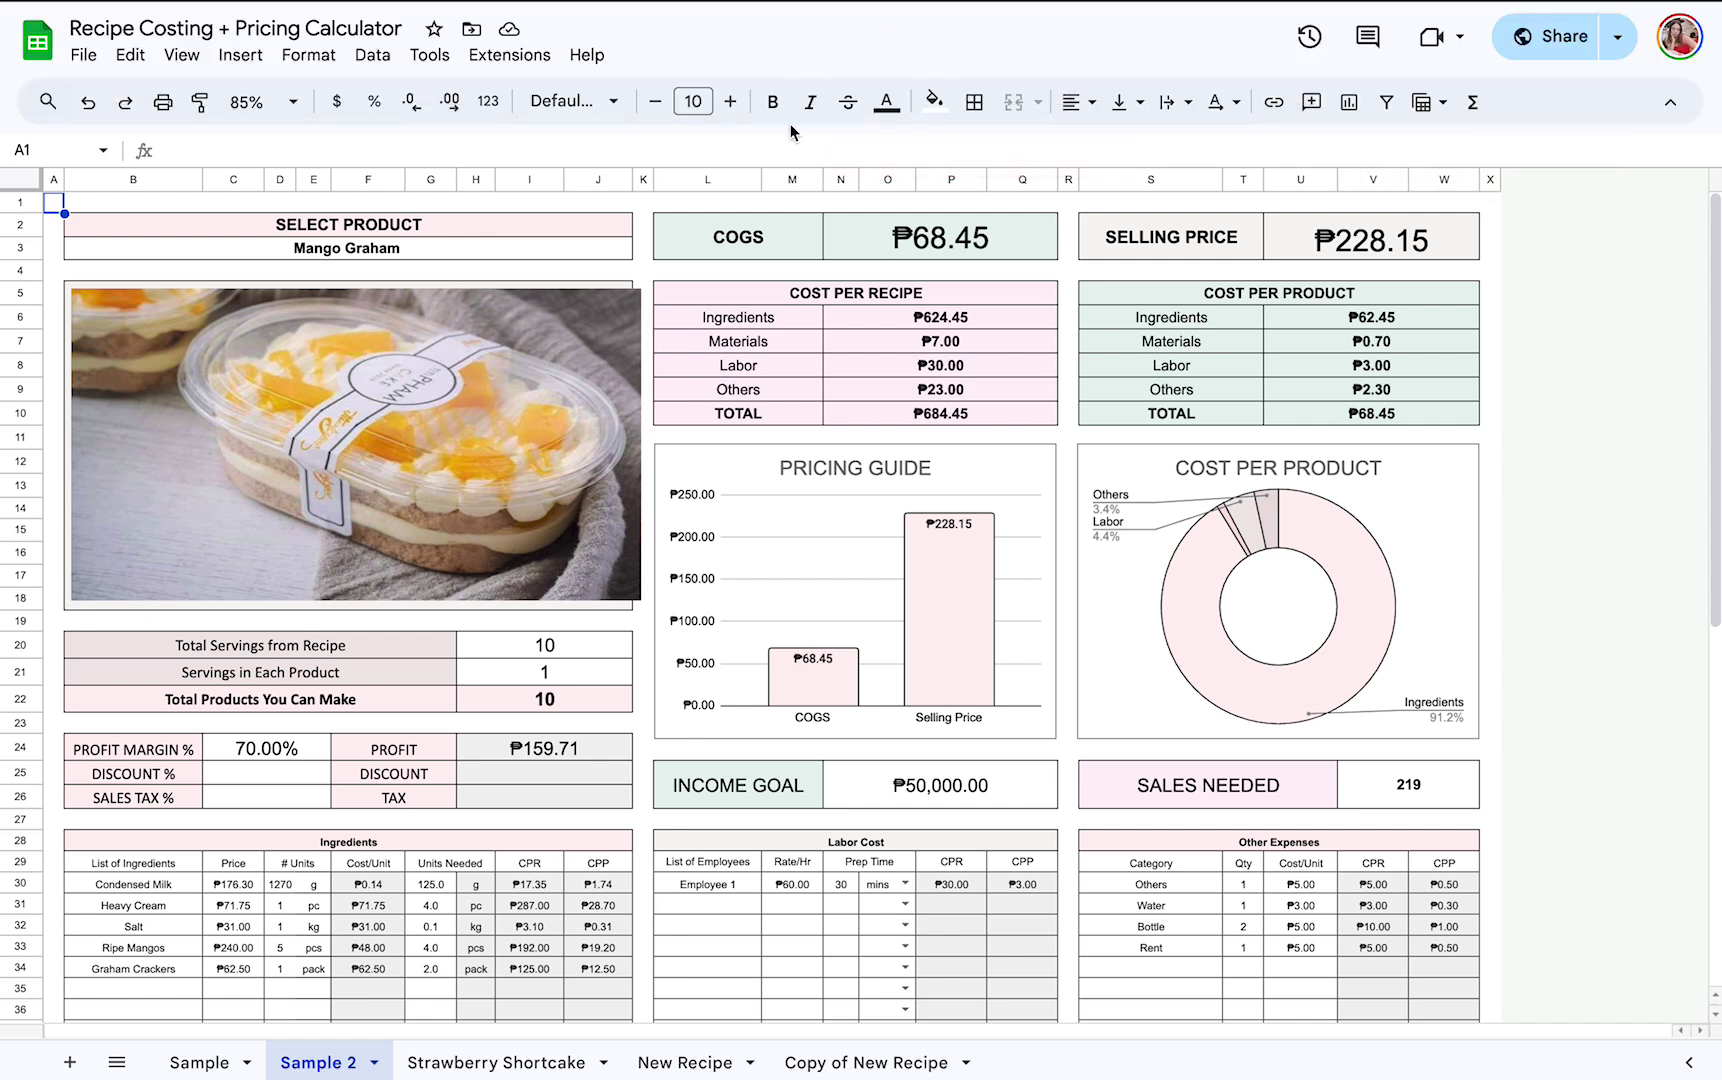
Examine the Mango Graham costing sheet, from its summary and charts to the ingredients, labor and other expenses tables.
{"action": "scroll", "coordinate": [573, 400], "scroll_direction": "down", "scroll_amount": 1}
{"action": "scroll", "coordinate": [573, 400], "scroll_direction": "up", "scroll_amount": 1}
{"action": "scroll", "coordinate": [803, 426], "scroll_direction": "down", "scroll_amount": 5}
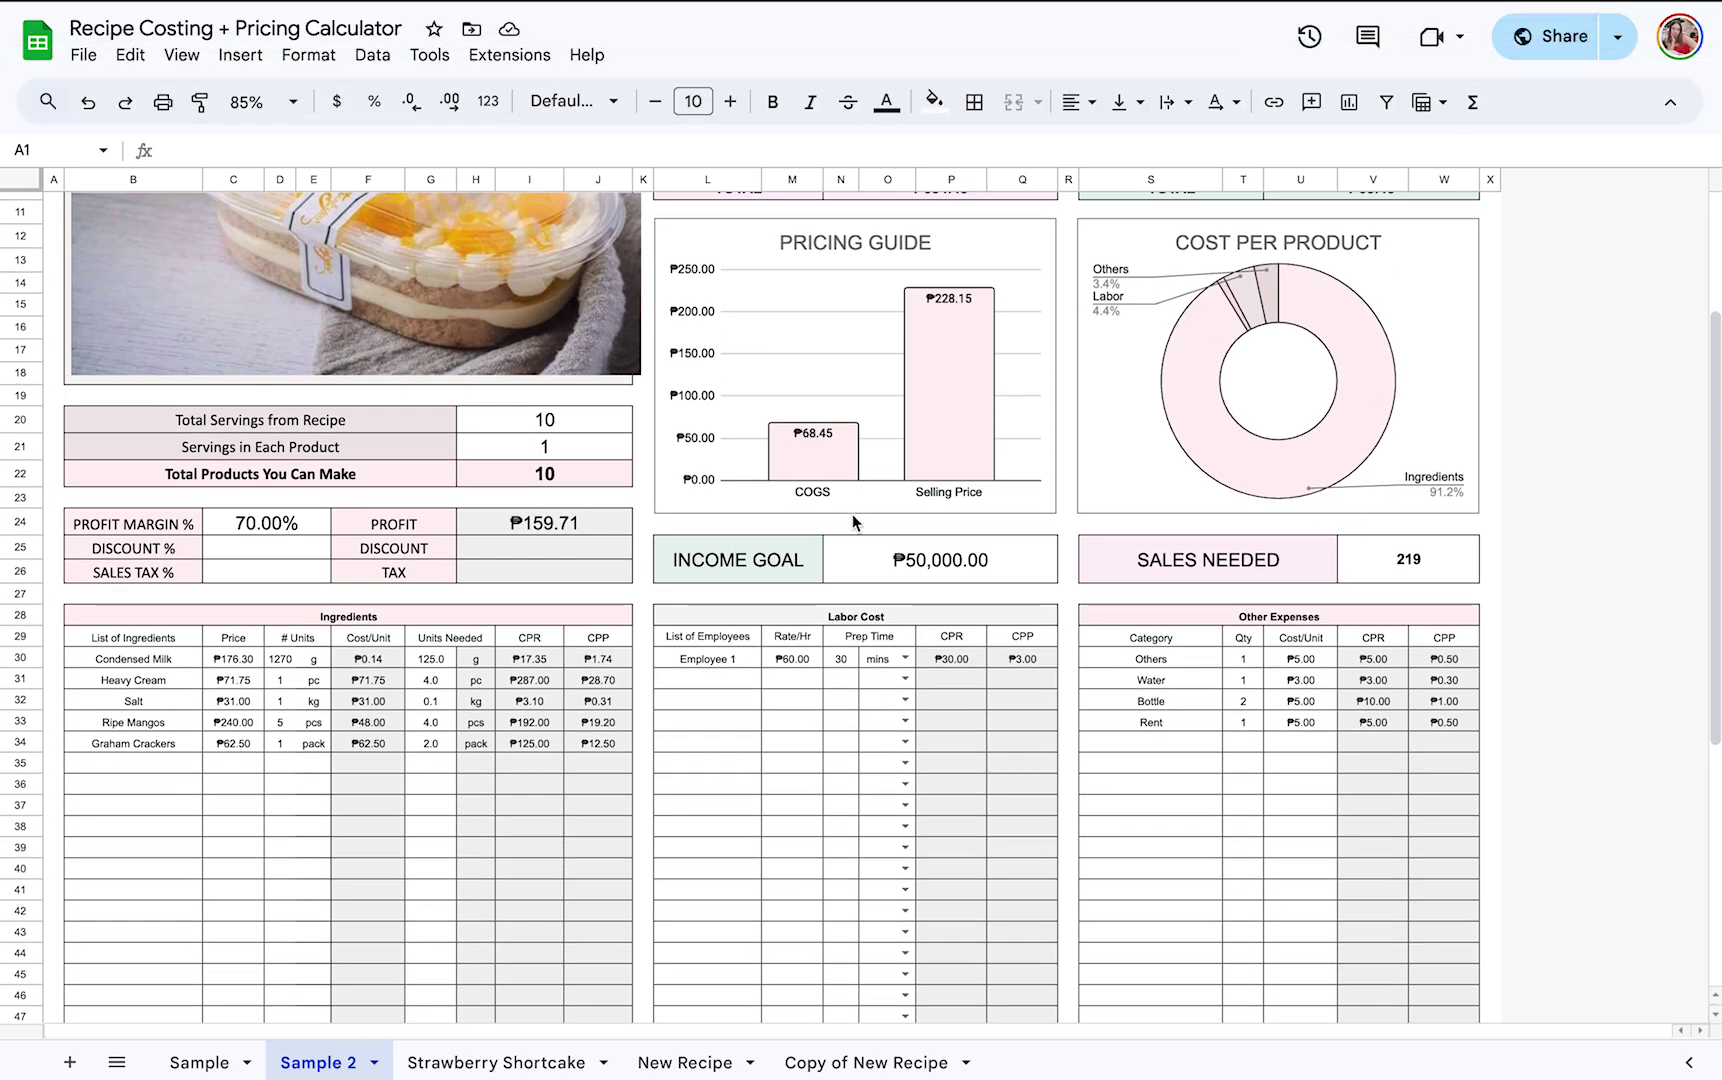
{"action": "scroll", "coordinate": [852, 512], "scroll_direction": "up", "scroll_amount": 3}
{"action": "scroll", "coordinate": [852, 518], "scroll_direction": "up", "scroll_amount": 1}
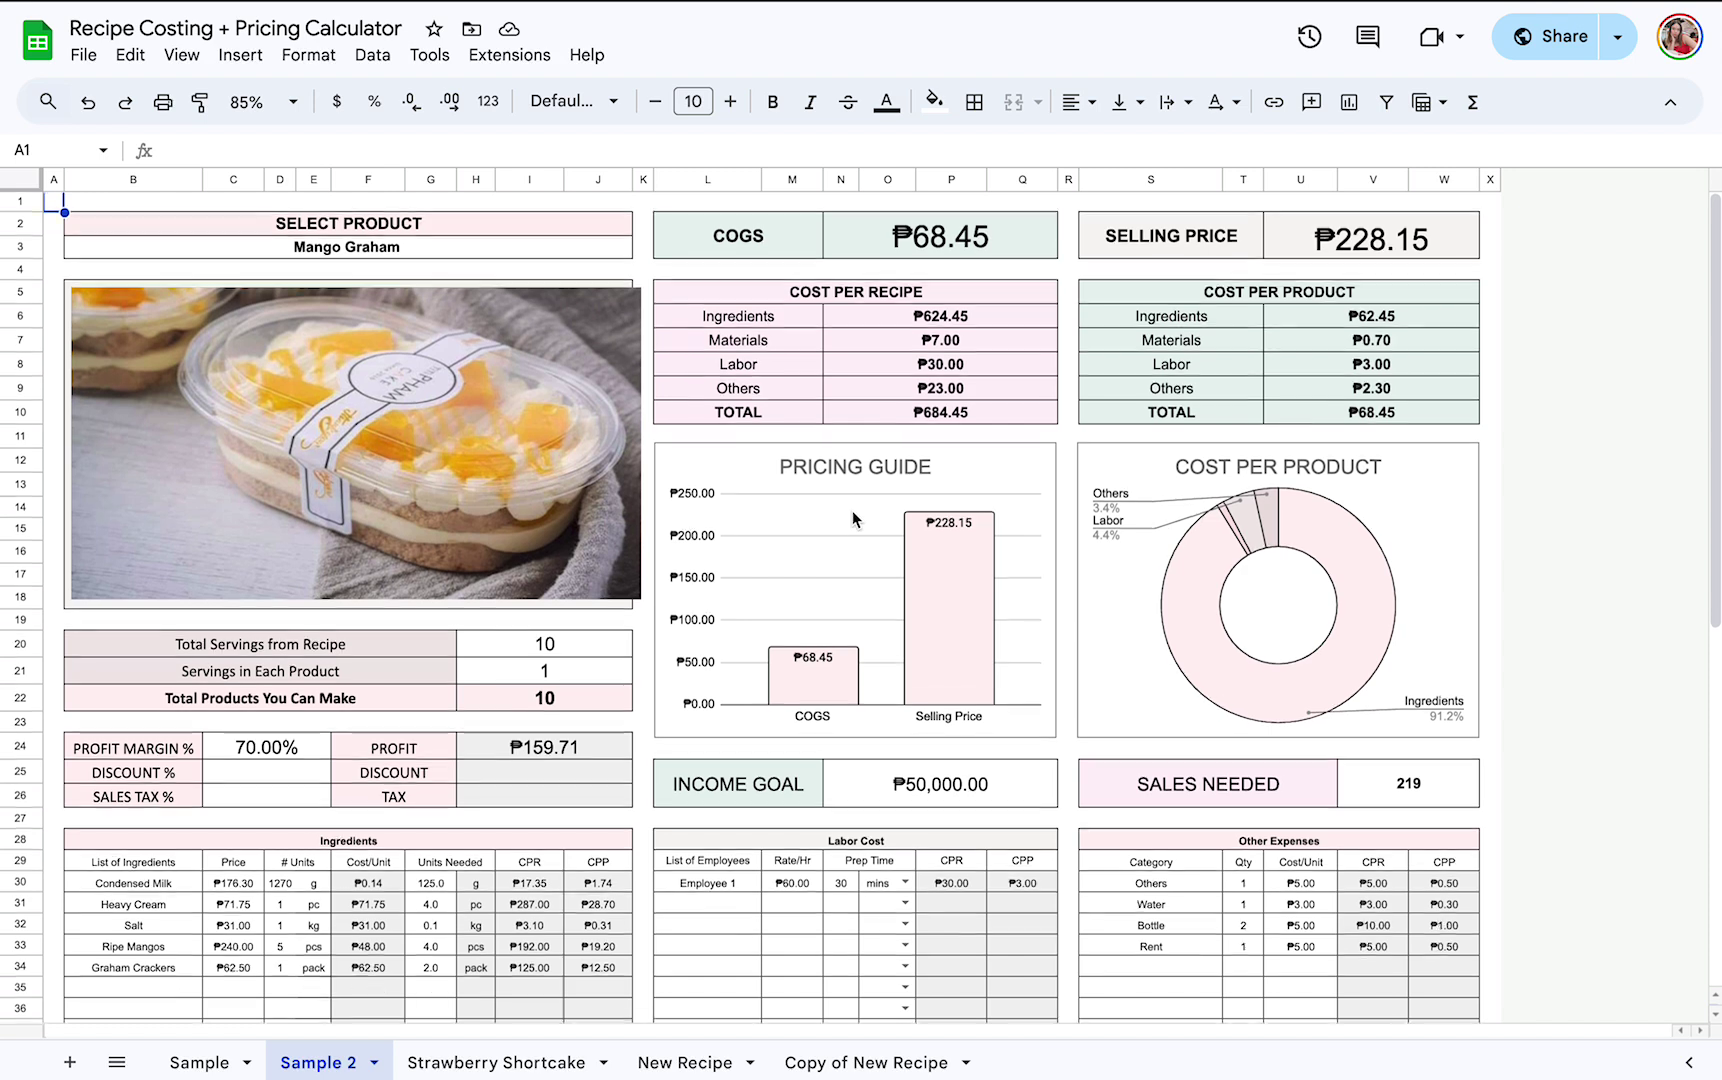
{"action": "scroll", "coordinate": [852, 510], "scroll_direction": "down", "scroll_amount": 1}
Look through the Sample, Sample 2, Strawberry Shortcake and New Recipe sheets.
{"action": "left_click", "coordinate": [240, 1070]}
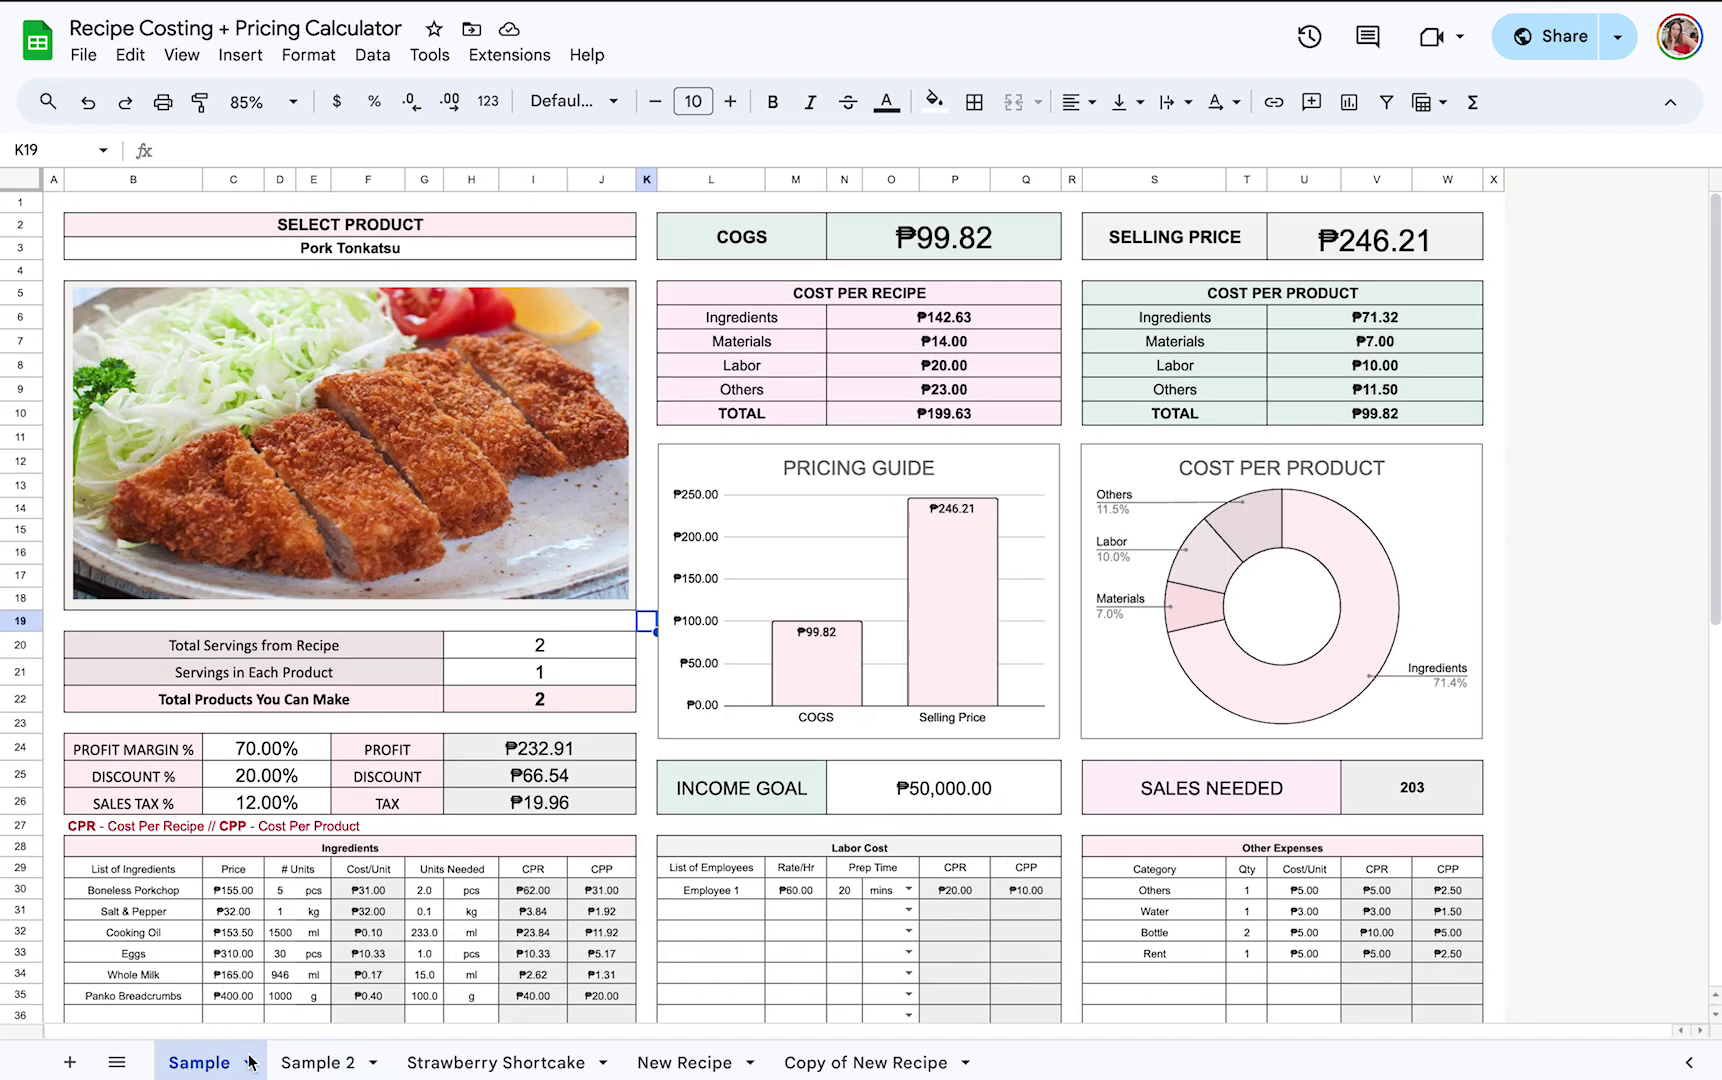
{"action": "left_click", "coordinate": [318, 1063]}
{"action": "left_click", "coordinate": [497, 1063]}
{"action": "left_click", "coordinate": [672, 1046]}
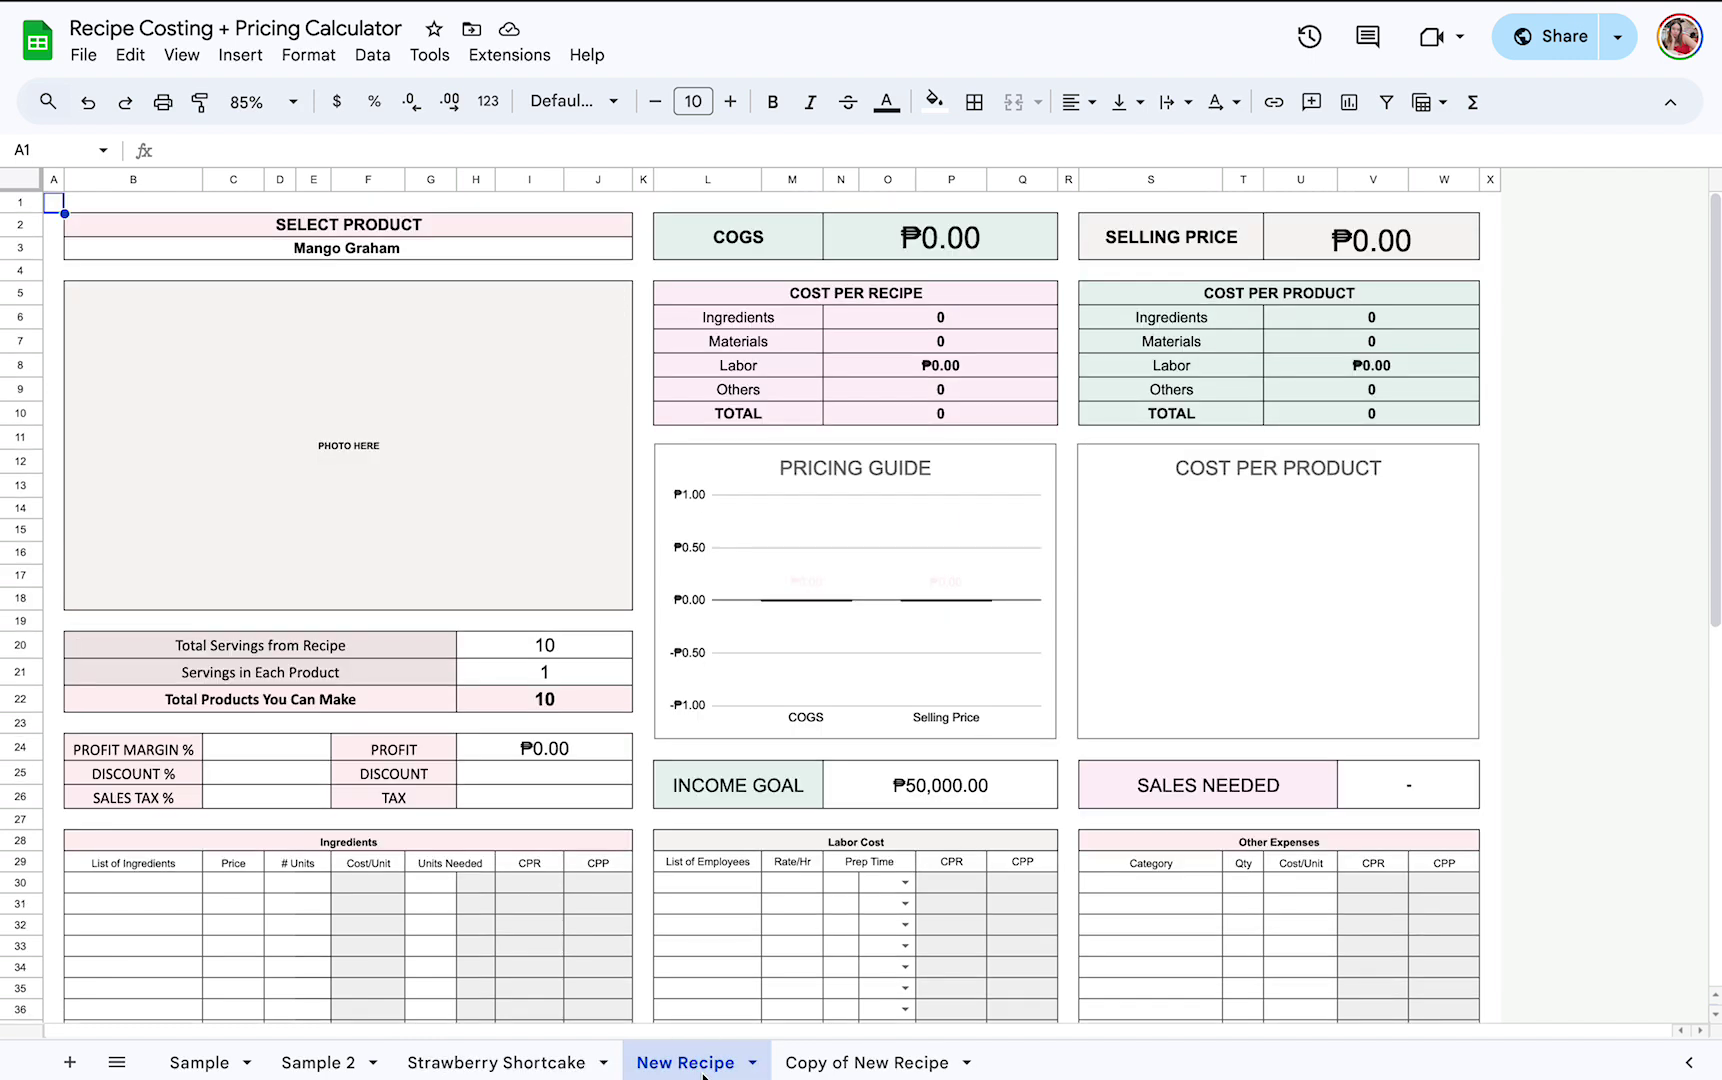
Review the New Recipe sheet's options, and compare the Strawberry Shortcake sheet with Copy of New Recipe.
{"action": "left_click", "coordinate": [753, 1062]}
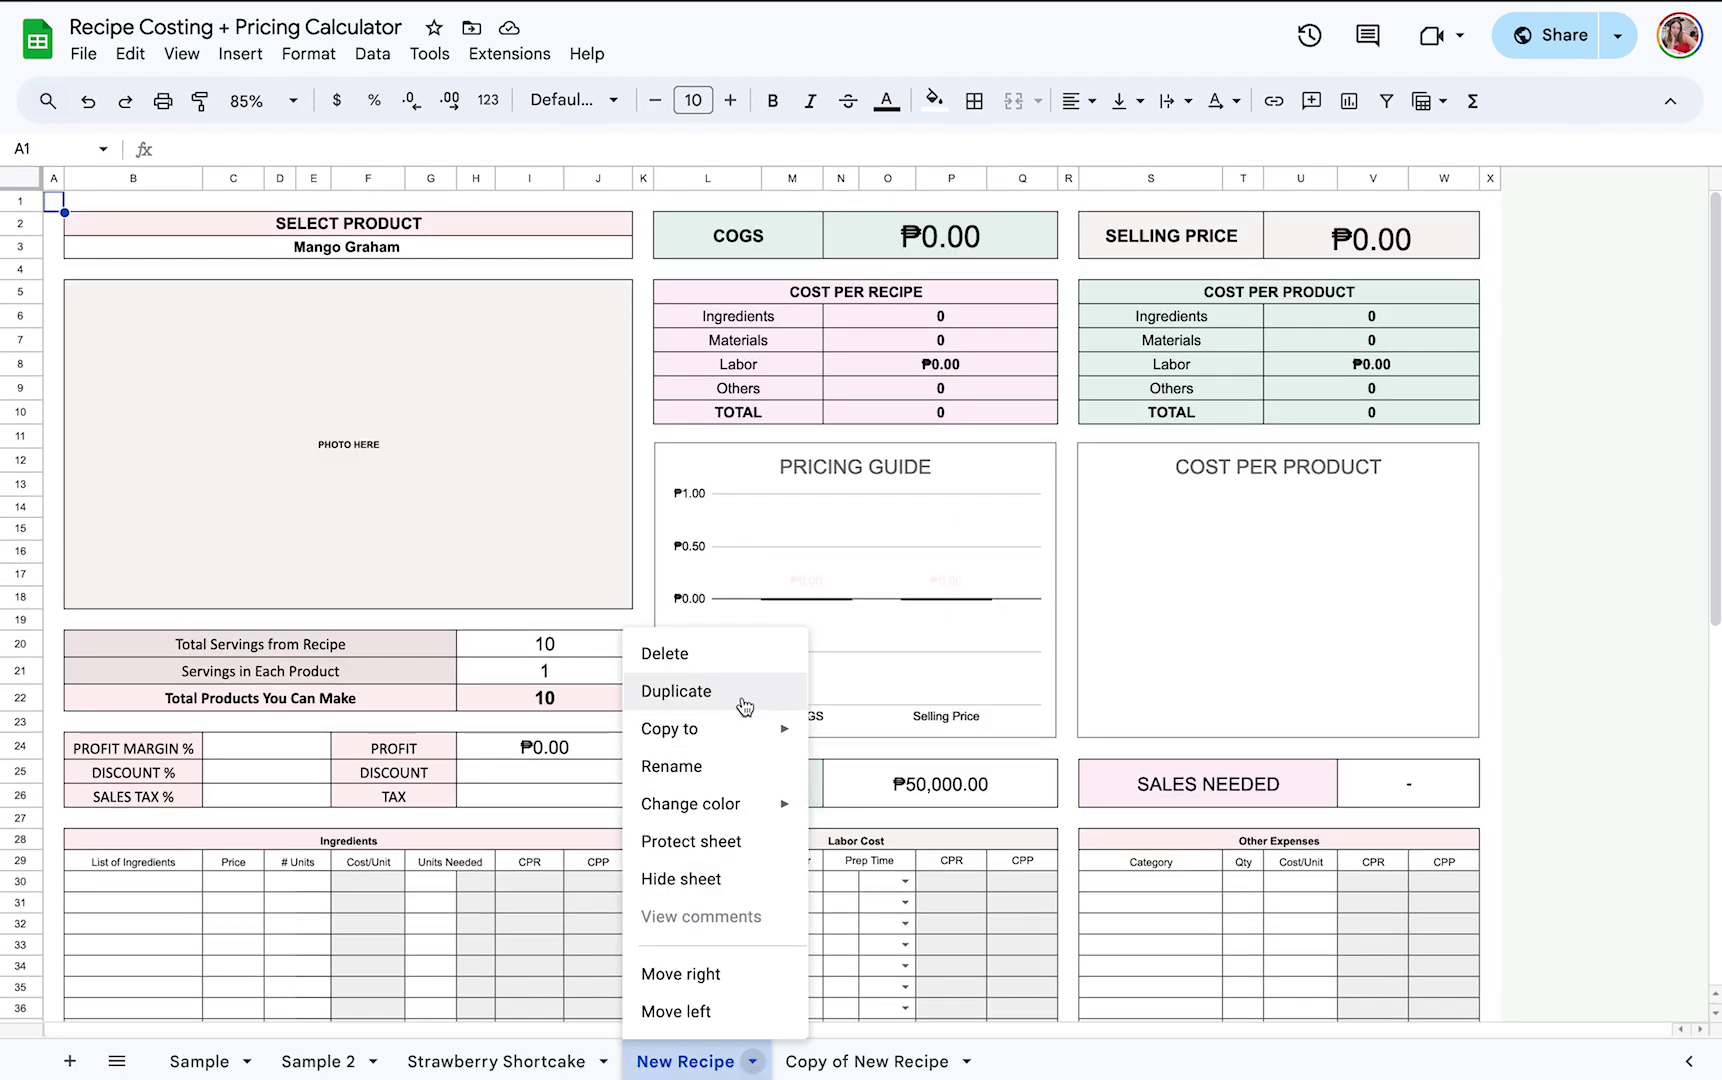
{"action": "left_click", "coordinate": [537, 1070]}
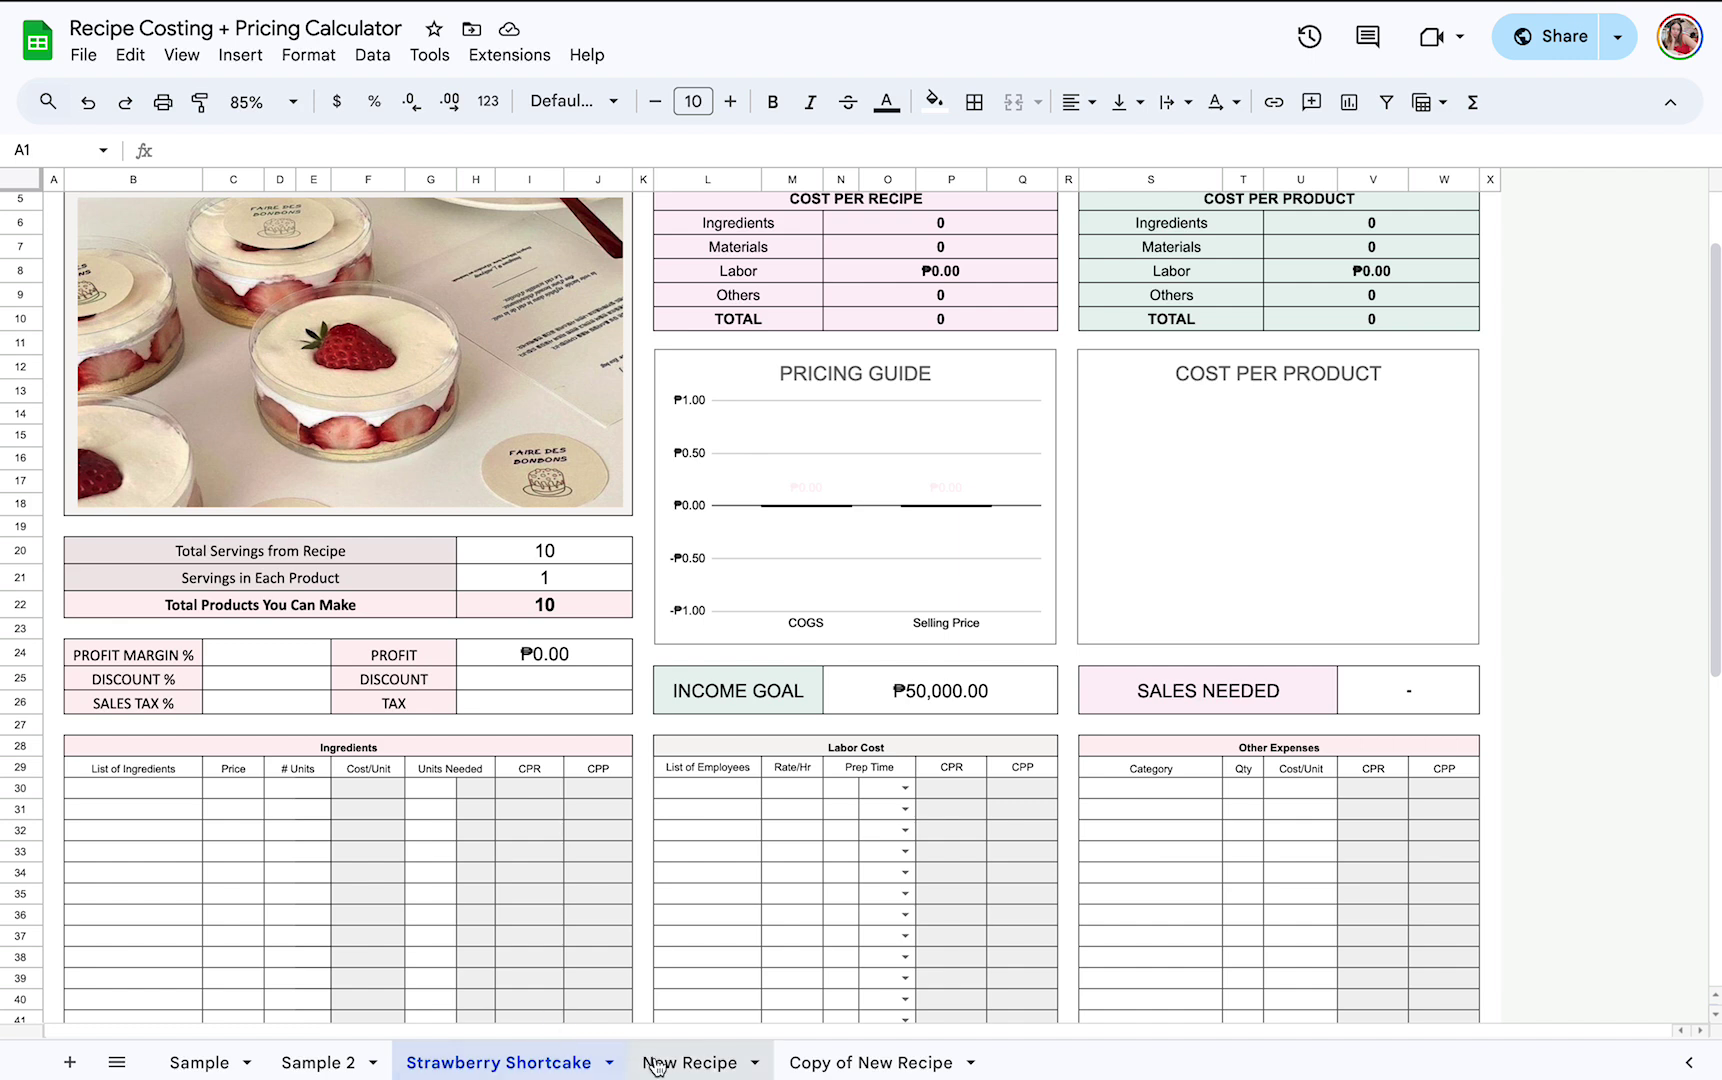
{"action": "scroll", "coordinate": [695, 825], "scroll_direction": "up", "scroll_amount": 2}
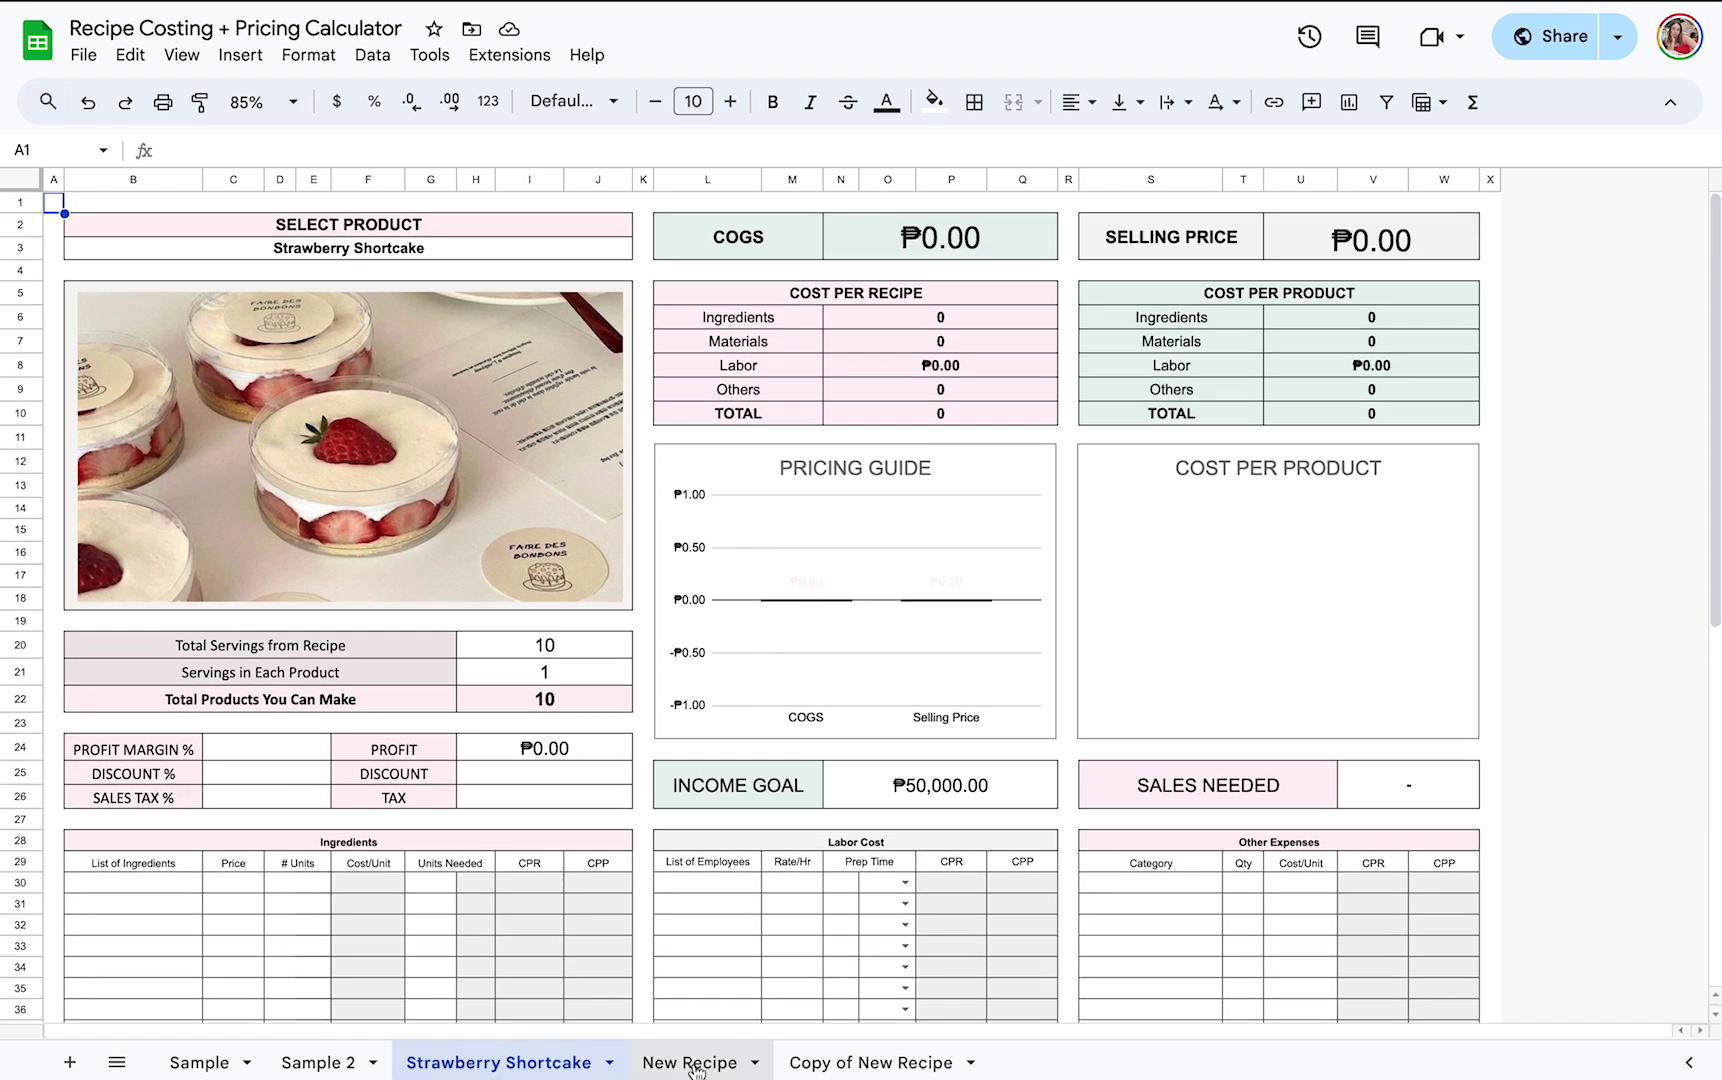
{"action": "left_click", "coordinate": [697, 1065]}
{"action": "left_click", "coordinate": [868, 1062]}
{"action": "mouse_move", "coordinate": [1022, 1075]}
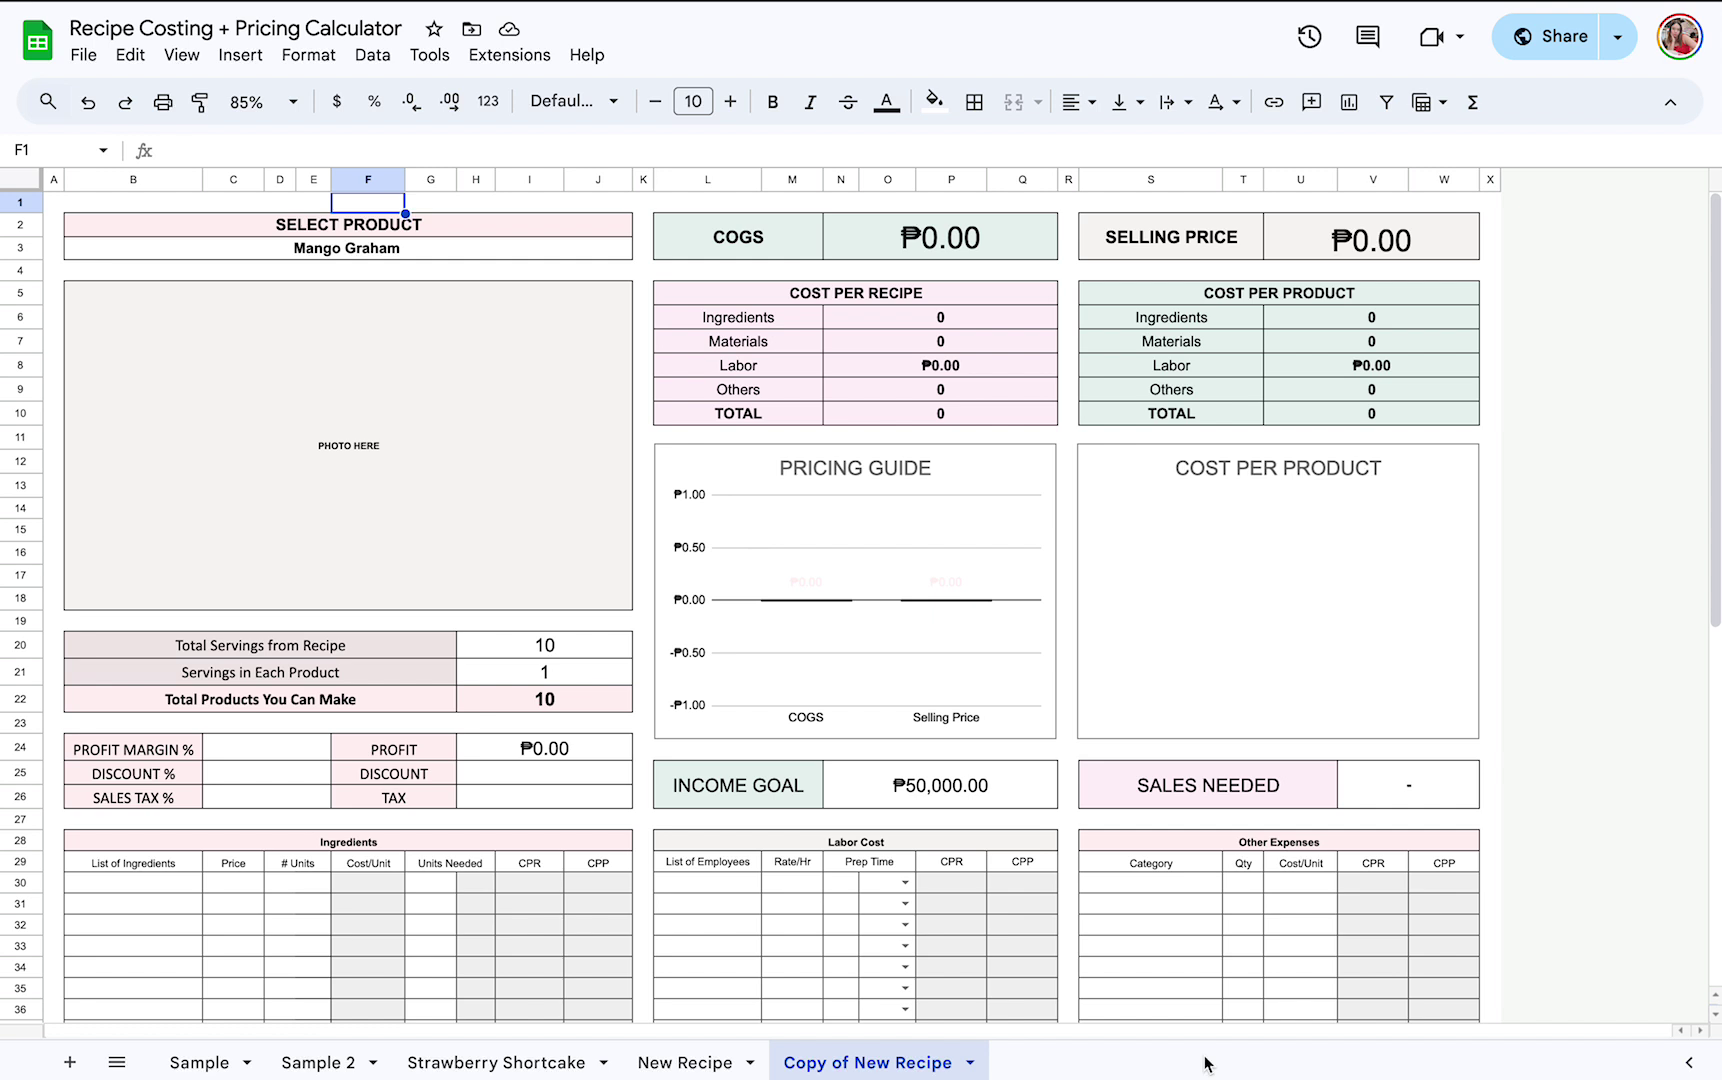
Switch to the 2026 Costing workbook and examine the business name and product name fields on the New sheet.
{"action": "mouse_move", "coordinate": [1215, 20]}
{"action": "left_click", "coordinate": [1440, 25]}
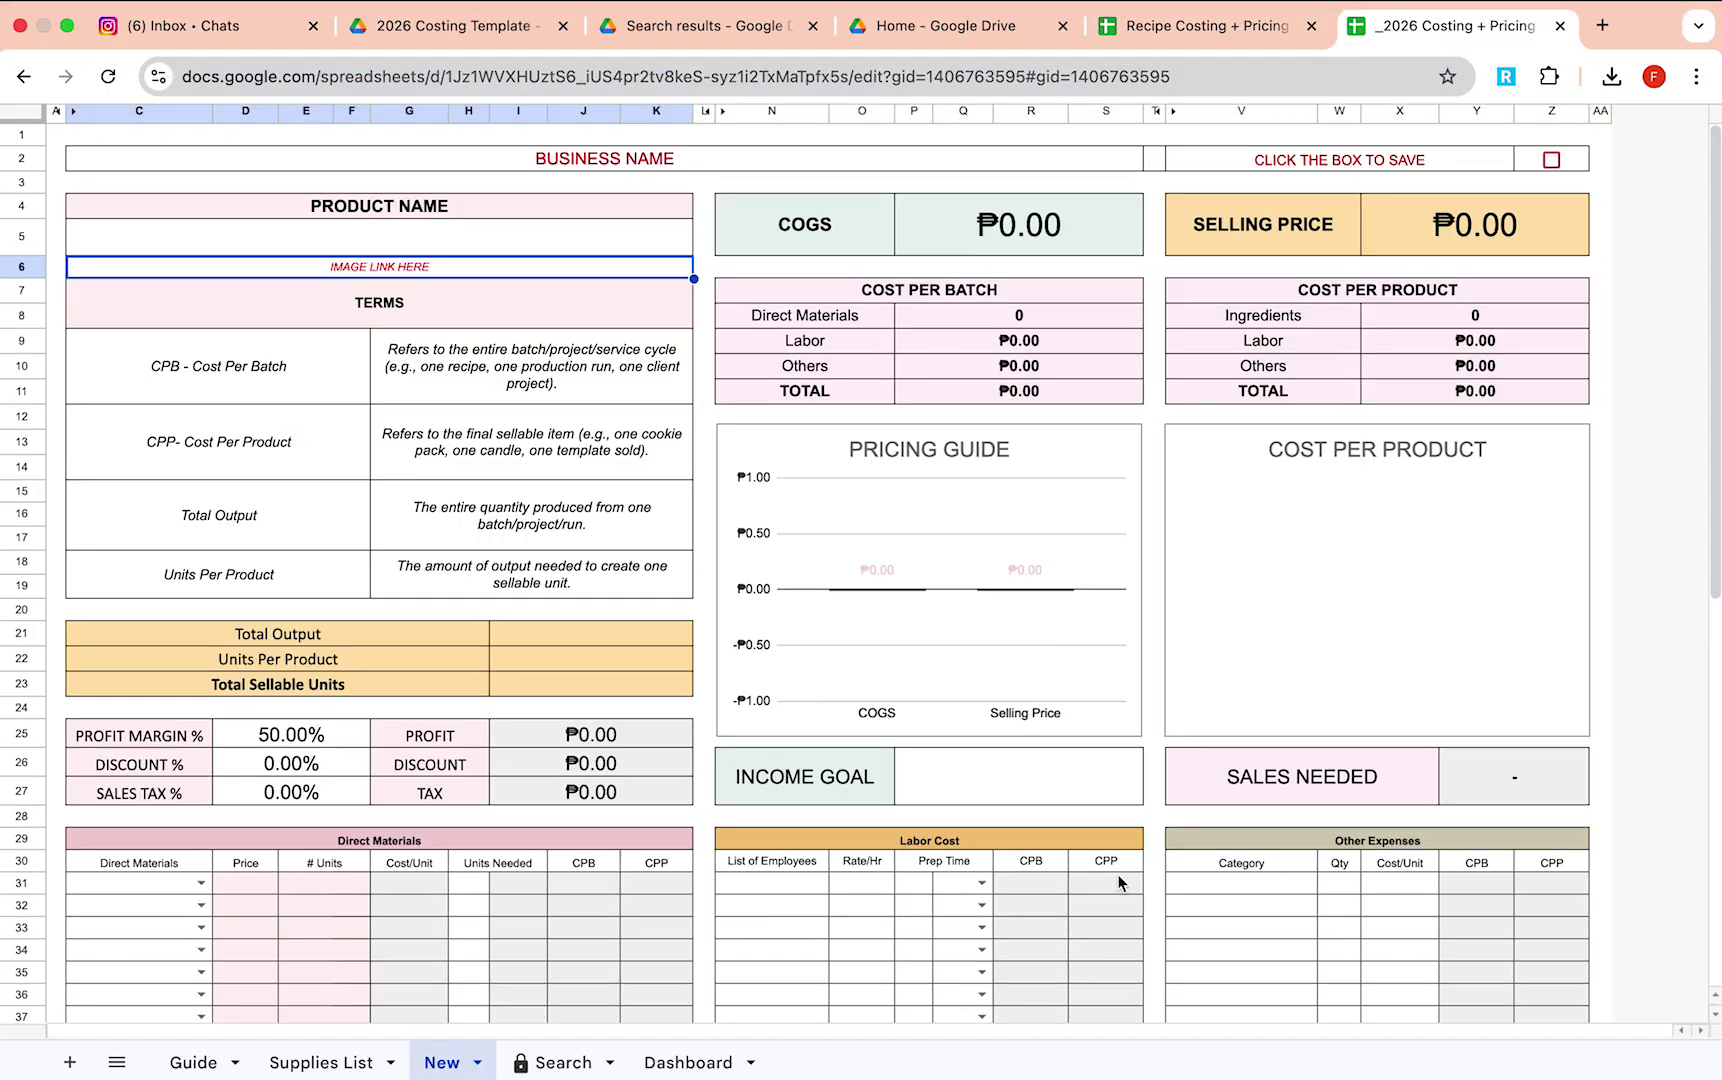
{"action": "scroll", "coordinate": [1120, 882], "scroll_direction": "up", "scroll_amount": 1}
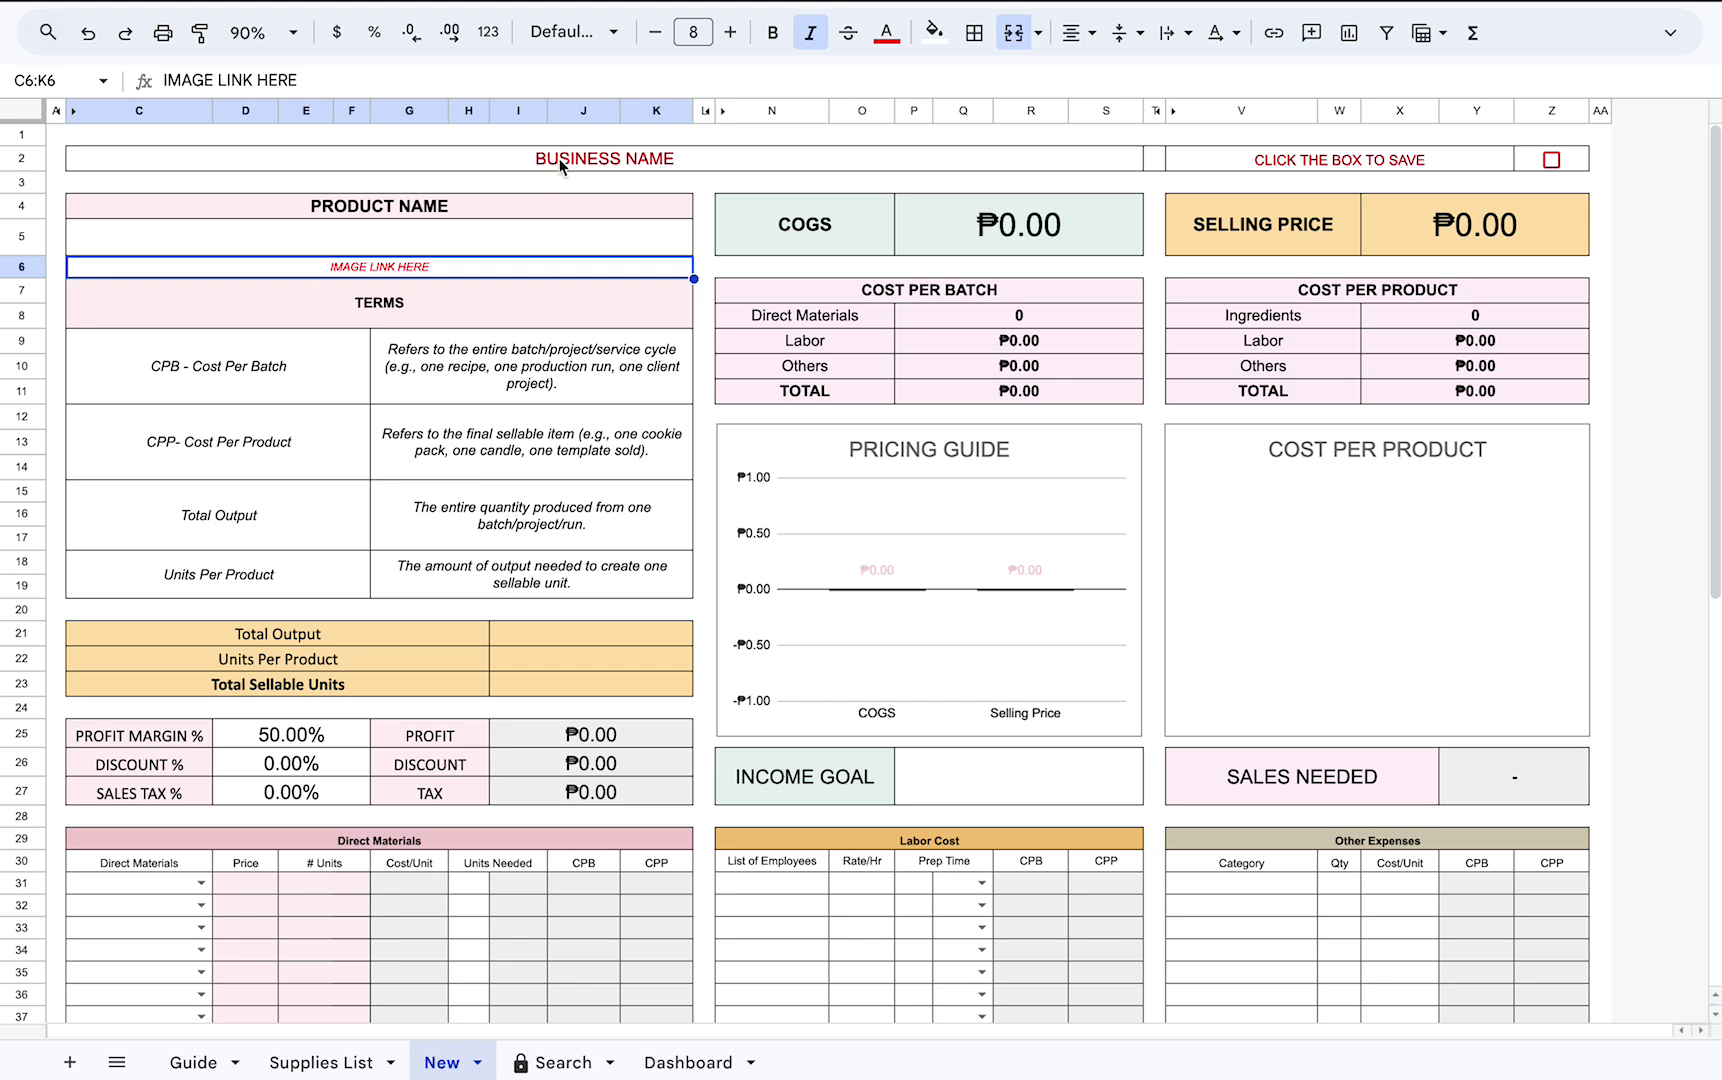
{"action": "left_click", "coordinate": [500, 231]}
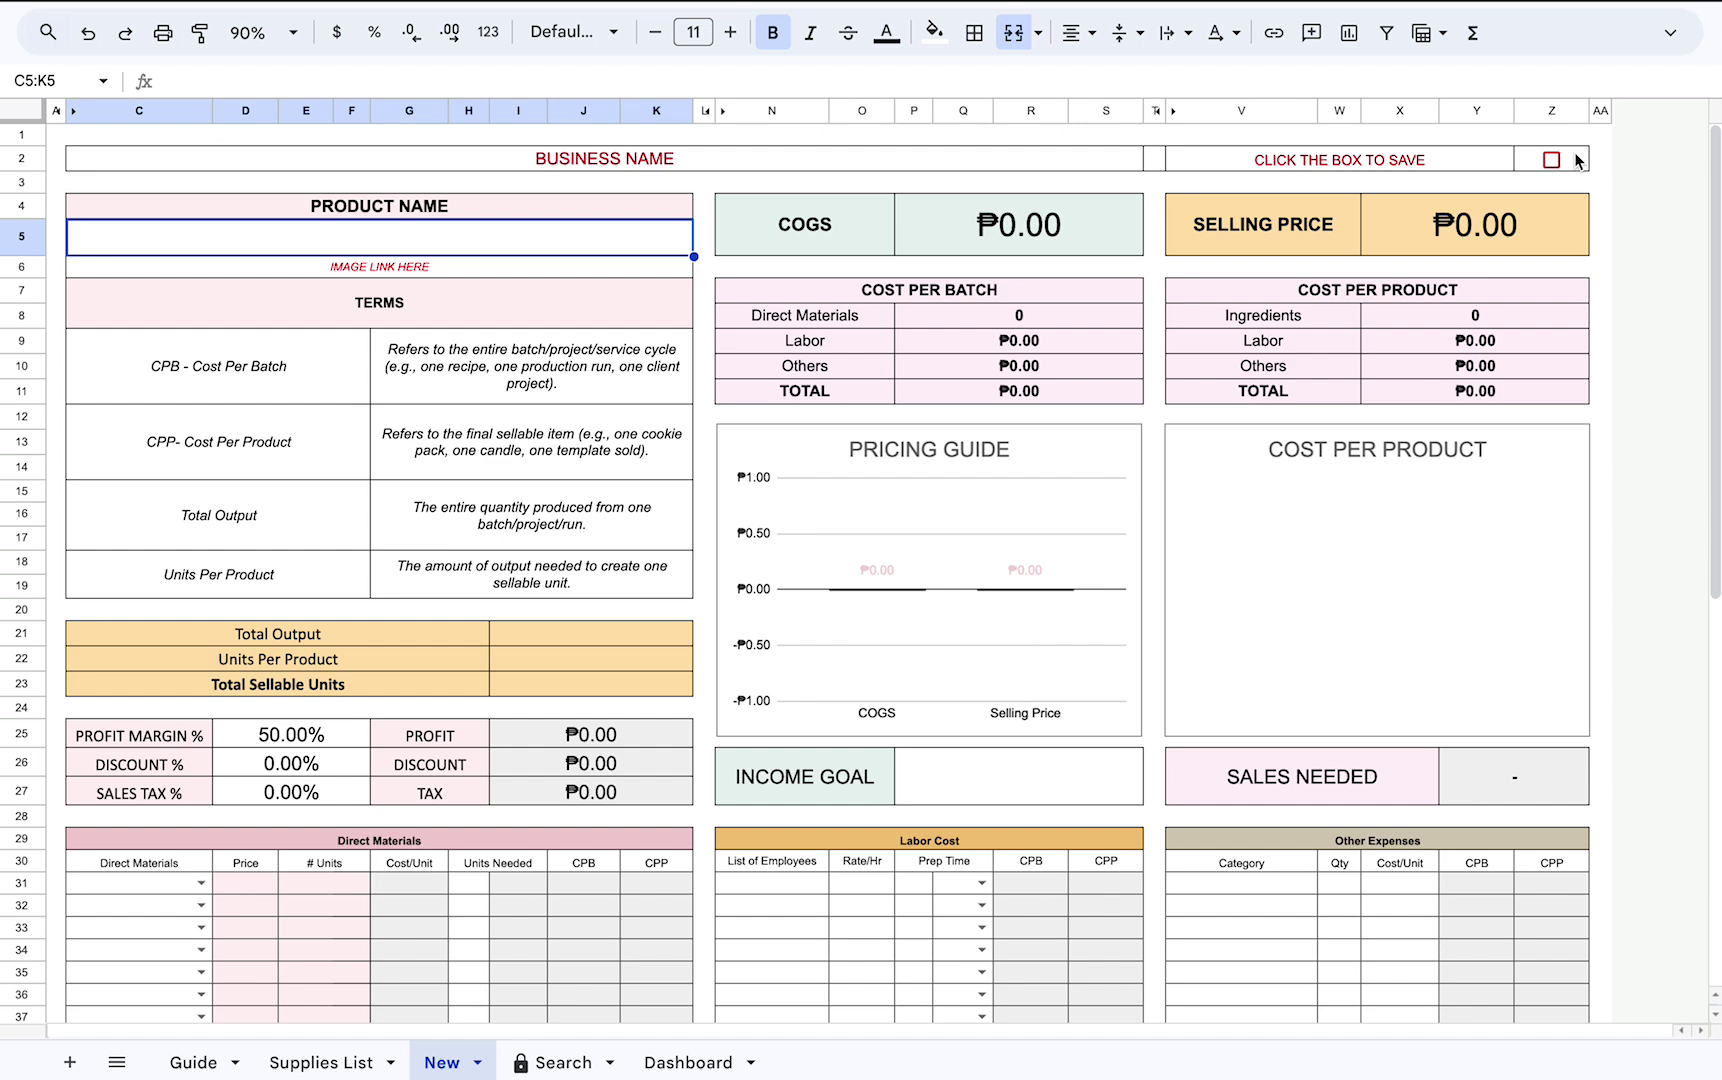
Merge the BUSINESS NAME cell with the empty cell beside it so that it spans C2:T2.
{"action": "left_click_drag", "start_coordinate": [1017, 158], "coordinate": [1153, 161]}
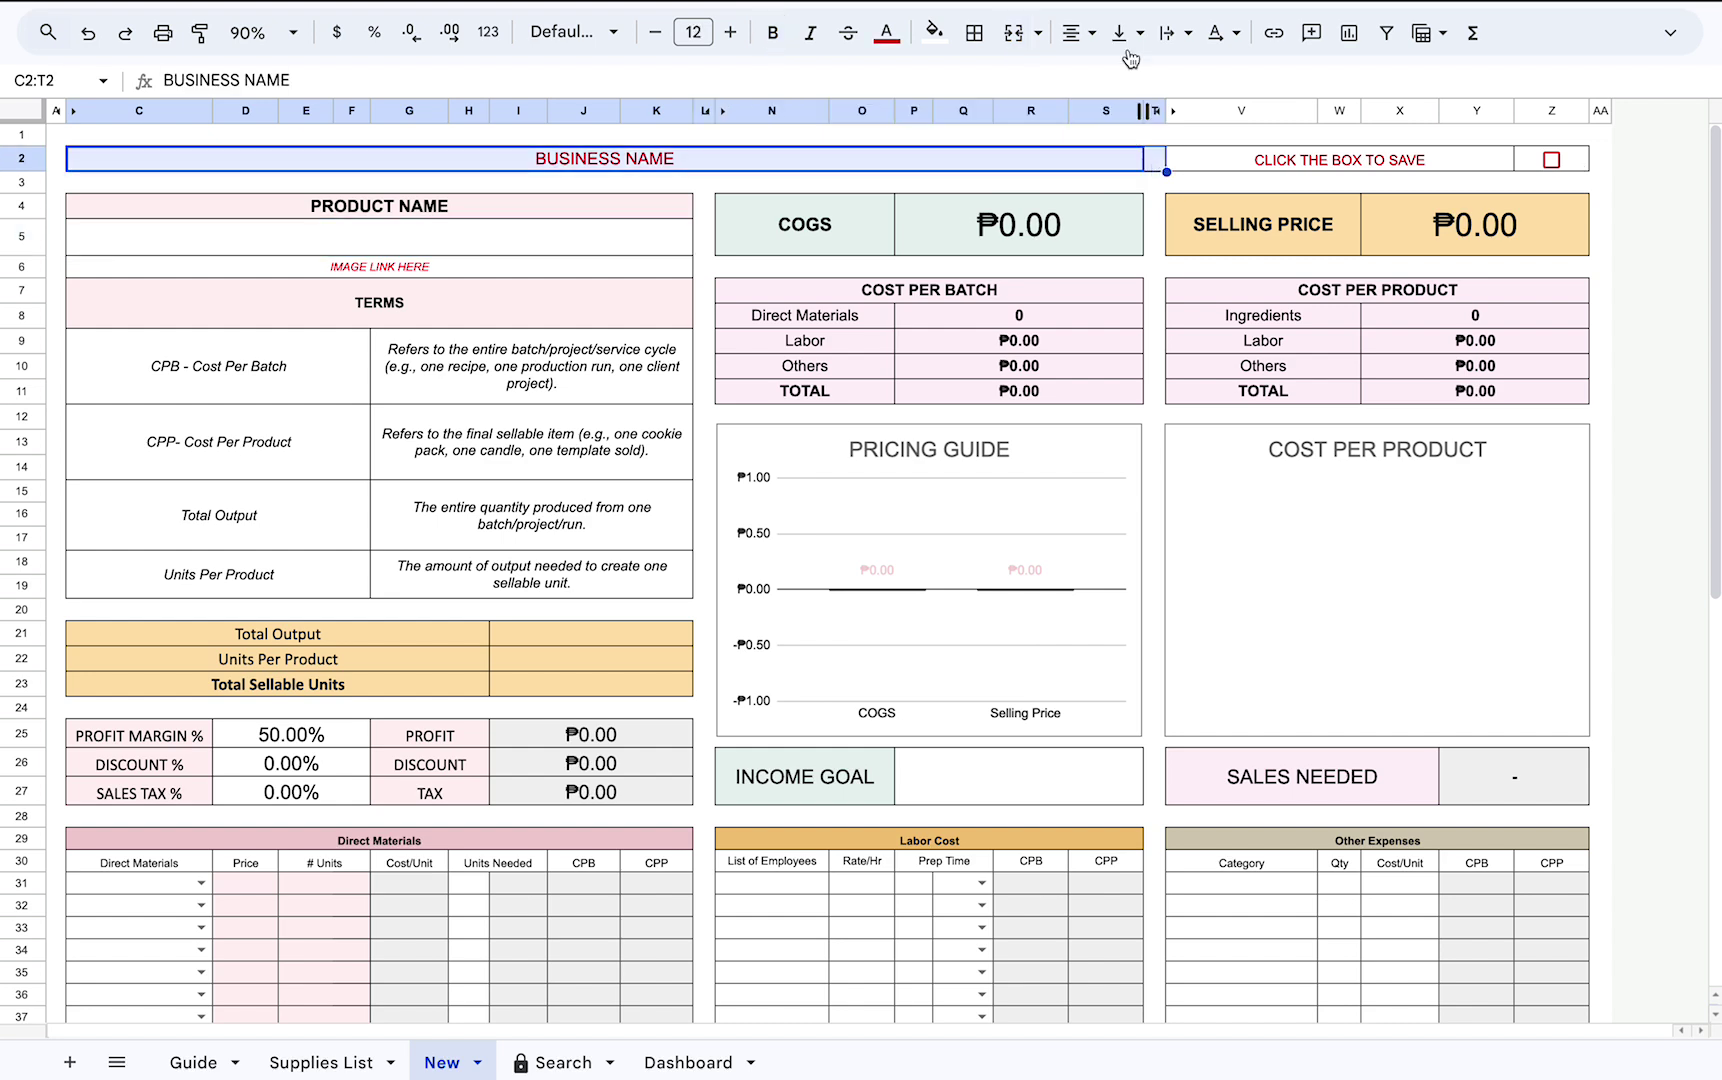
{"action": "left_click", "coordinate": [1010, 33]}
On the Search sheet, look up the costings of Mini Cakes, Product Sample B and Product Sample.
{"action": "left_click", "coordinate": [555, 1062]}
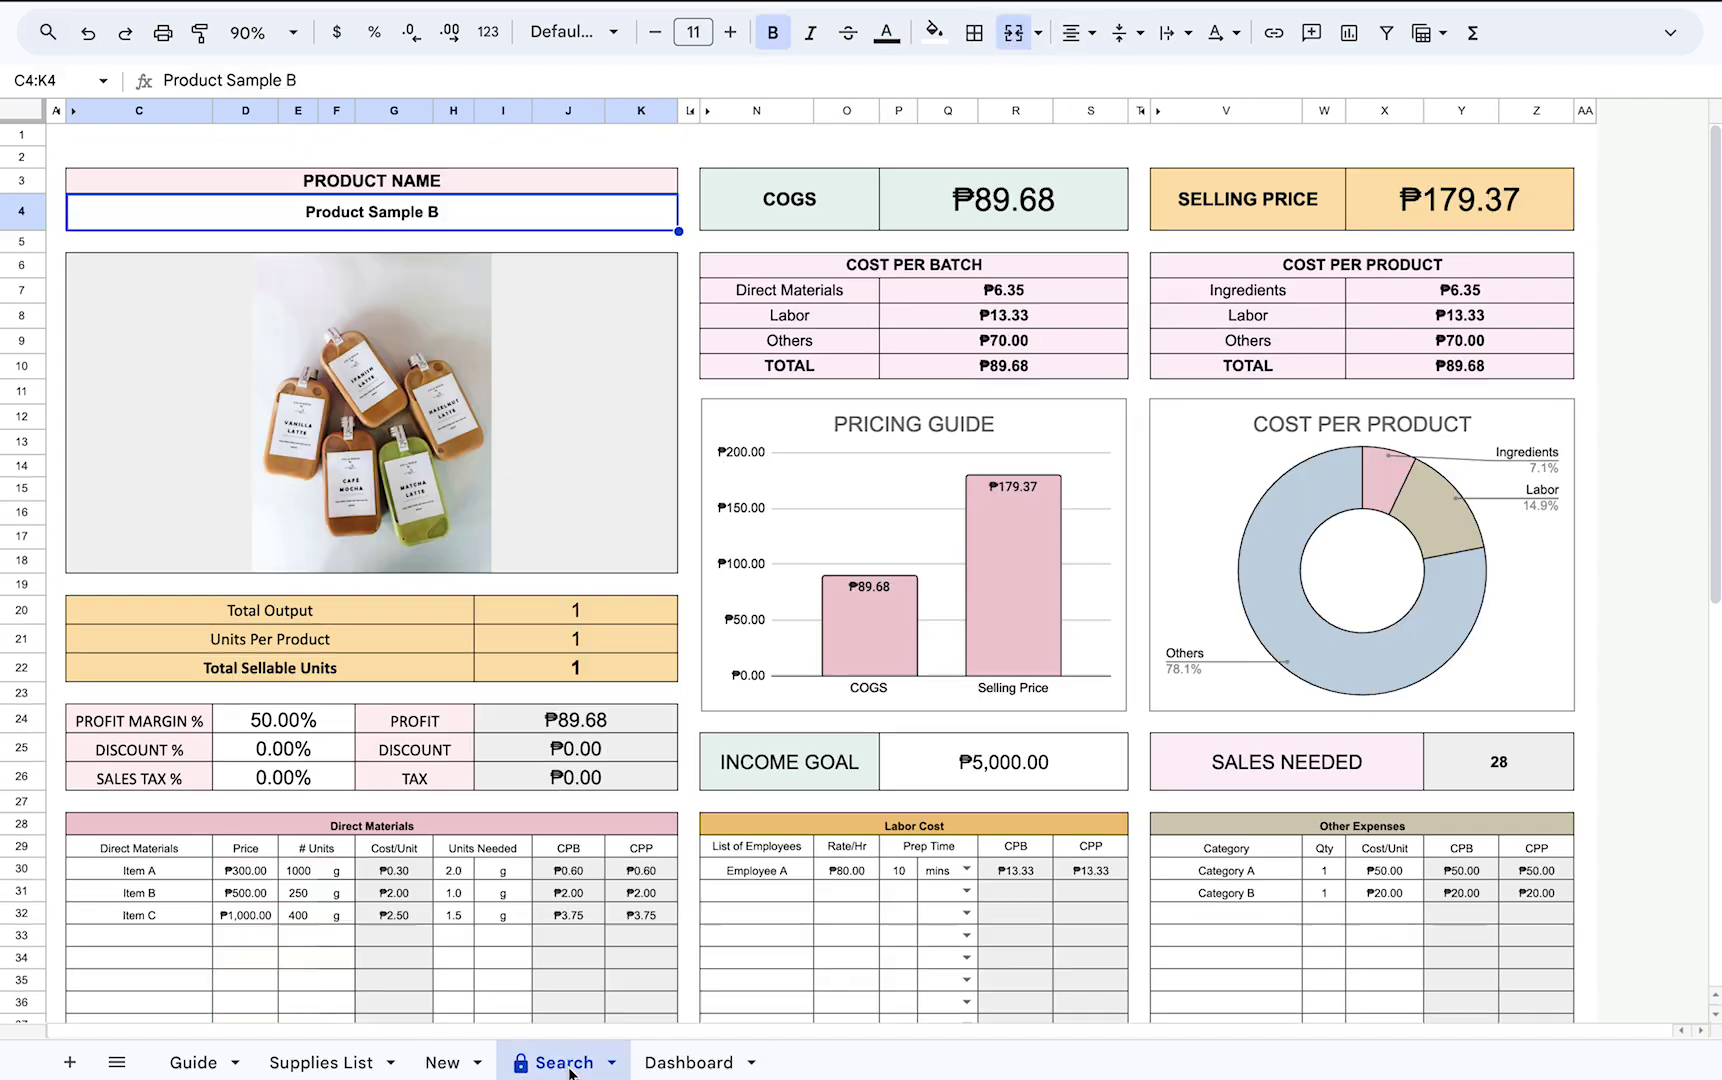
{"action": "double_click", "coordinate": [577, 211]}
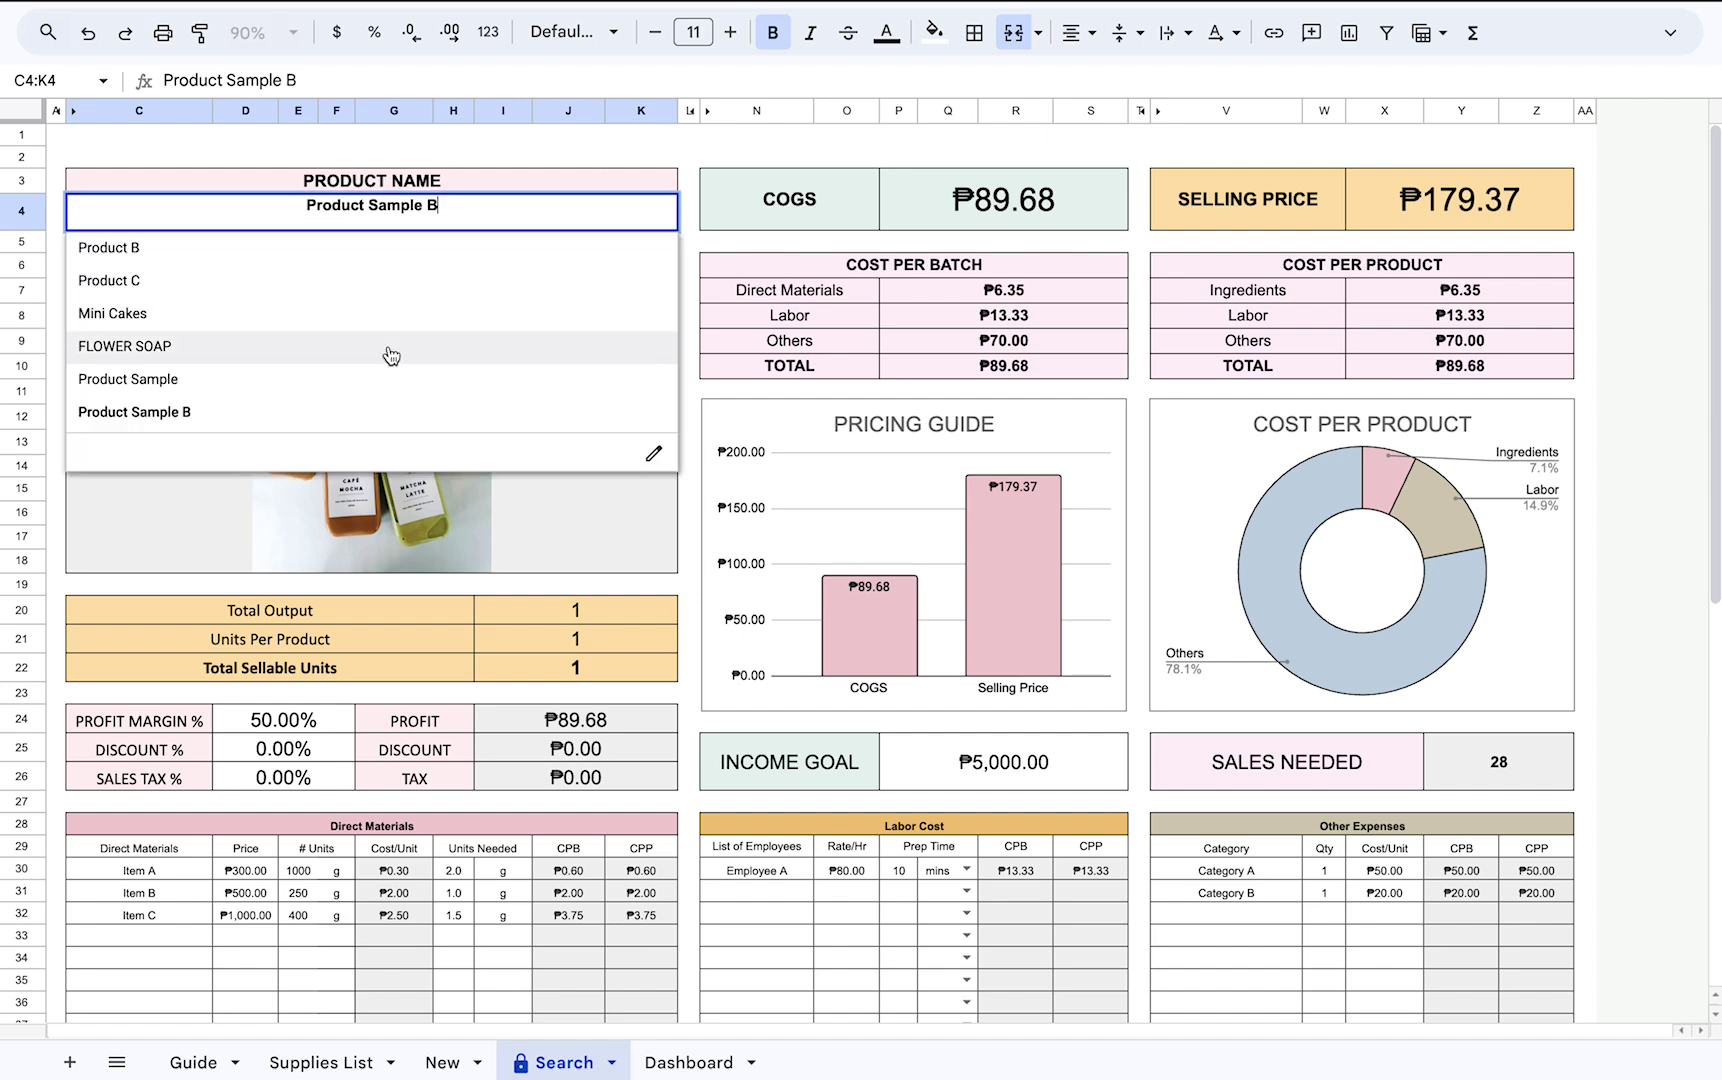
{"action": "left_click", "coordinate": [396, 313]}
{"action": "left_click", "coordinate": [500, 222]}
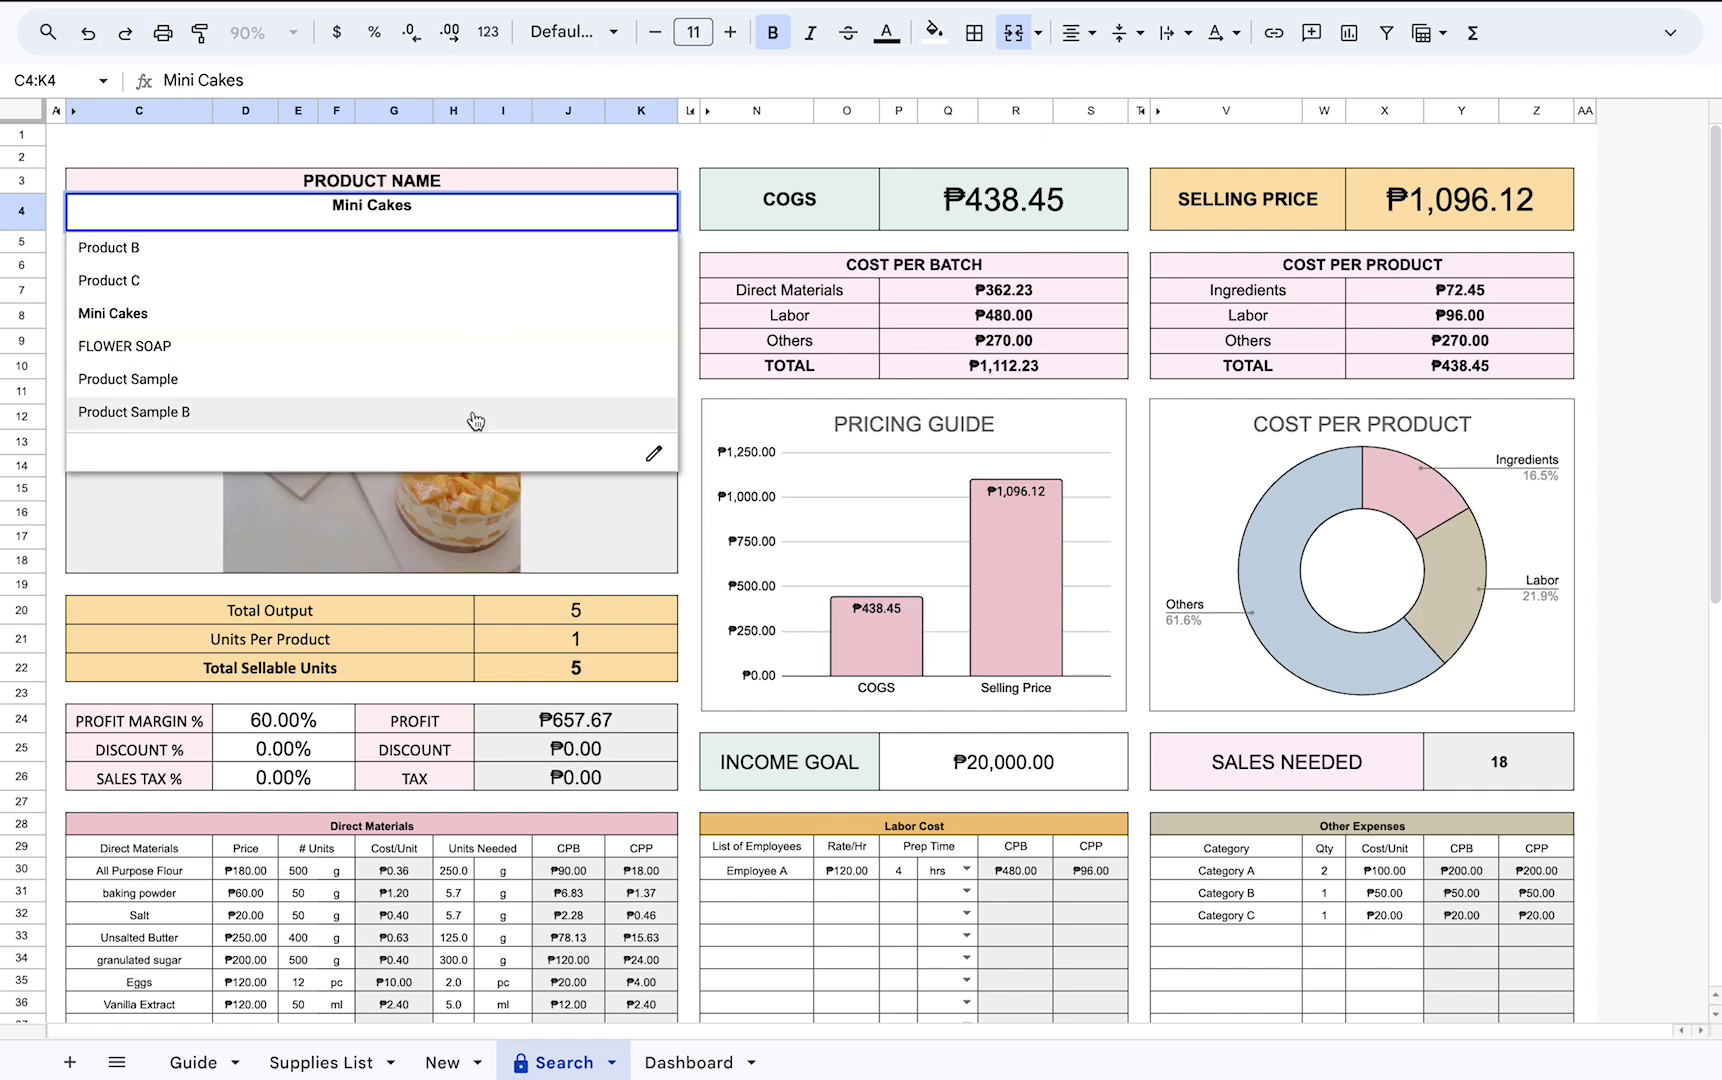
{"action": "left_click", "coordinate": [475, 412]}
{"action": "left_click", "coordinate": [541, 215]}
{"action": "left_click", "coordinate": [506, 378]}
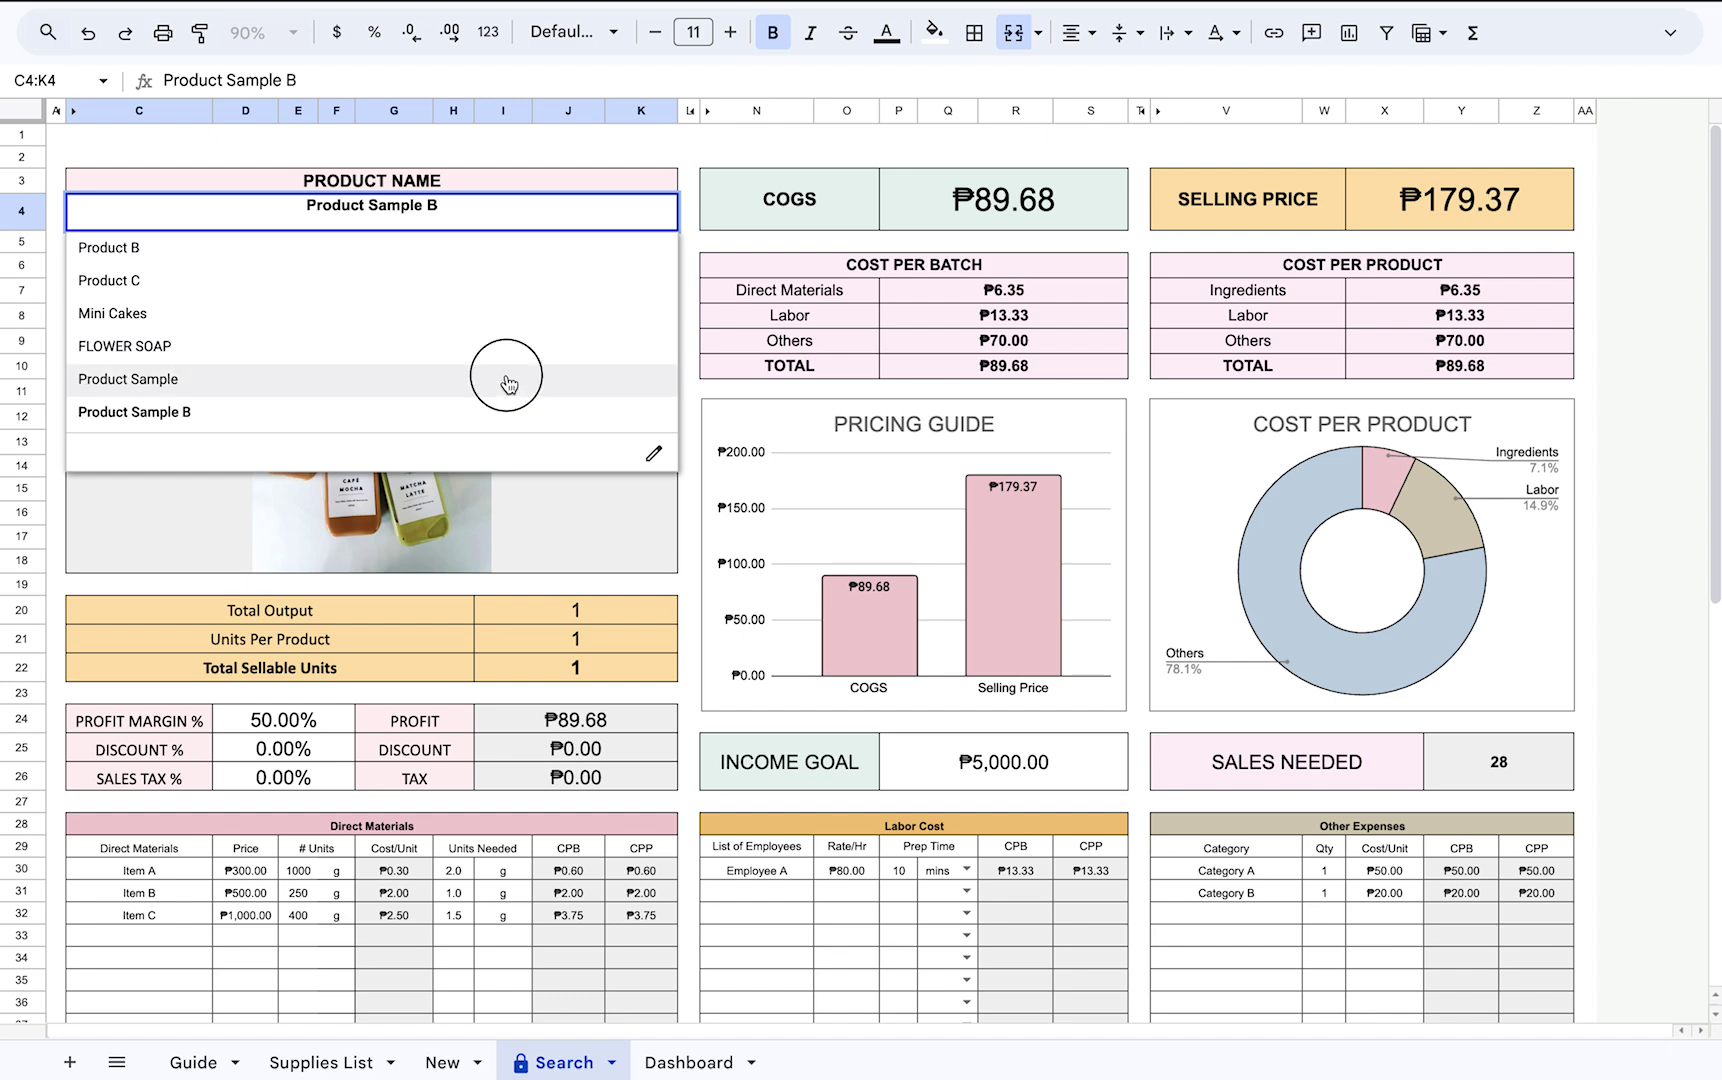
Look up Product C and Mini Cakes on the Search sheet, and review the Mini Cakes materials, labor and expenses.
{"action": "left_click", "coordinate": [550, 211]}
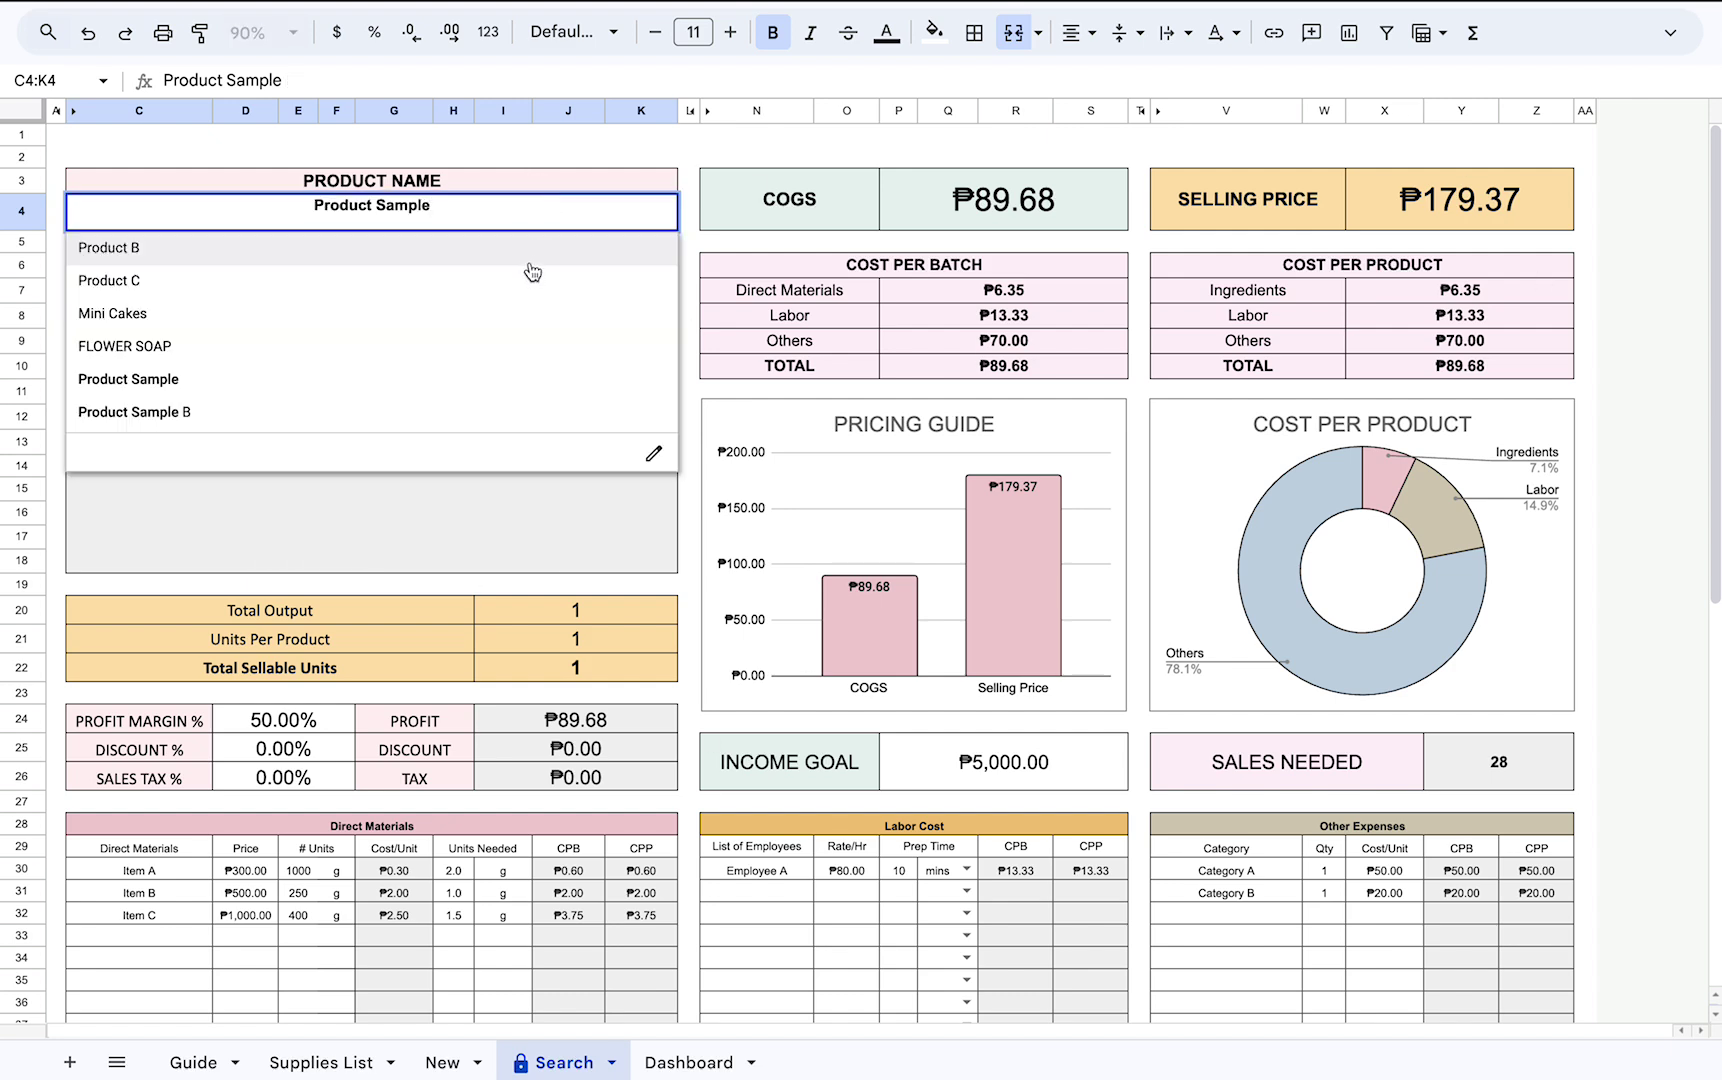
{"action": "left_click", "coordinate": [529, 284]}
{"action": "left_click", "coordinate": [581, 215]}
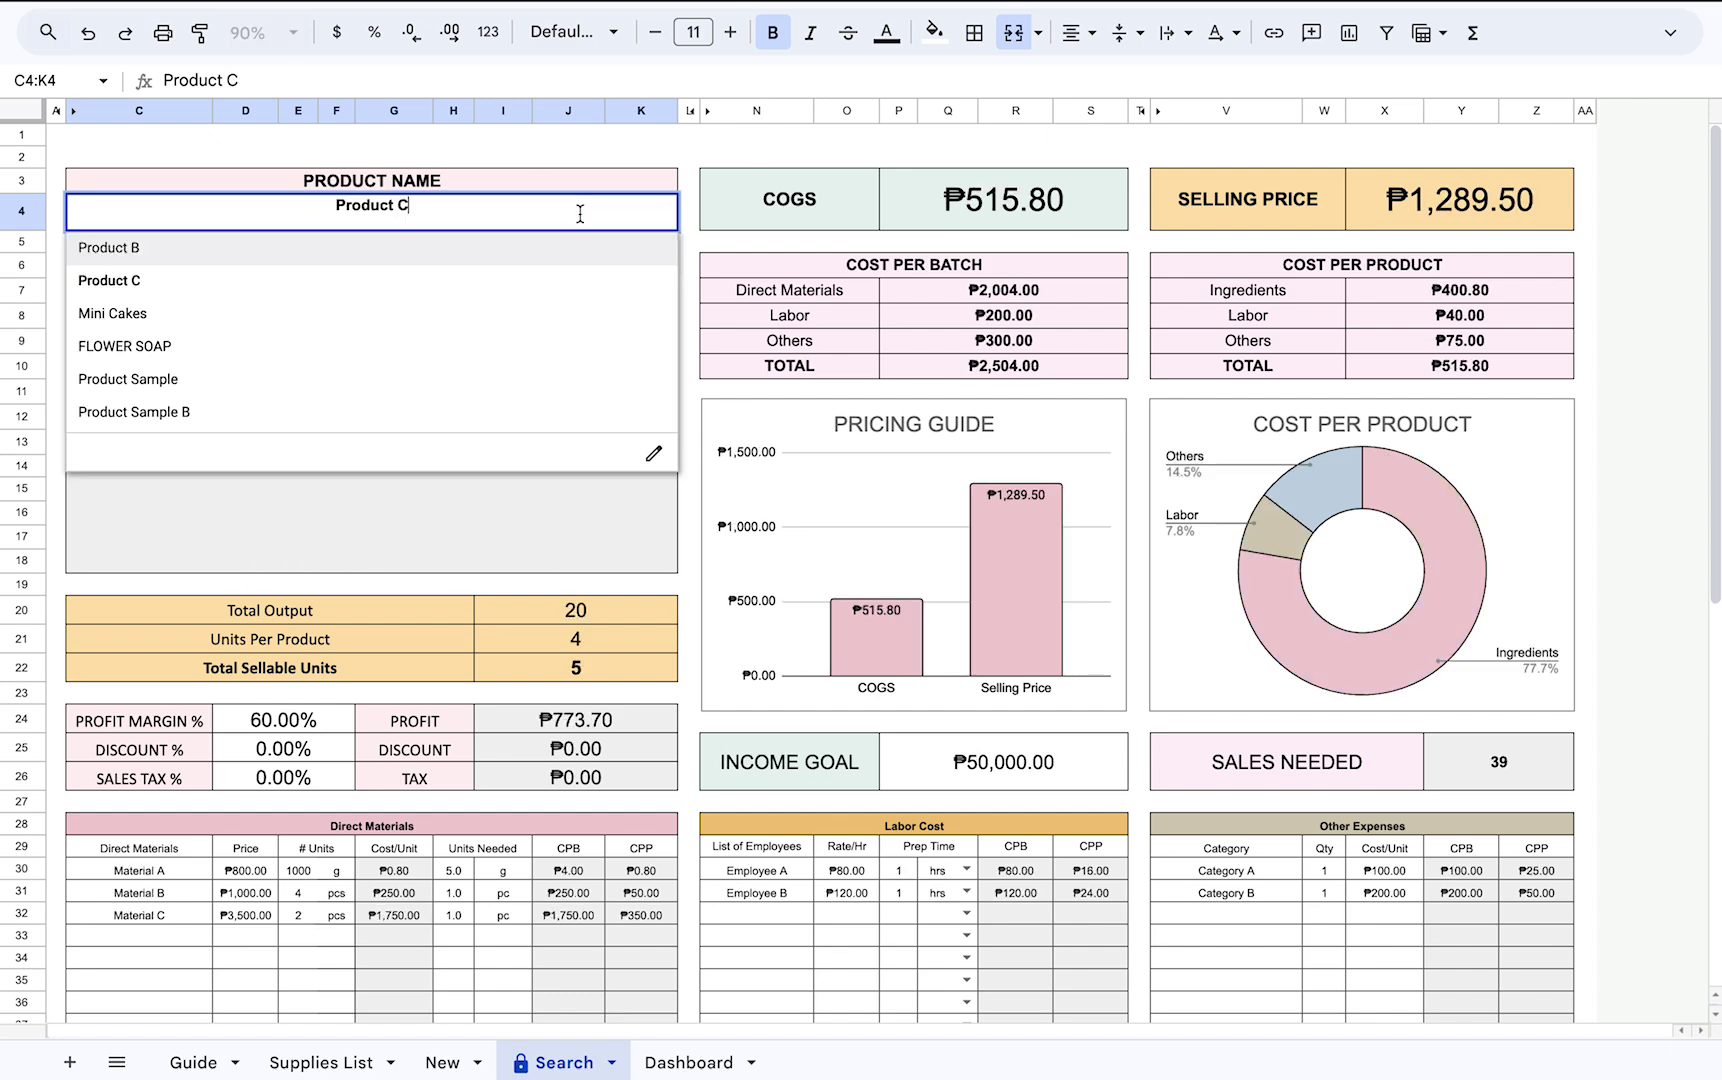
{"action": "left_click", "coordinate": [556, 325]}
{"action": "scroll", "coordinate": [478, 592], "scroll_direction": "down", "scroll_amount": 5}
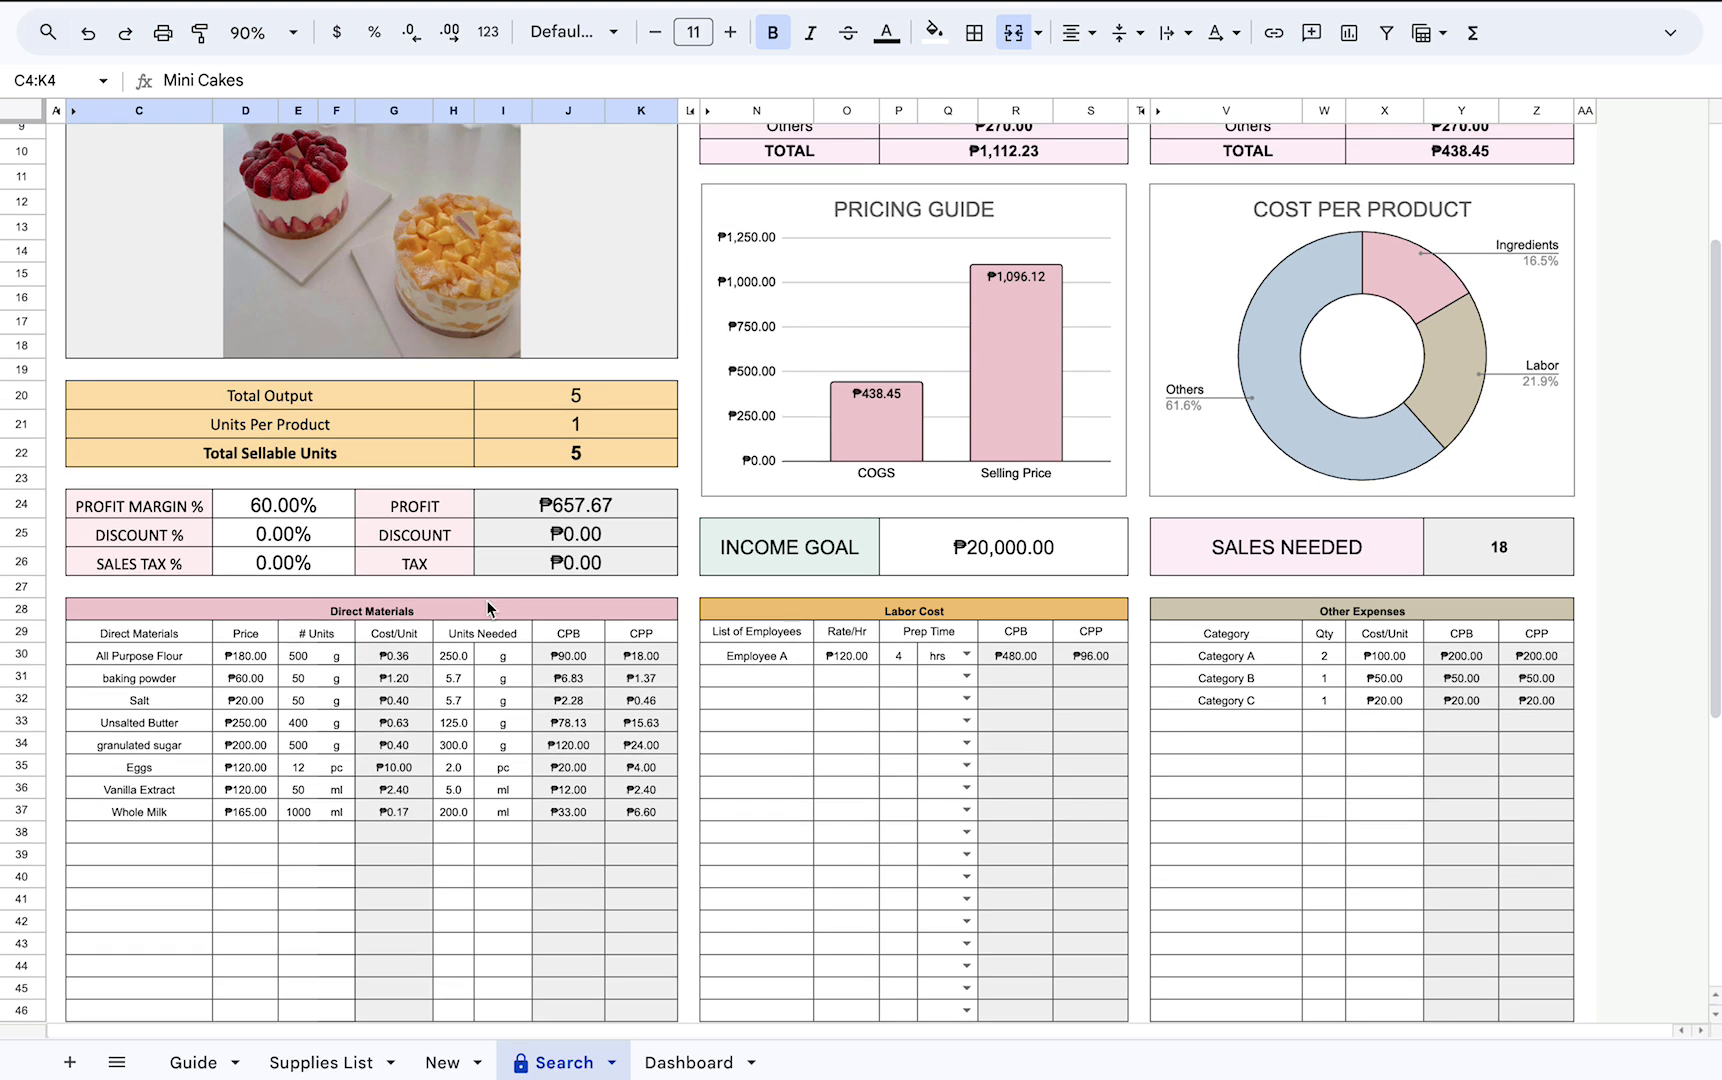
Review the product table and charts on the Dashboard sheet, and view the Supplies List sheet.
{"action": "left_click", "coordinate": [689, 1062]}
{"action": "scroll", "coordinate": [915, 755], "scroll_direction": "up", "scroll_amount": 4}
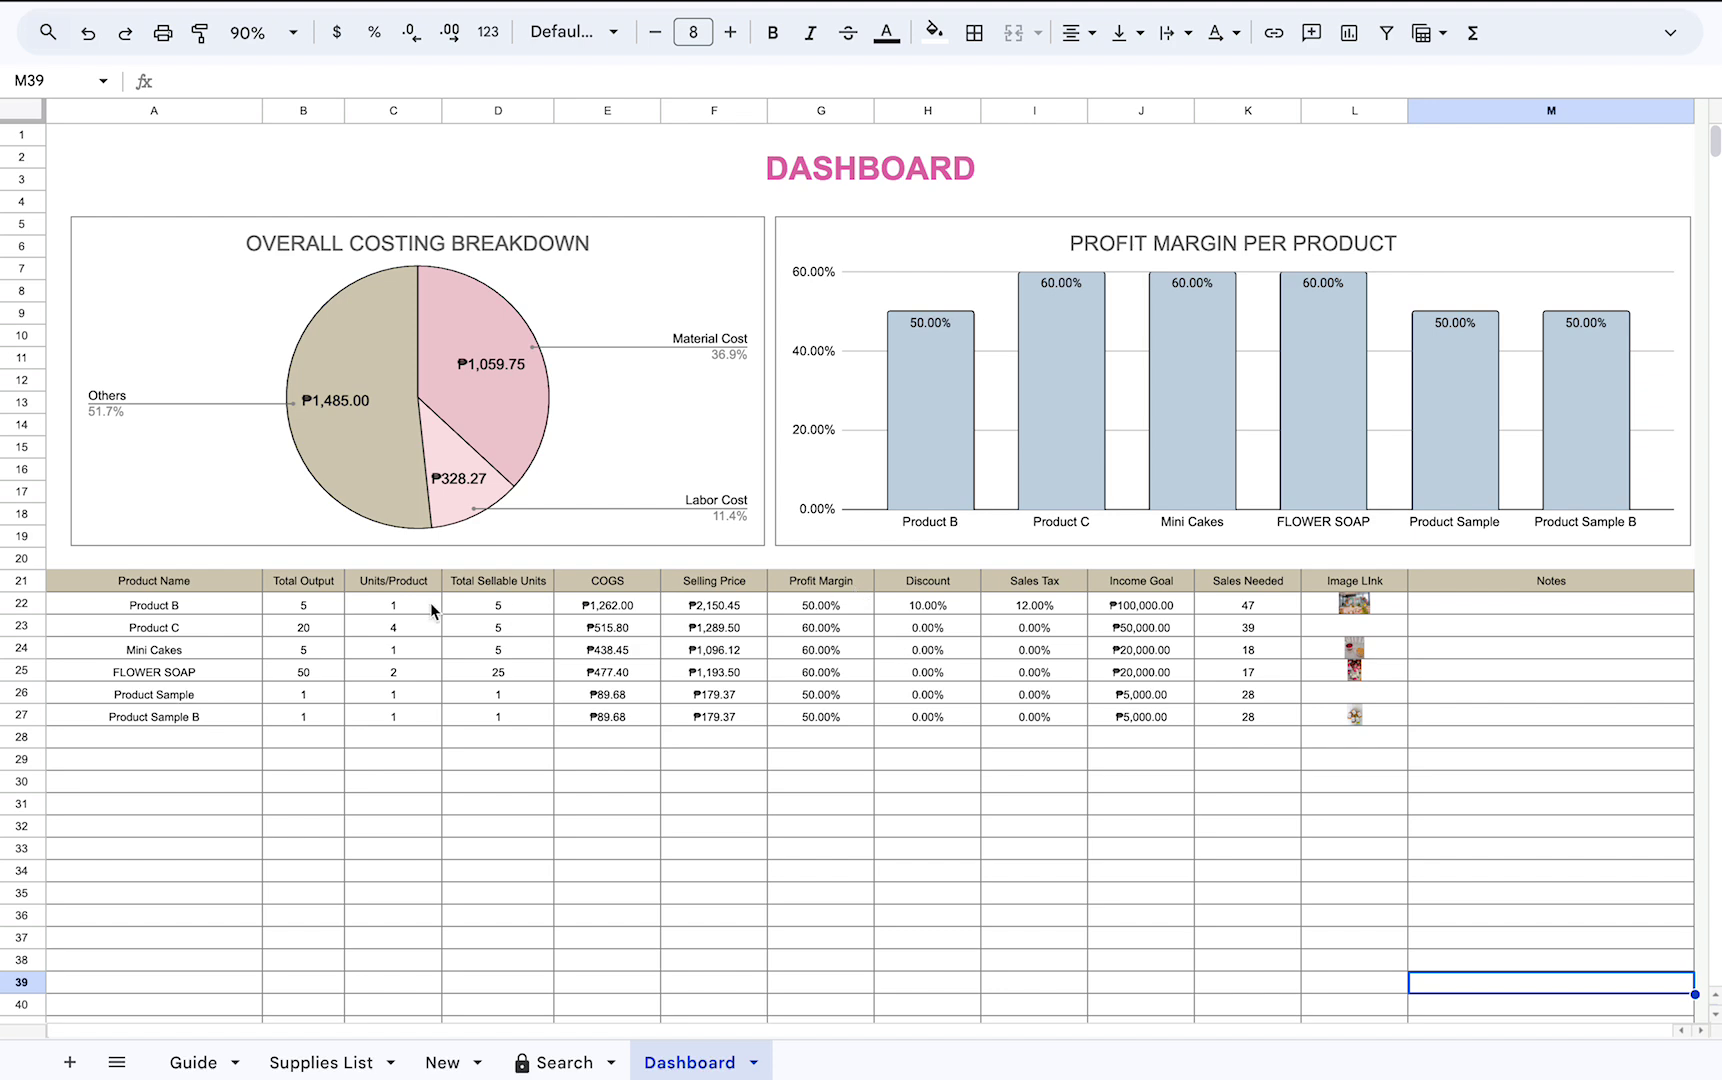
{"action": "left_click", "coordinate": [364, 1059]}
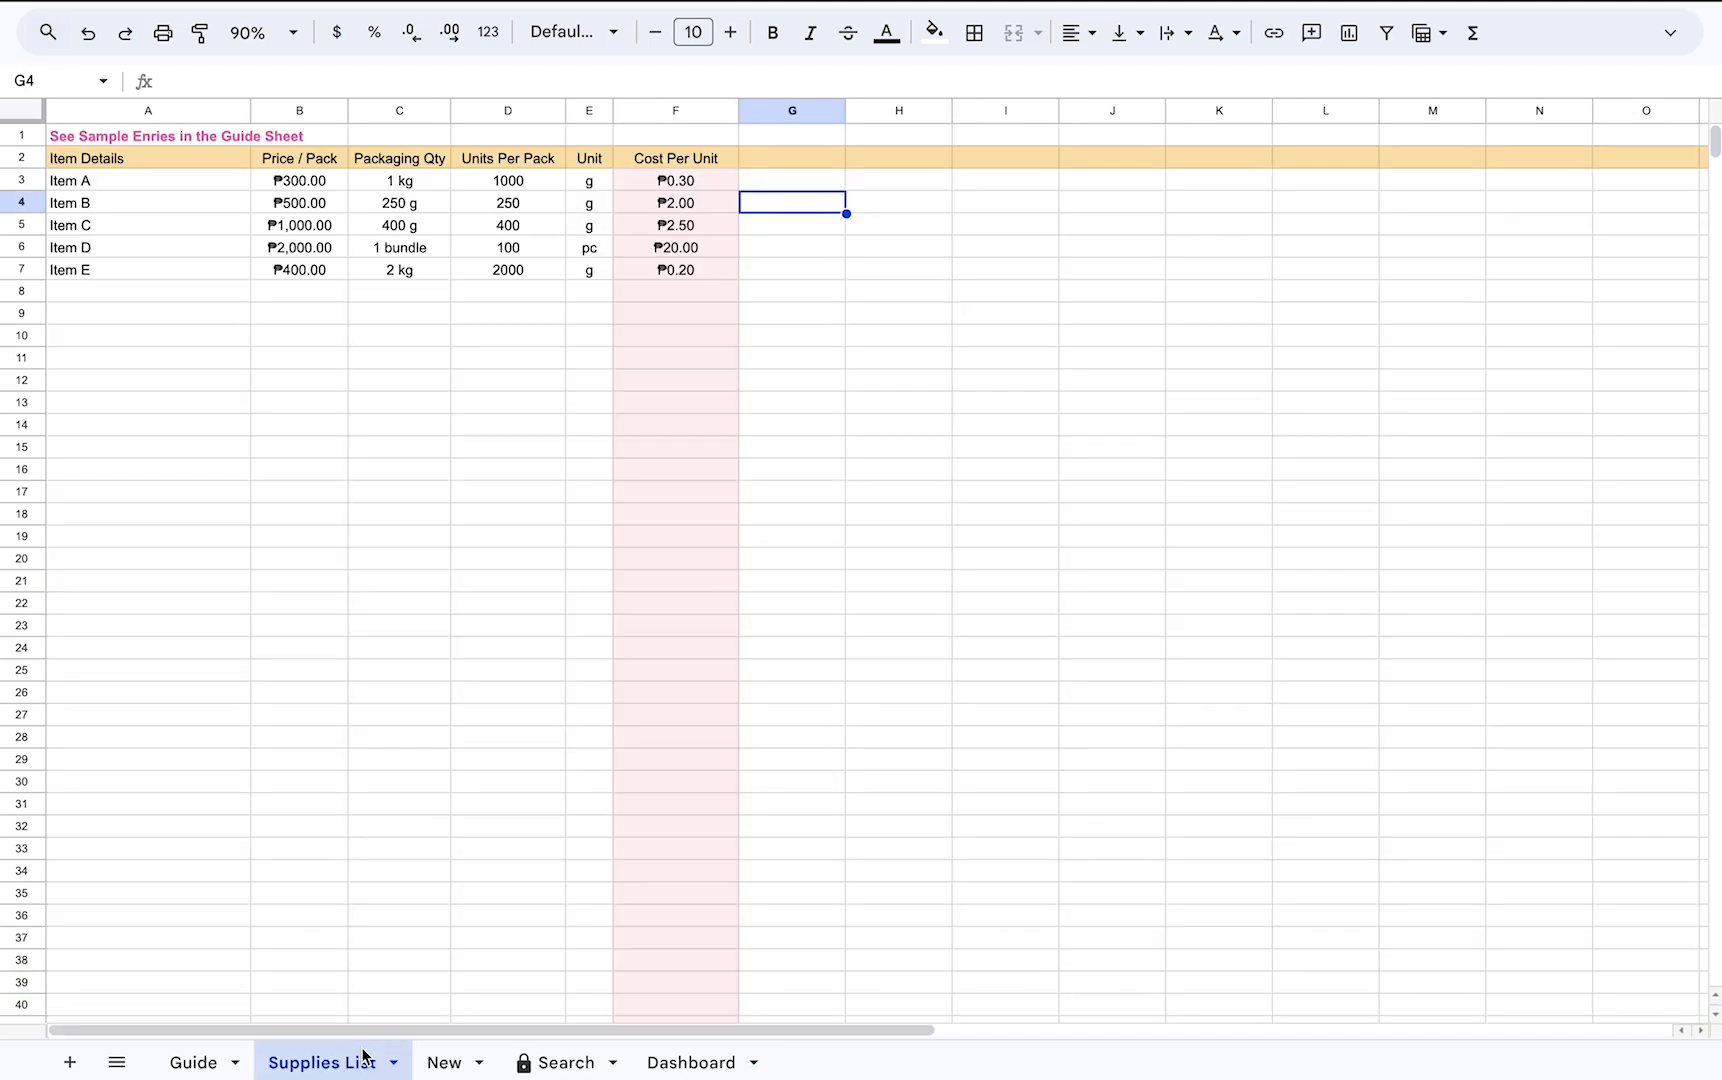
On the New sheet, choose Item A as the first direct material in row 31.
{"action": "left_click", "coordinate": [448, 1068]}
{"action": "scroll", "coordinate": [192, 940], "scroll_direction": "down", "scroll_amount": 5}
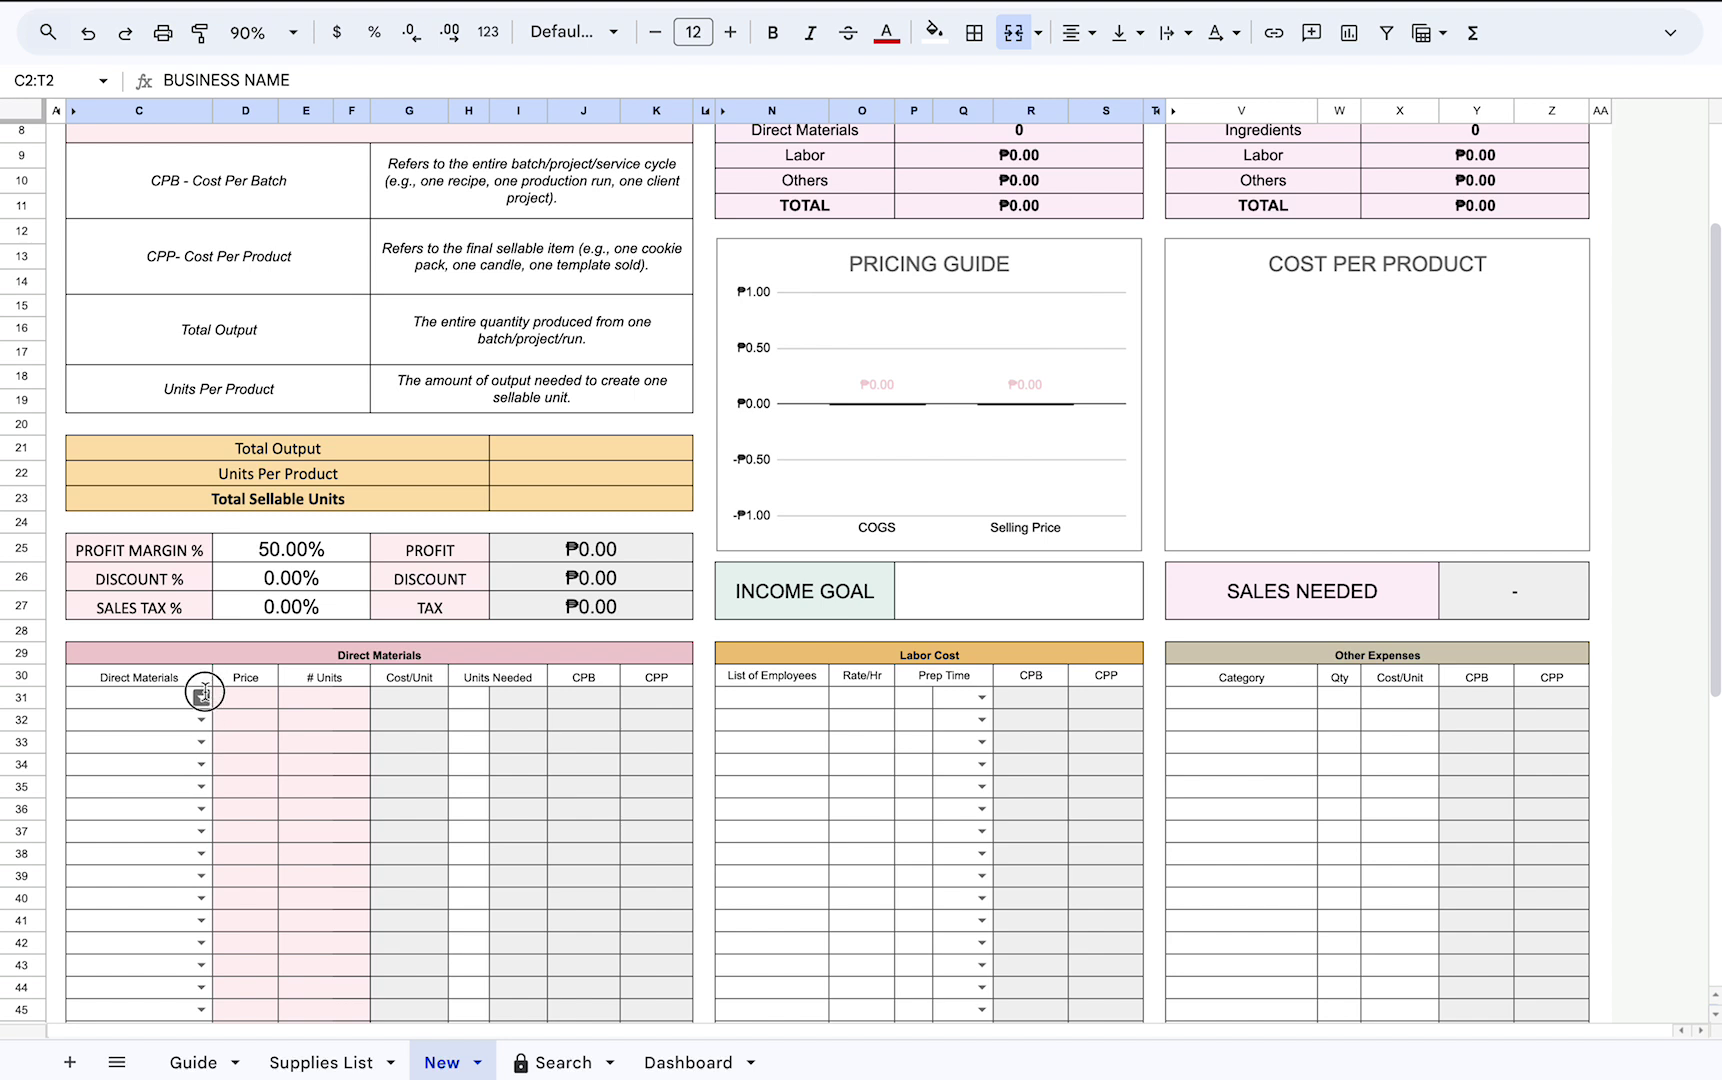
{"action": "left_click", "coordinate": [204, 696]}
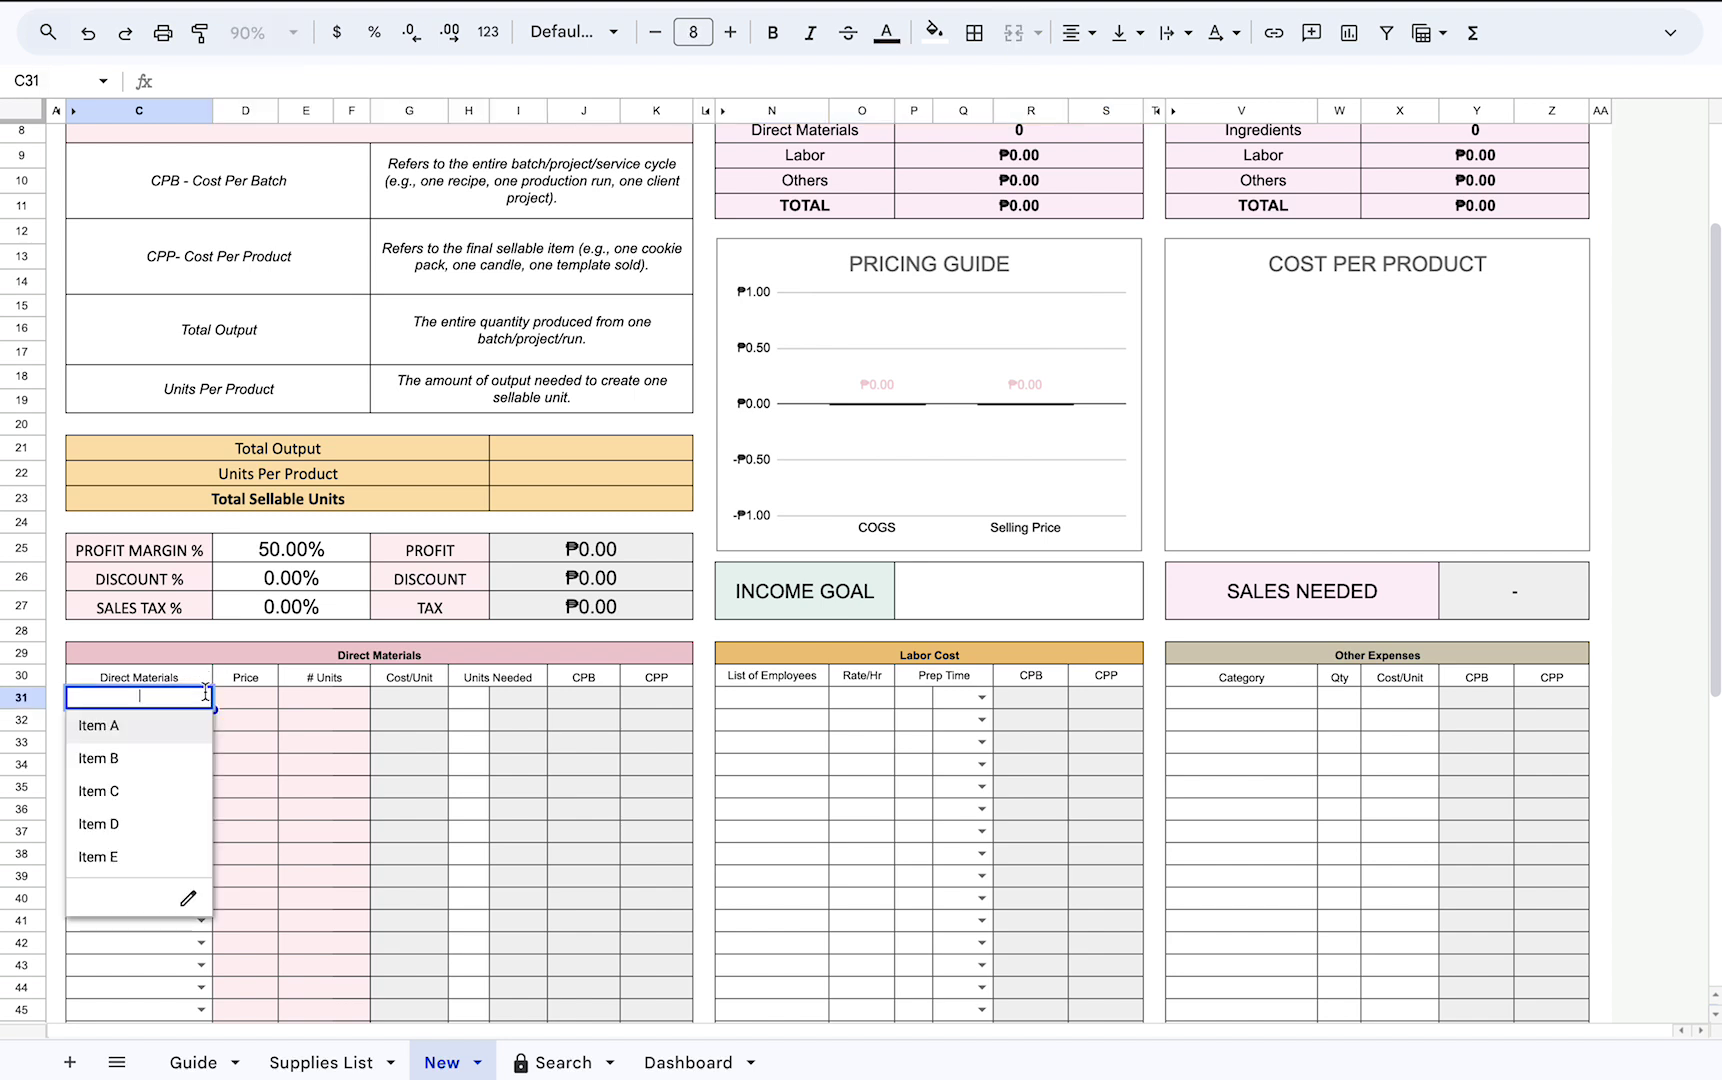
{"action": "left_click", "coordinate": [165, 725]}
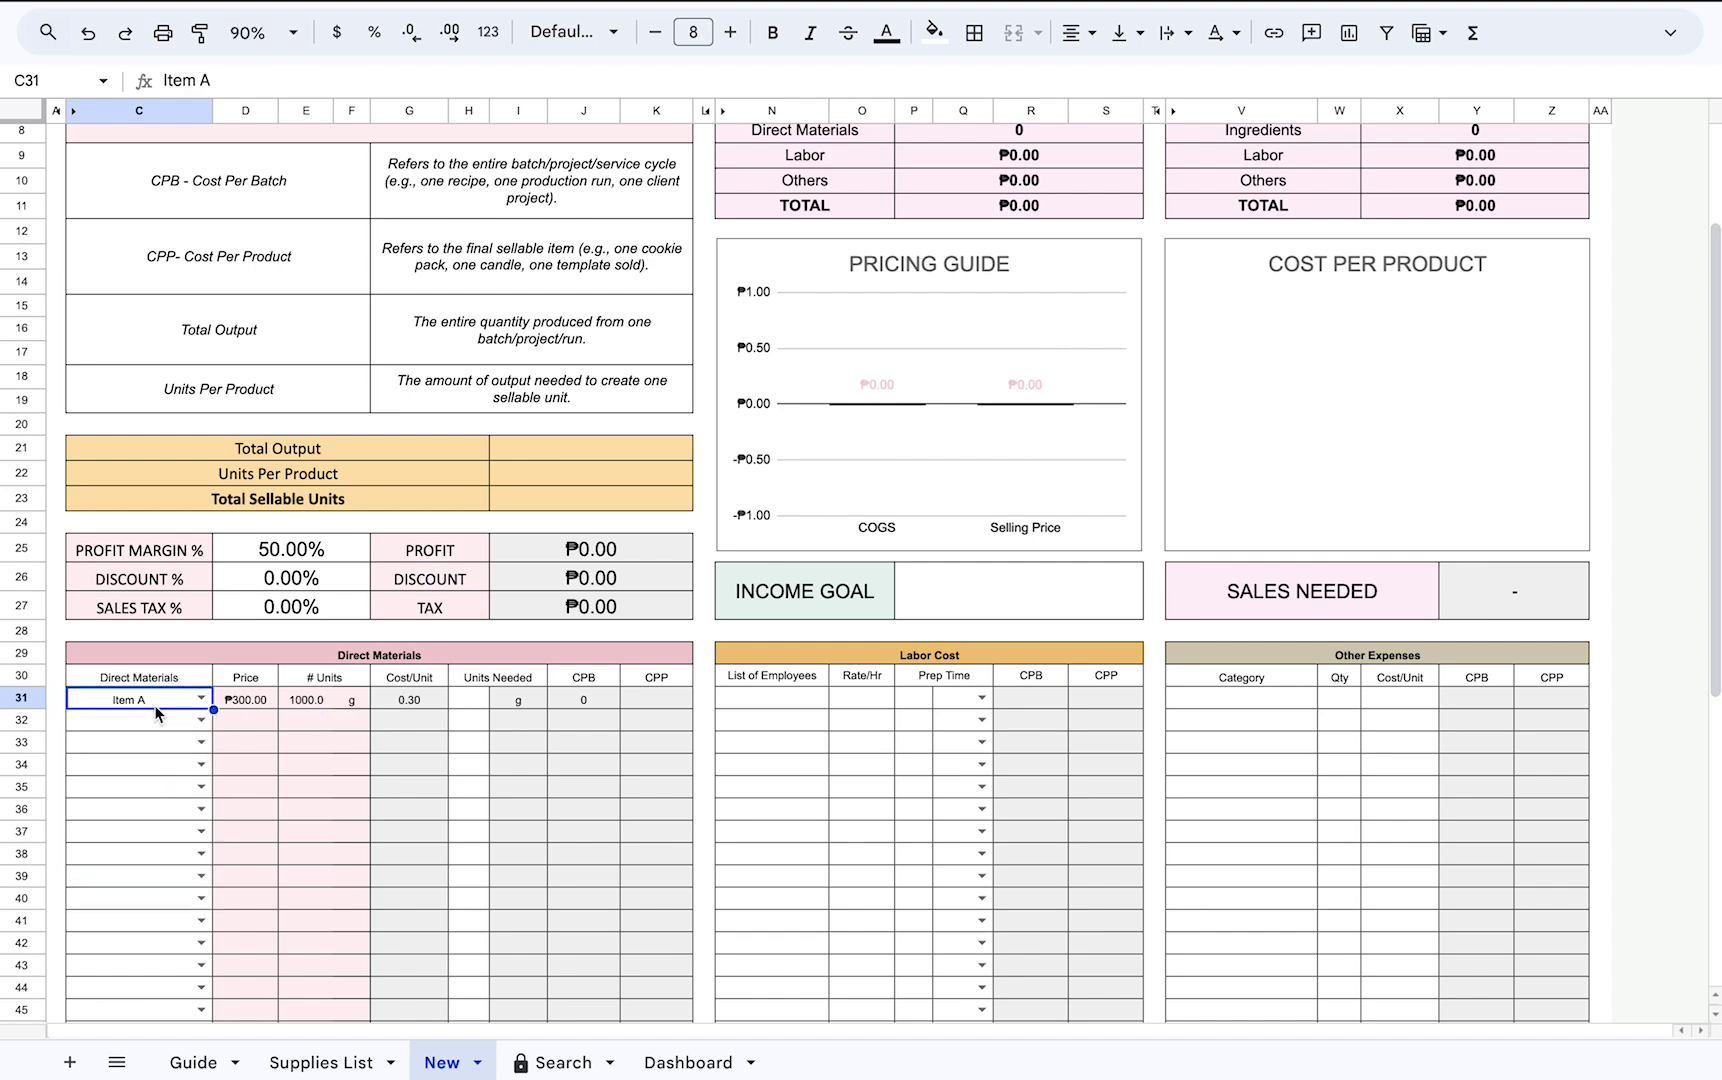
View the Guide sheet and glance back at the Recipe Costing + Pricing Calculator workbook.
{"action": "left_click", "coordinate": [165, 1060]}
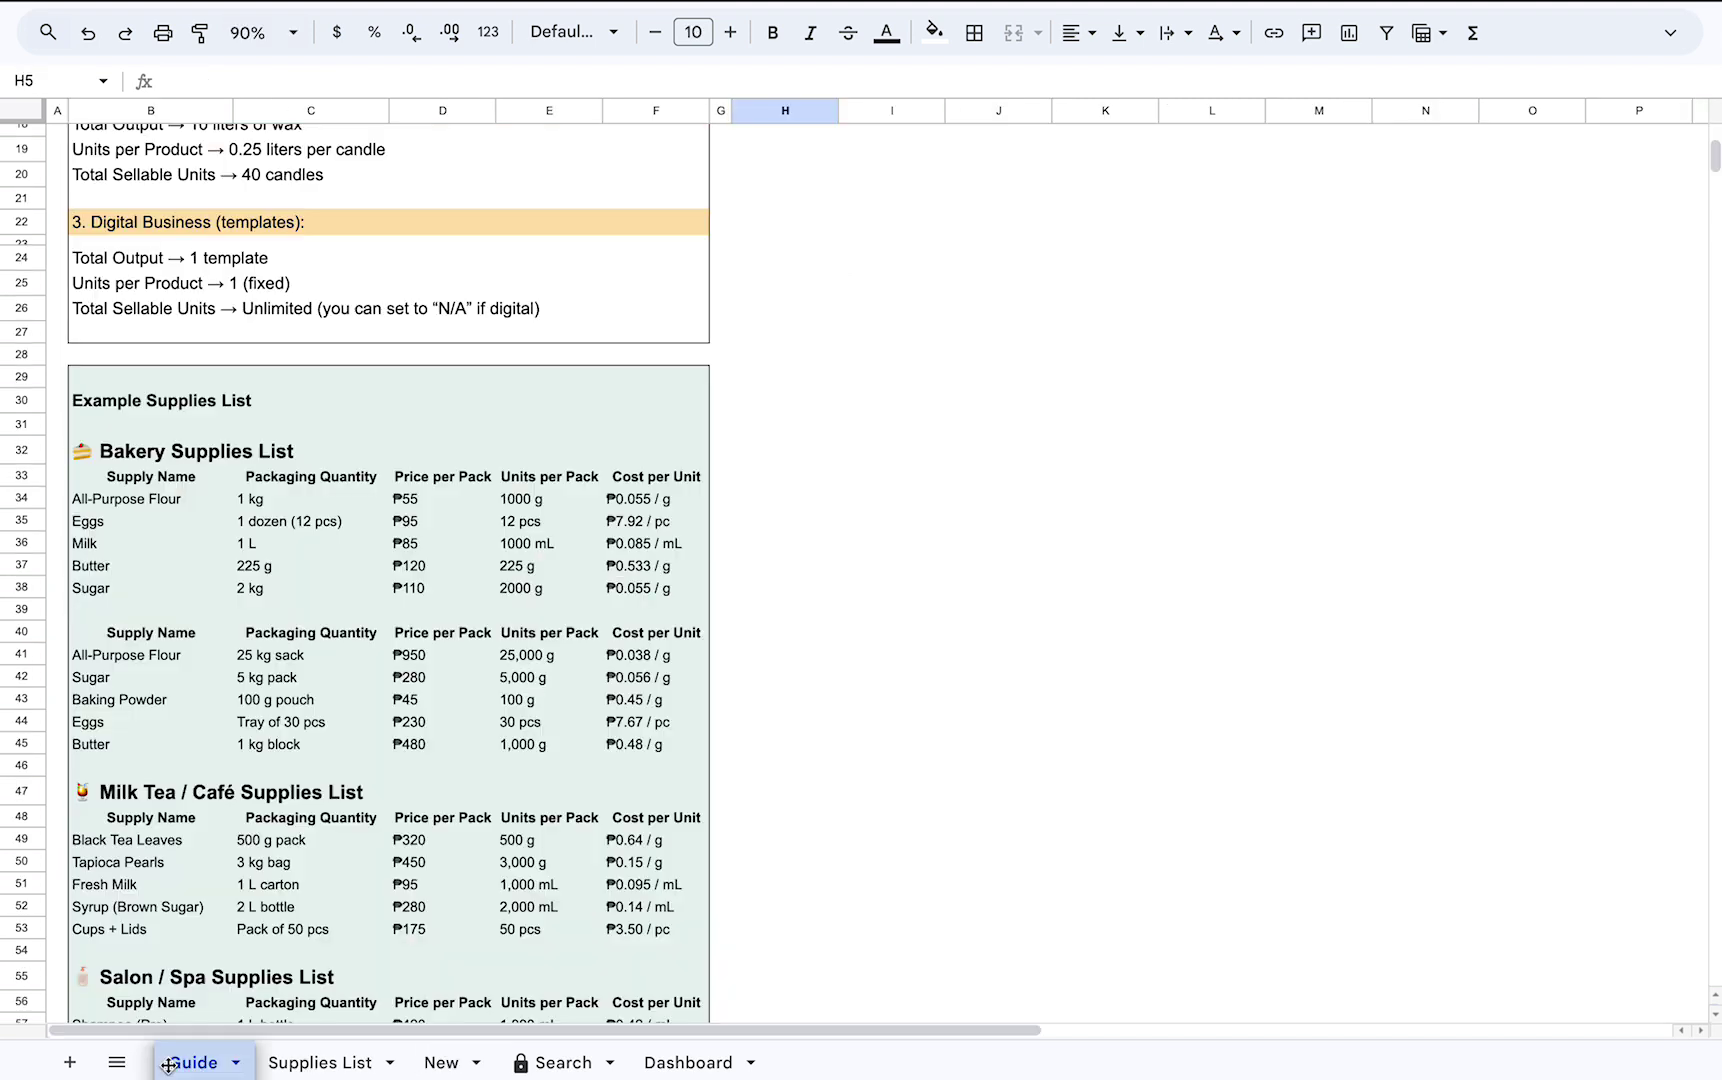
{"action": "left_click_drag", "start_coordinate": [165, 1060], "coordinate": [477, 865]}
{"action": "scroll", "coordinate": [477, 865], "scroll_direction": "up", "scroll_amount": 4}
{"action": "left_click", "coordinate": [1208, 27]}
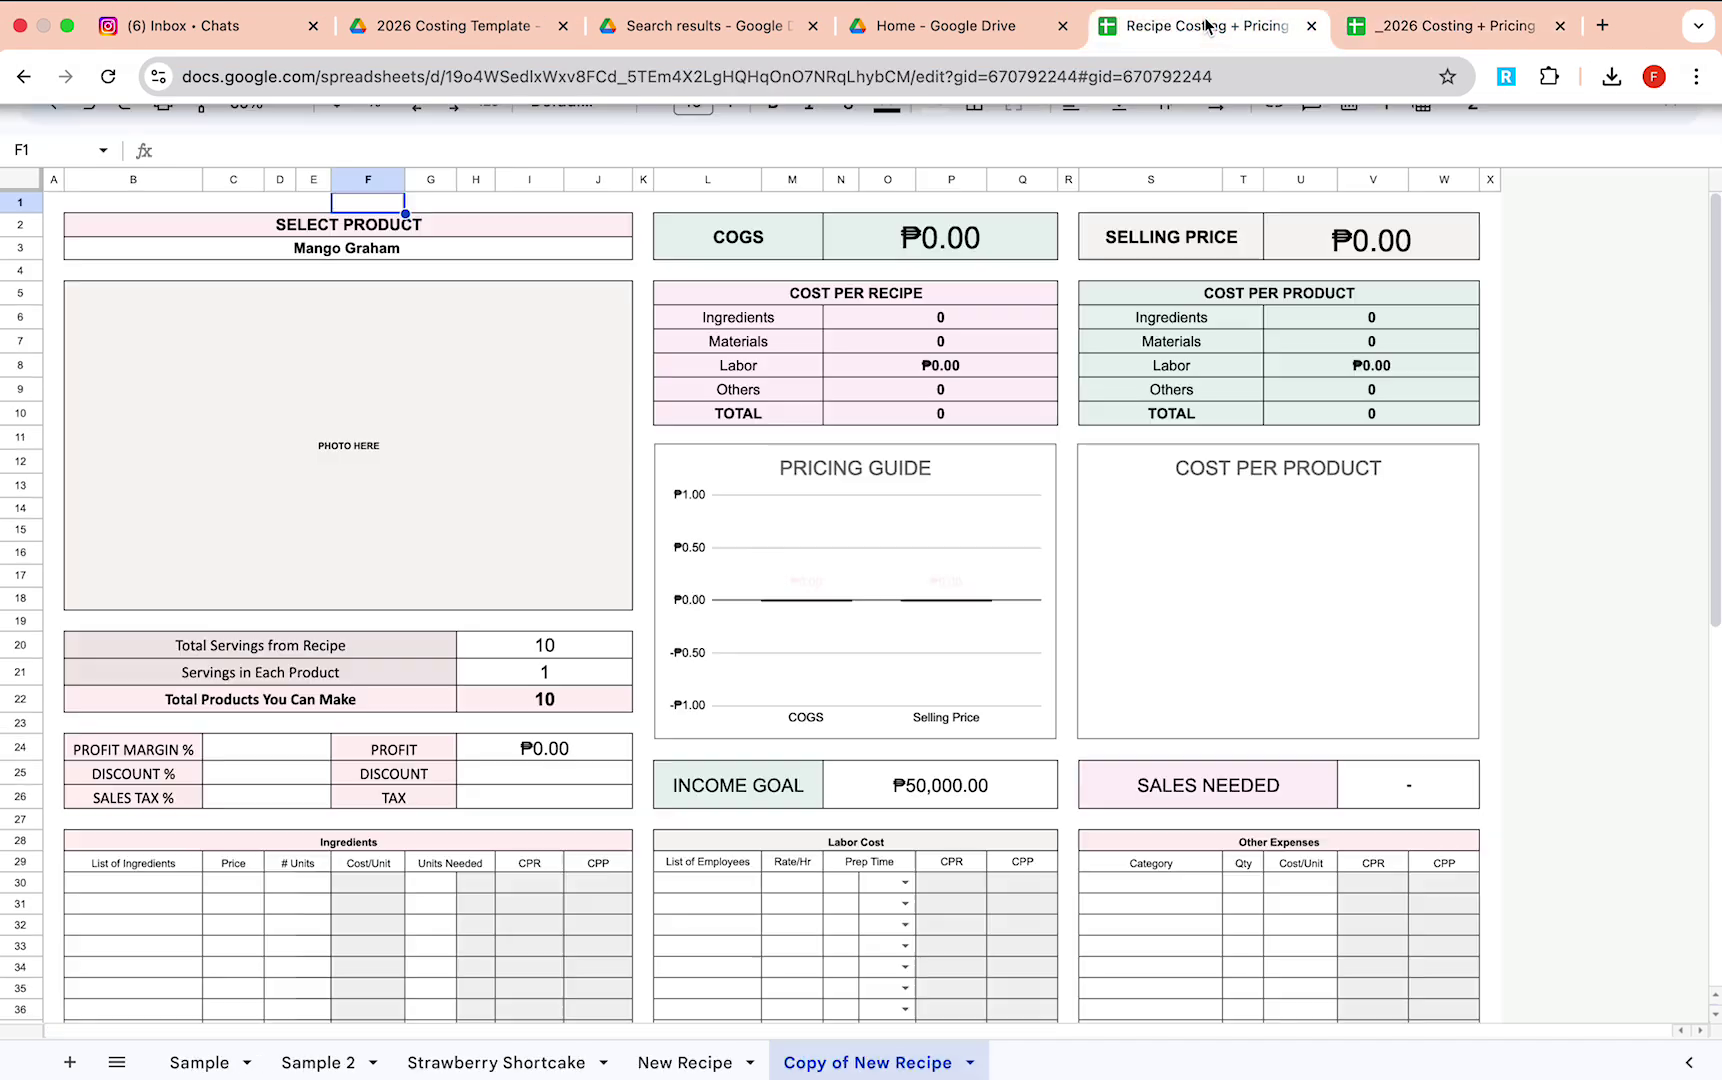
{"action": "left_click", "coordinate": [1468, 5]}
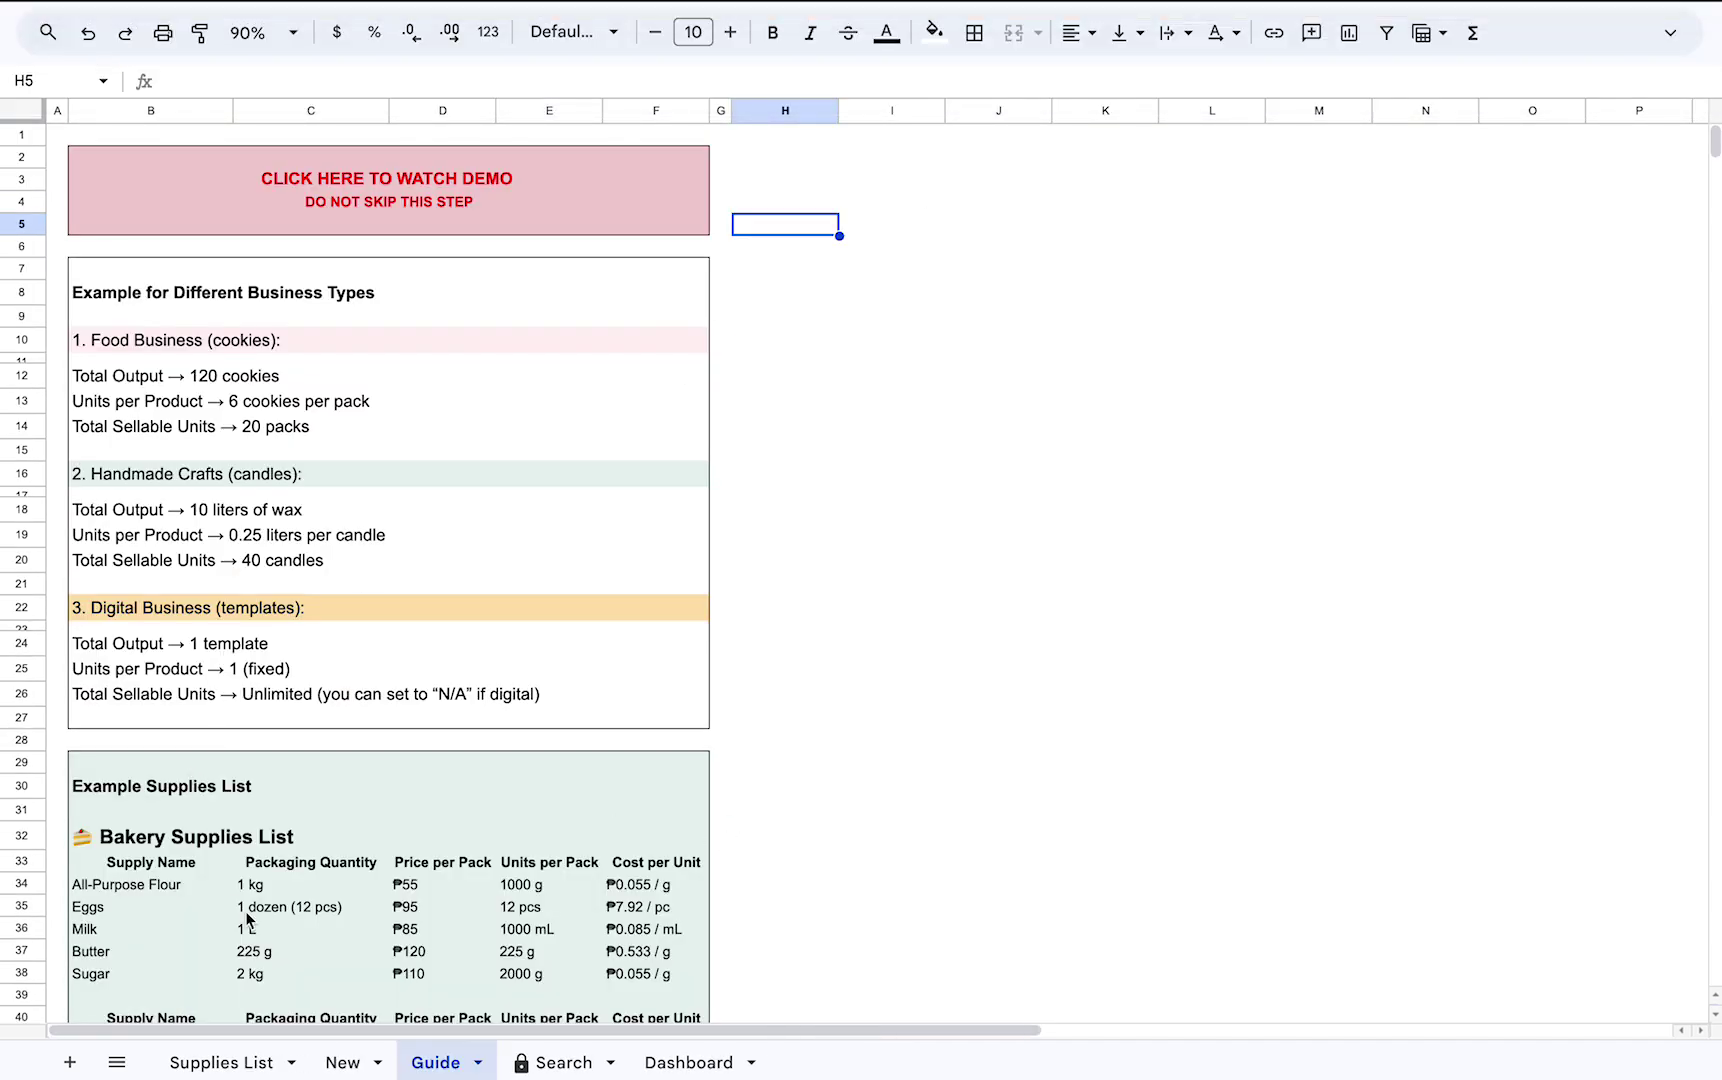
Move the Guide sheet to the first position, ahead of Supplies List.
{"action": "left_click_drag", "start_coordinate": [450, 1033], "coordinate": [192, 1058]}
{"action": "left_click", "coordinate": [968, 811]}
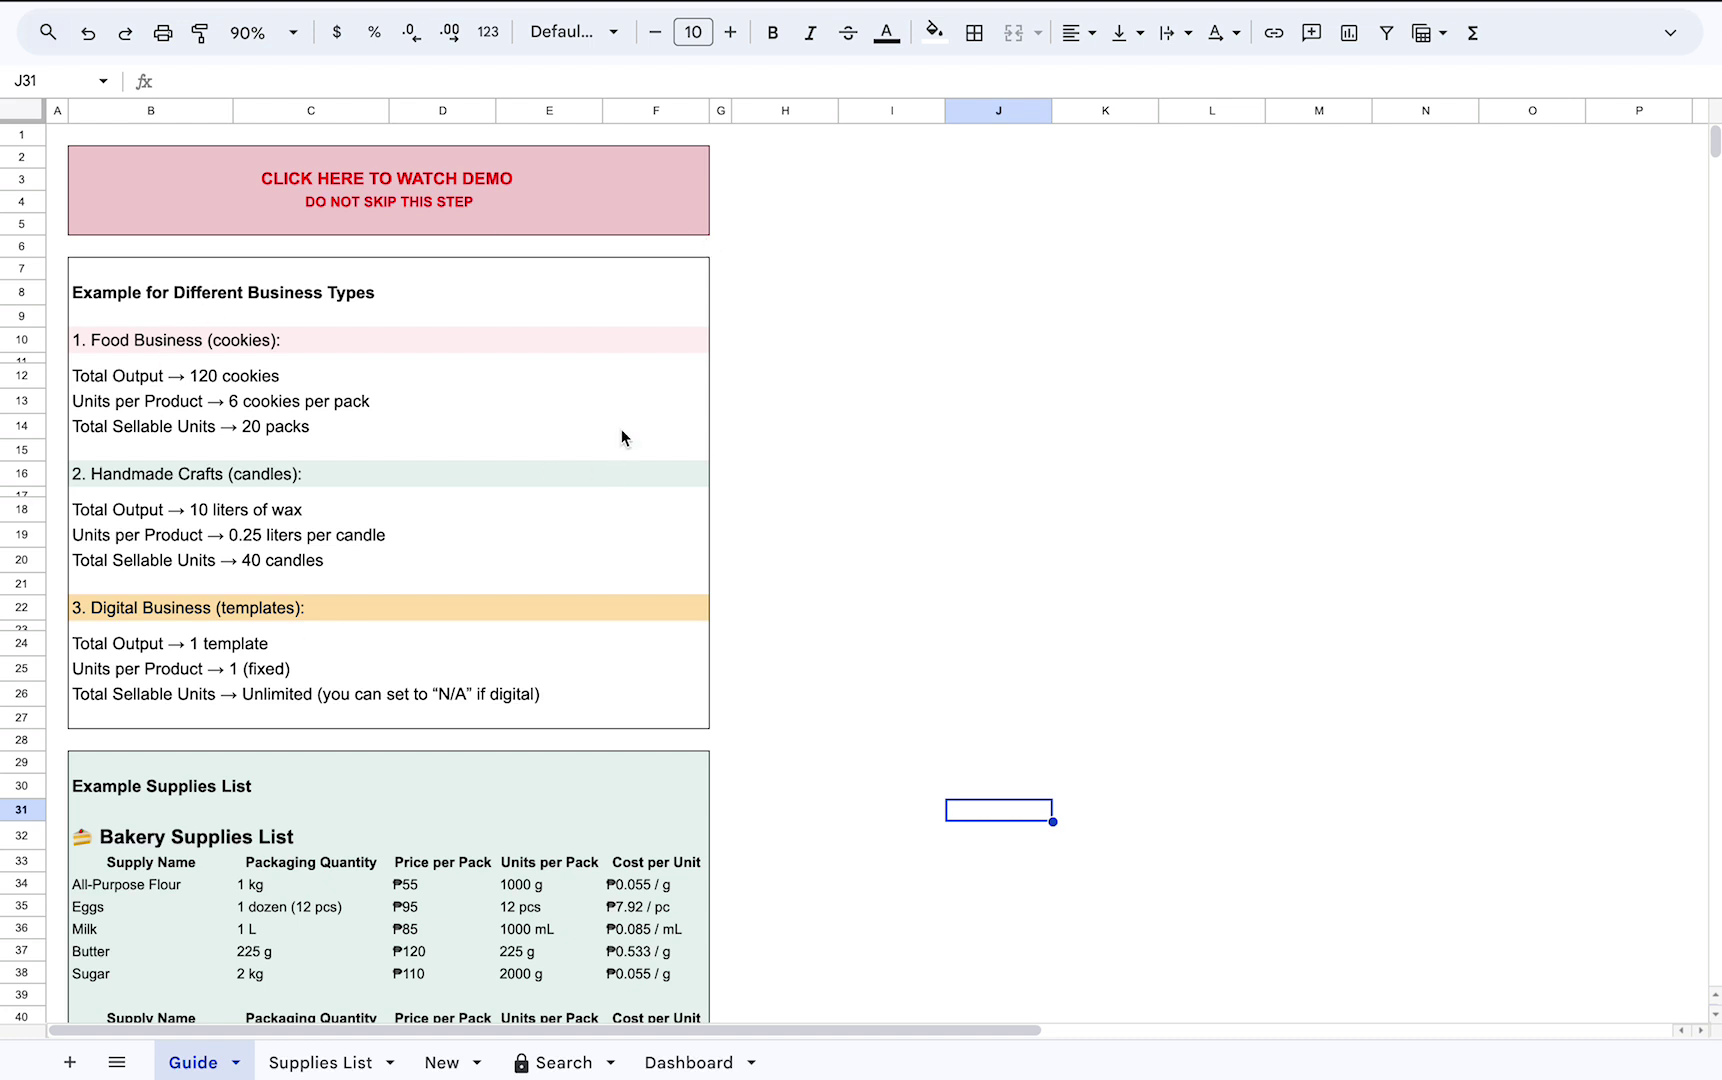
Examine the Guide sheet's examples for different business types and its example supplies lists.
{"action": "scroll", "coordinate": [148, 399], "scroll_direction": "down", "scroll_amount": 1}
{"action": "scroll", "coordinate": [148, 403], "scroll_direction": "down", "scroll_amount": 10}
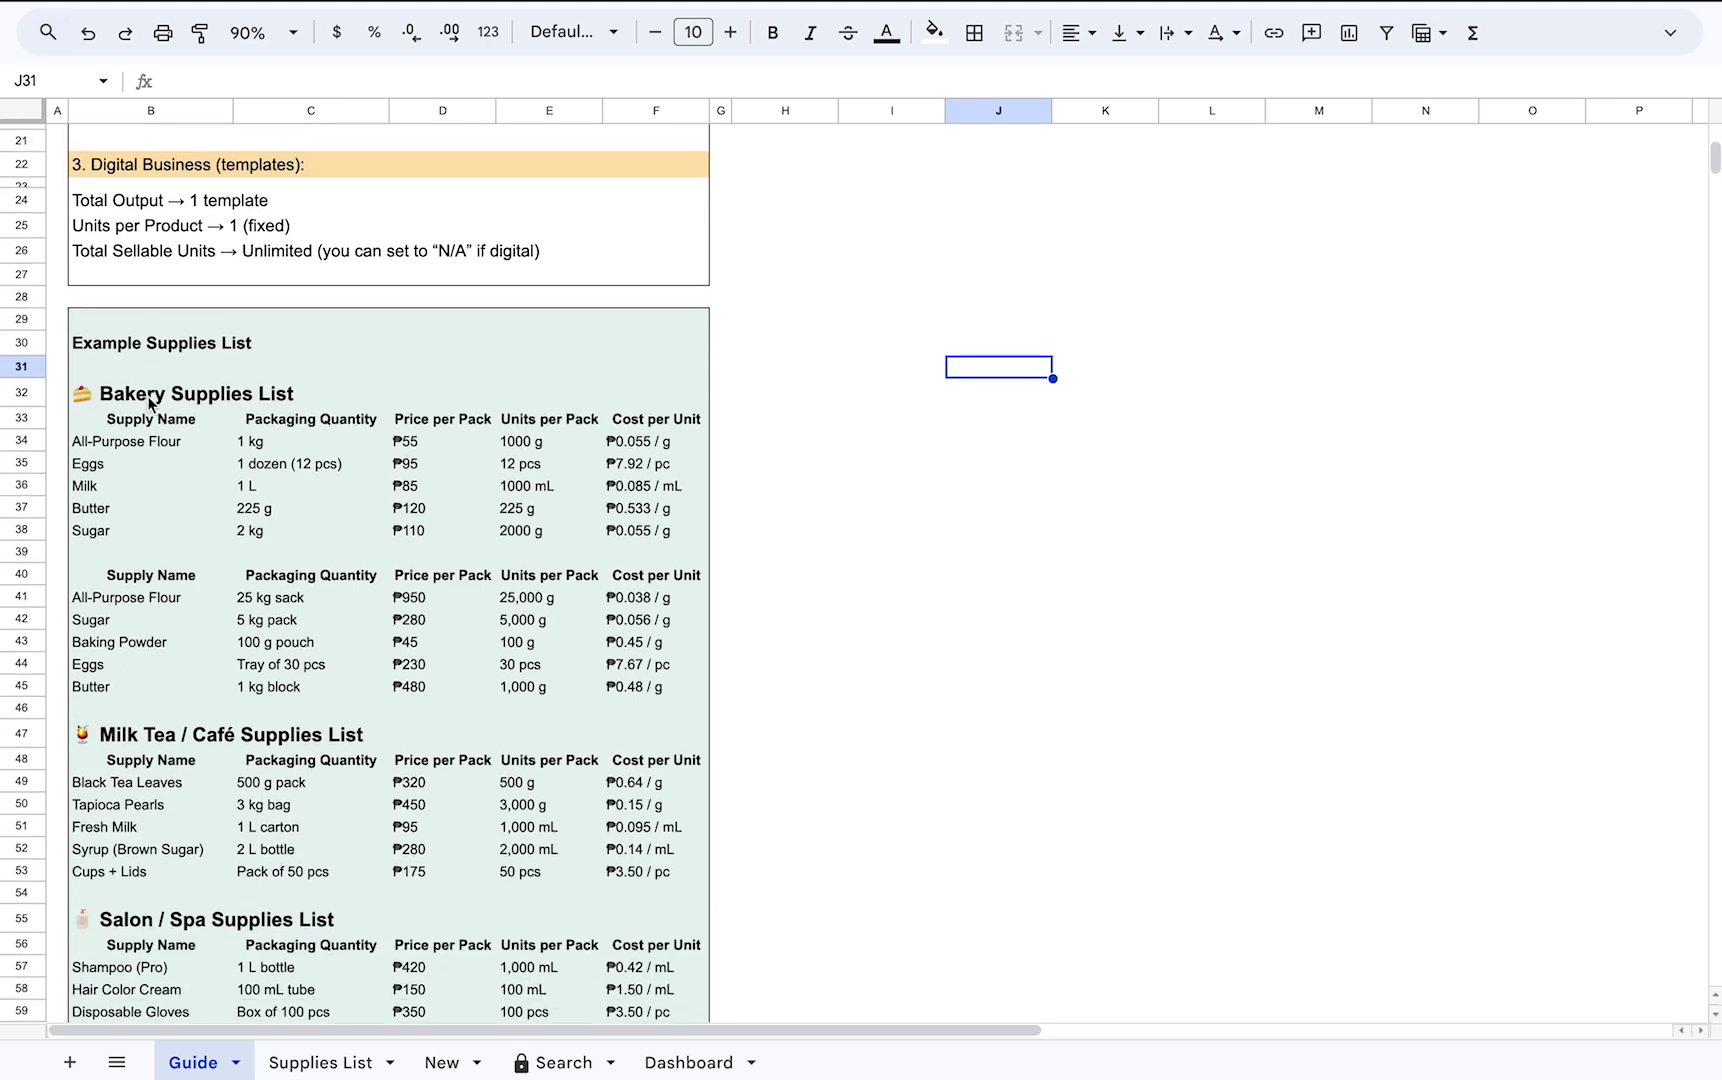
{"action": "scroll", "coordinate": [148, 403], "scroll_direction": "up", "scroll_amount": 11}
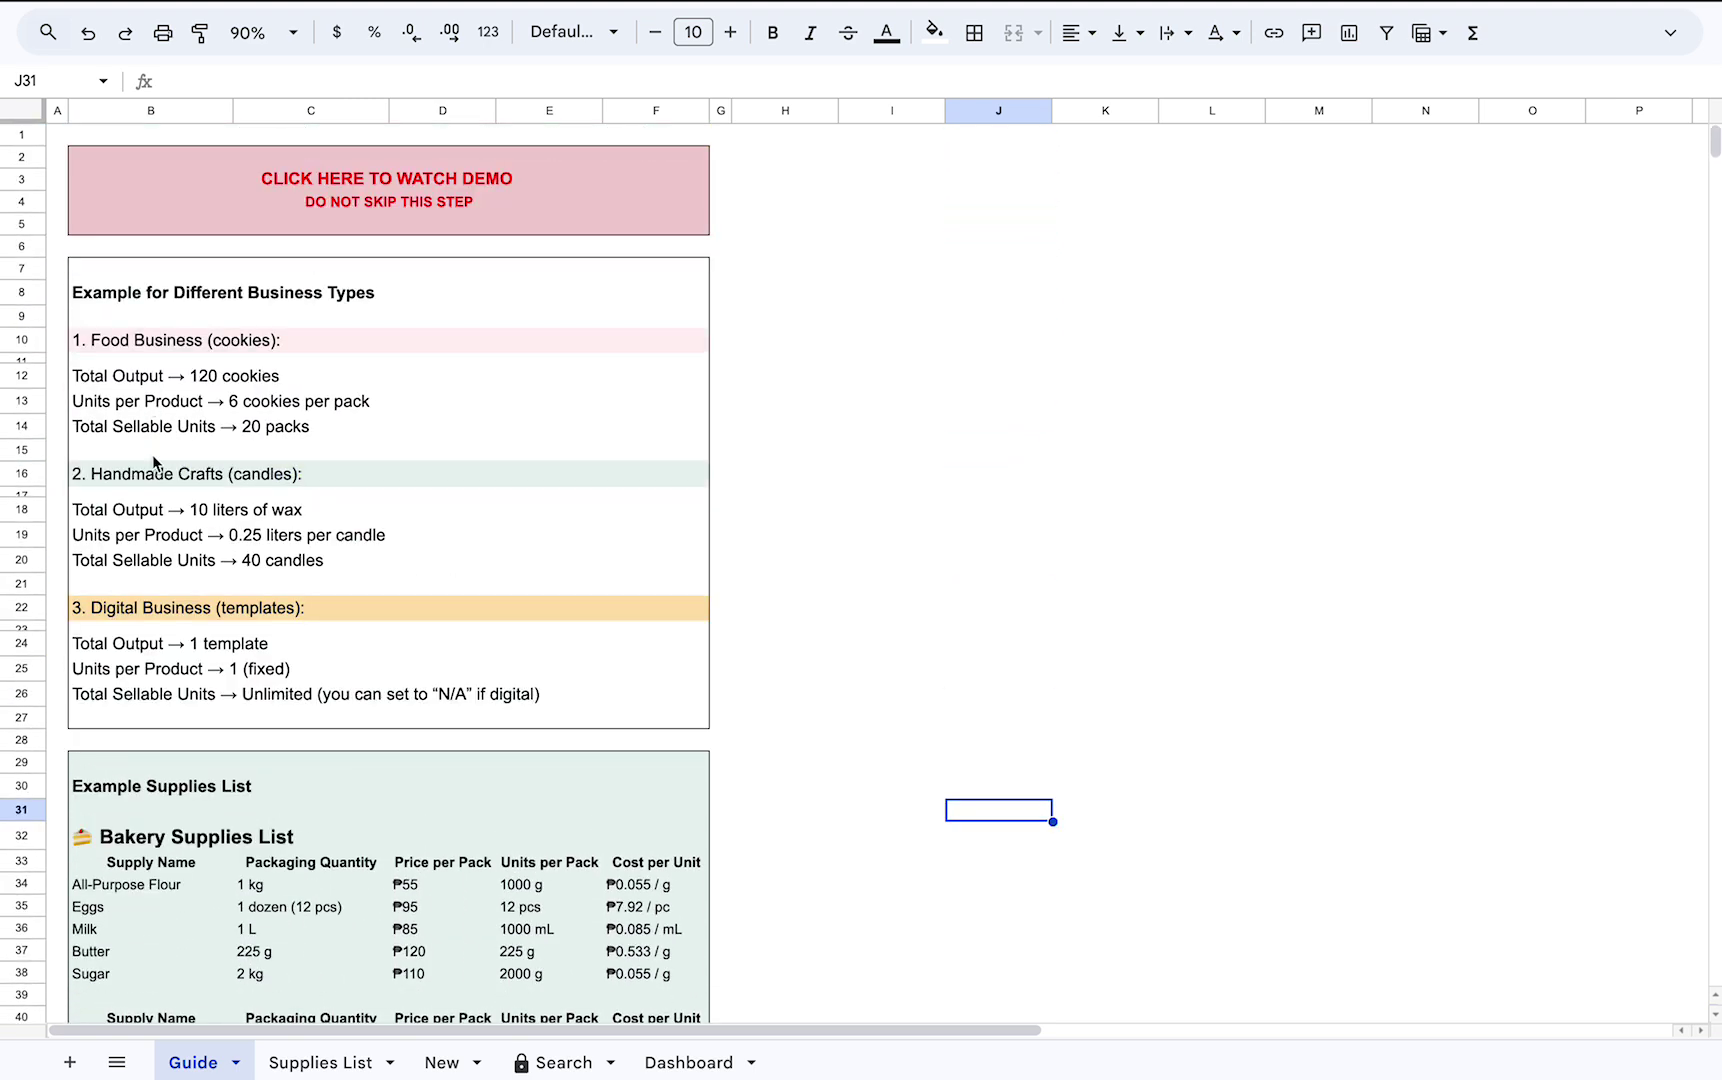
{"action": "scroll", "coordinate": [219, 460], "scroll_direction": "down", "scroll_amount": 1}
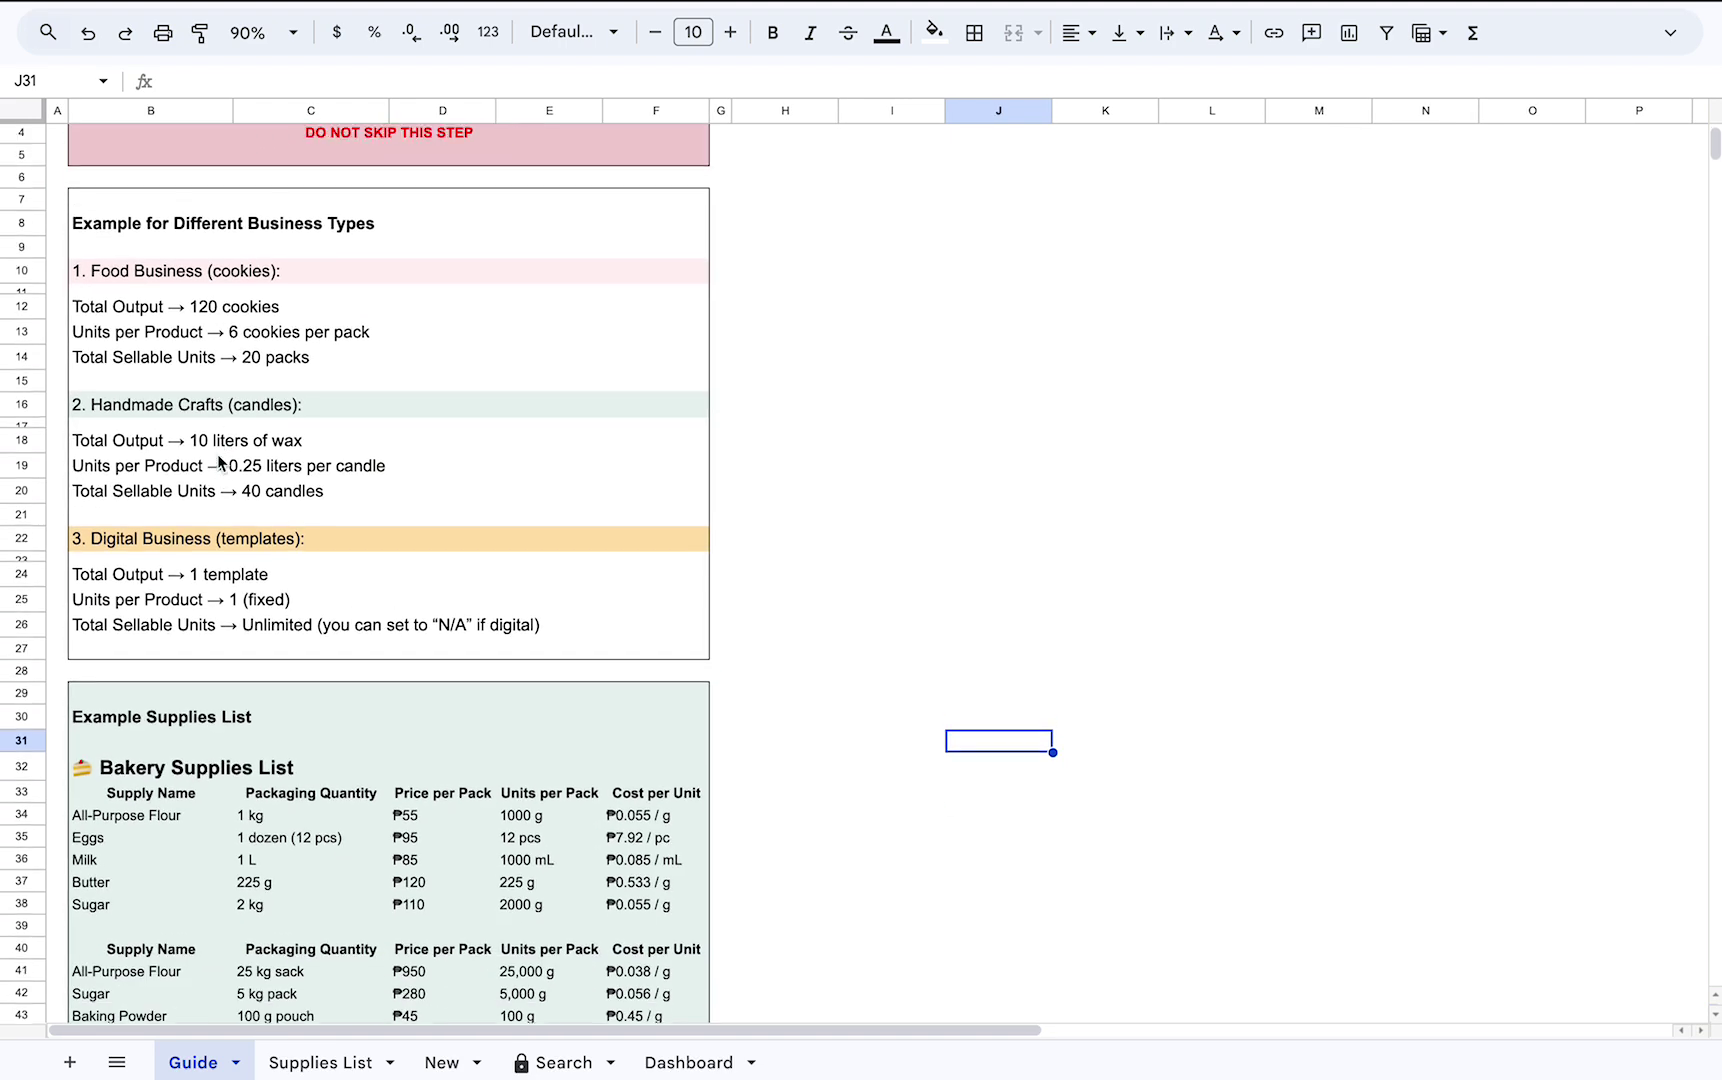
{"action": "scroll", "coordinate": [219, 460], "scroll_direction": "down", "scroll_amount": 1}
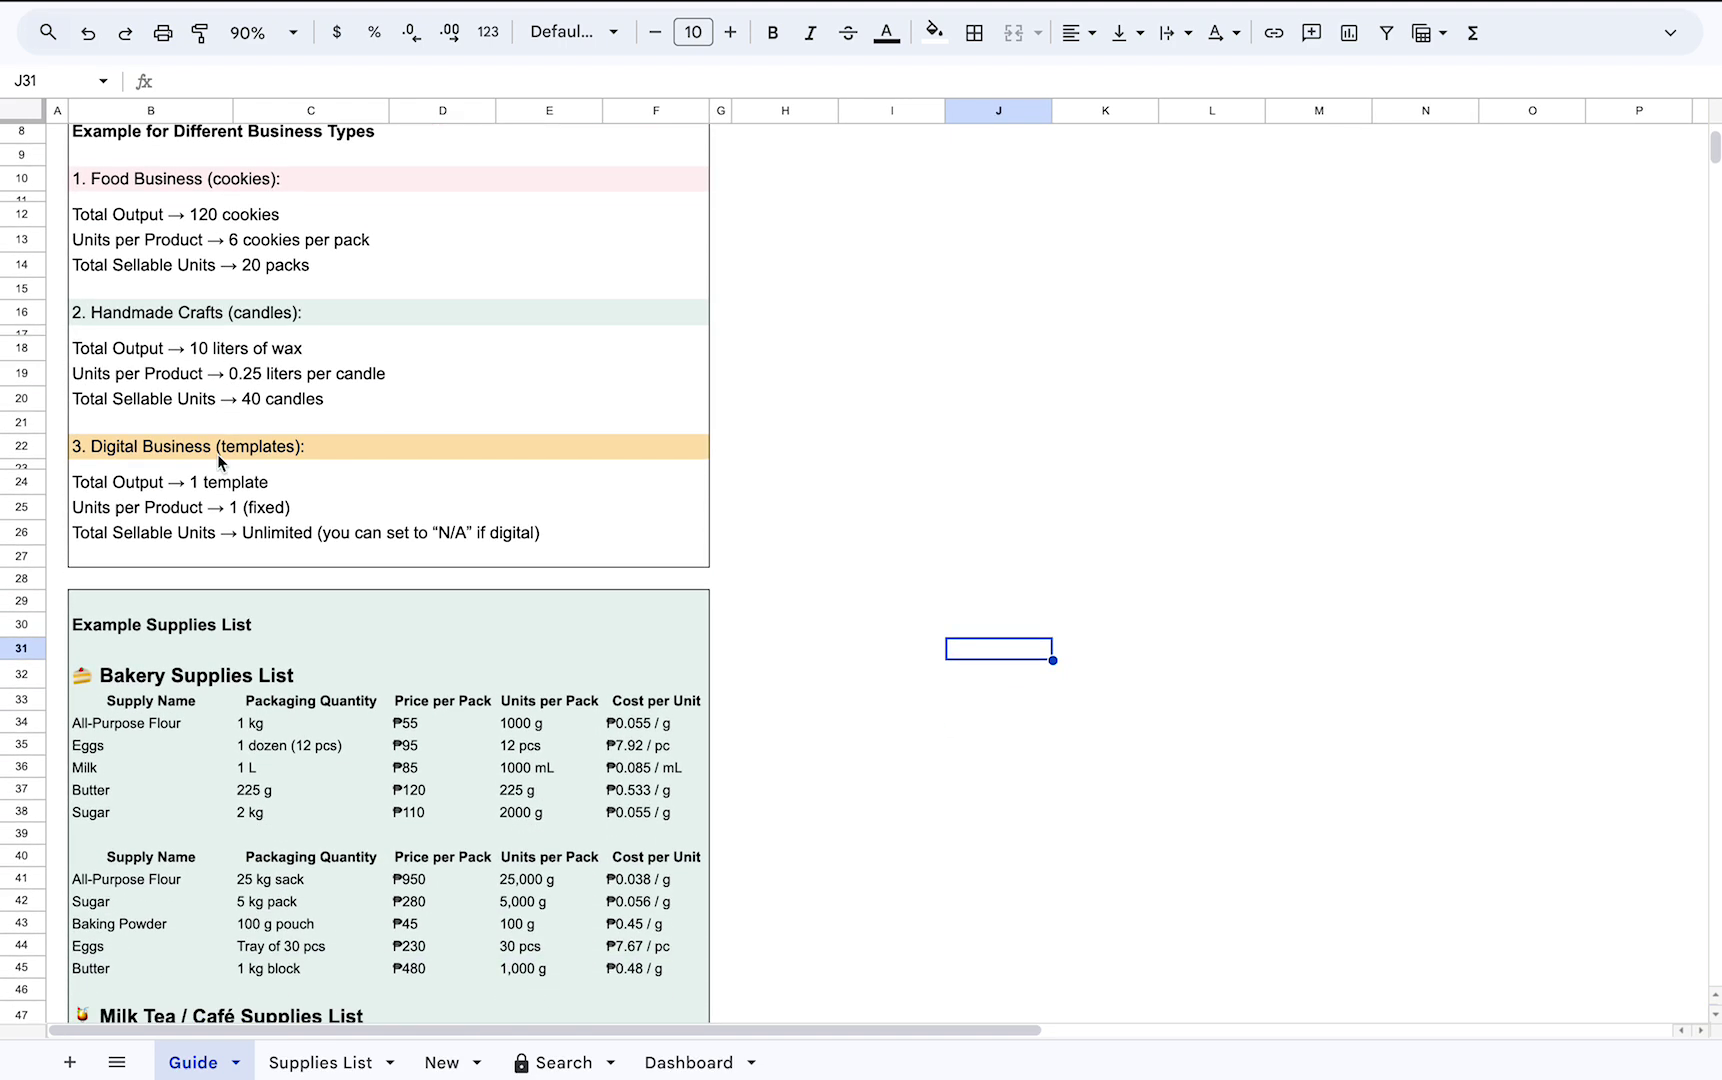
{"action": "scroll", "coordinate": [219, 460], "scroll_direction": "down", "scroll_amount": 5}
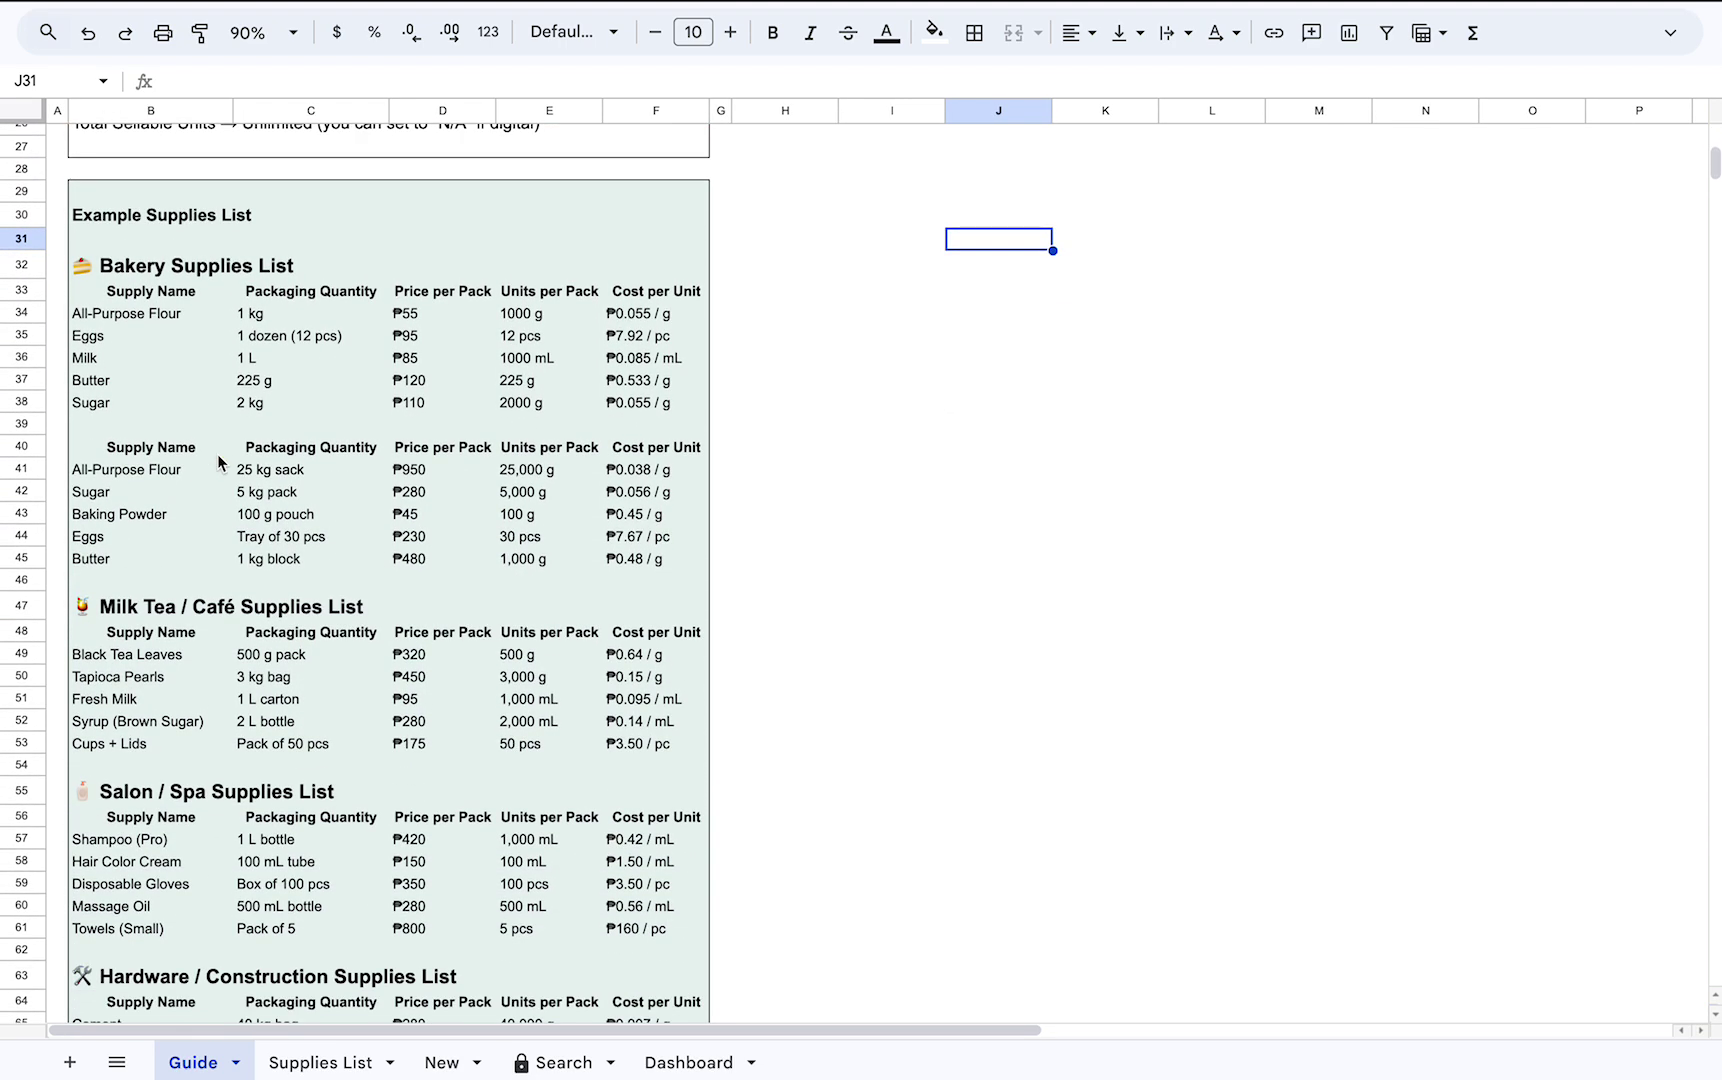
Open the Supplies List sheet and select the Item A entry.
{"action": "left_click", "coordinate": [319, 1061]}
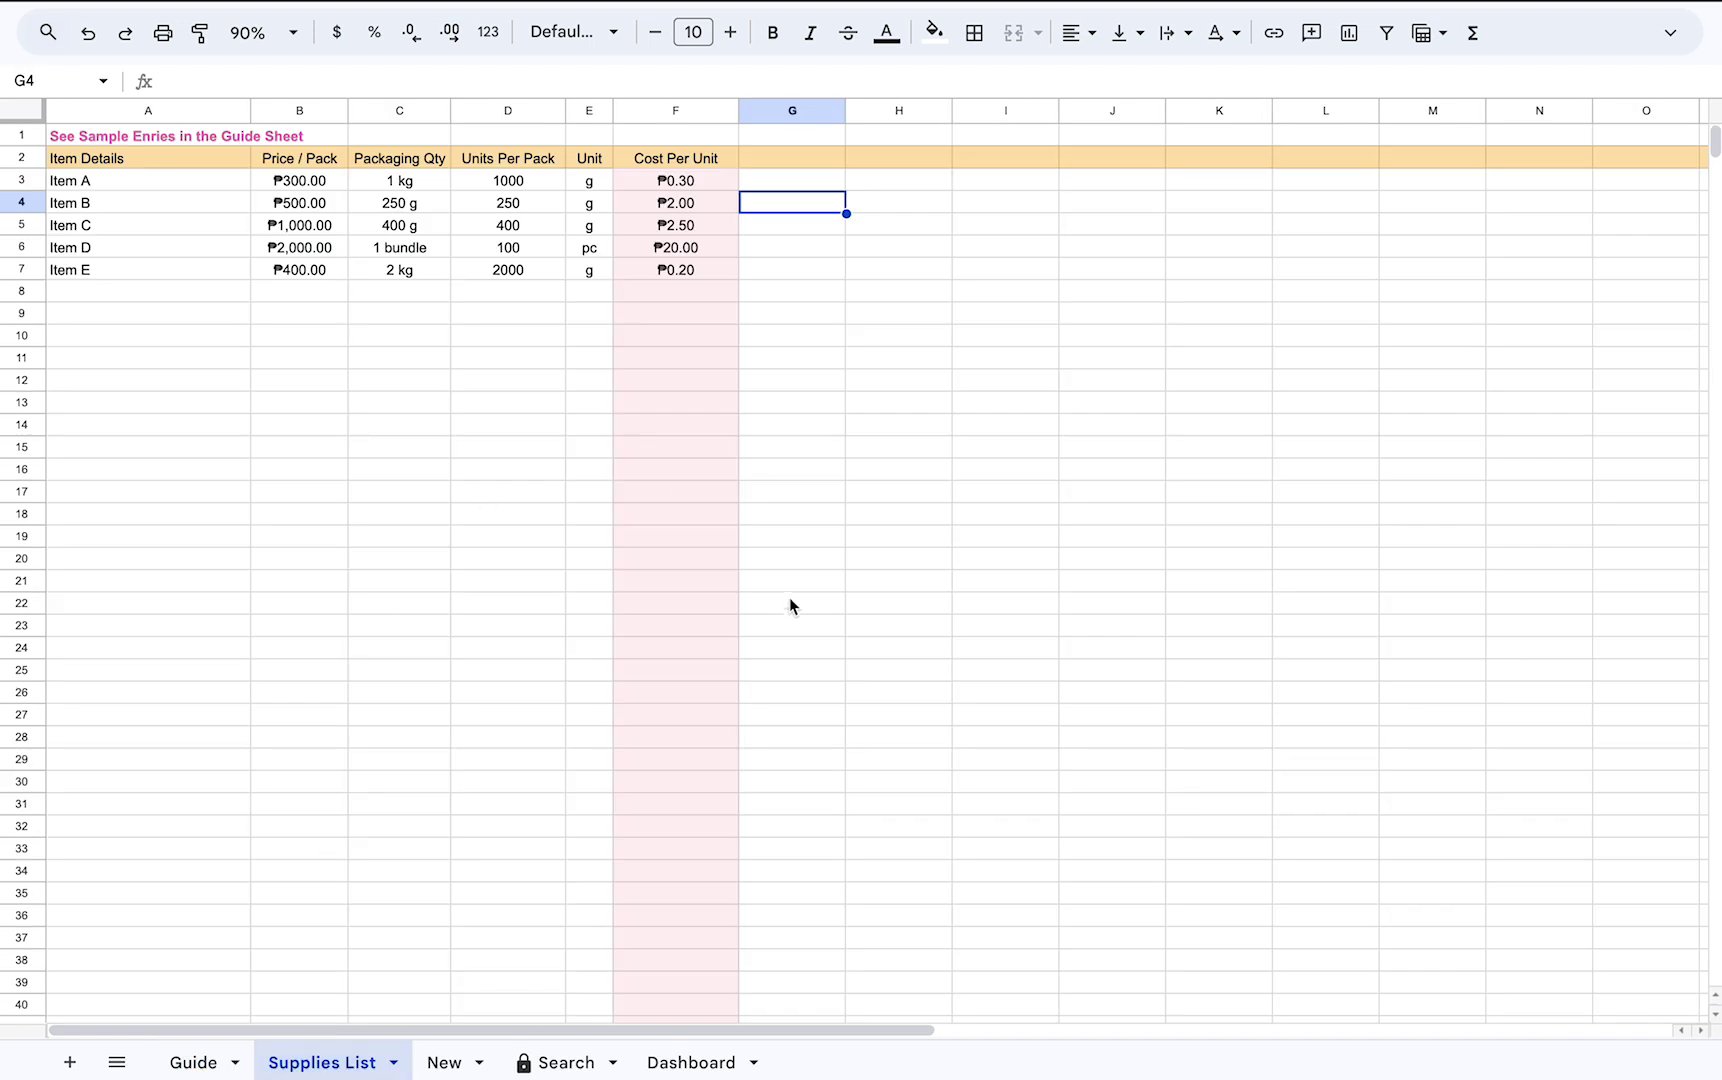
{"action": "left_click", "coordinate": [957, 589]}
{"action": "left_click", "coordinate": [103, 180]}
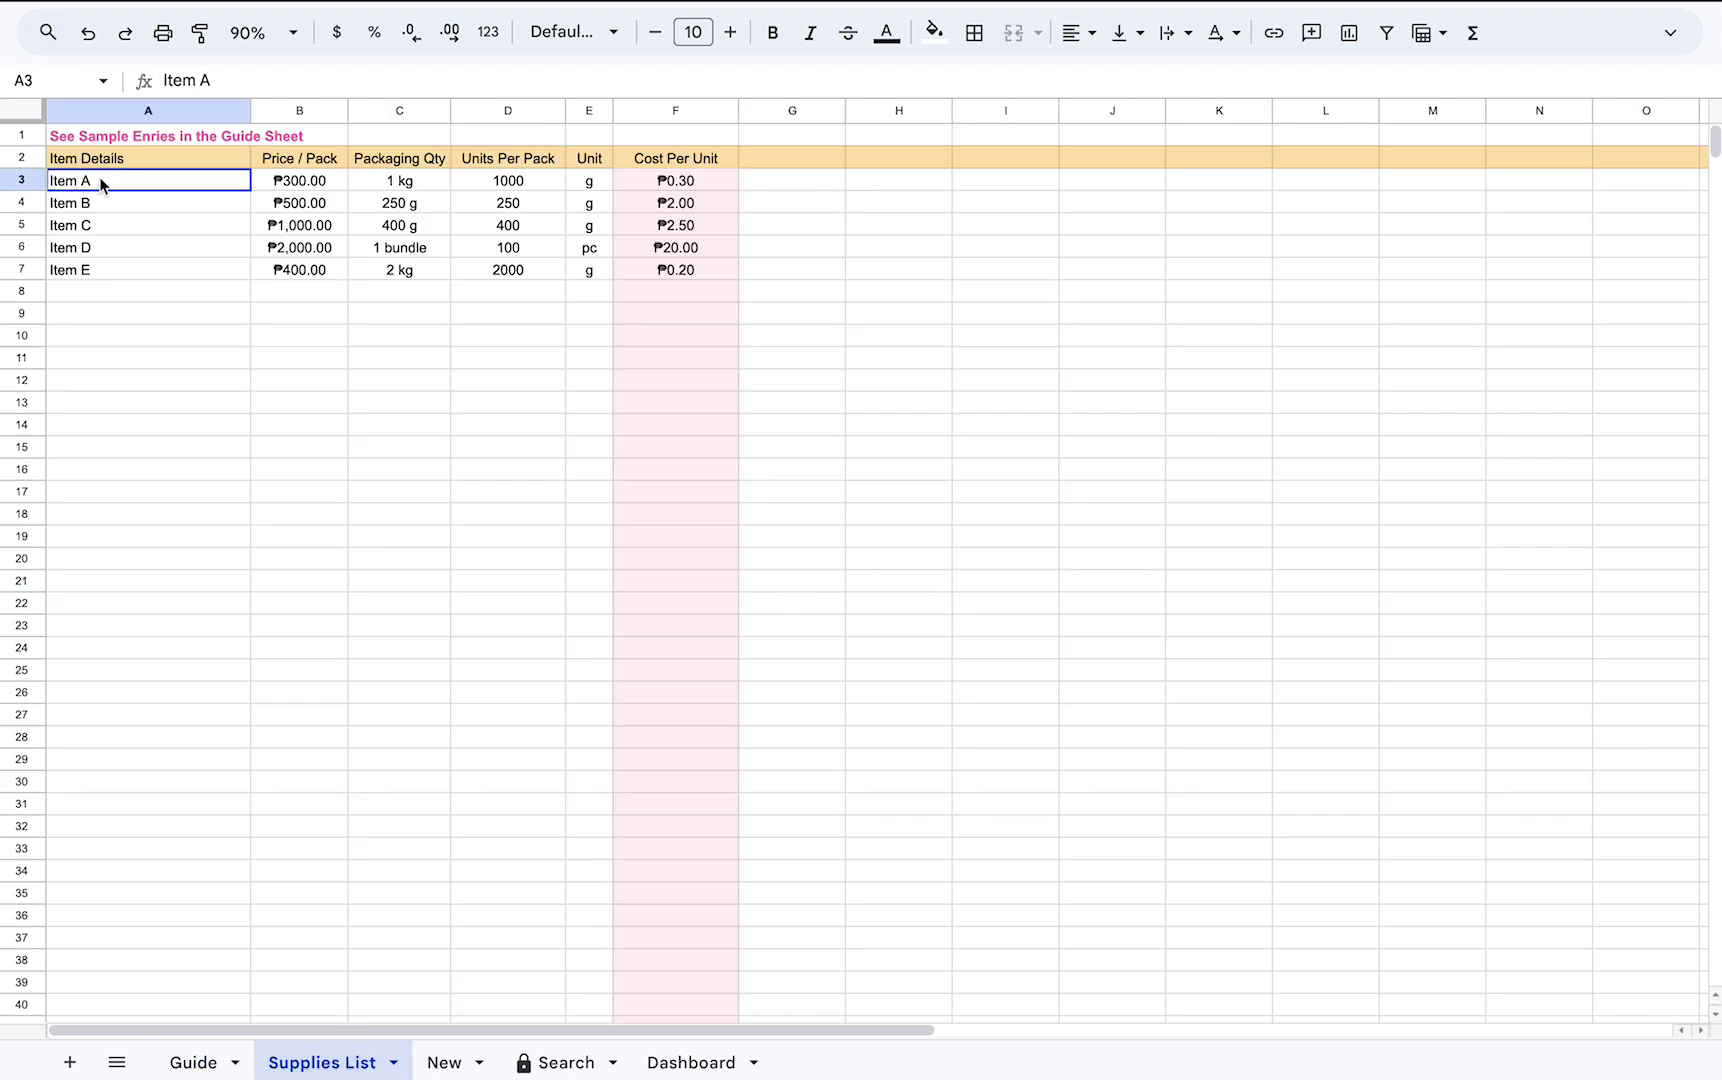
Examine Item A's price, packaging quantity, units per pack and unit, the matching column headers, and the Cost Per Unit column.
{"action": "left_click", "coordinate": [266, 187]}
{"action": "left_click", "coordinate": [407, 187]}
{"action": "left_click", "coordinate": [522, 184]}
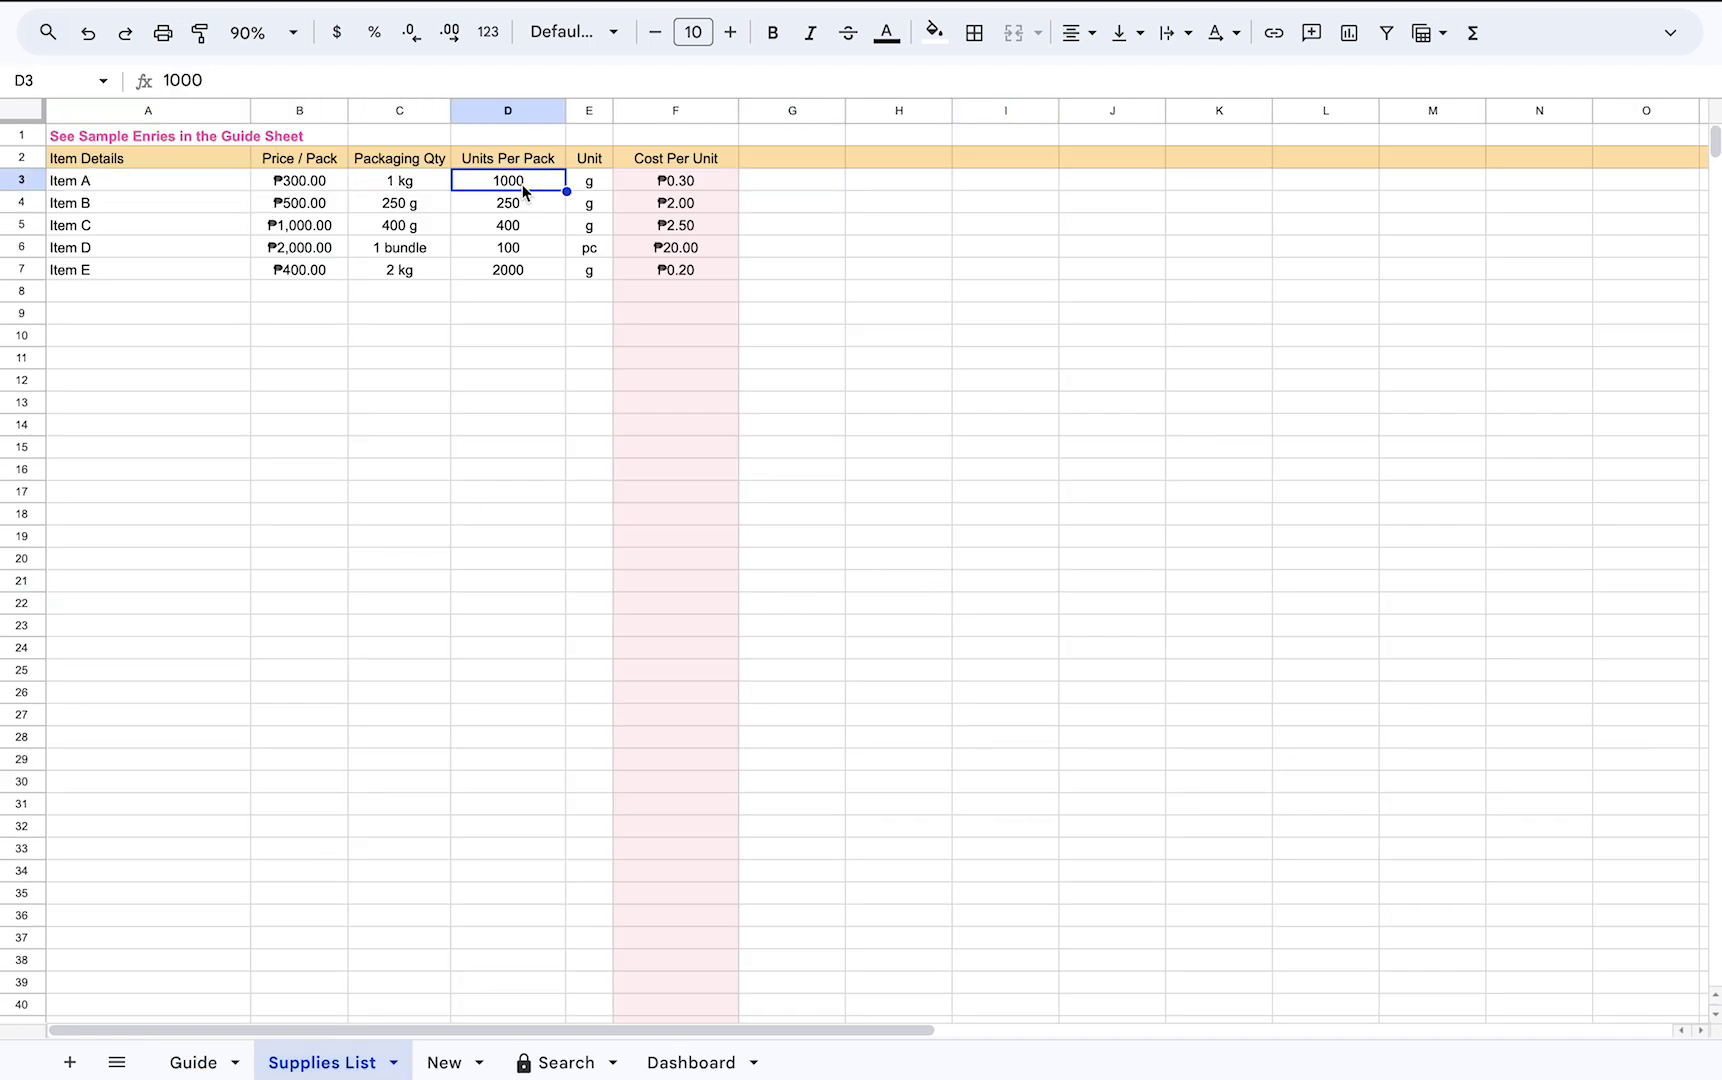
{"action": "left_click", "coordinate": [590, 184]}
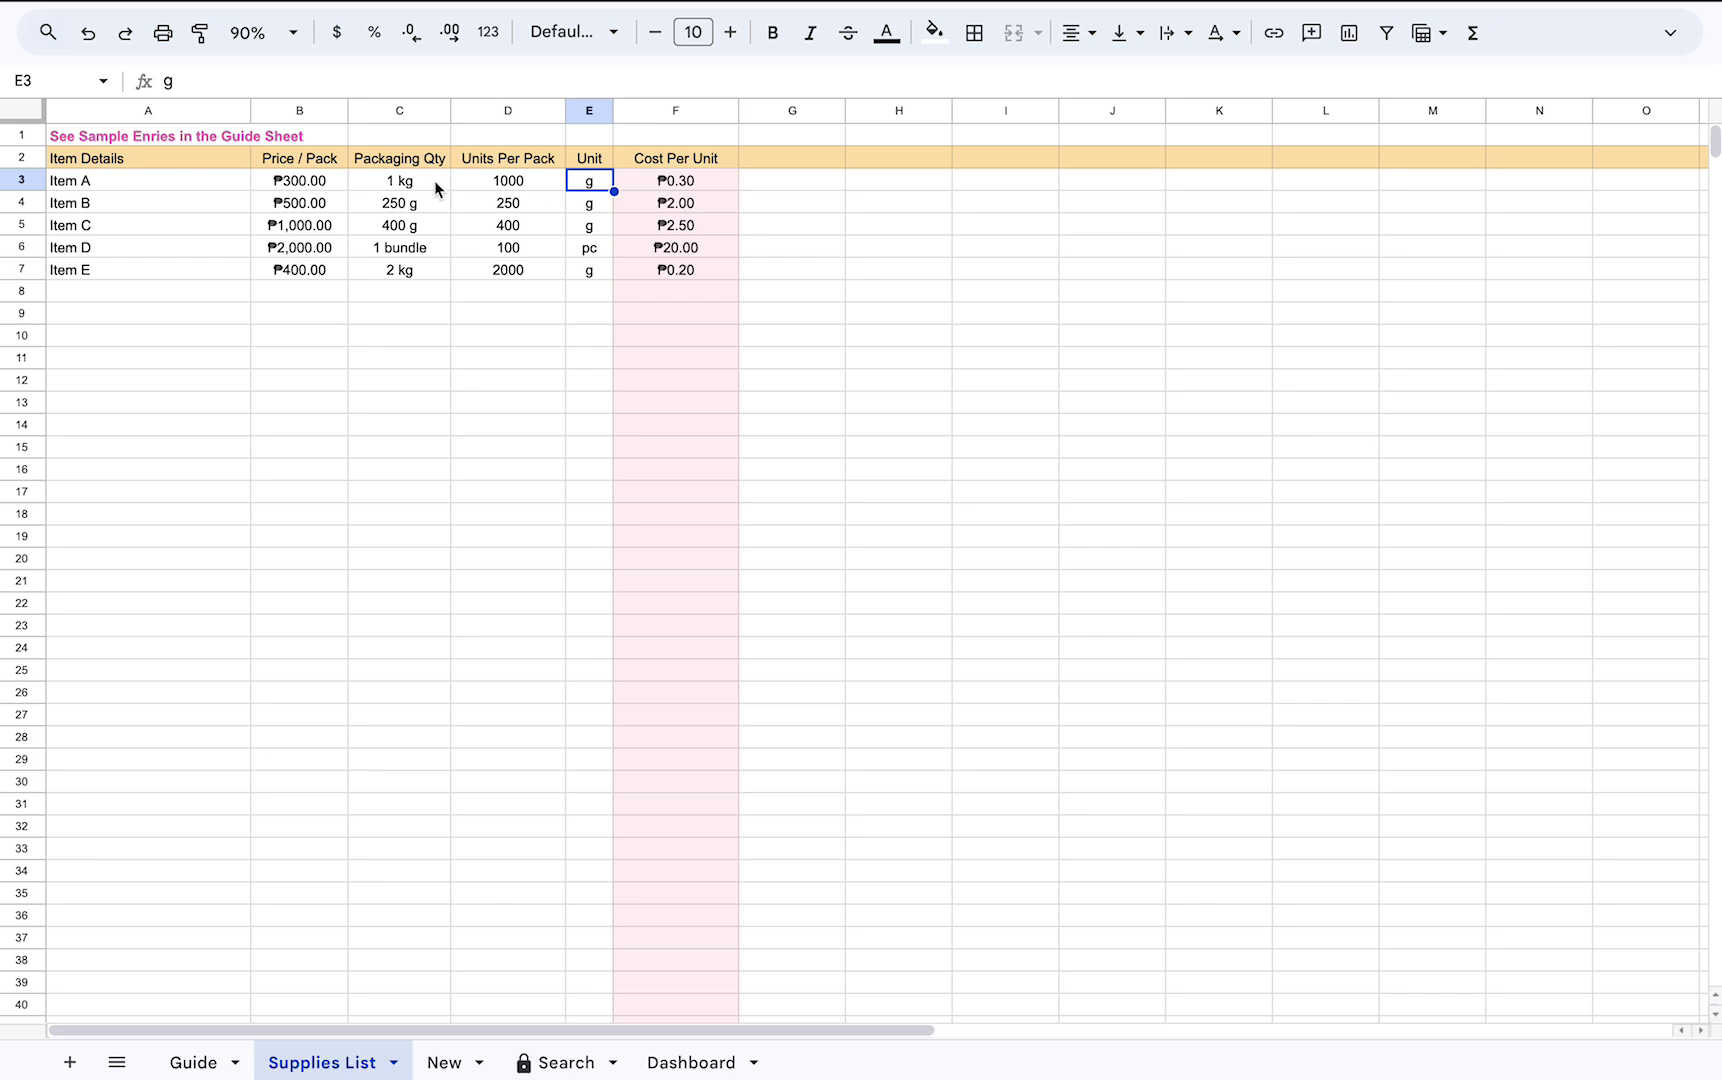
{"action": "left_click", "coordinate": [304, 157]}
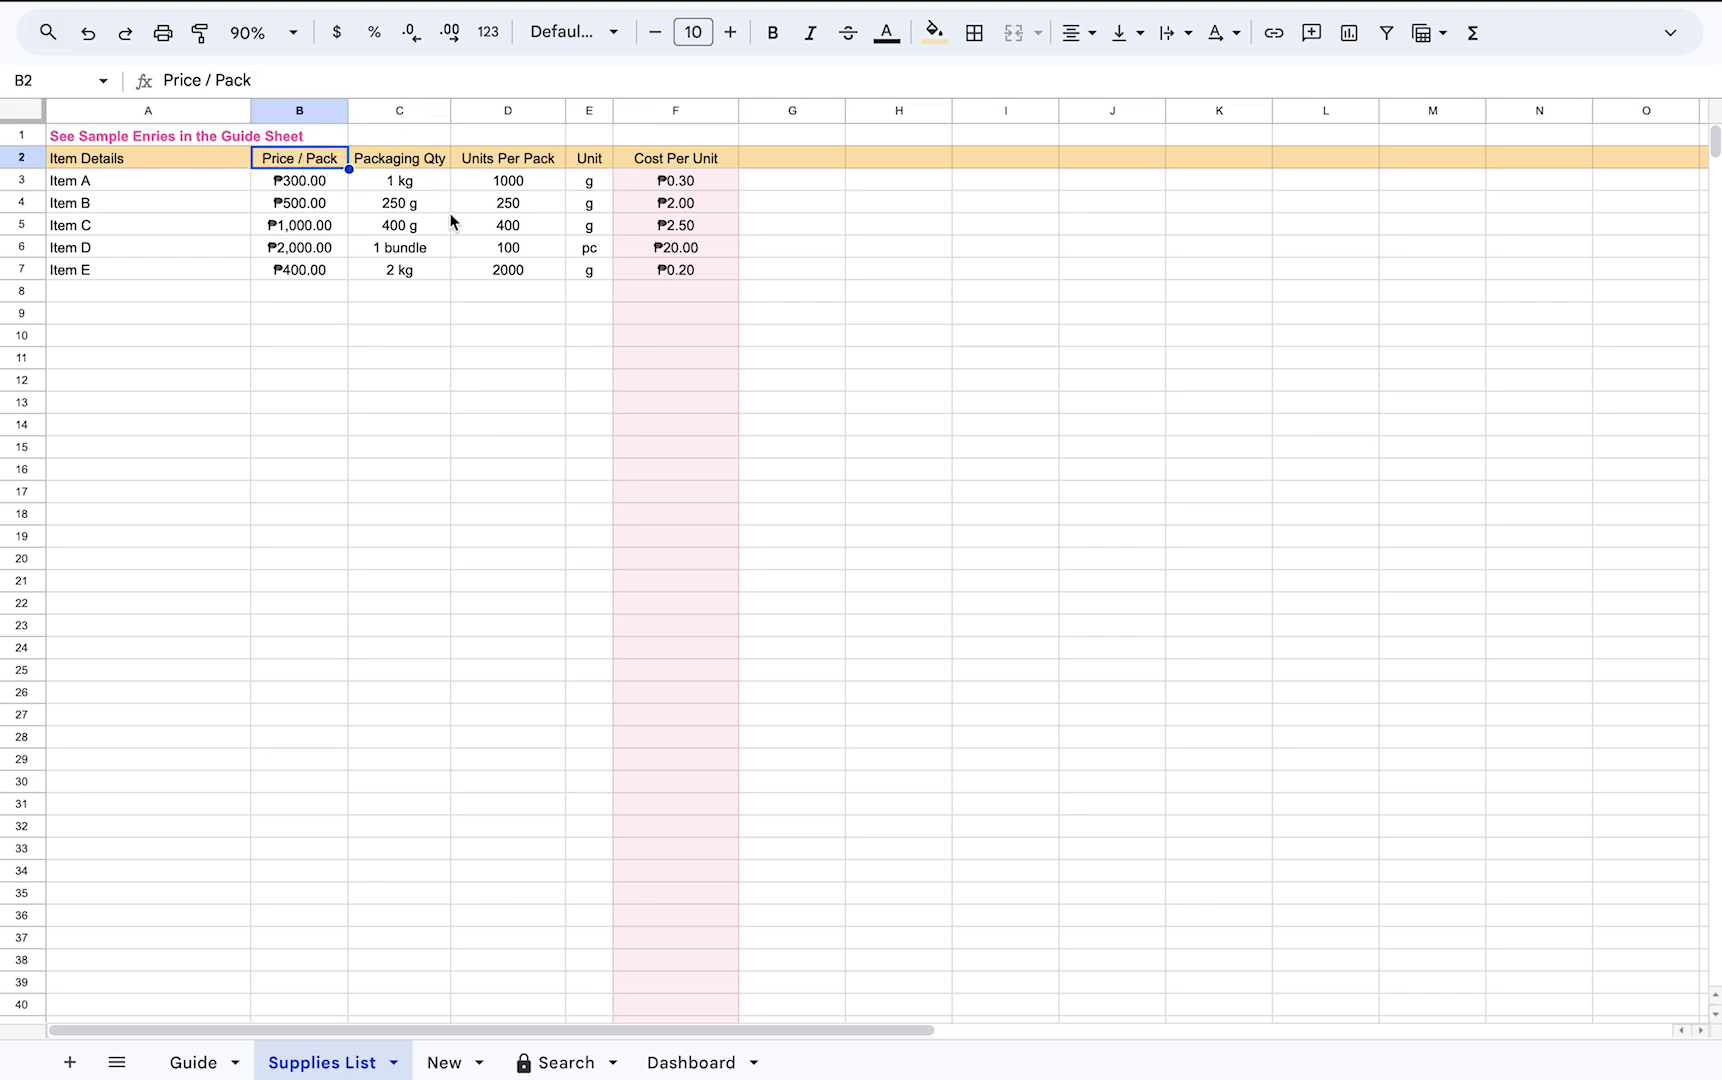
{"action": "left_click", "coordinate": [436, 165]}
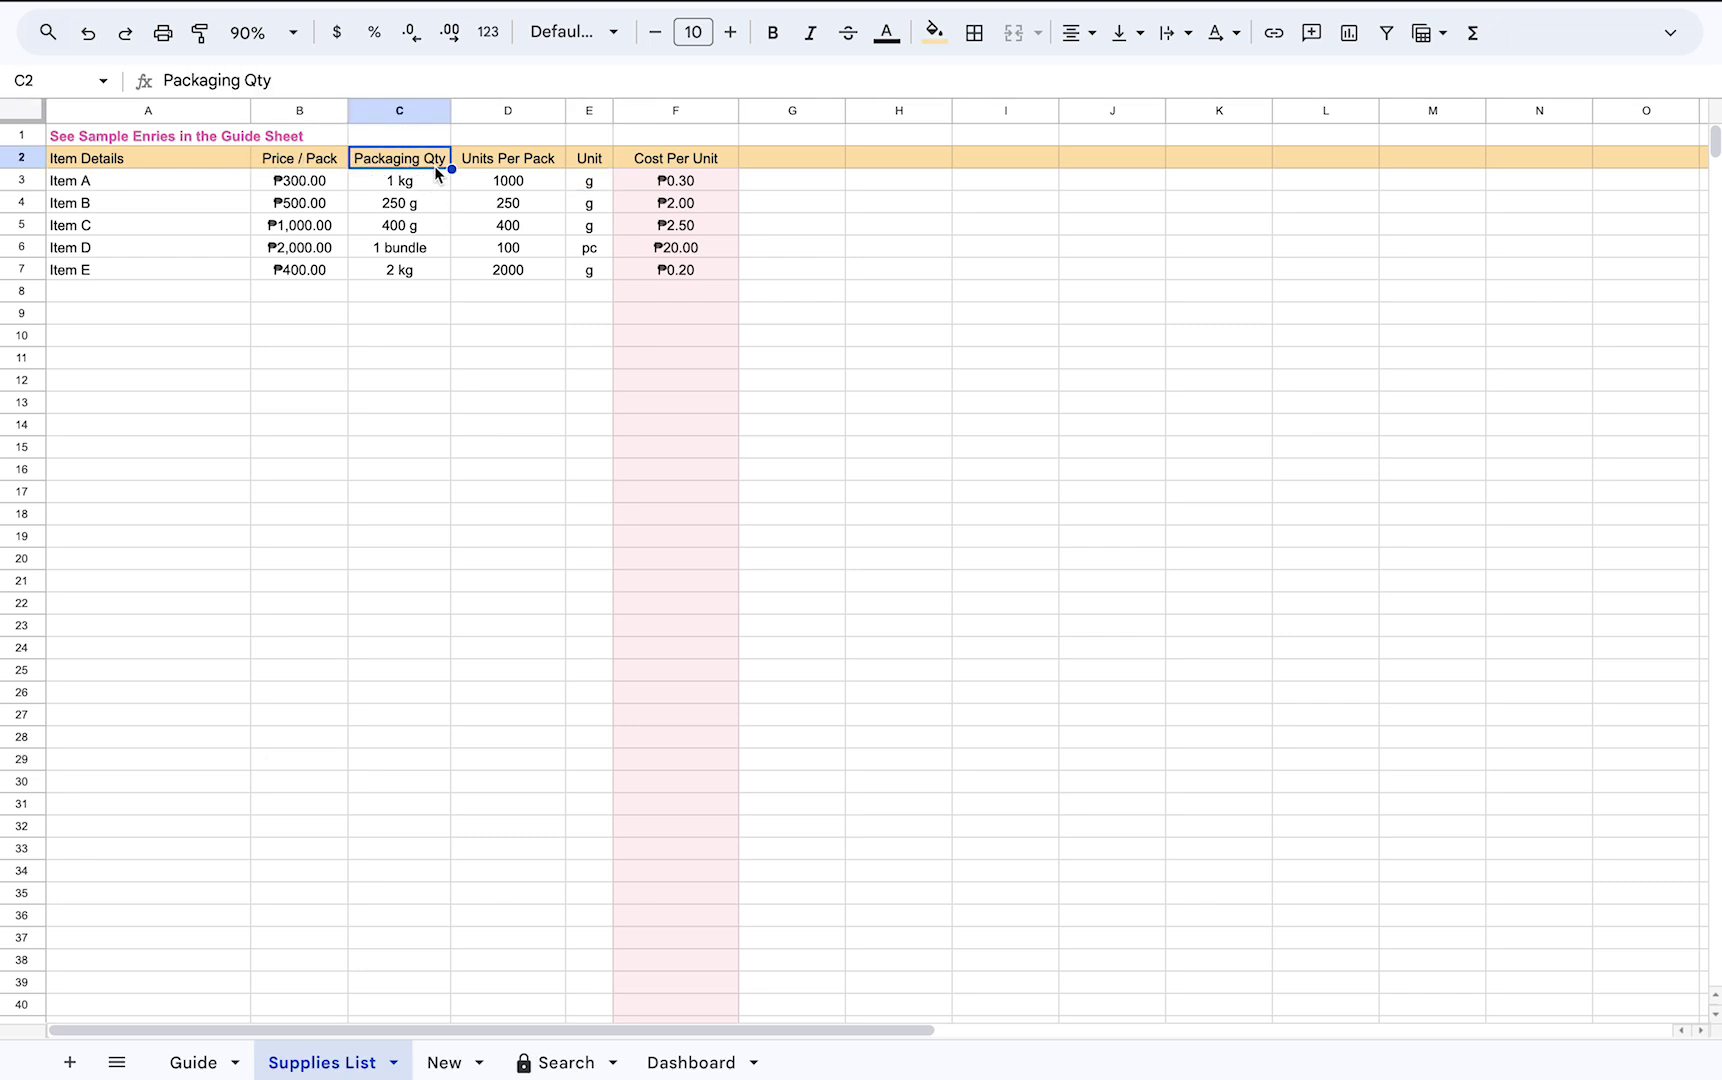
{"action": "left_click", "coordinate": [513, 163]}
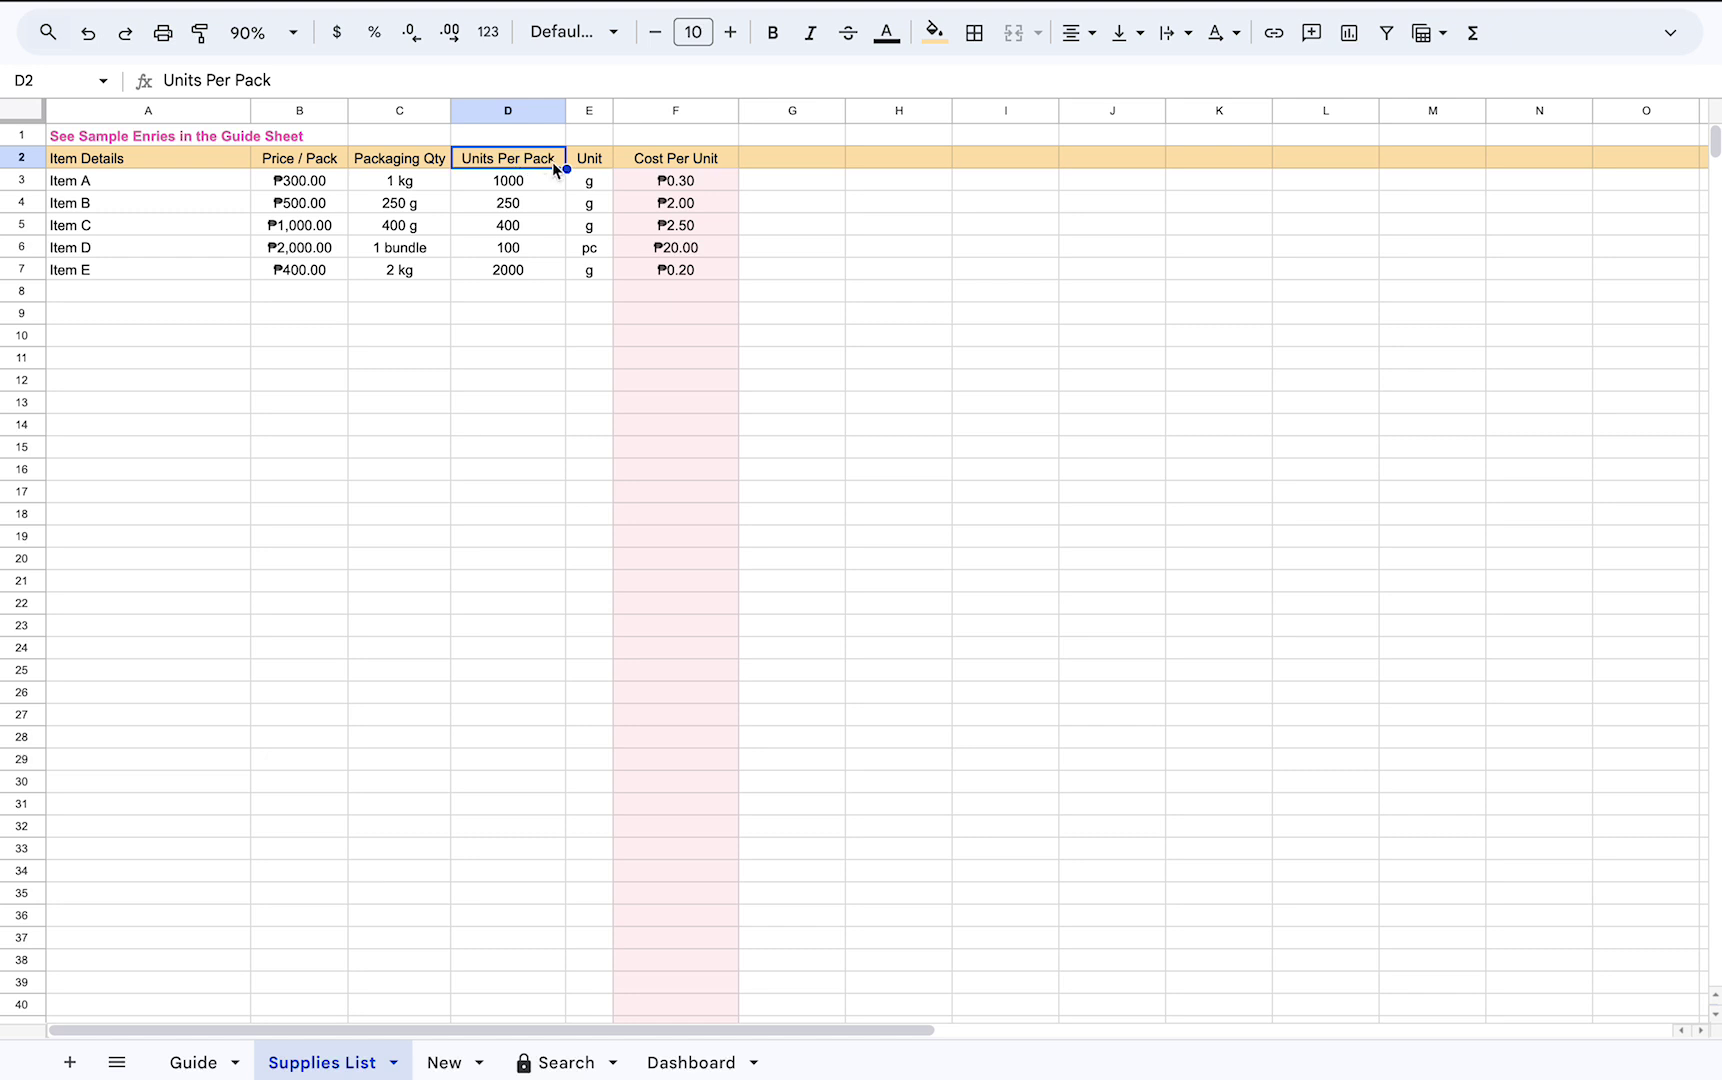
{"action": "left_click", "coordinate": [659, 106]}
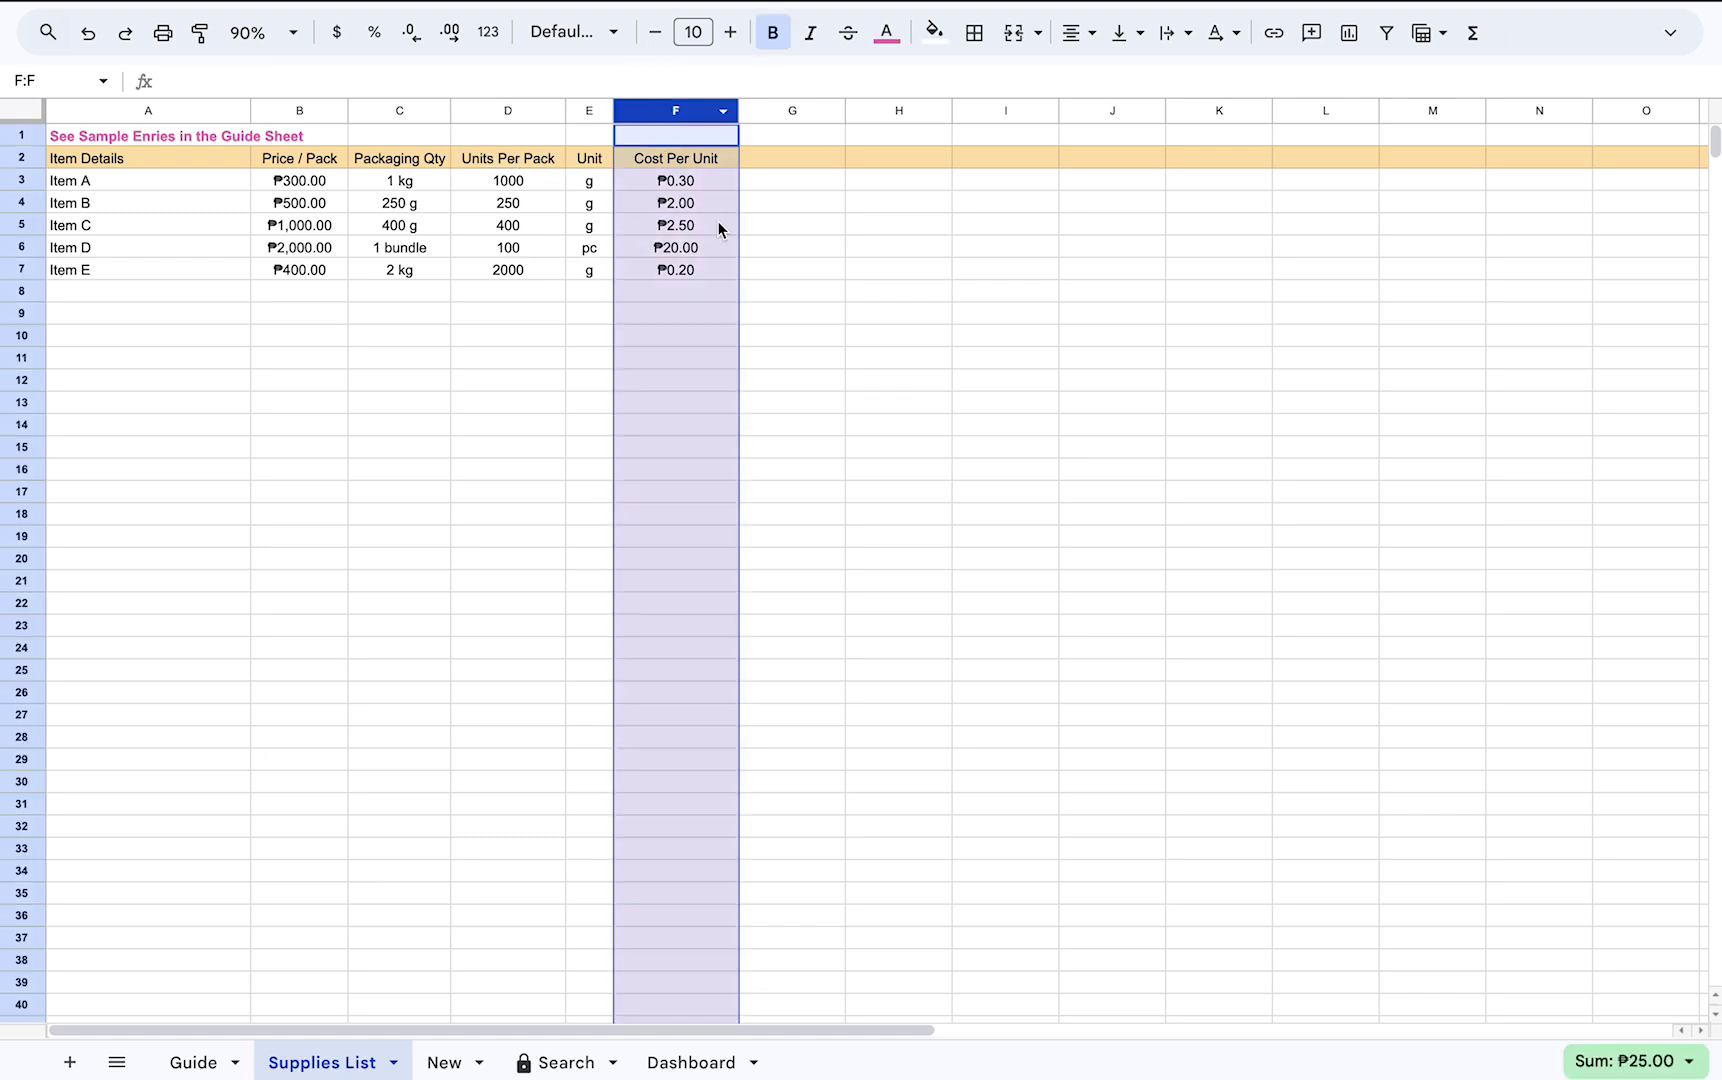
Follow the sample-entries note to the Guide sheet, review its example supplies lists, and return to the Supplies List sheet.
{"action": "left_click", "coordinate": [64, 137]}
{"action": "left_click", "coordinate": [185, 1062]}
{"action": "scroll", "coordinate": [176, 256], "scroll_direction": "up", "scroll_amount": 1}
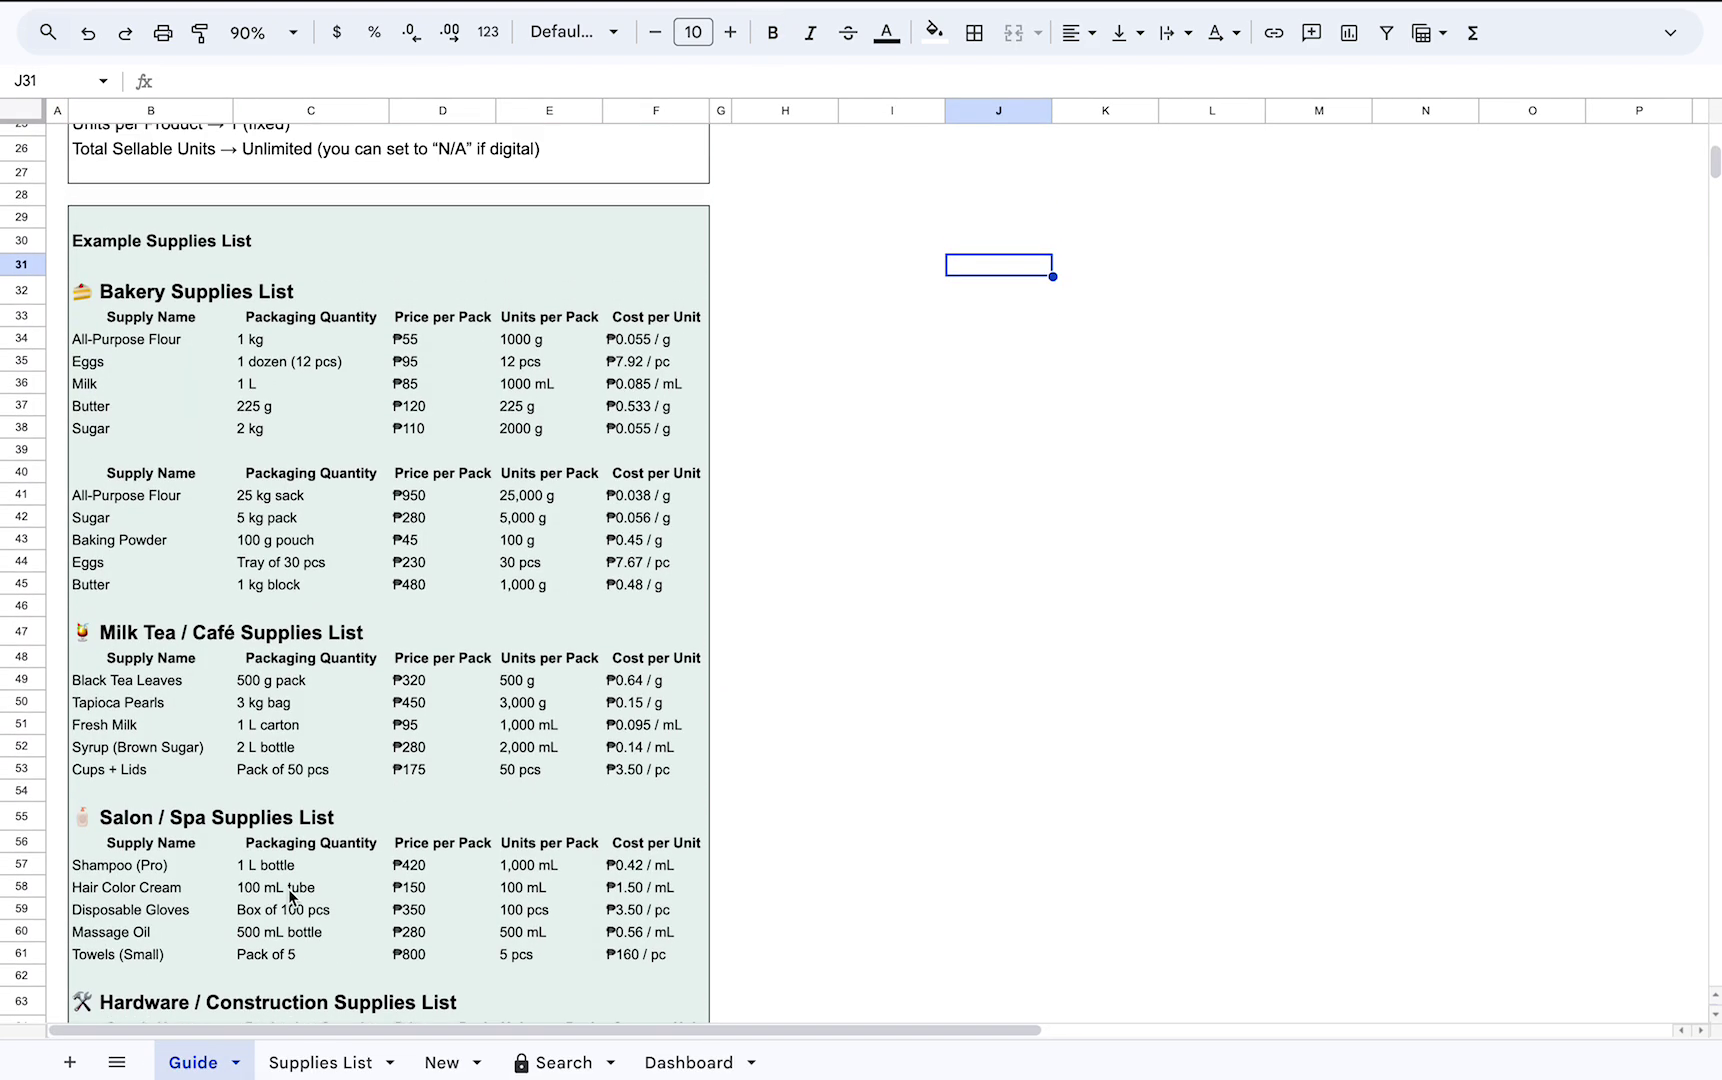
{"action": "left_click", "coordinate": [303, 1070]}
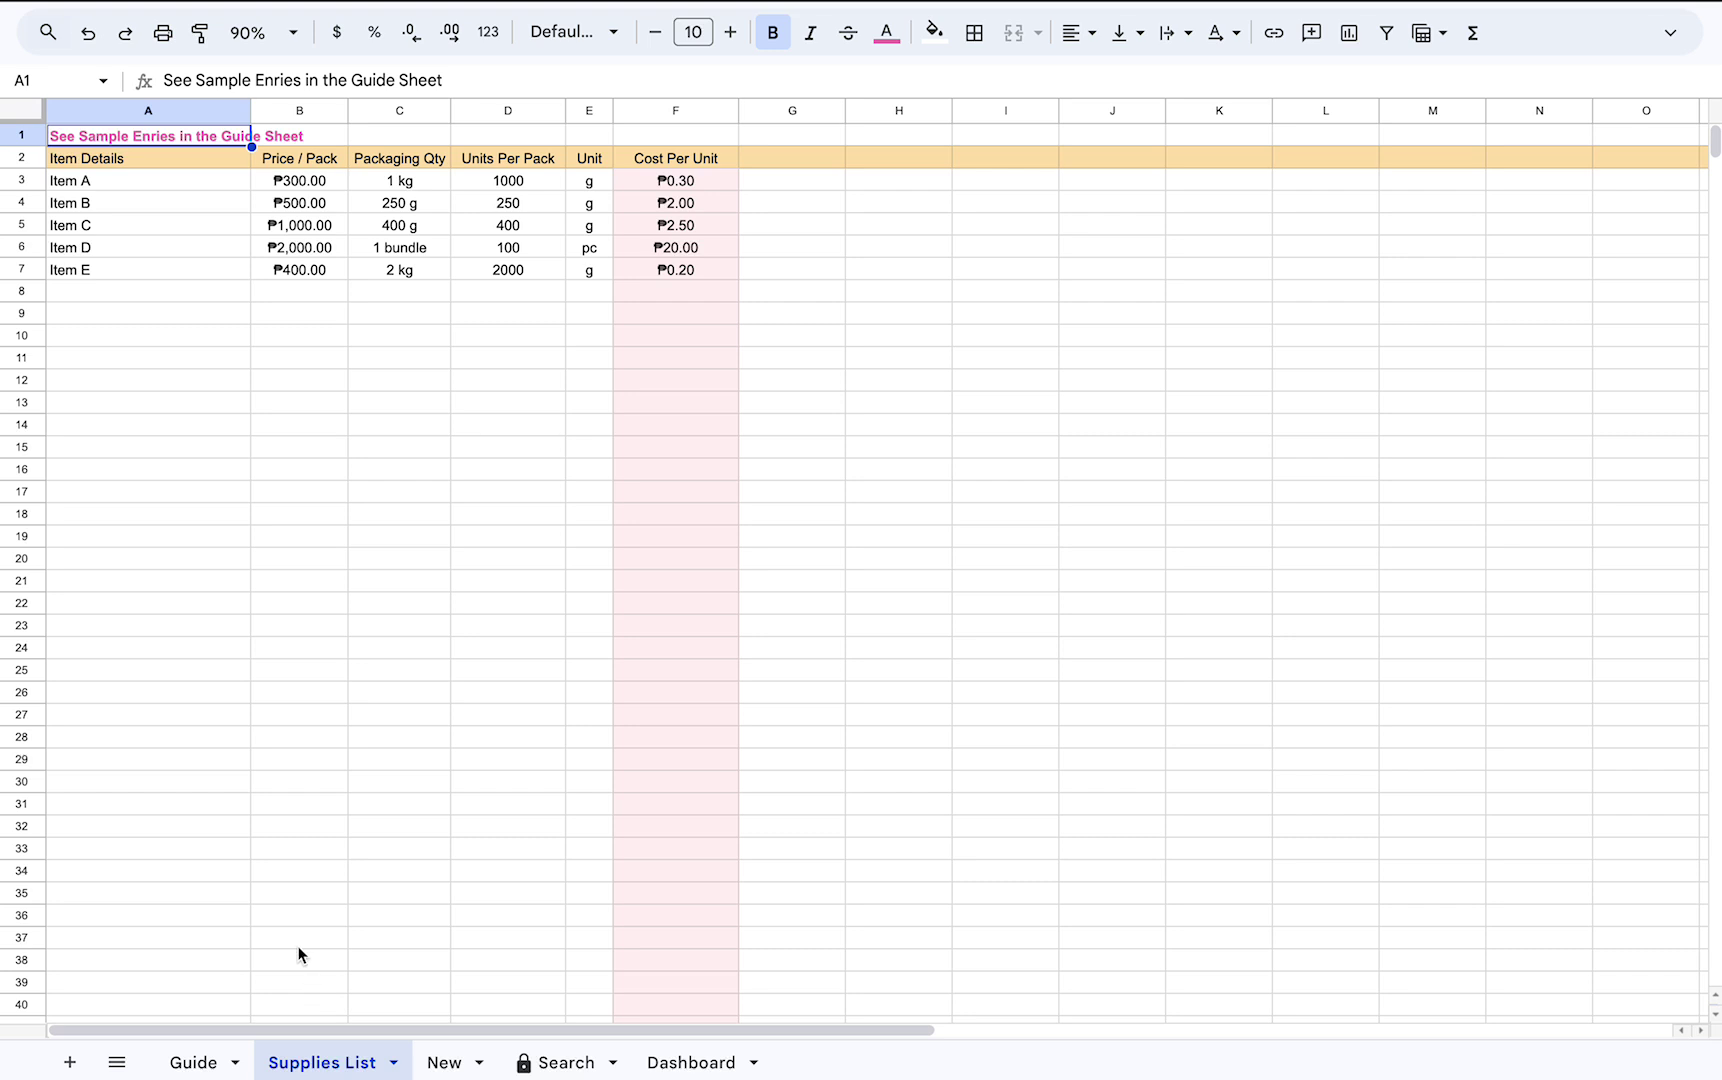
{"action": "left_click", "coordinate": [193, 1060]}
{"action": "left_click", "coordinate": [332, 1060]}
Open the New sheet and enter Sample Product 001 as the product name.
{"action": "left_click", "coordinate": [444, 1060]}
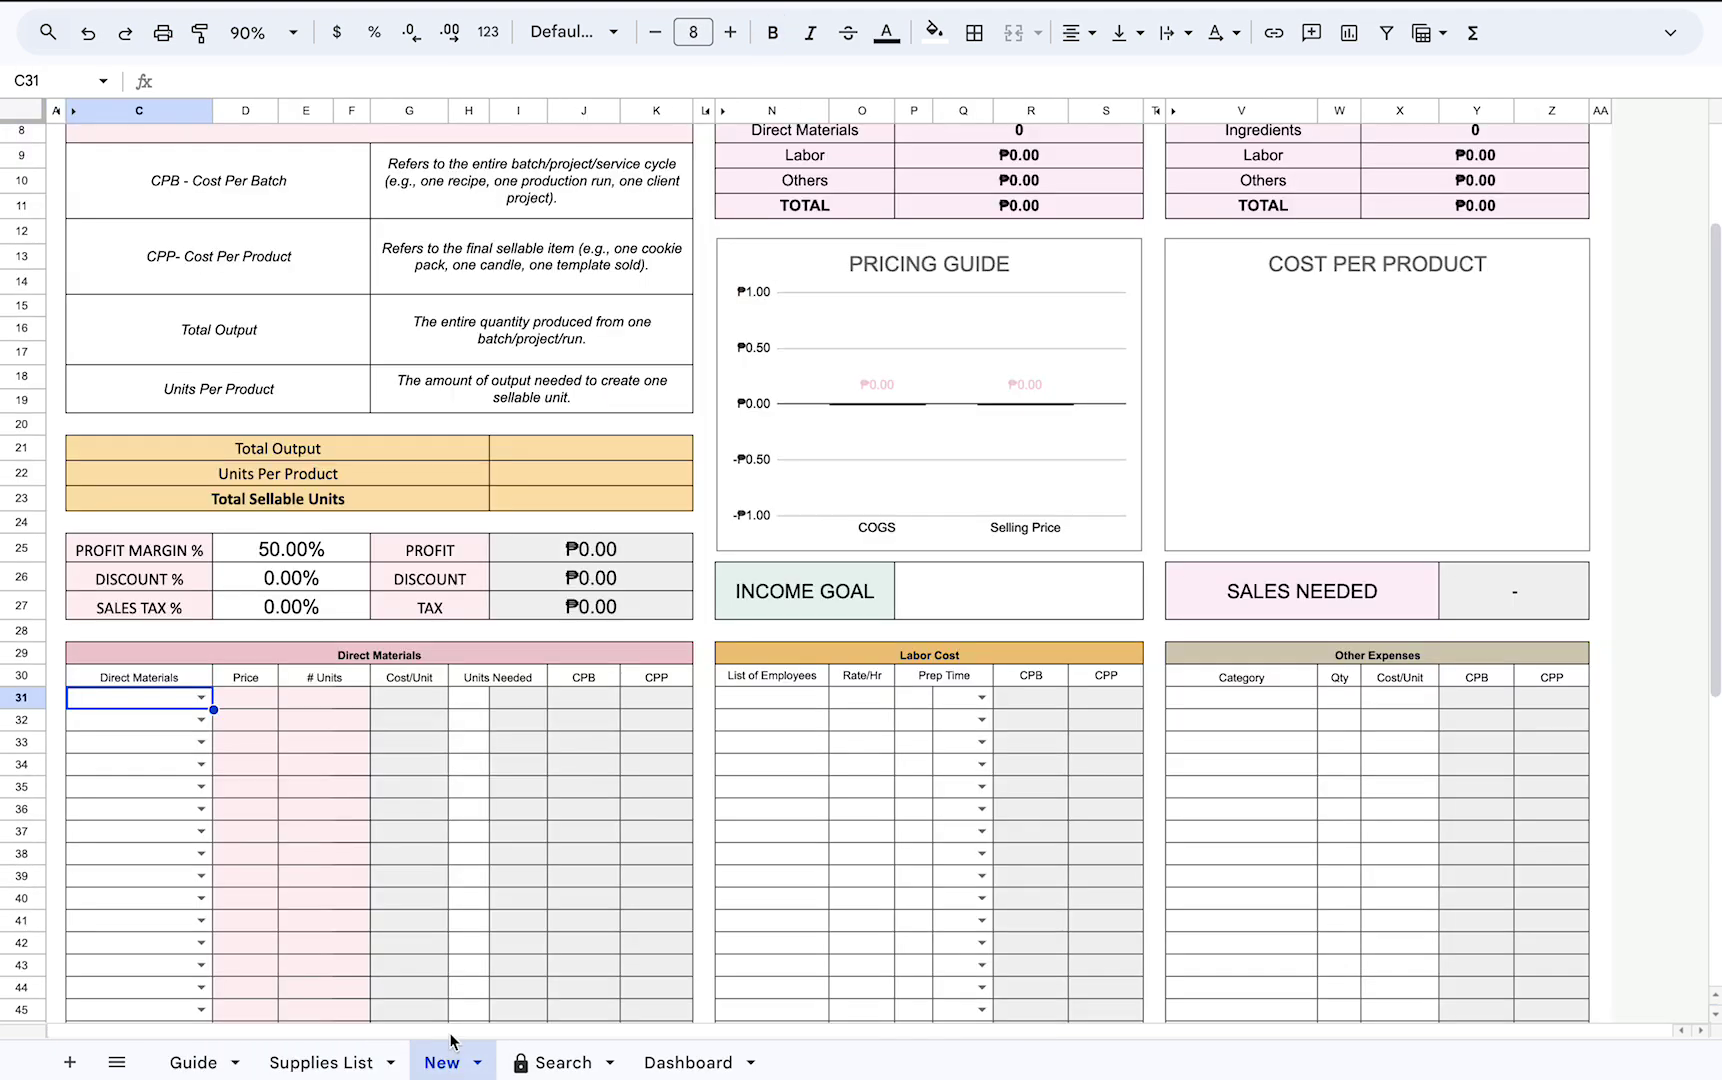
{"action": "scroll", "coordinate": [609, 418], "scroll_direction": "up", "scroll_amount": 3}
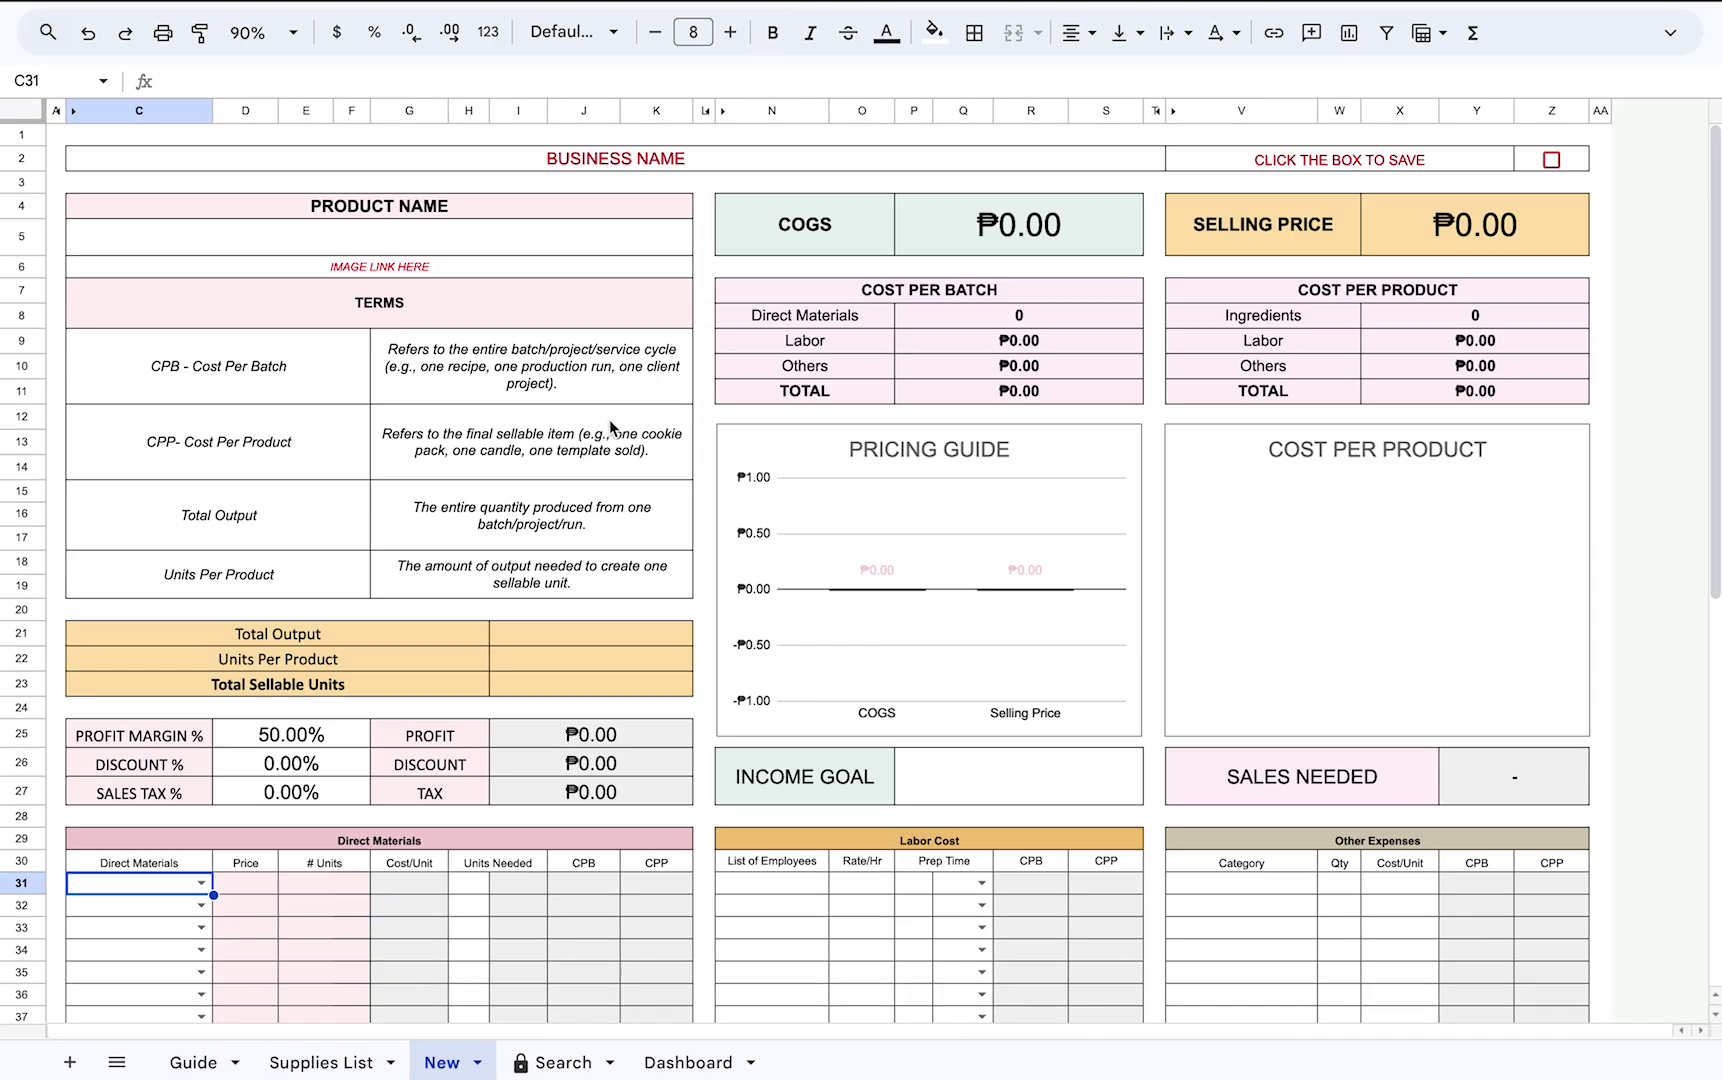
{"action": "left_click", "coordinate": [605, 240]}
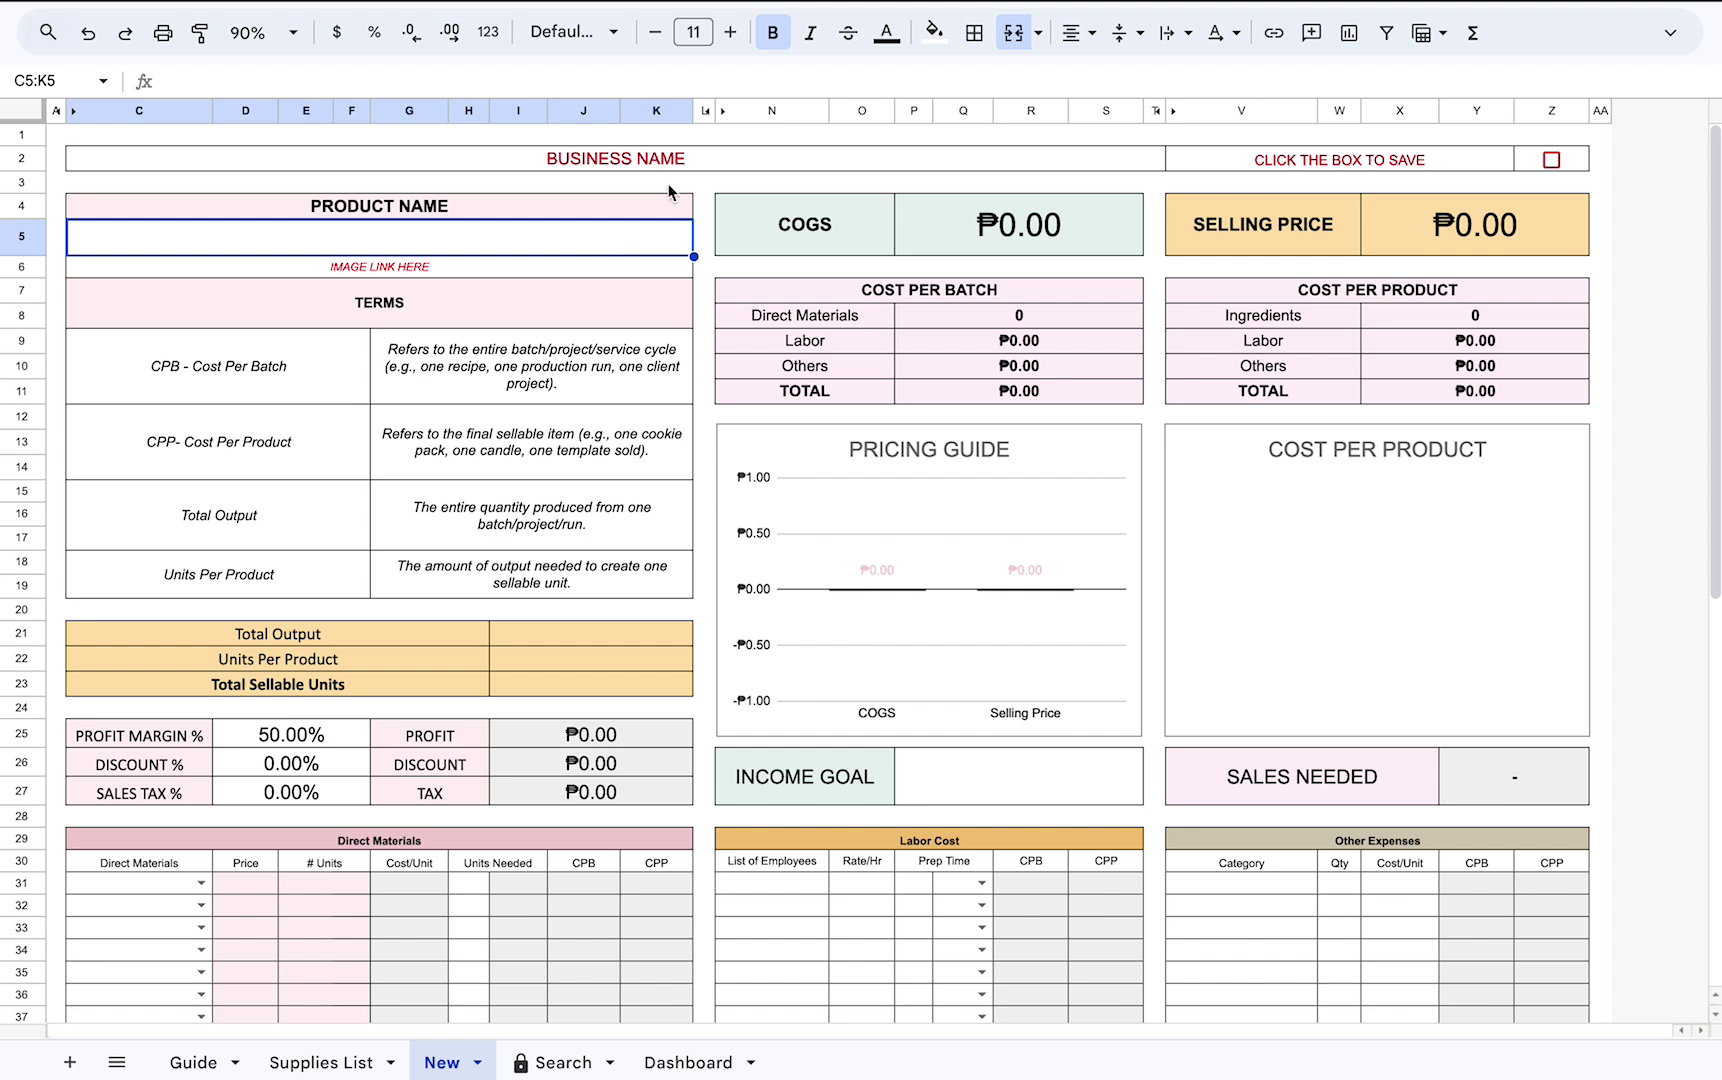
{"action": "double_click", "coordinate": [503, 228]}
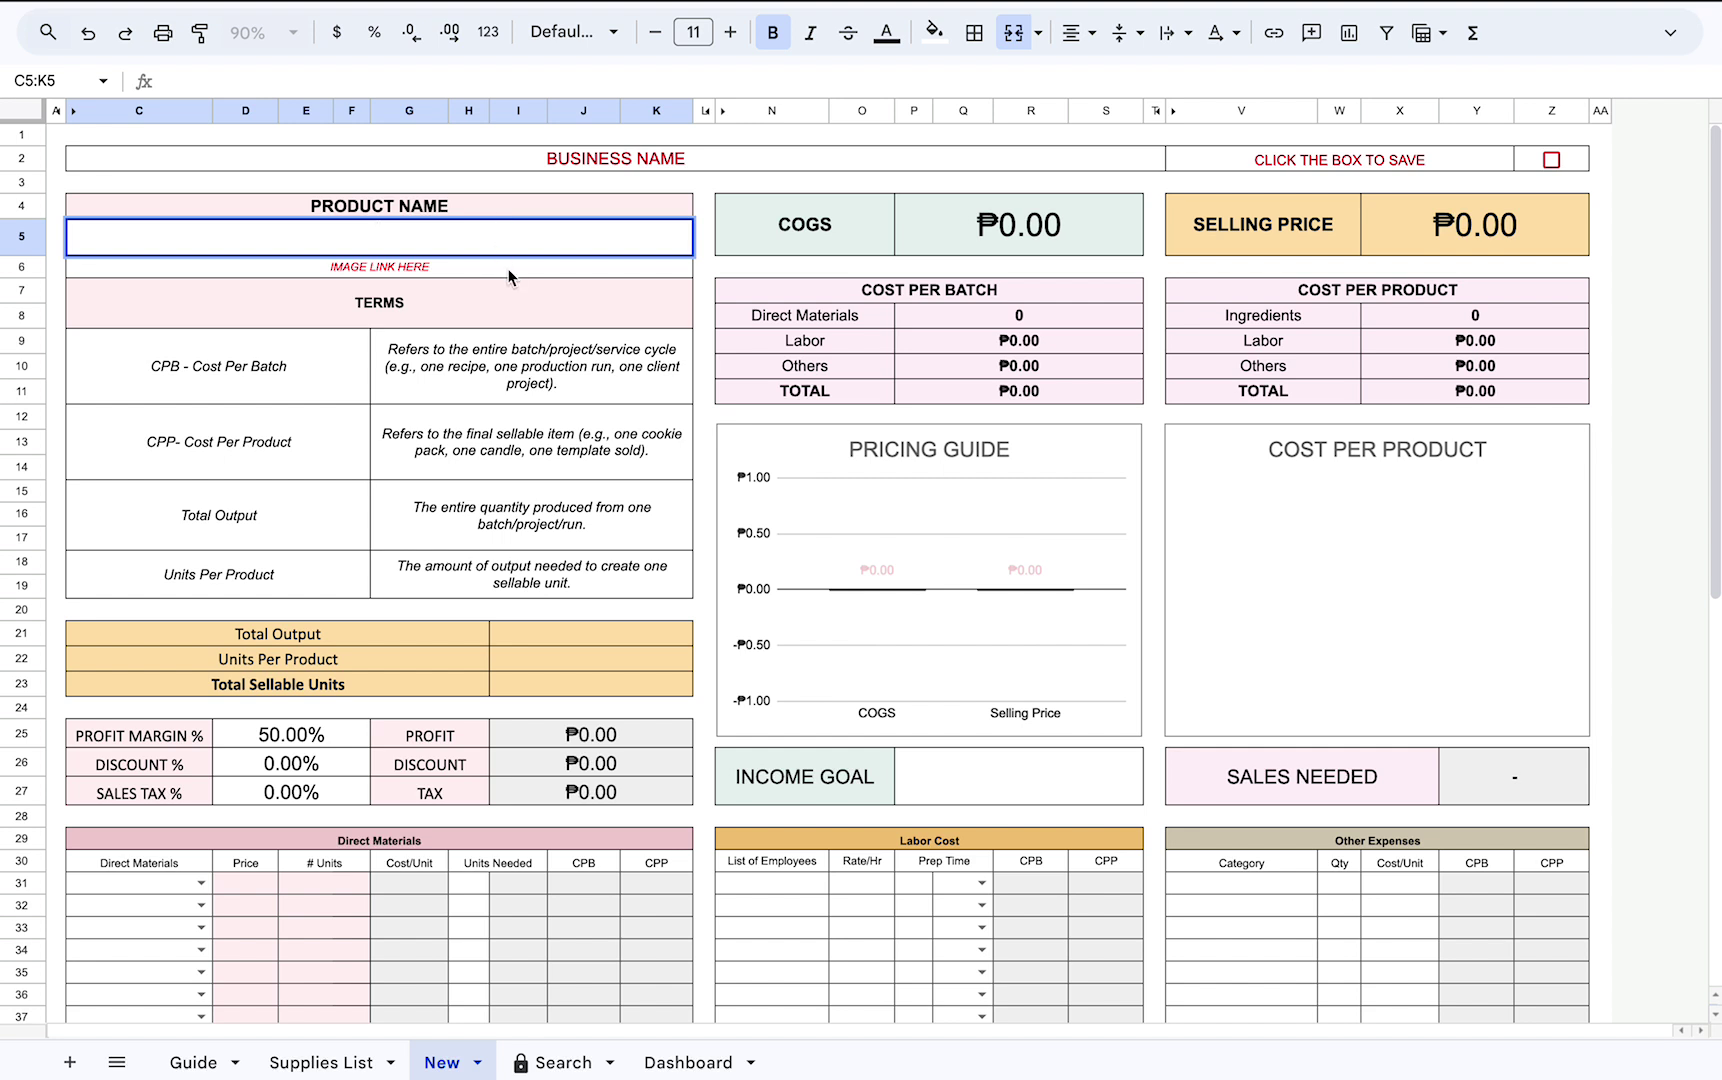
{"action": "left_click", "coordinate": [510, 277]}
{"action": "left_click", "coordinate": [510, 235]}
{"action": "type", "text": "Sample Prodic"}
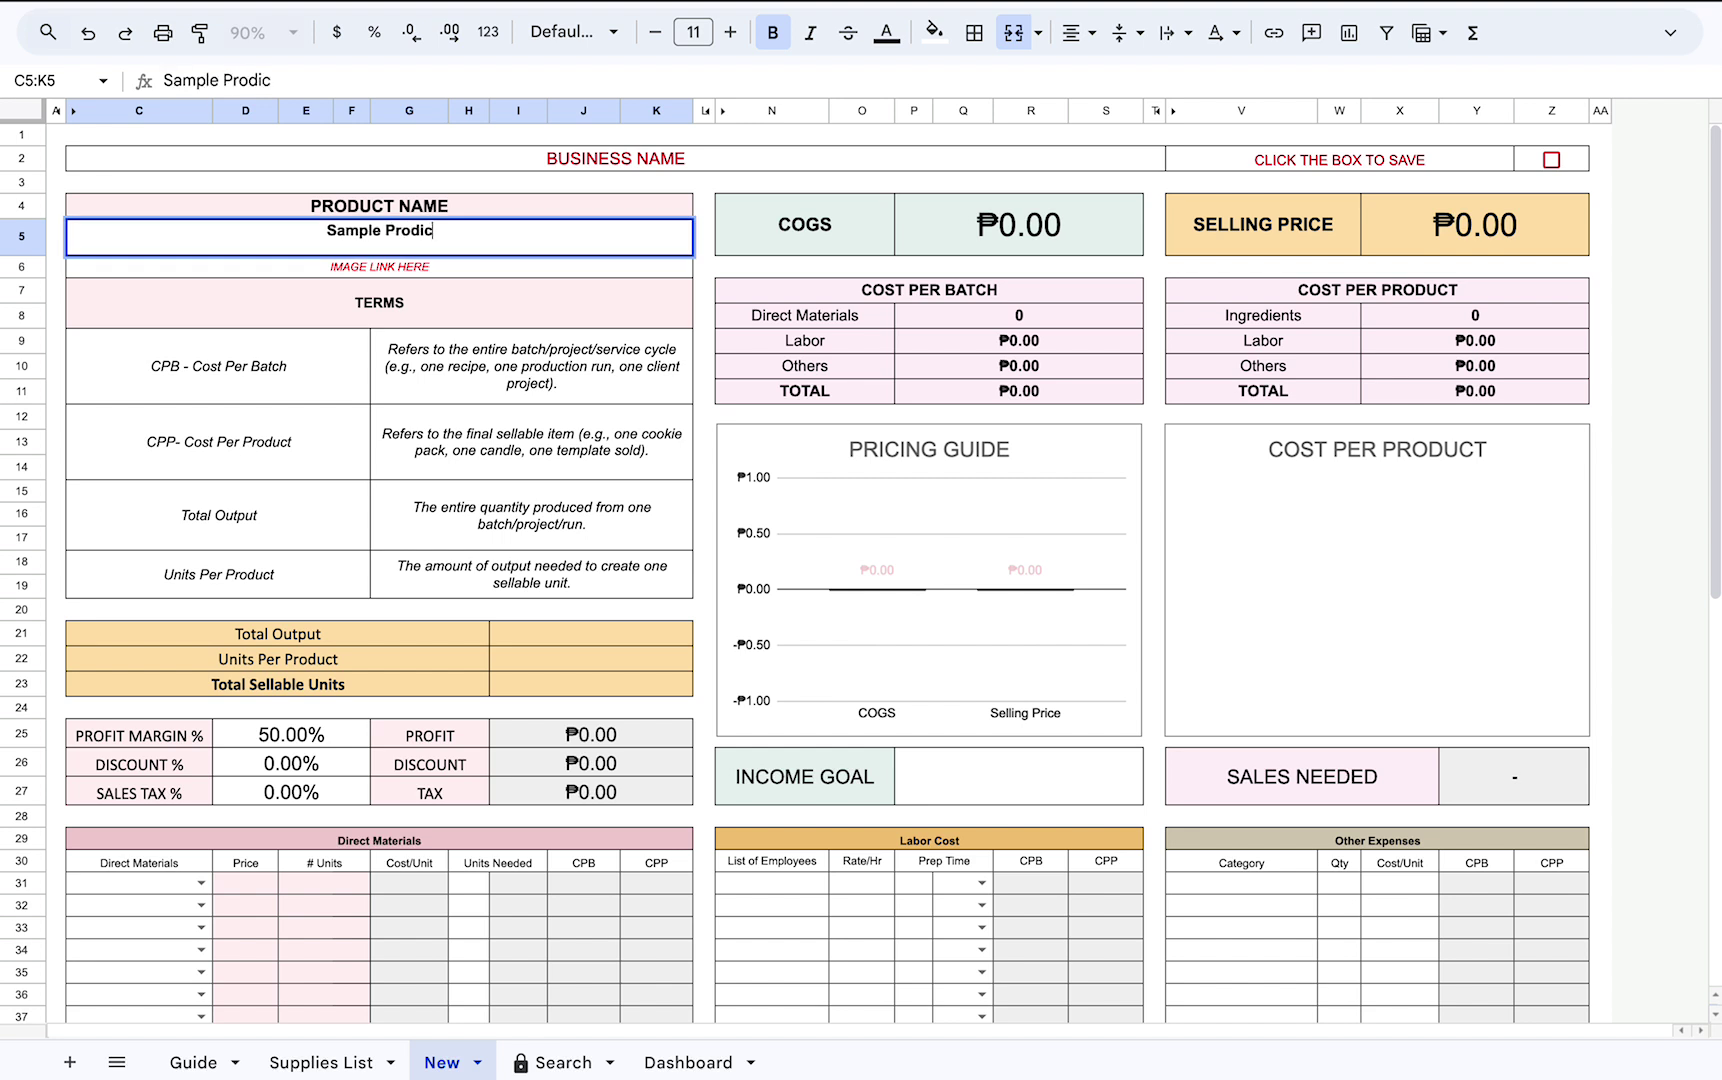
{"action": "key", "text": "BackSpace"}
{"action": "key", "text": "BackSpace"}
{"action": "type", "text": "uct 001"}
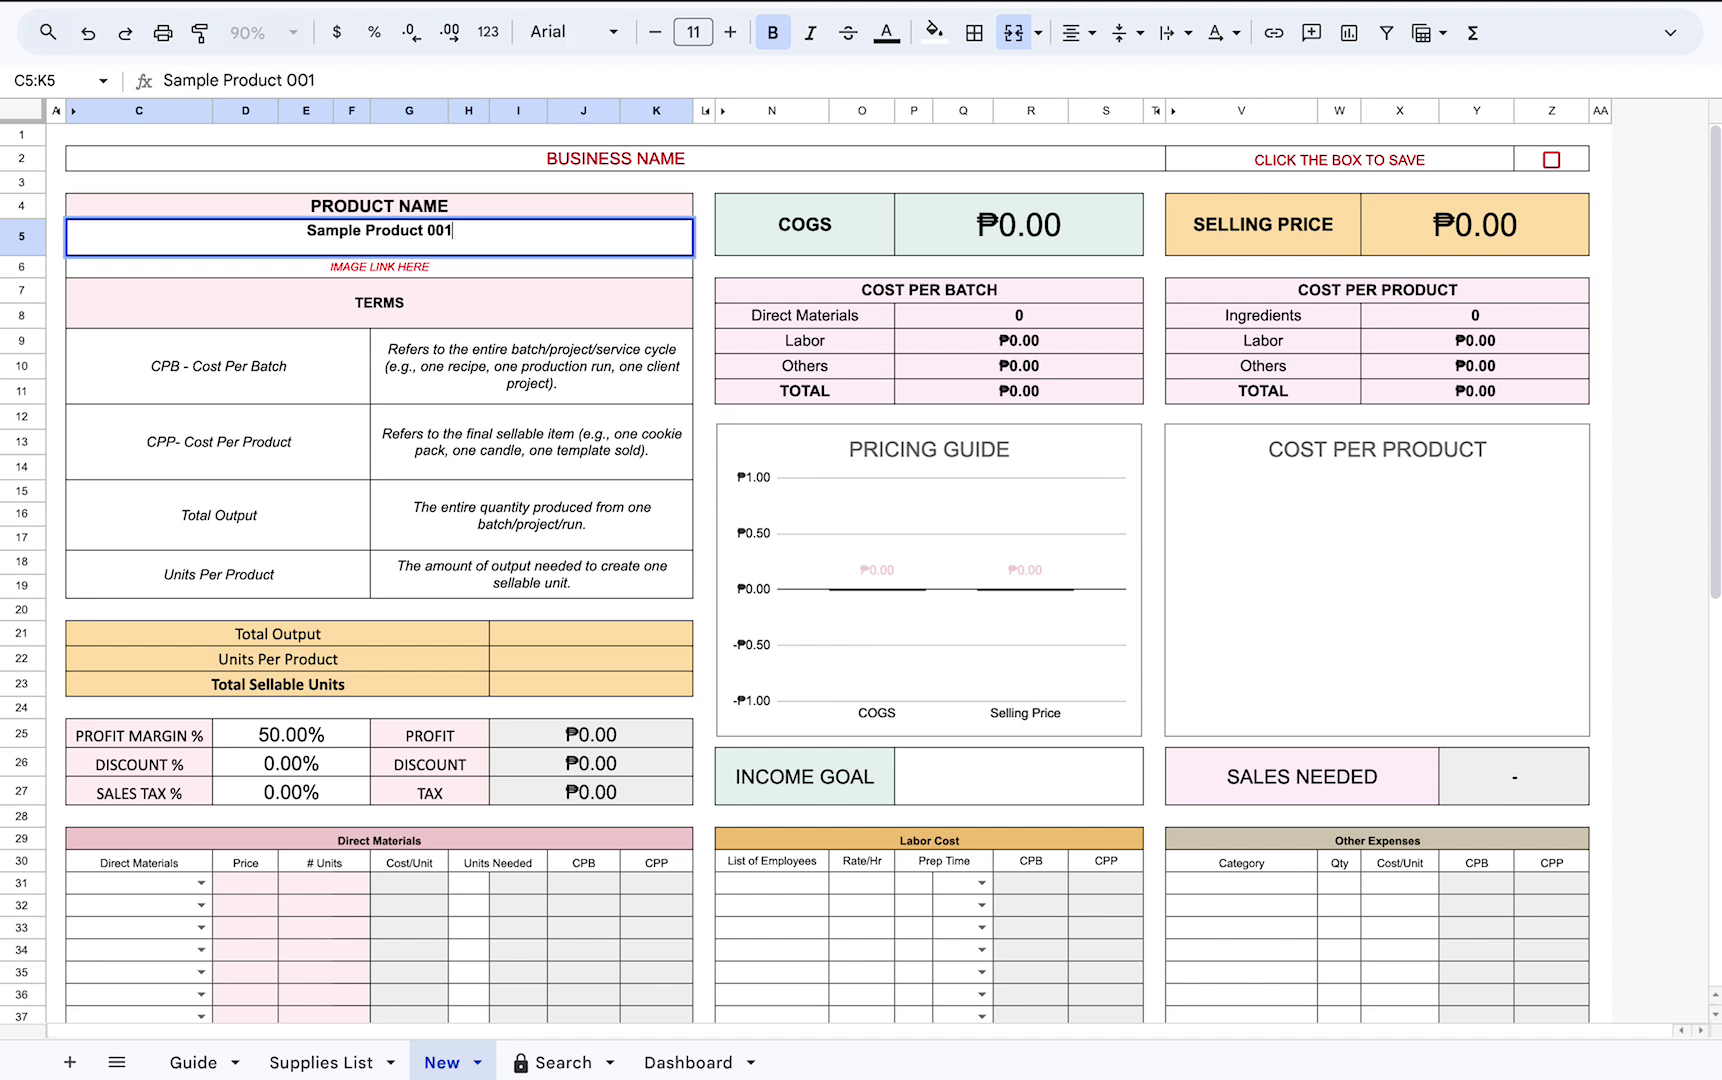
{"action": "key", "text": "Return"}
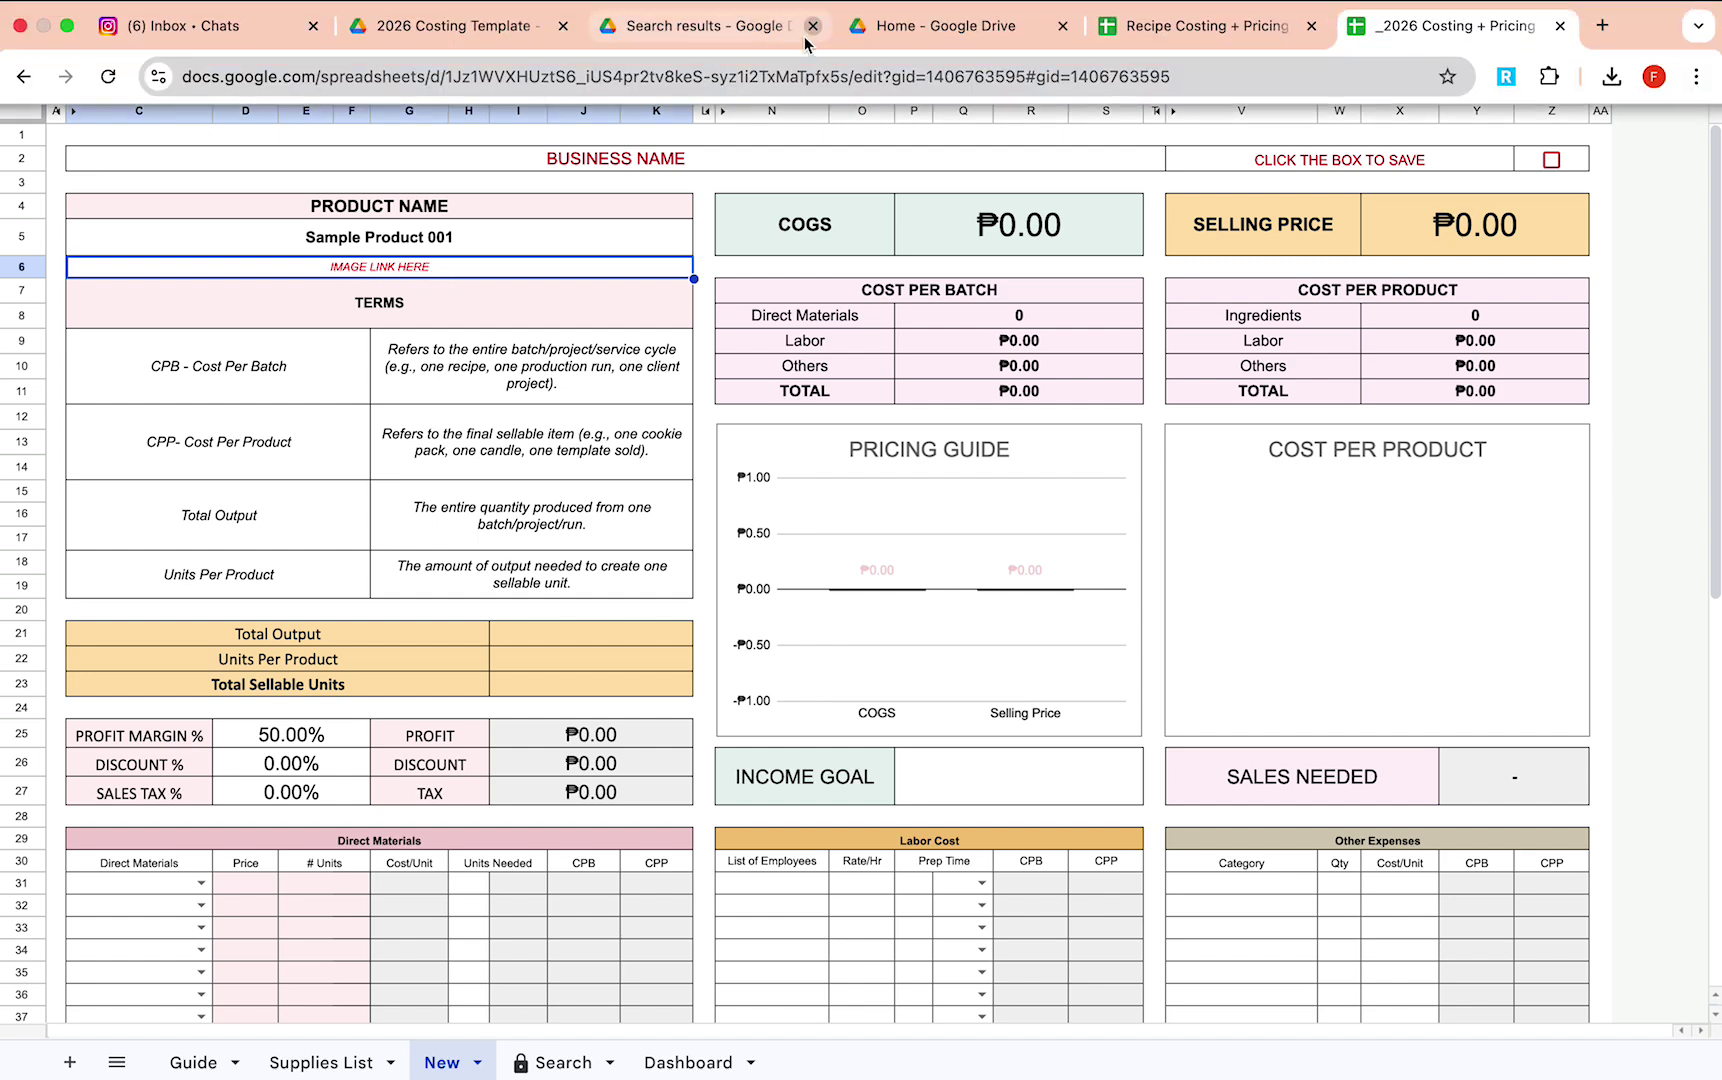
Switch to the 2026 Costing Template folder in Google Drive and copy the sharing link of drinks.jpeg, with Viewer access for anyone with the link.
{"action": "left_click", "coordinate": [672, 25]}
{"action": "left_click", "coordinate": [403, 38]}
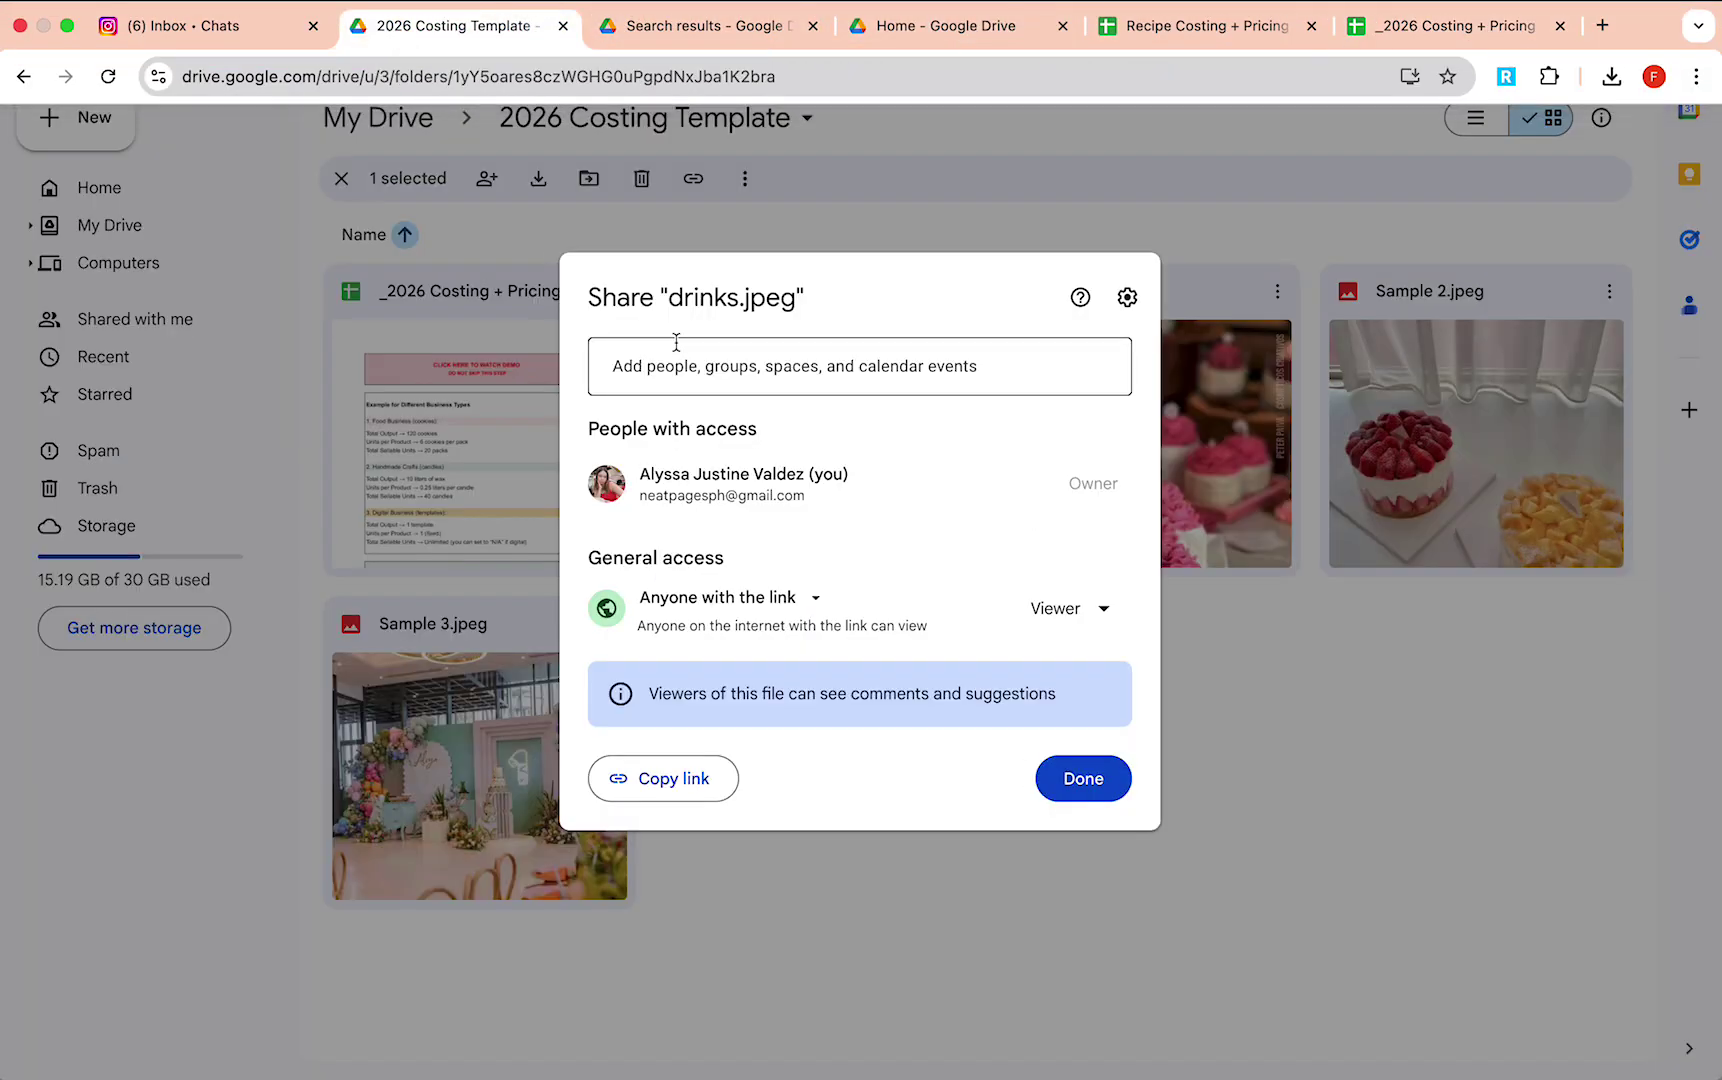
{"action": "left_click", "coordinate": [1058, 231]}
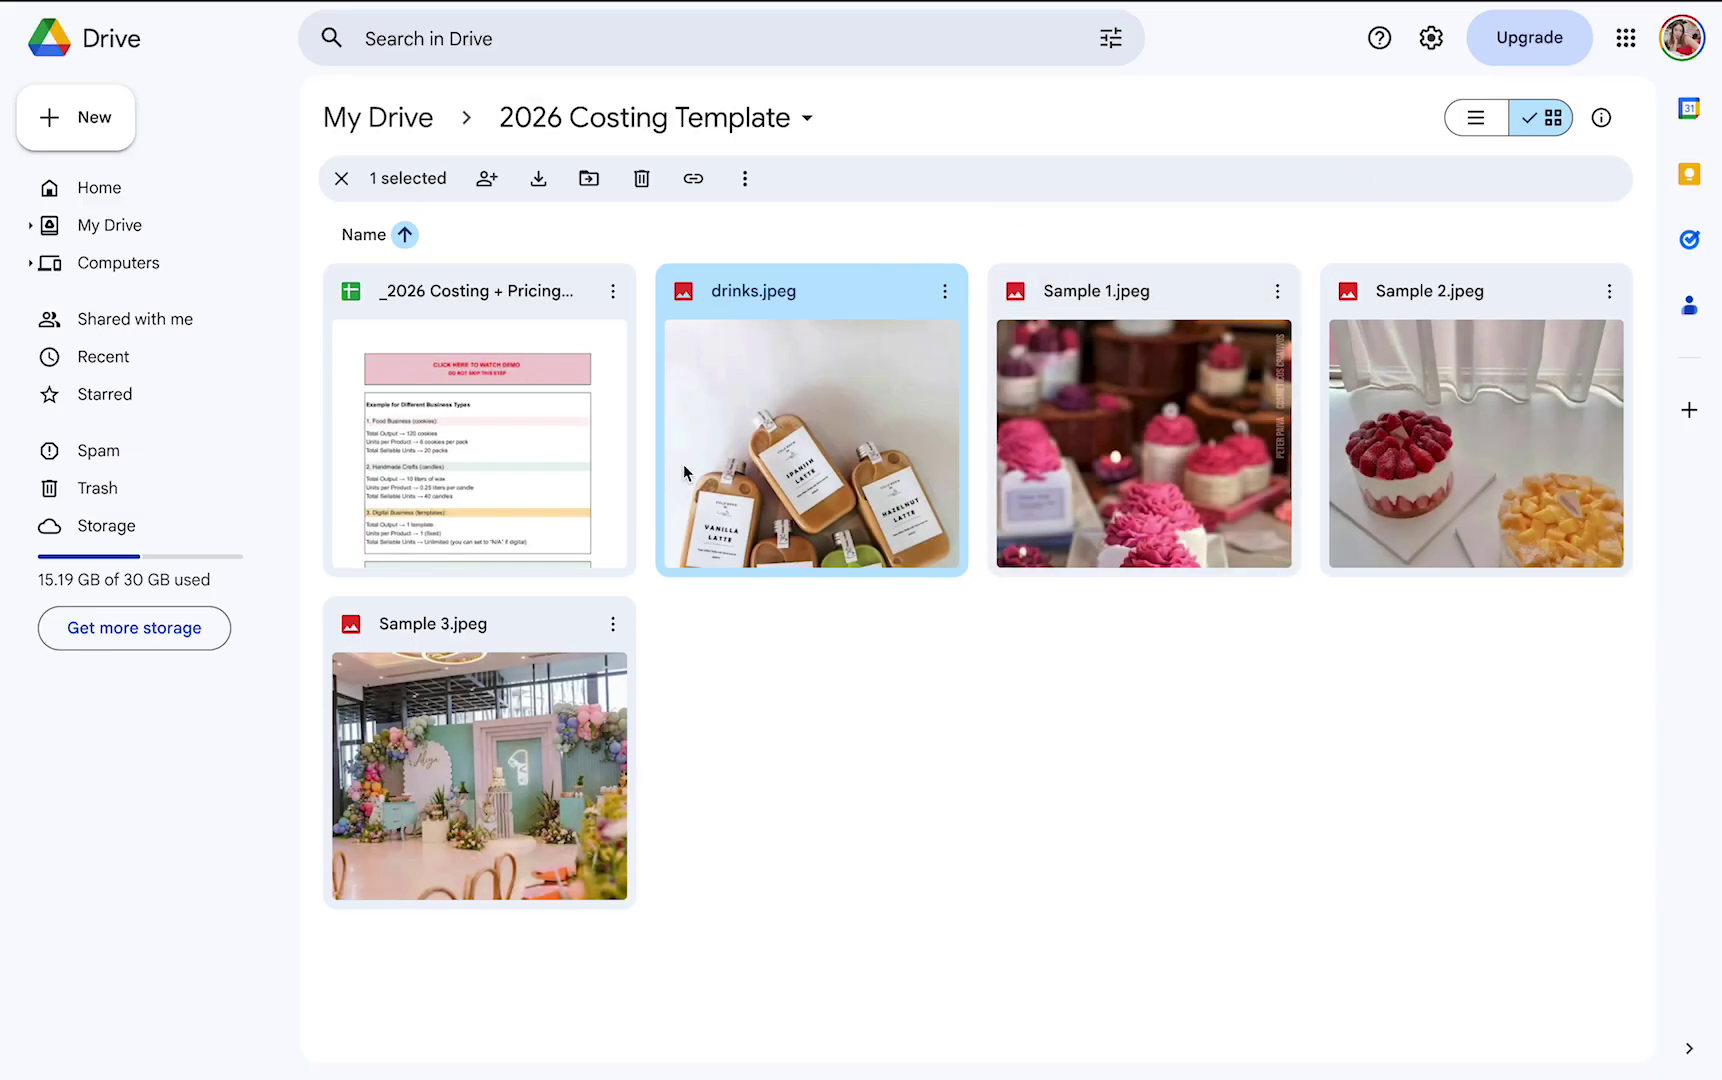
{"action": "left_click", "coordinate": [947, 290]}
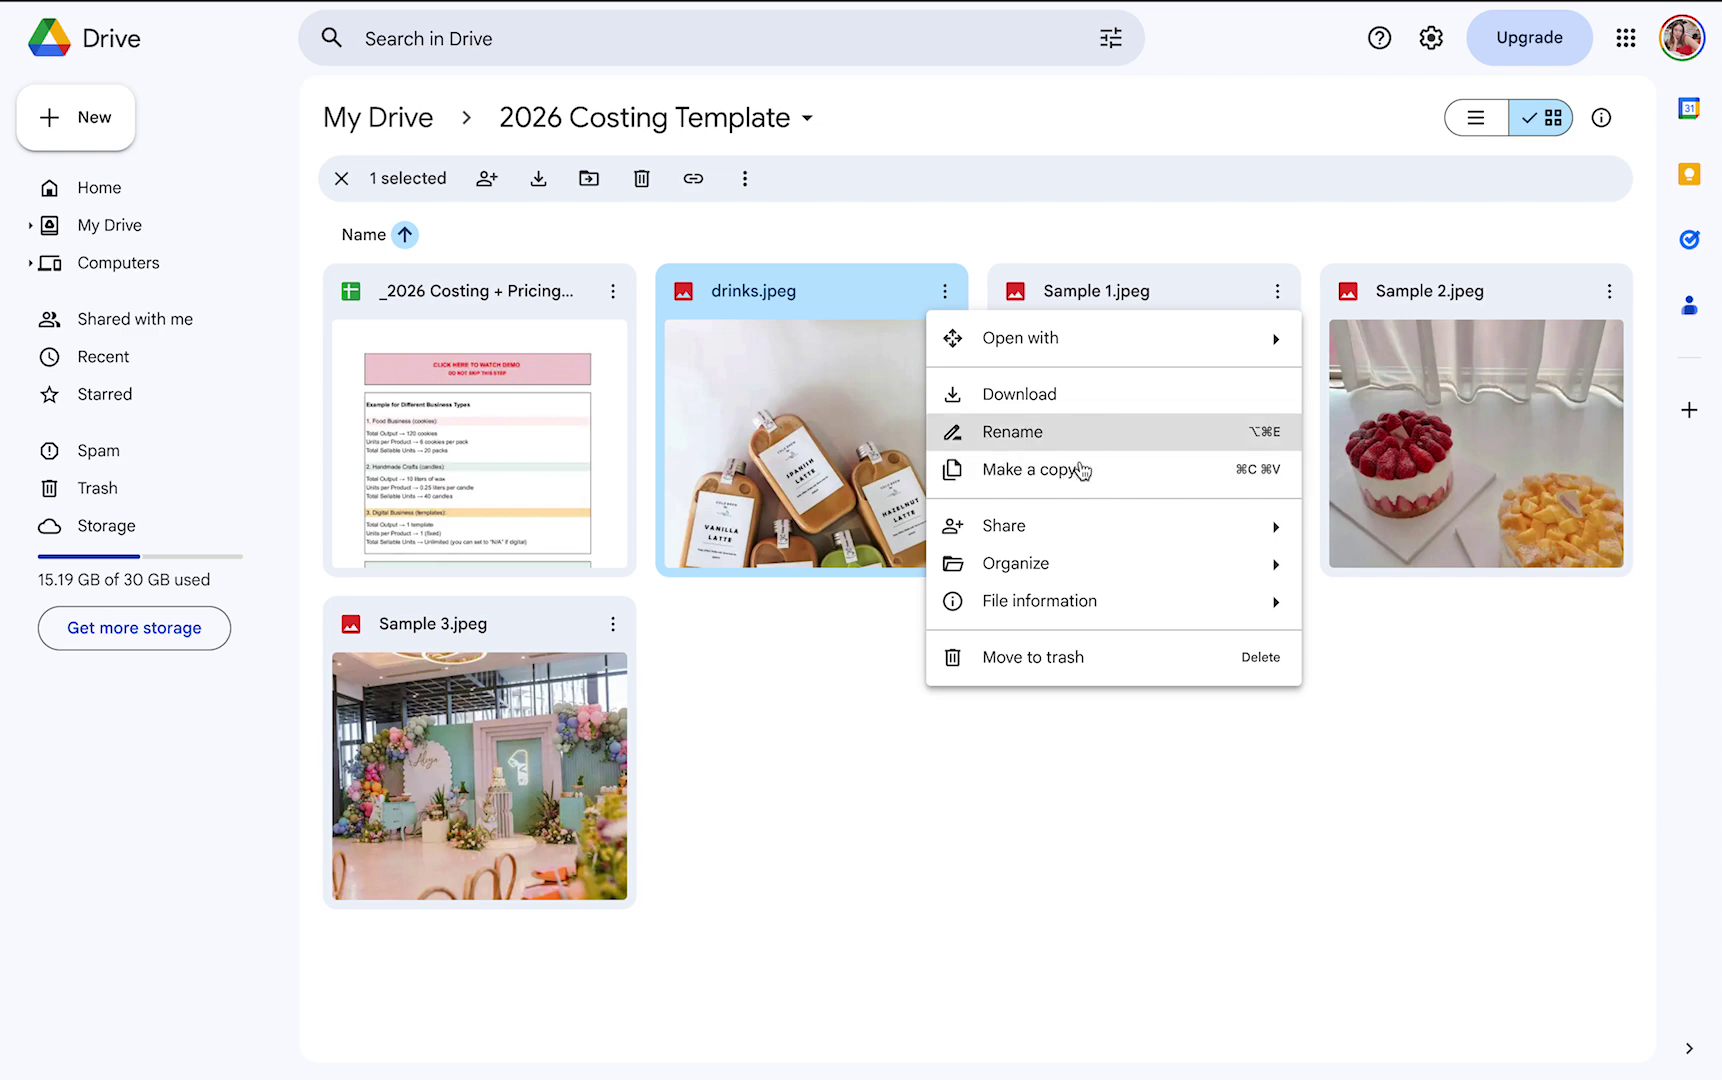
{"action": "mouse_move", "coordinate": [1057, 530]}
{"action": "left_click", "coordinate": [1377, 555]}
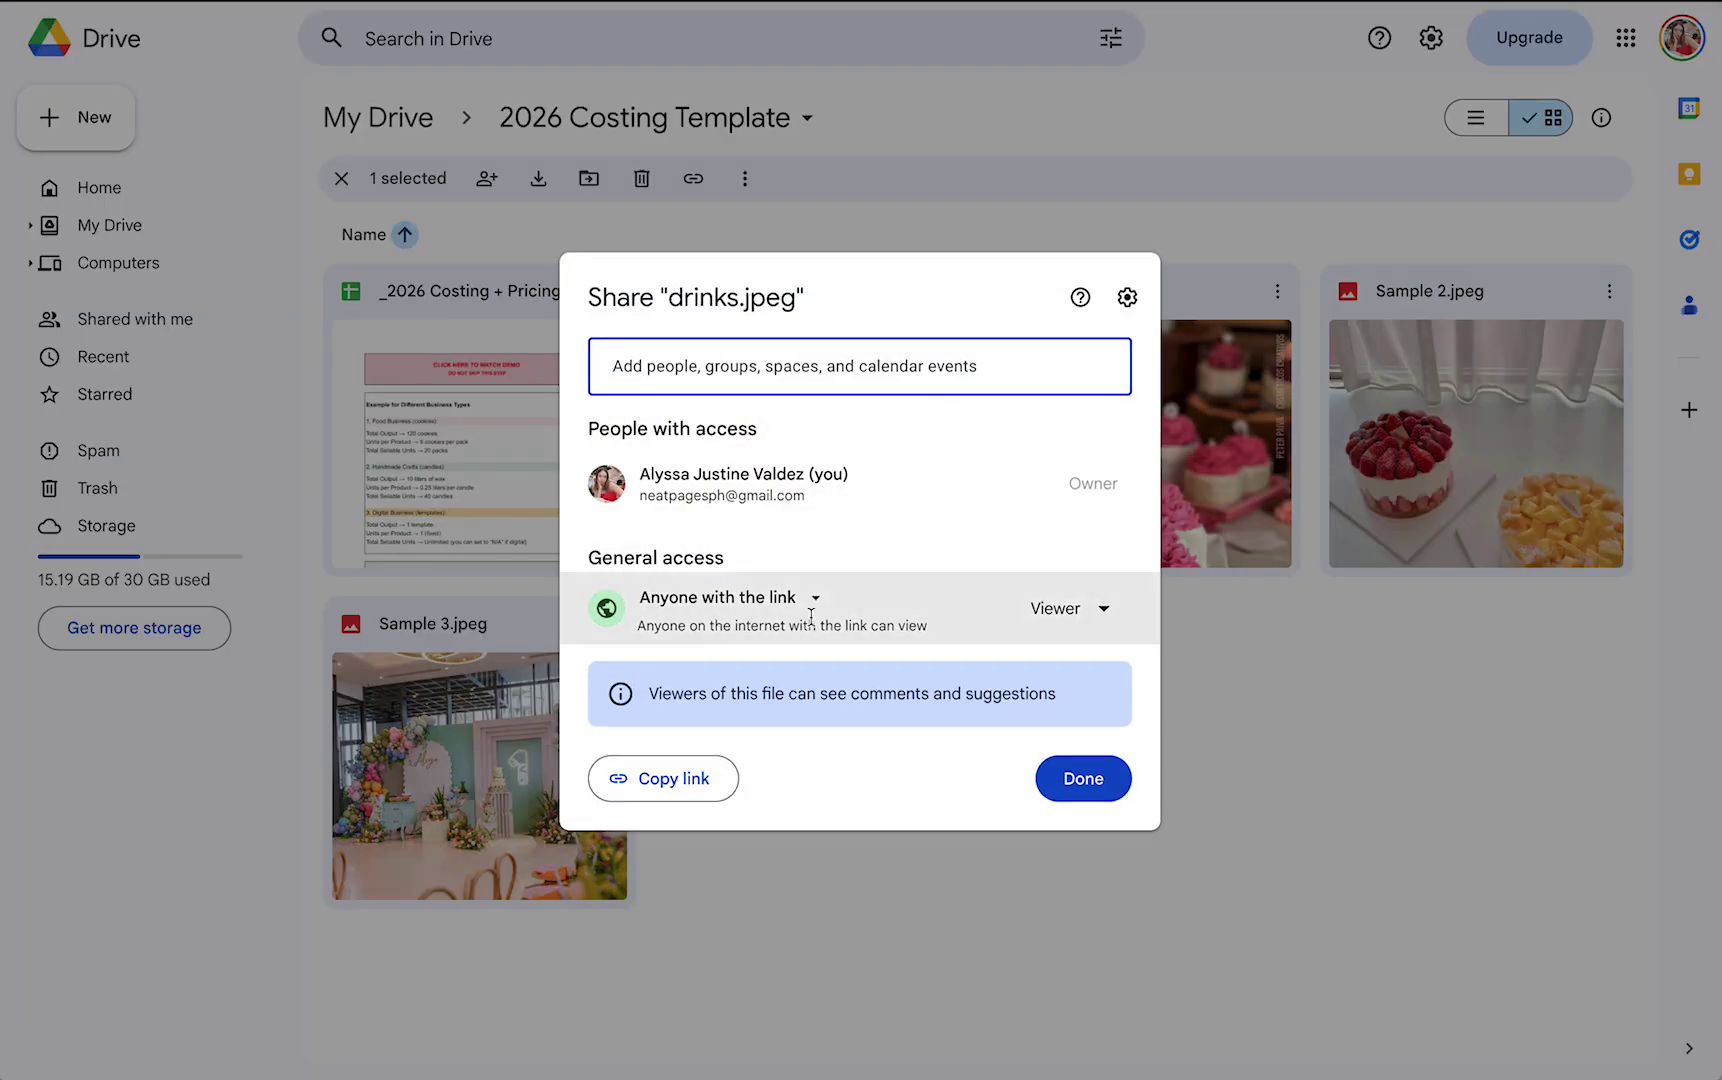
{"action": "left_click", "coordinate": [1055, 610]}
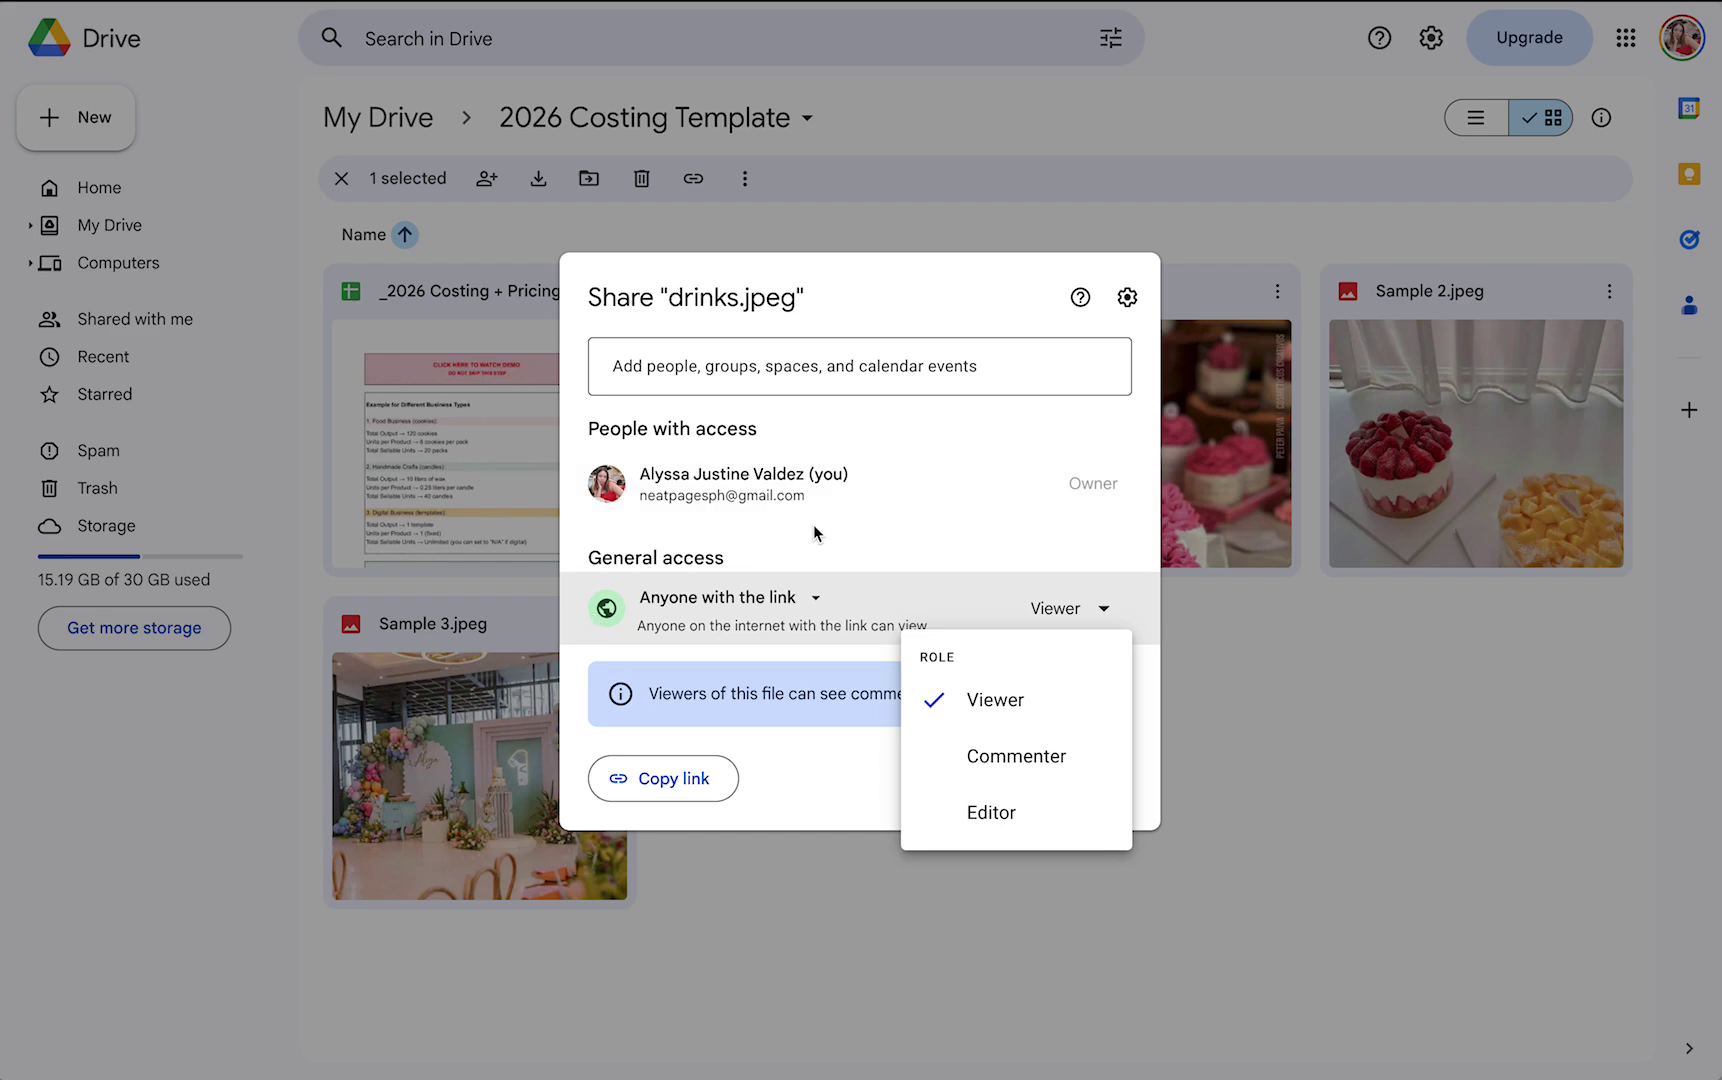
{"action": "left_click", "coordinate": [667, 784]}
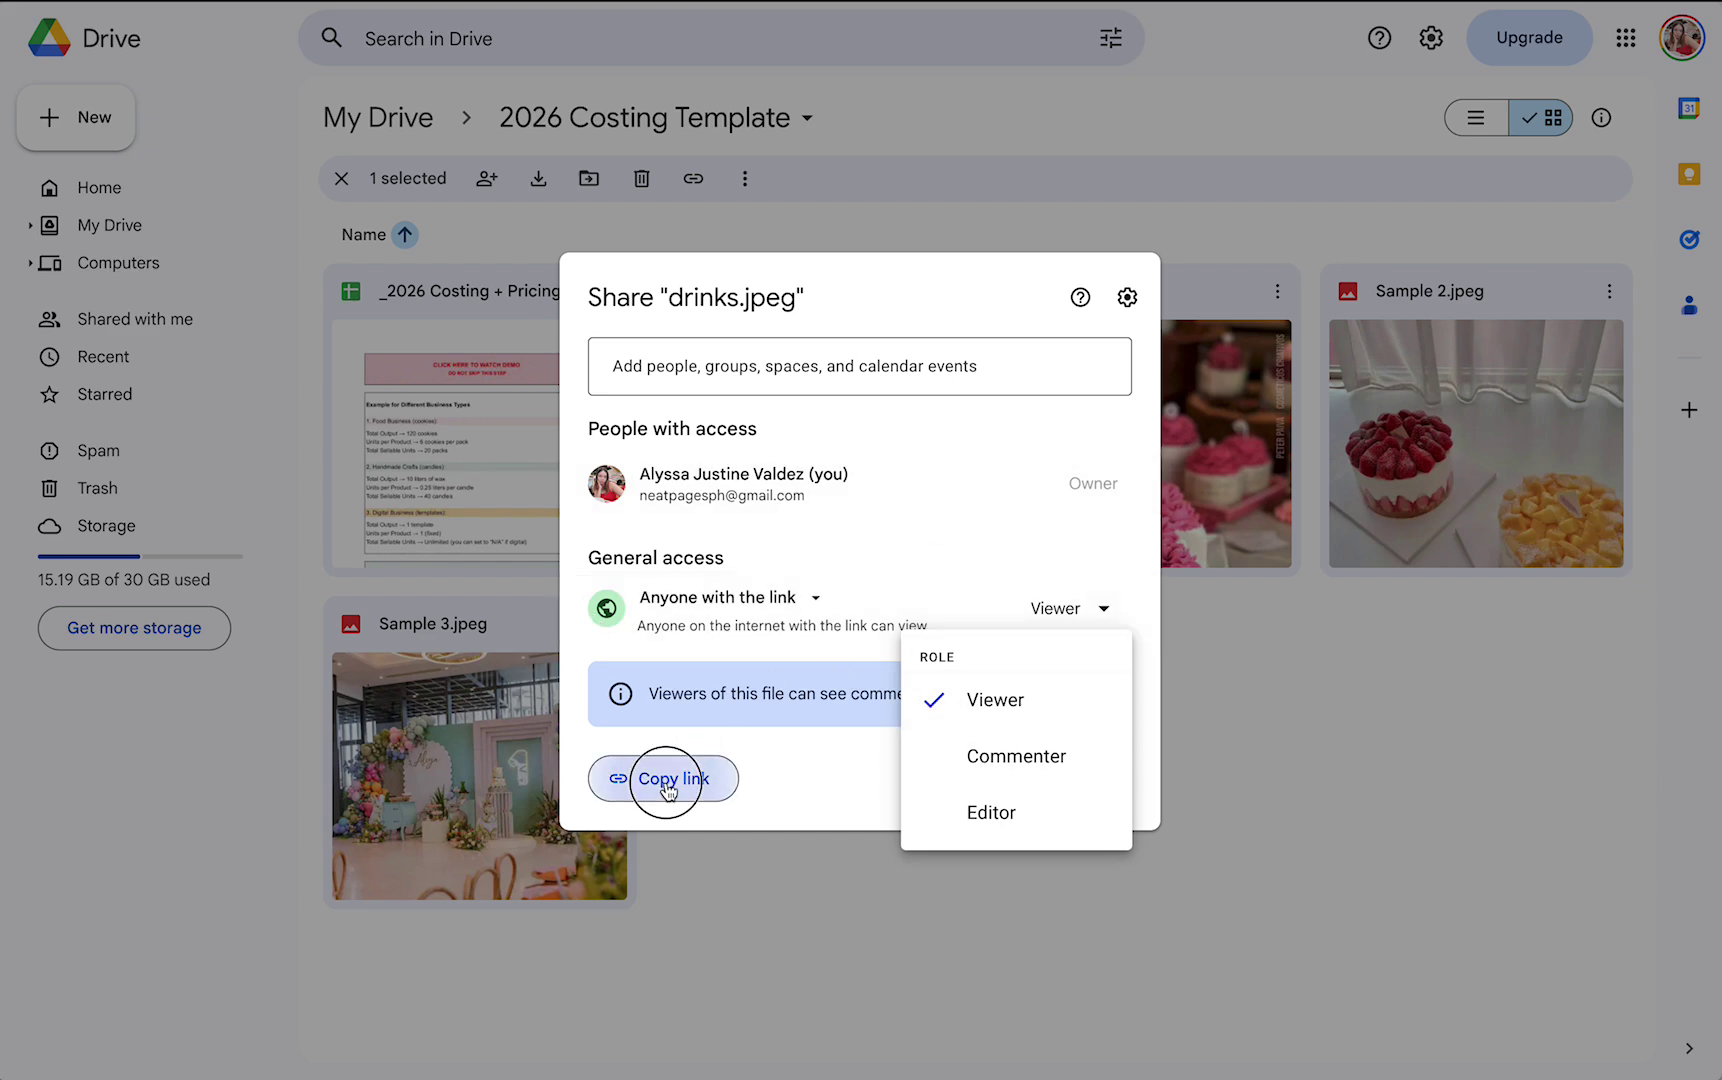
Return to the 2026 Costing spreadsheet and replace the IMAGE LINK HERE placeholder with the copied drinks.jpeg link.
{"action": "left_click", "coordinate": [1486, 24]}
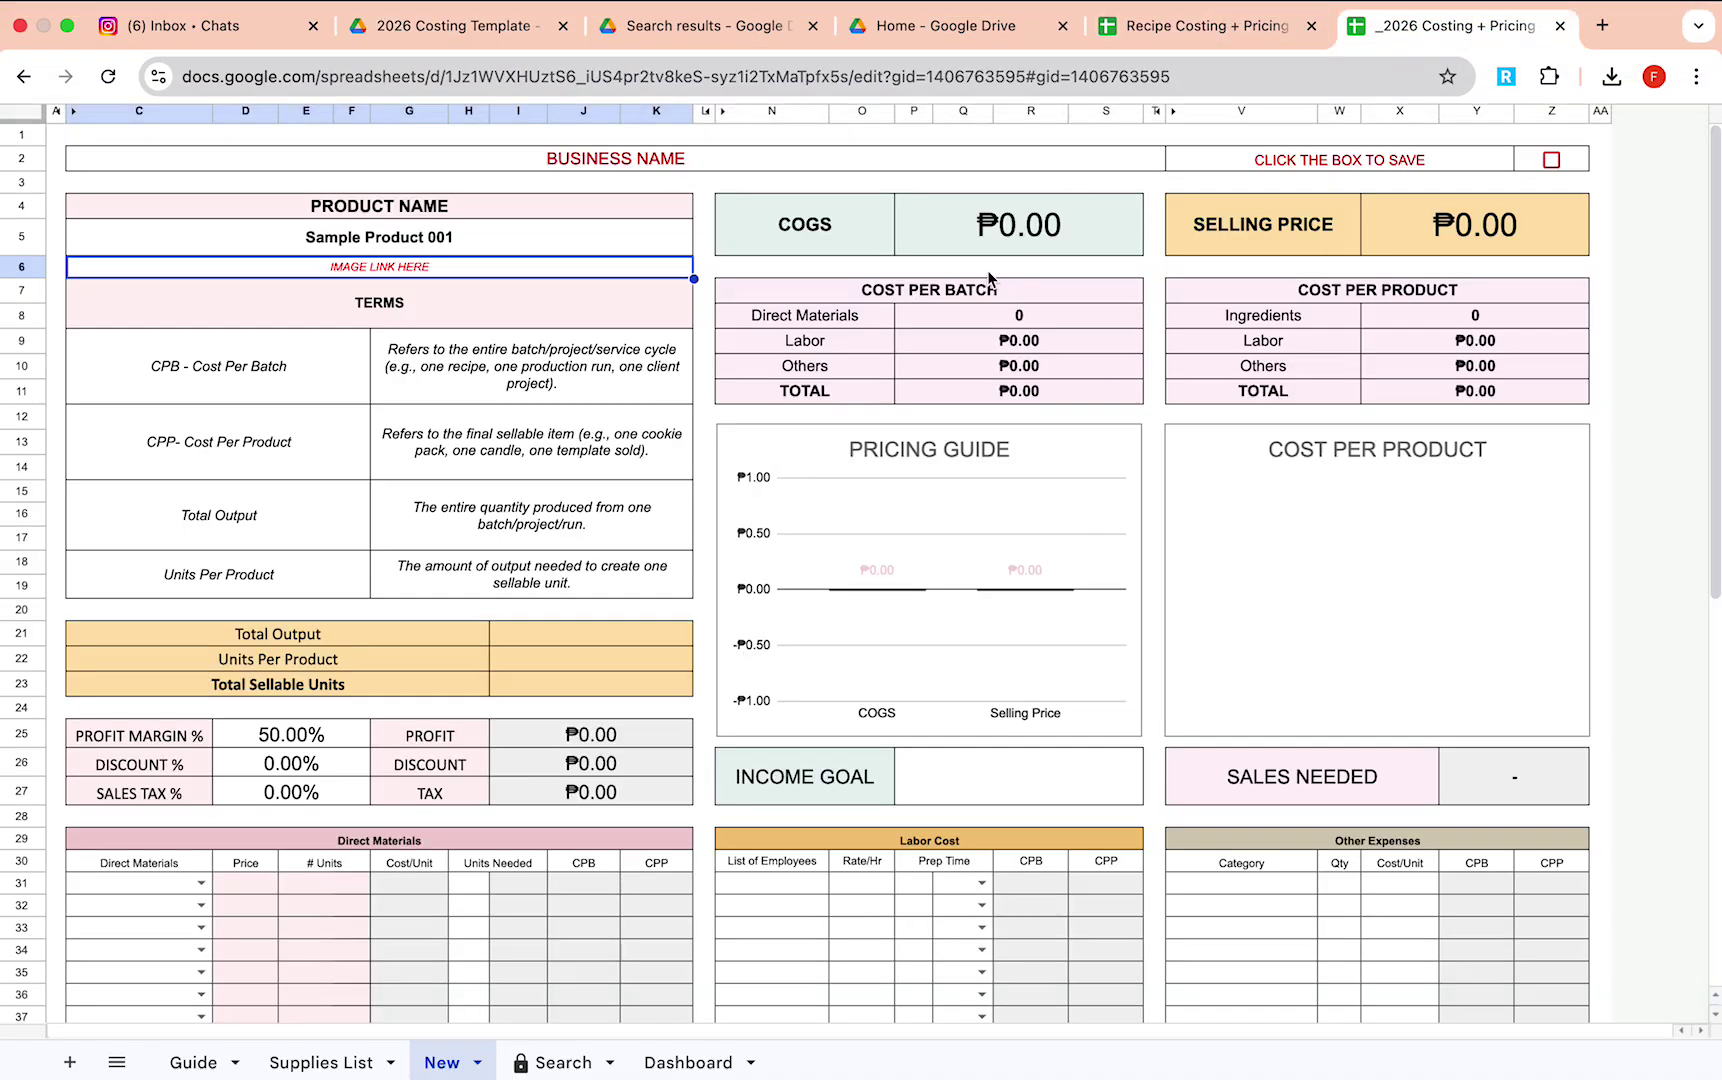
{"action": "triple_click", "coordinate": [616, 268]}
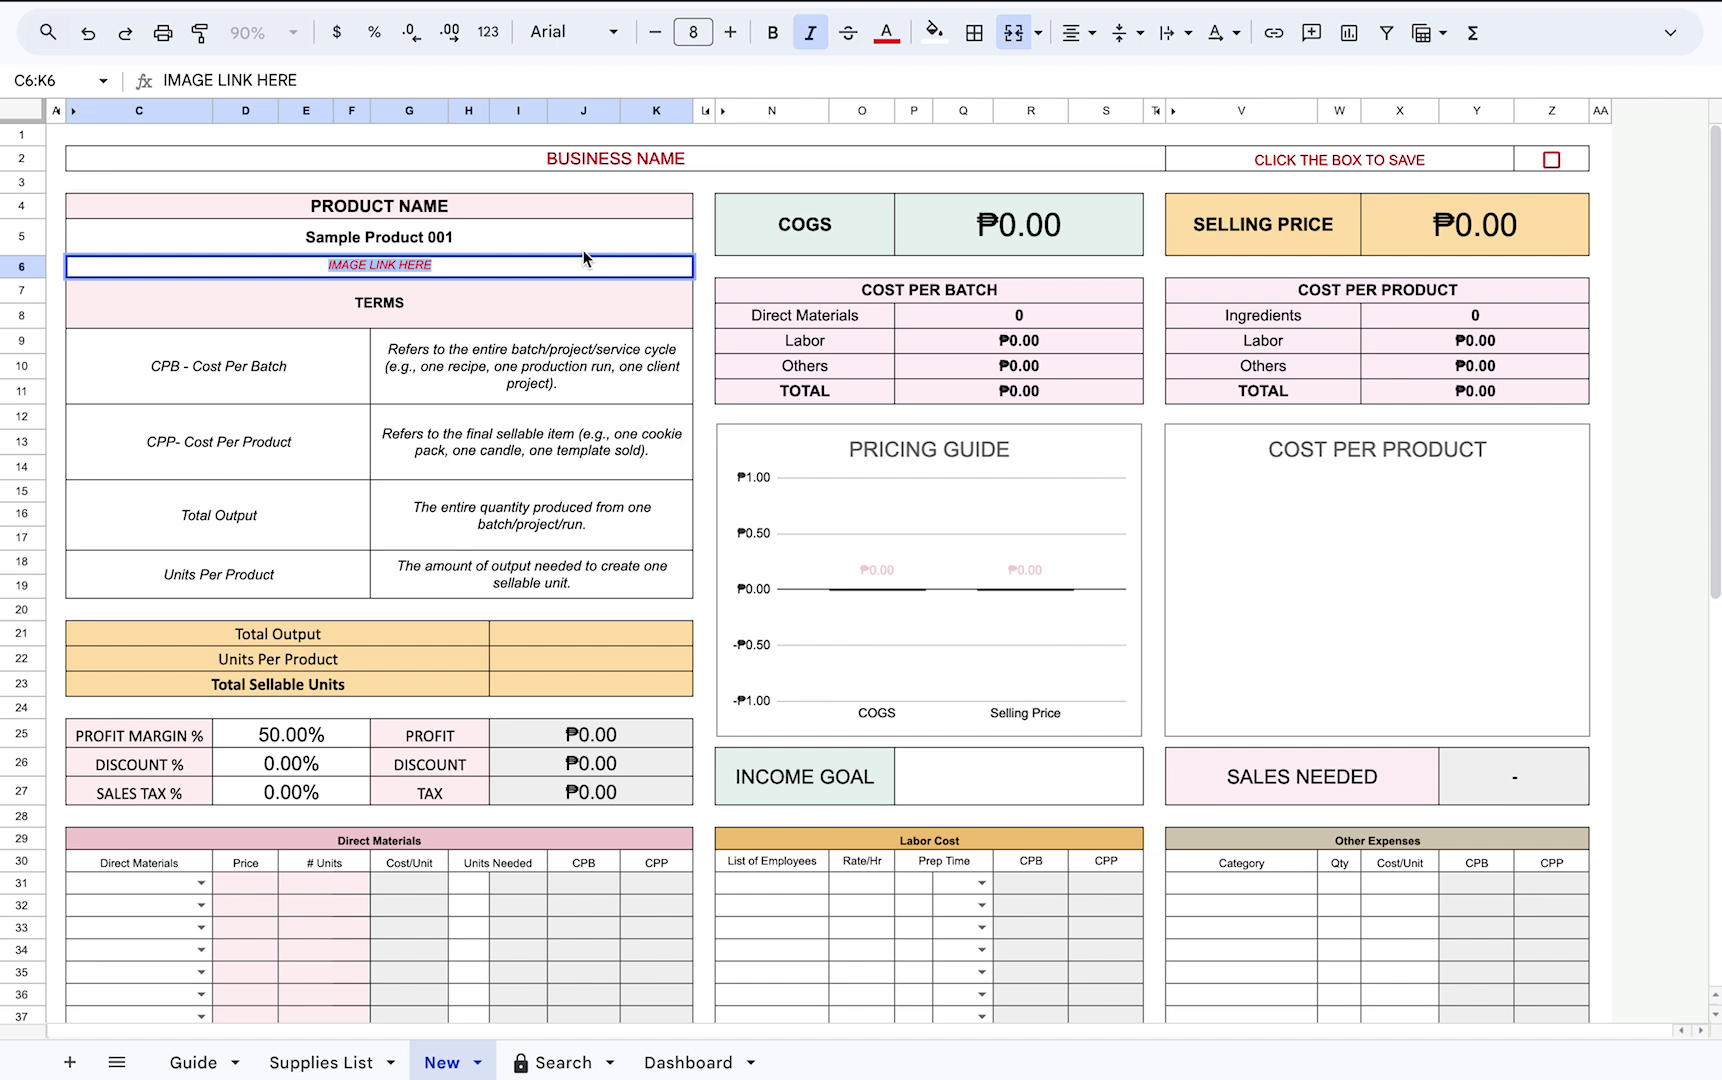
{"action": "key", "text": "ctrl+v"}
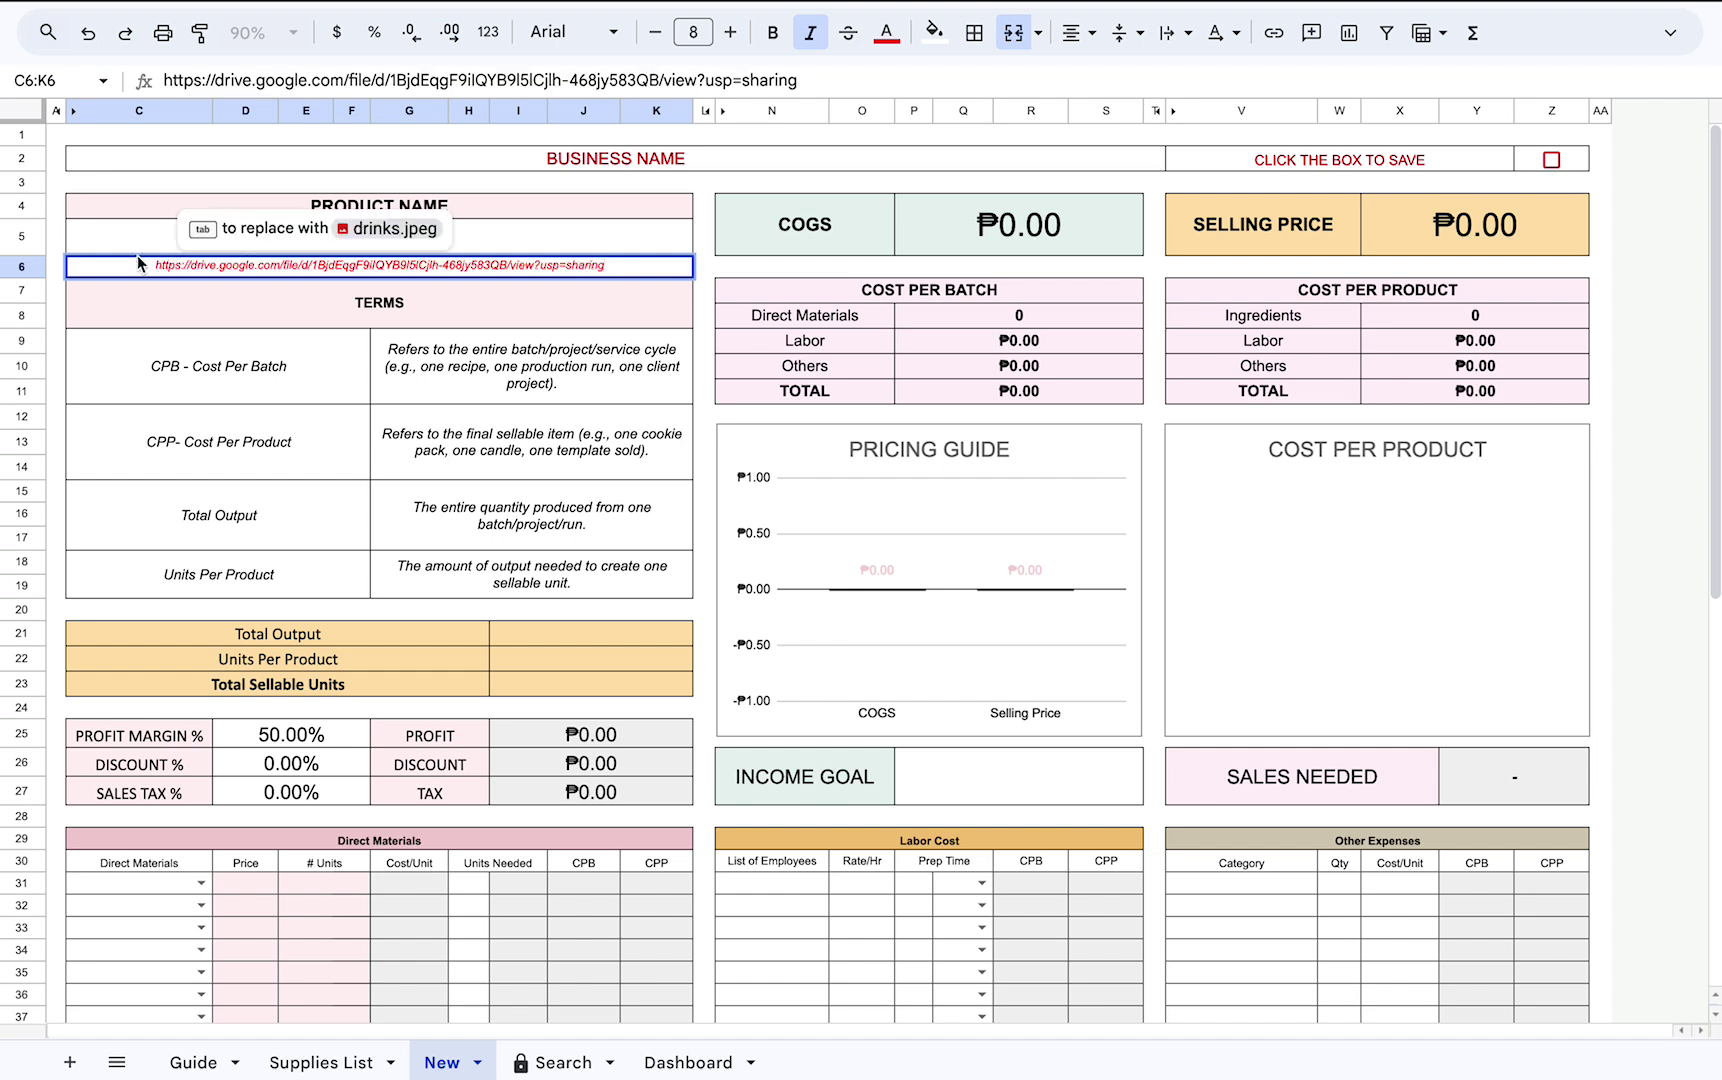
{"action": "left_click", "coordinate": [145, 245]}
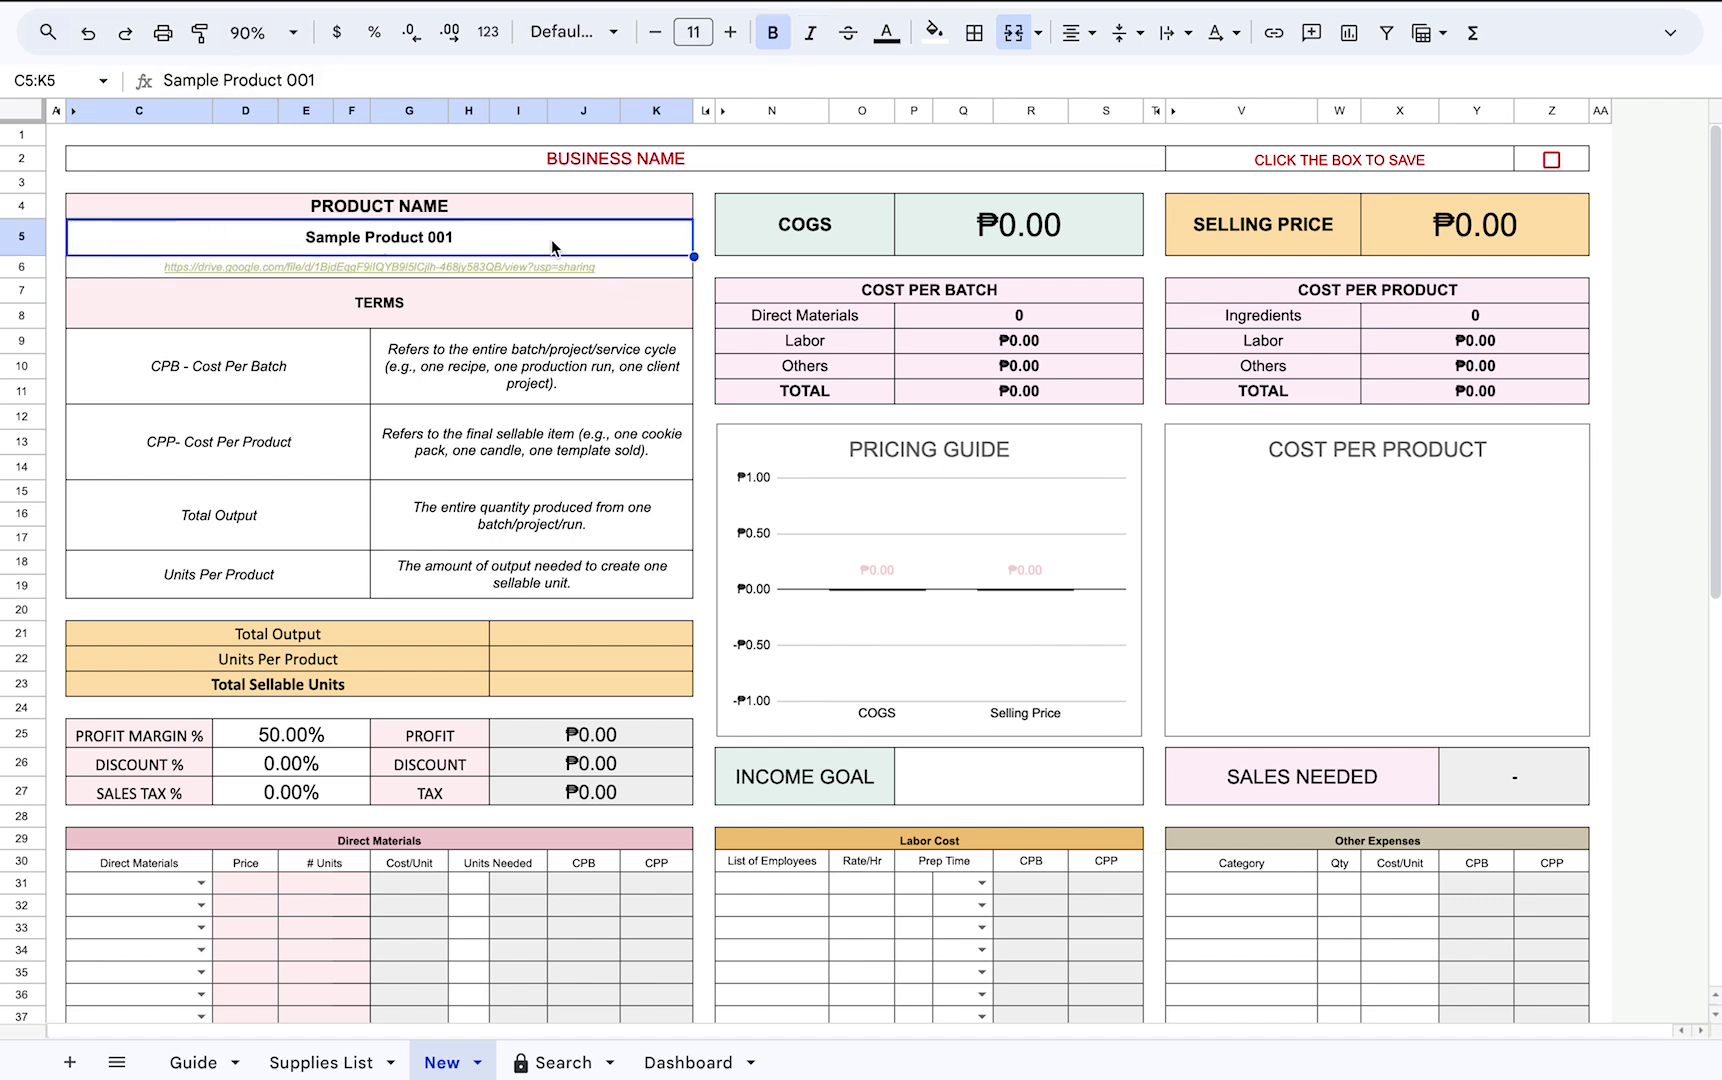
{"action": "left_click", "coordinate": [128, 270]}
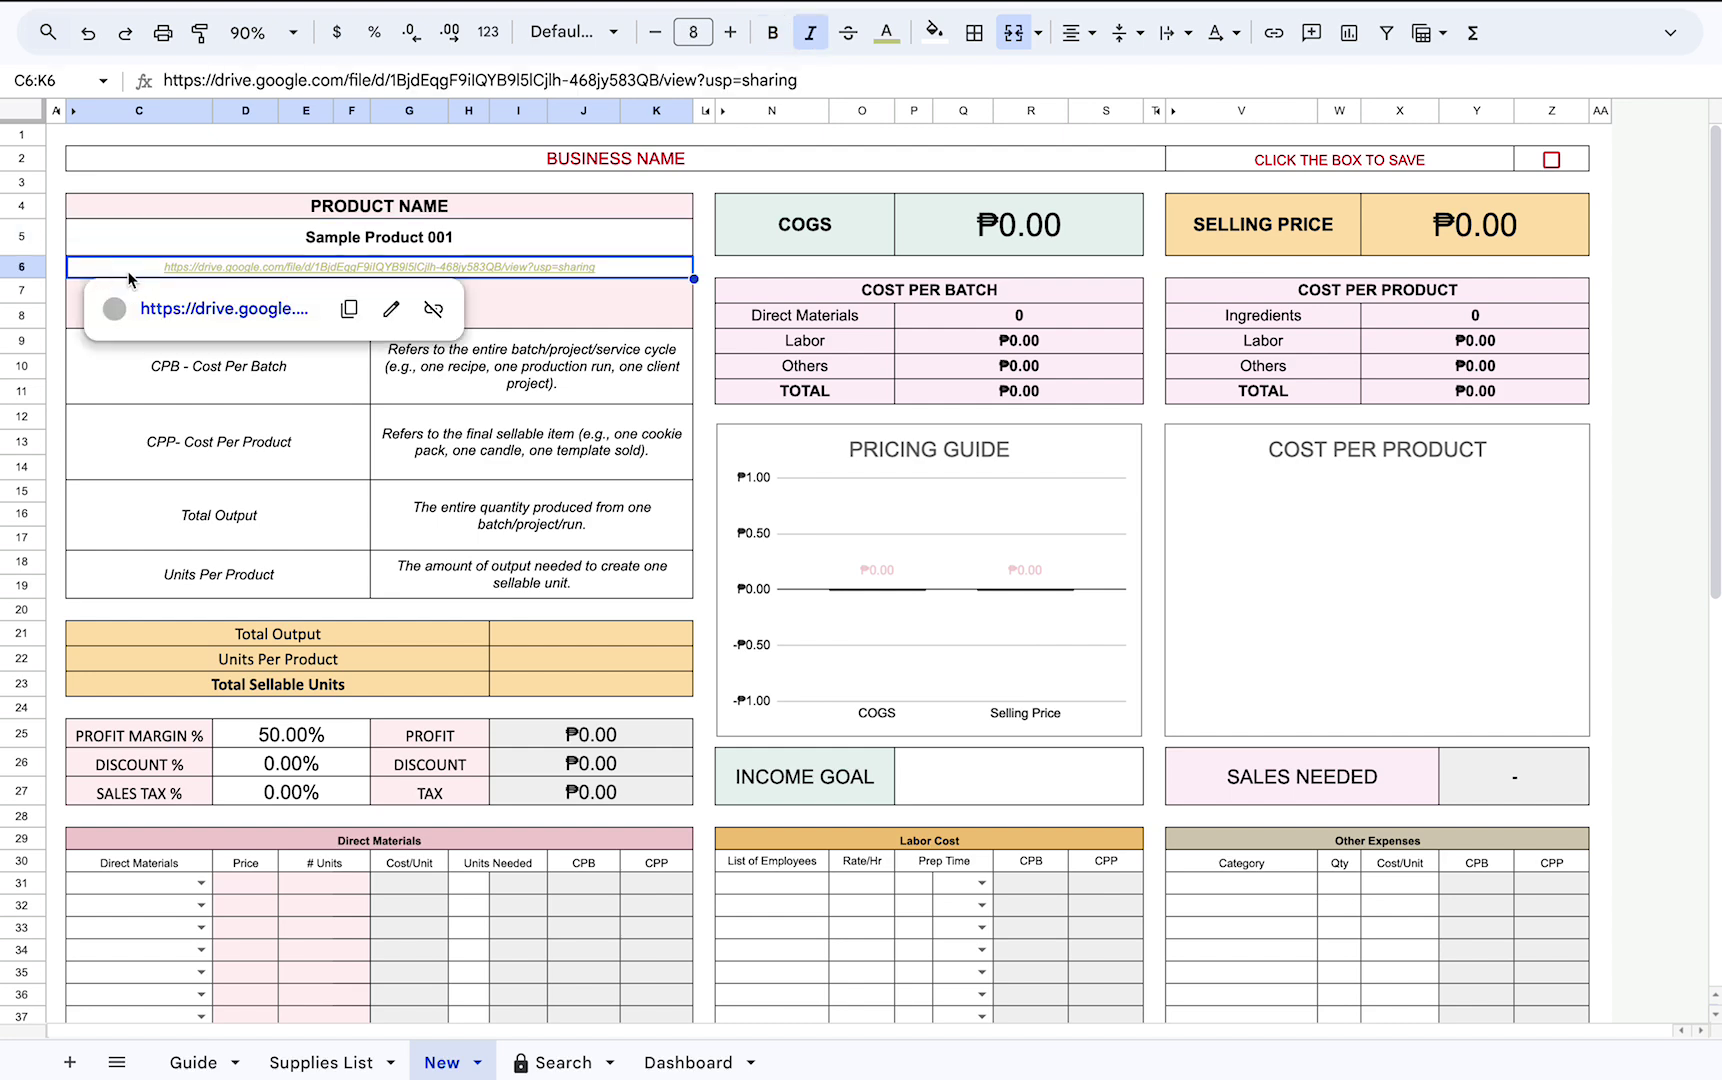
{"action": "left_click", "coordinate": [57, 393]}
Check the Total Output definition in the Terms table and set Total Output to 10.
{"action": "scroll", "coordinate": [191, 779], "scroll_direction": "down", "scroll_amount": 1}
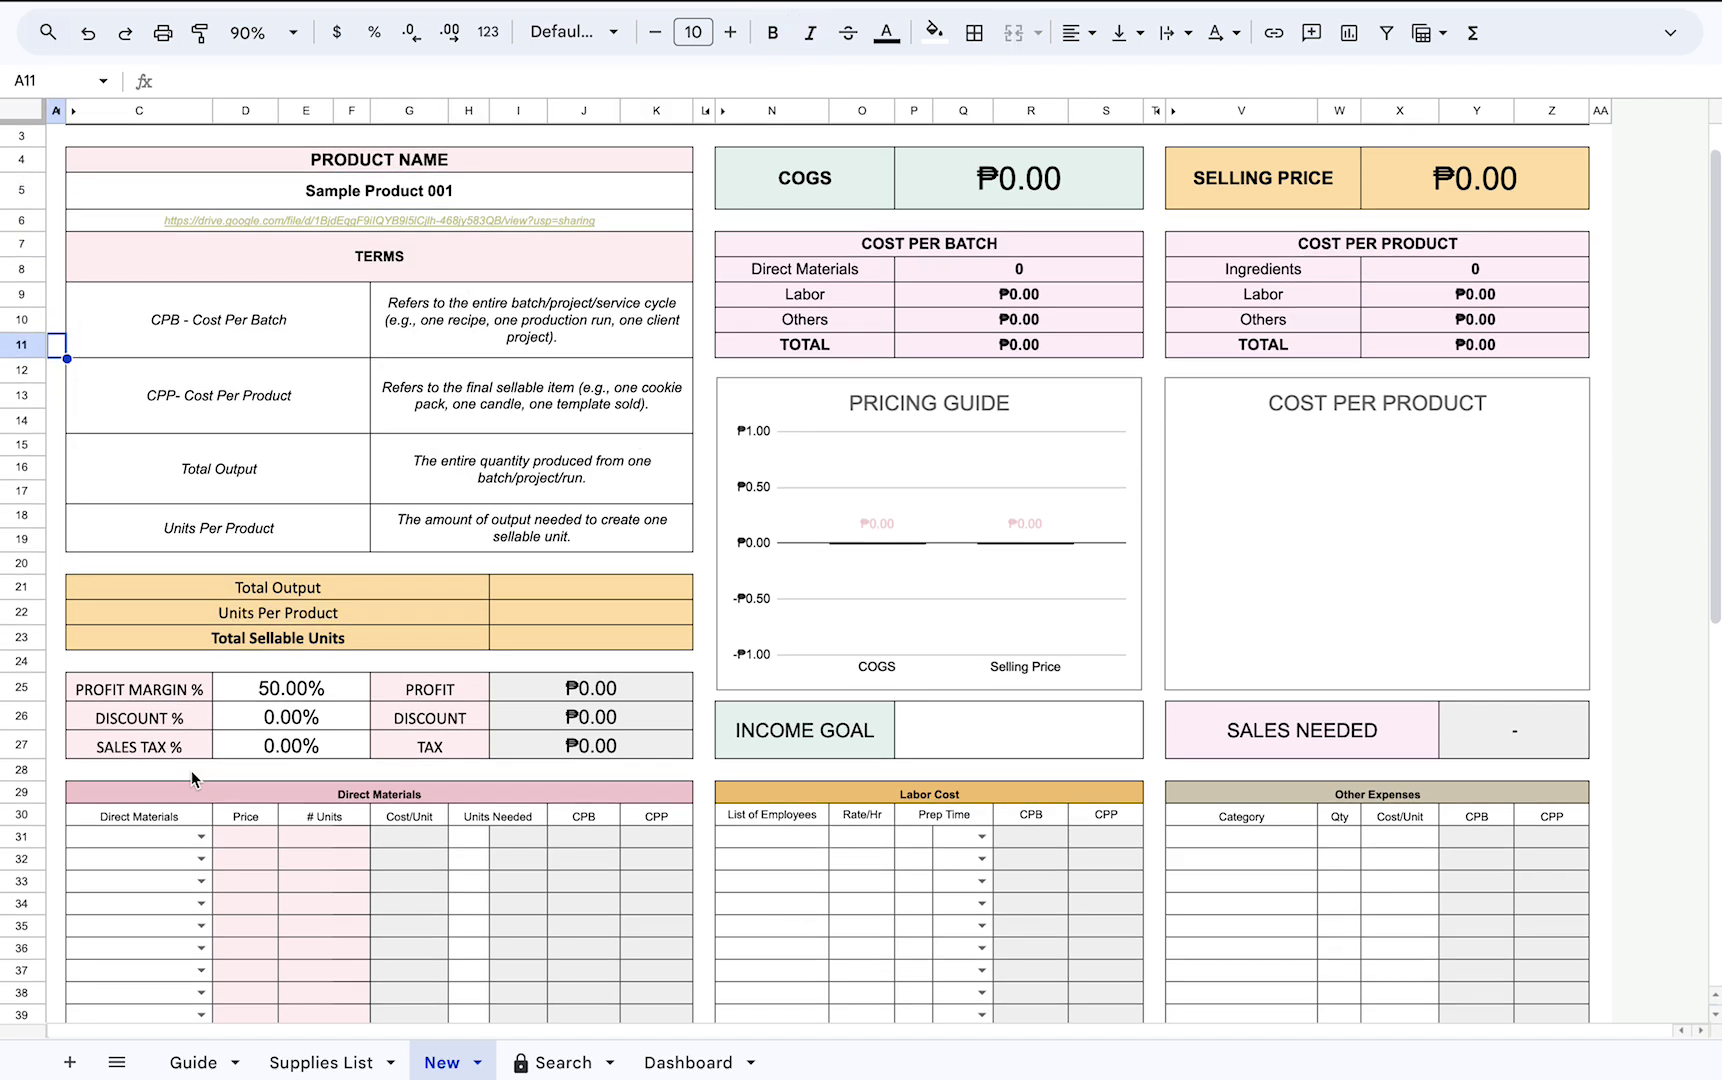
{"action": "left_click", "coordinate": [644, 591]}
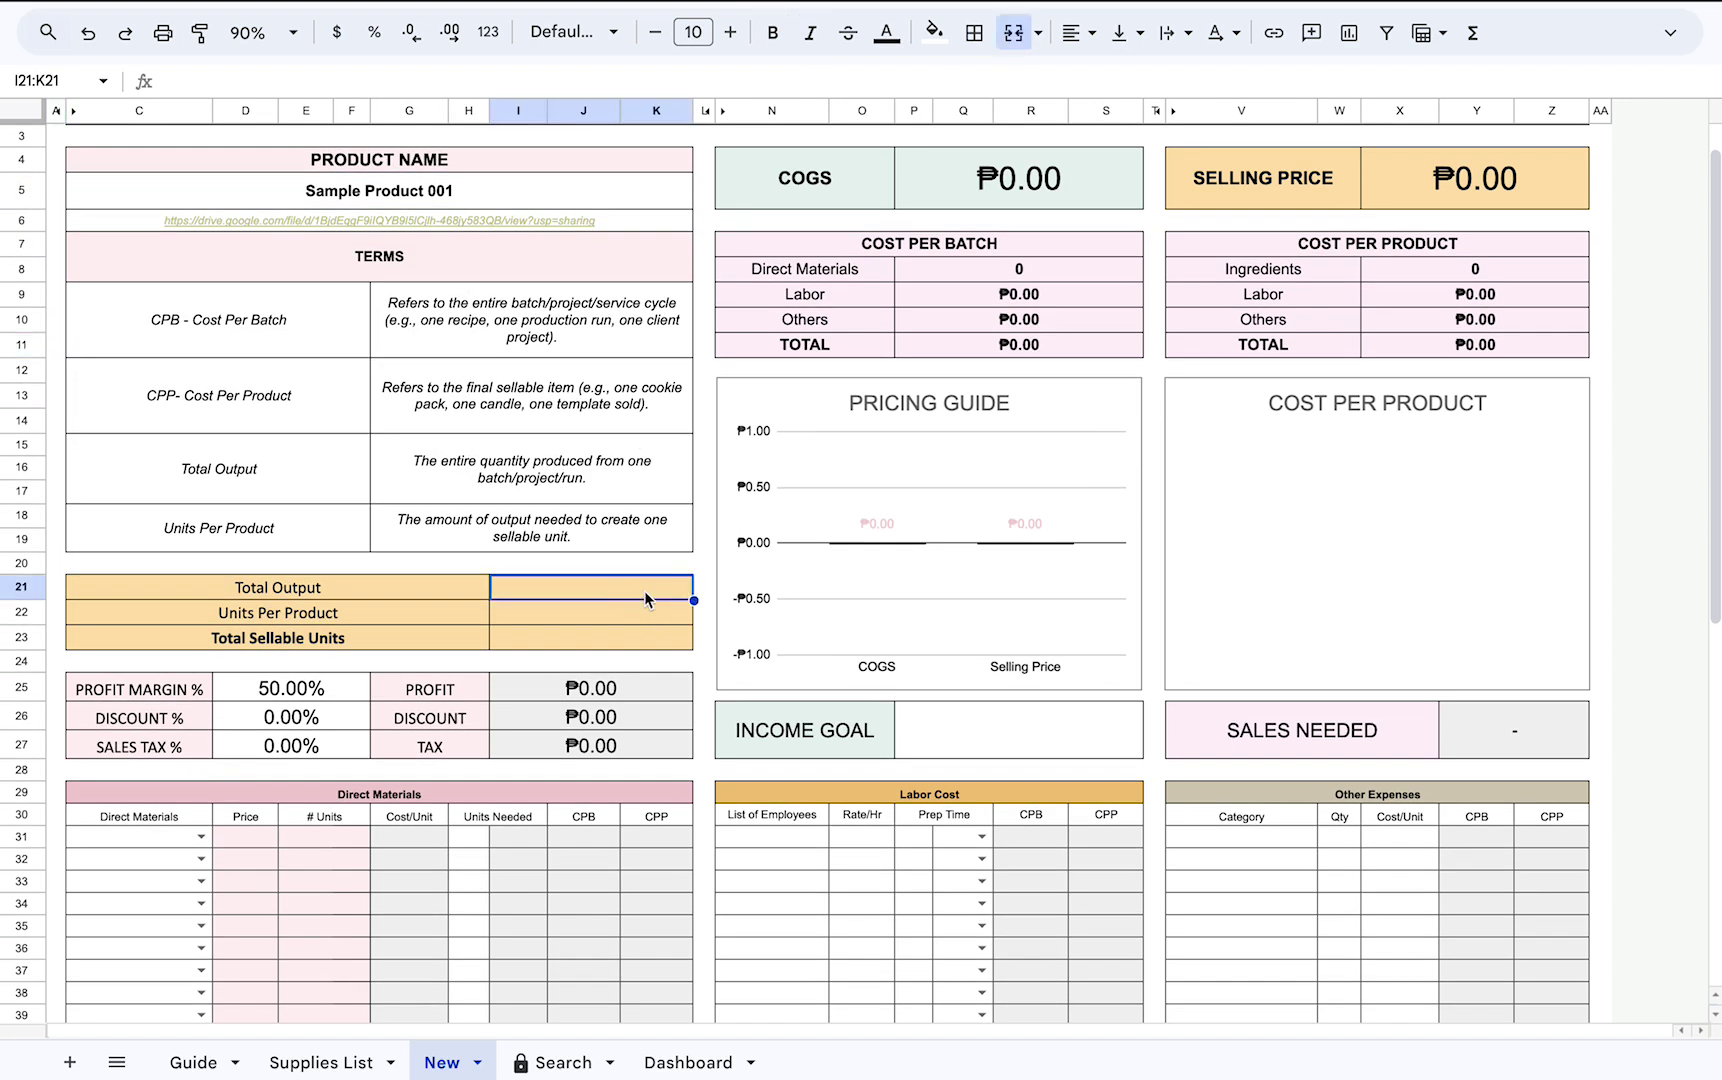
{"action": "left_click", "coordinate": [295, 462]}
{"action": "left_click", "coordinate": [530, 455]}
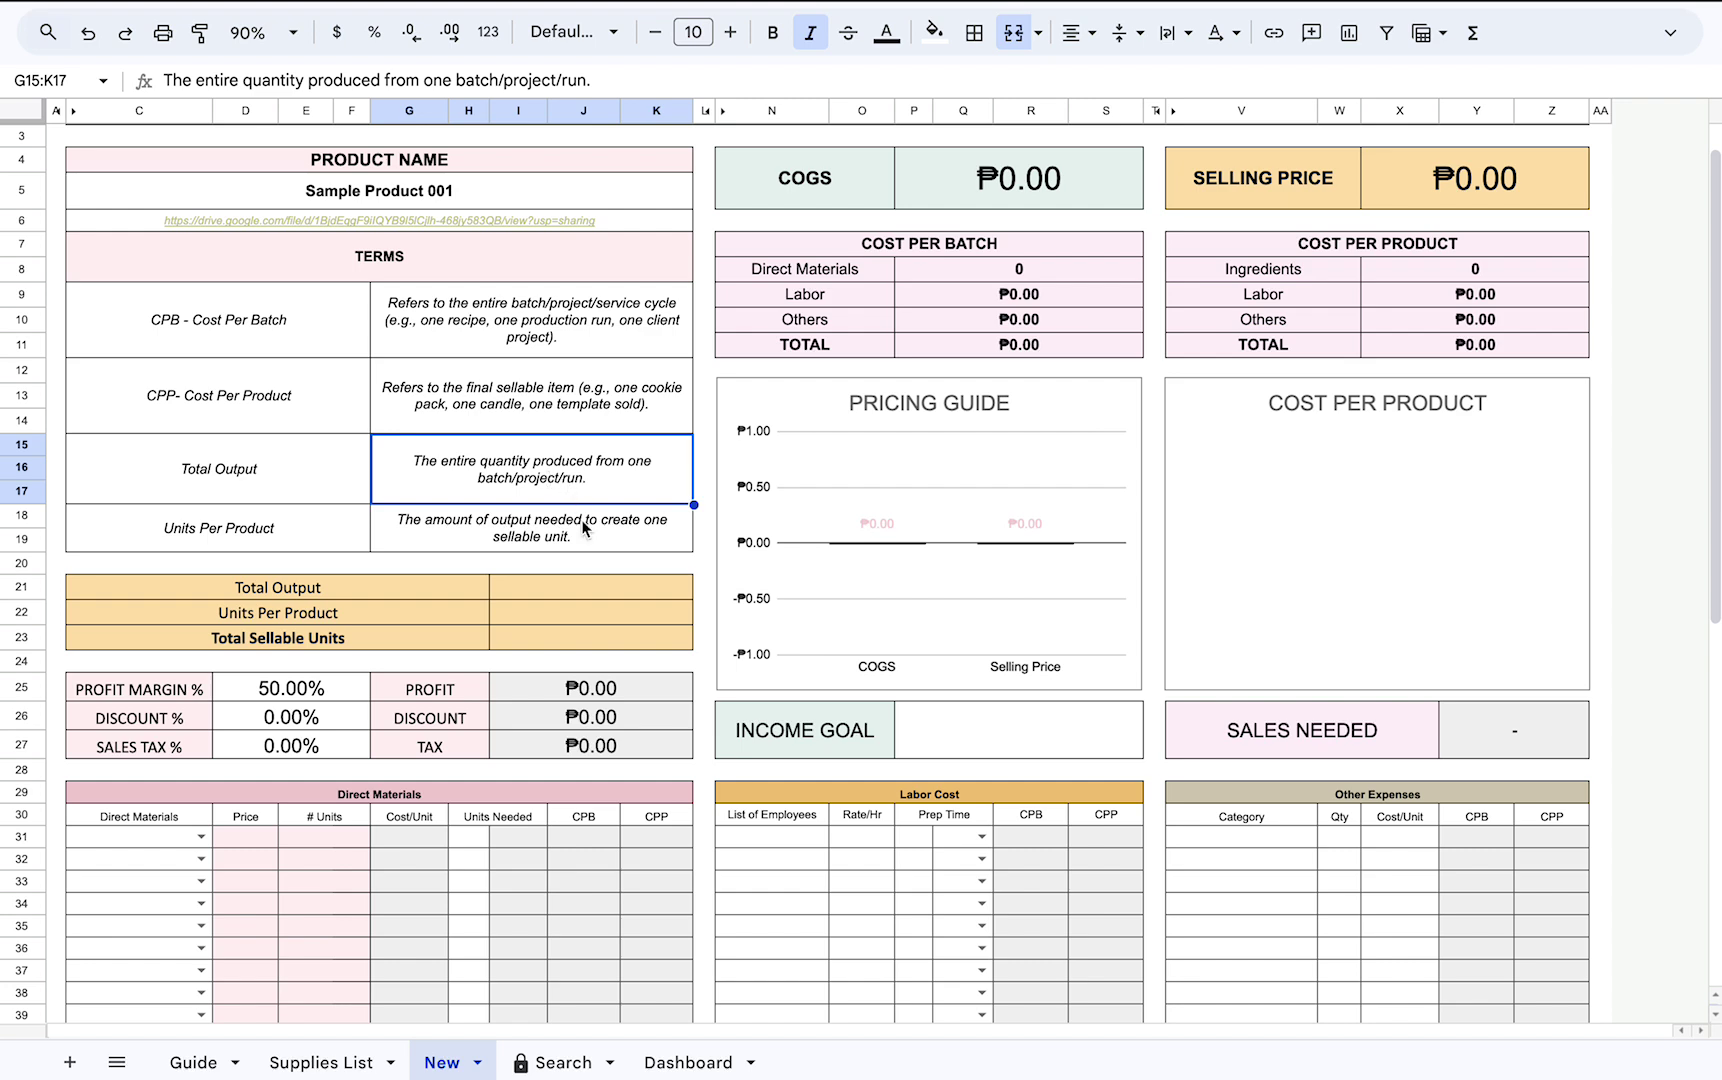
{"action": "left_click", "coordinate": [596, 588]}
{"action": "scroll", "coordinate": [595, 592], "scroll_direction": "up", "scroll_amount": 1}
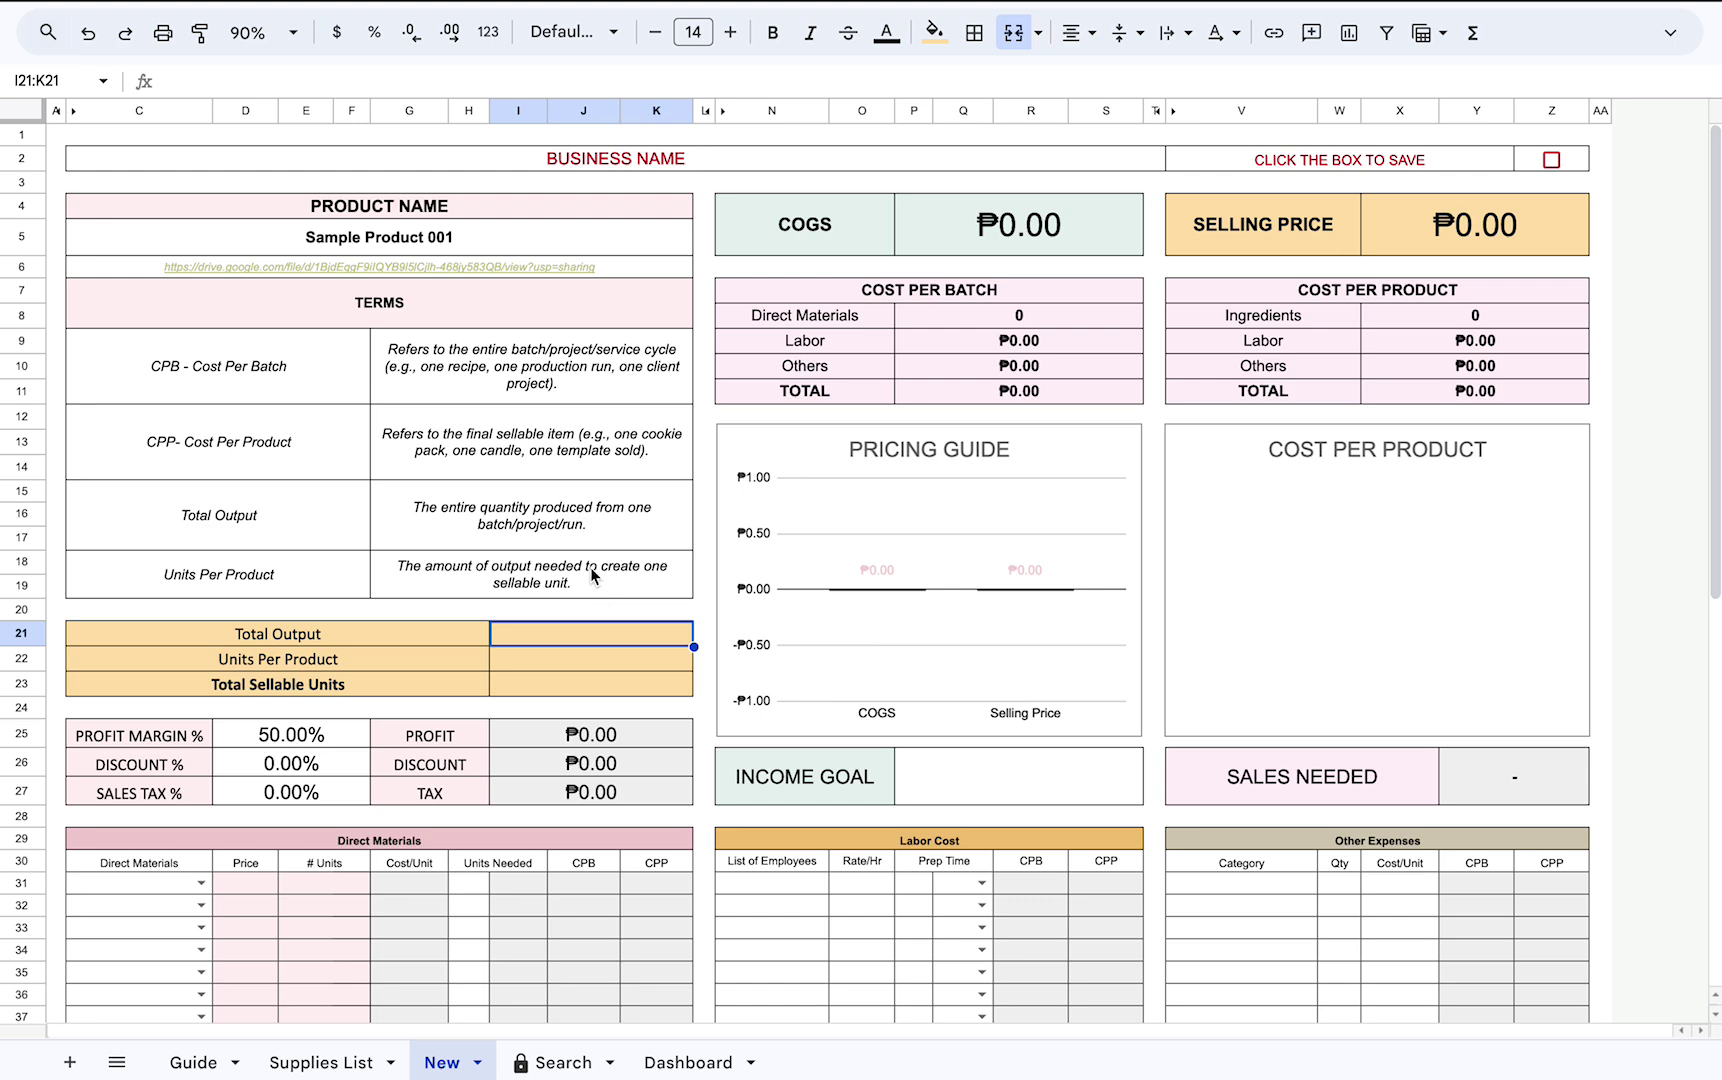
{"action": "scroll", "coordinate": [609, 691], "scroll_direction": "down", "scroll_amount": 1}
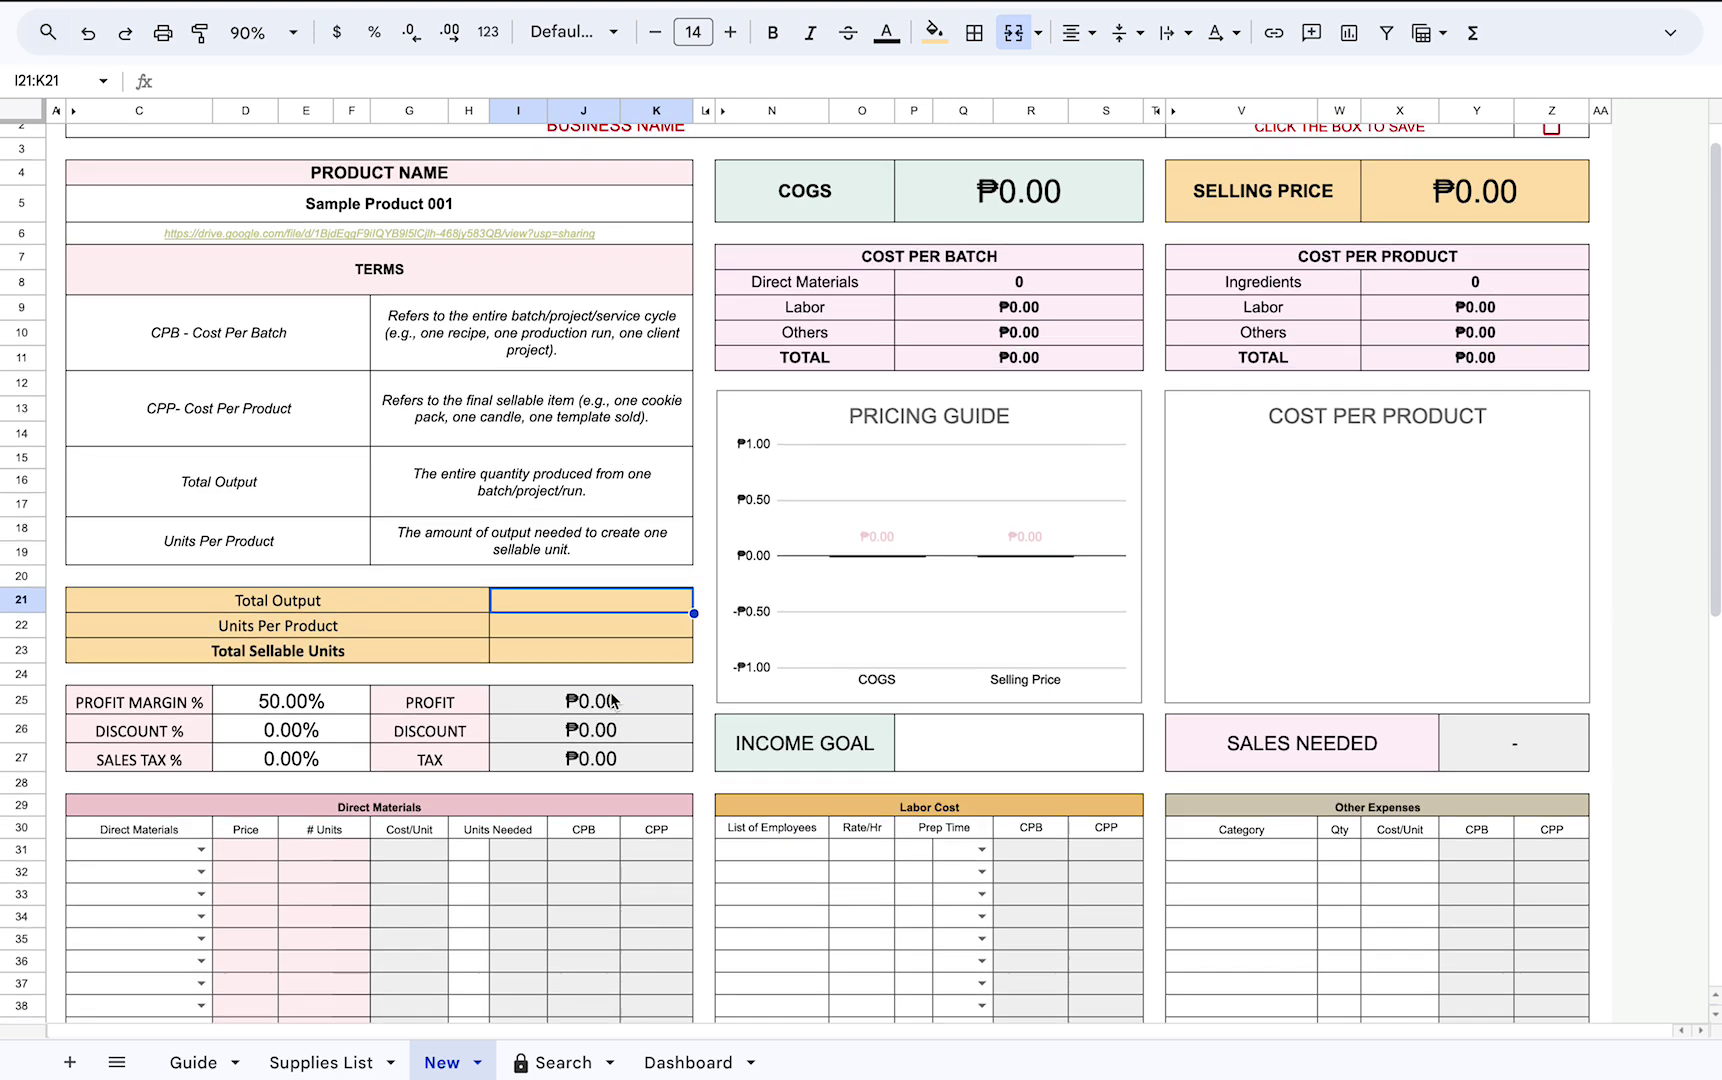
{"action": "type", "text": "10"}
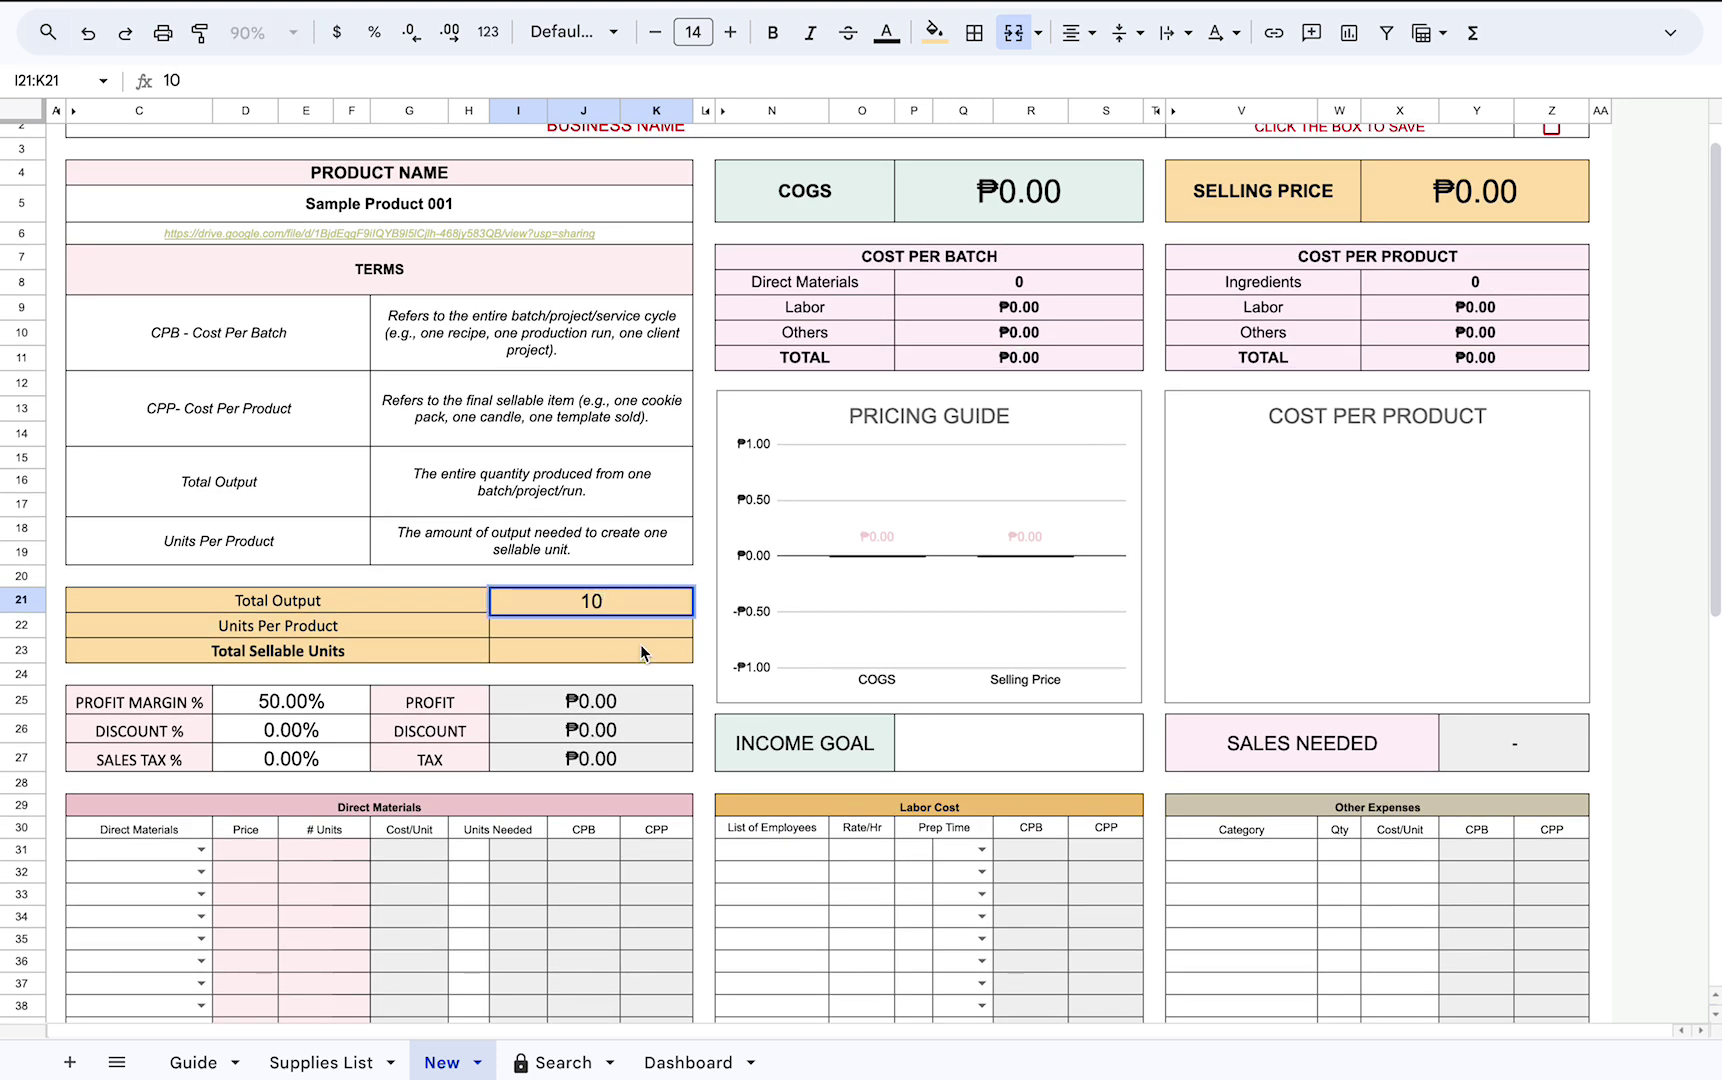
{"action": "key", "text": "Return"}
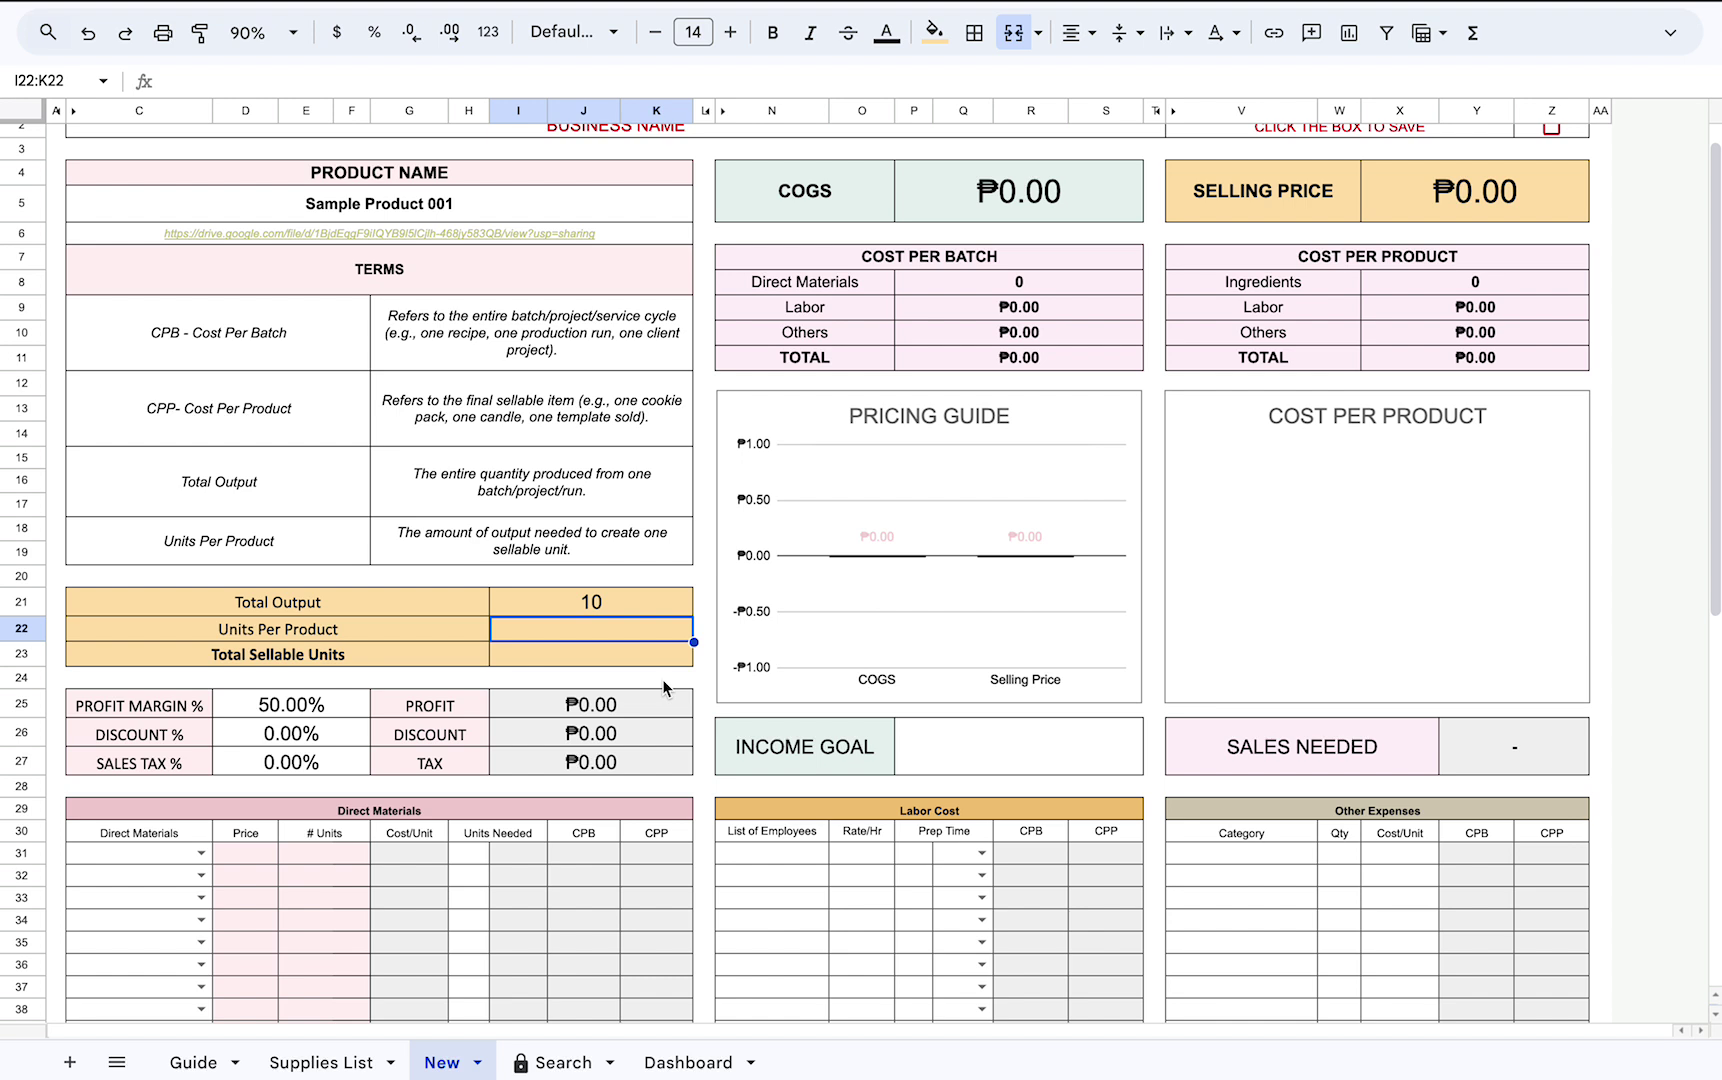
Check the Units Per Product definition in the Terms table, and set Total Output to 50 and Units Per Product to 2.
{"action": "left_click", "coordinate": [486, 536]}
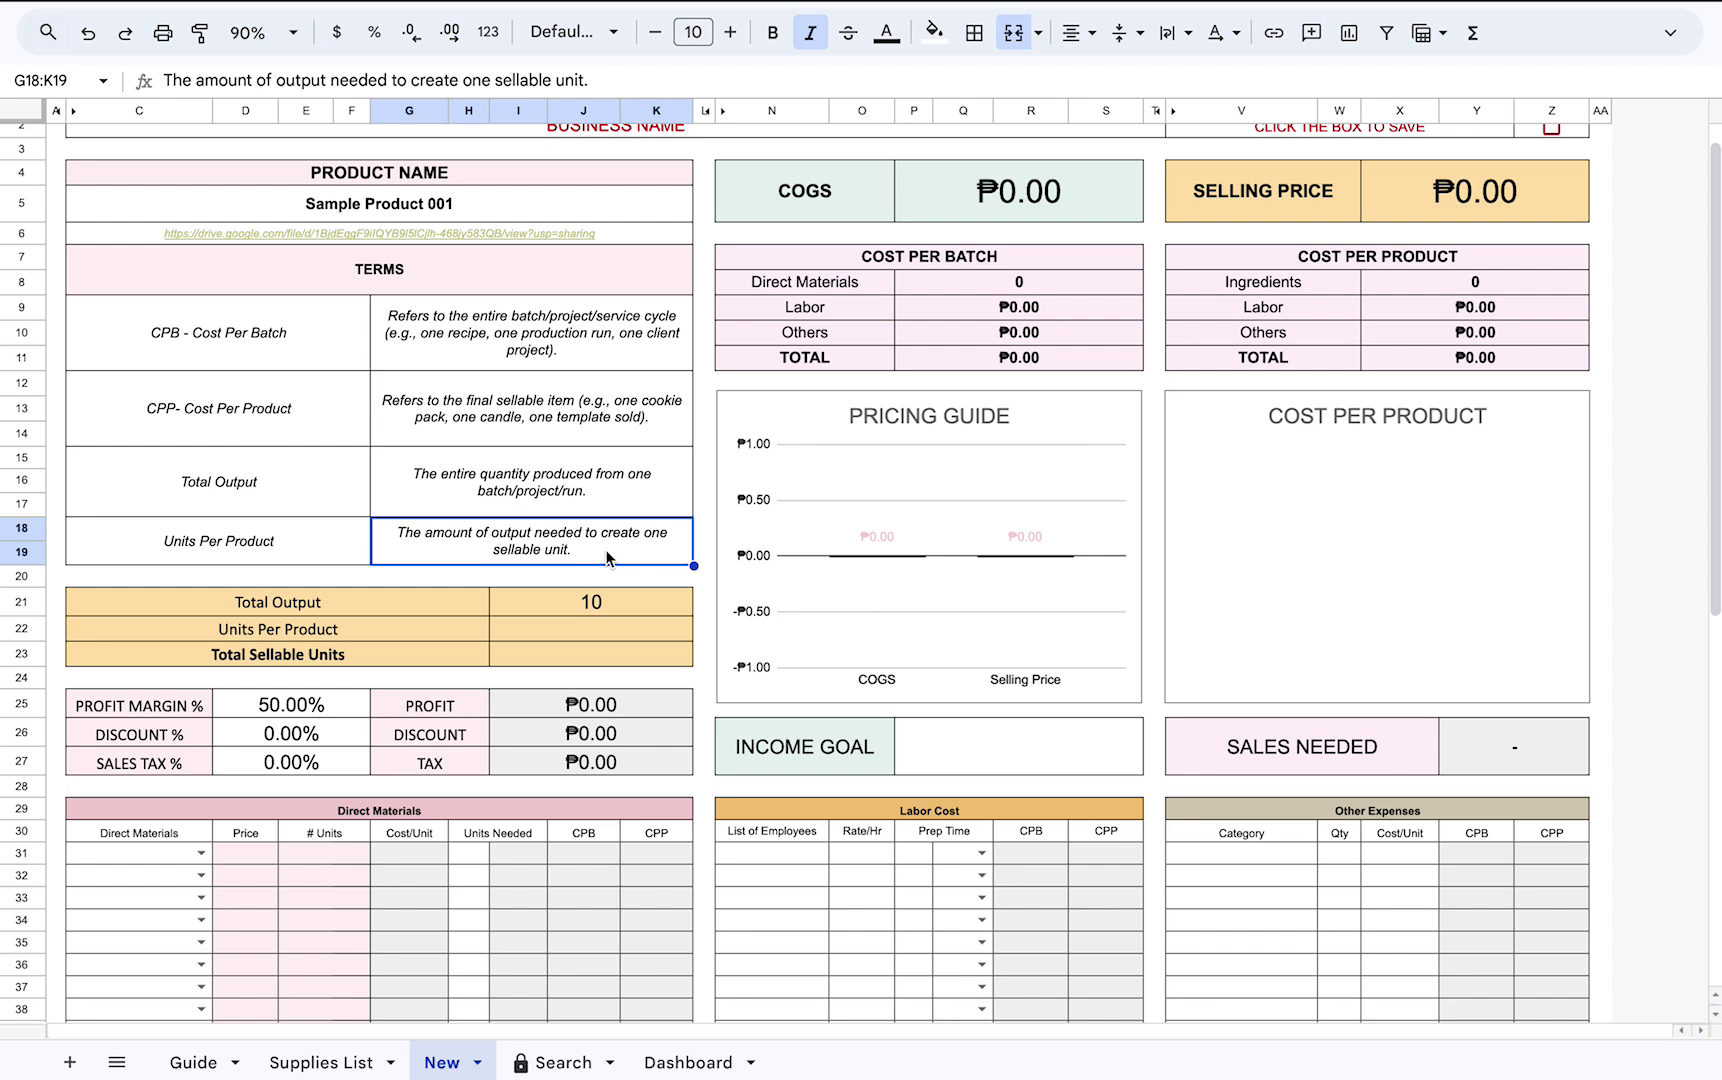
{"action": "left_click", "coordinate": [644, 632]}
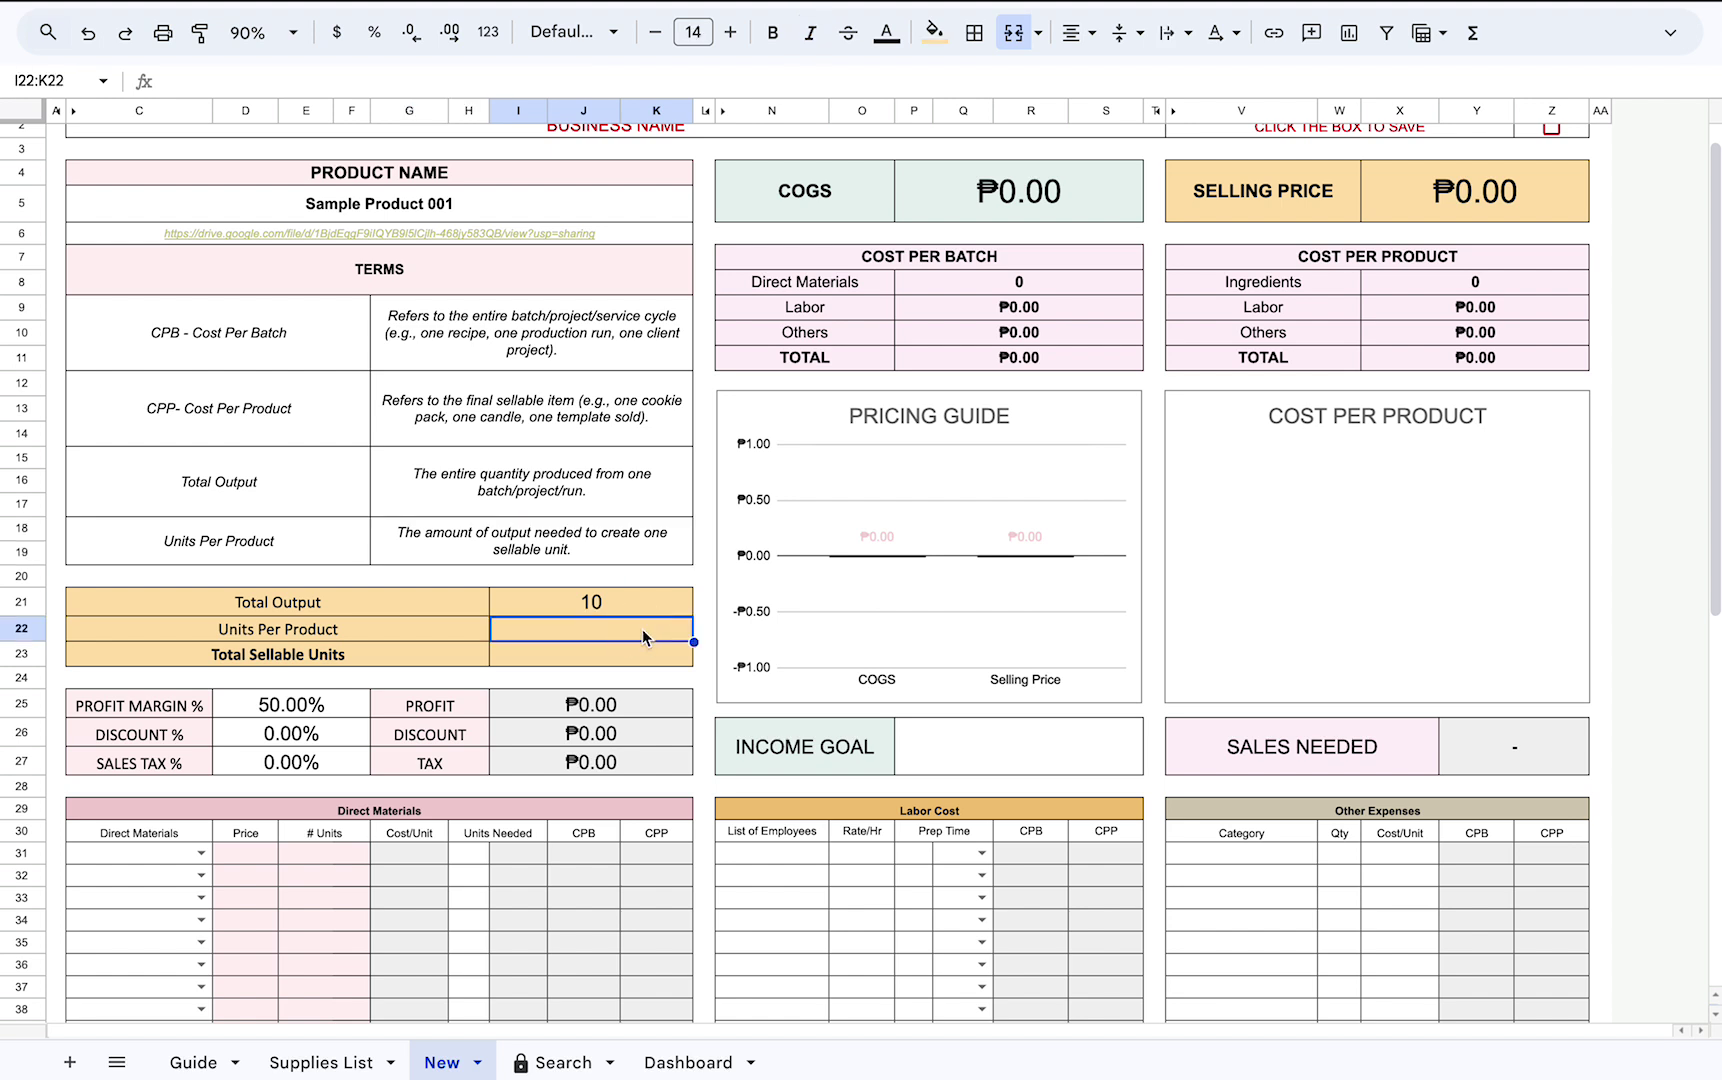
{"action": "left_click", "coordinate": [634, 607]}
{"action": "type", "text": "0"}
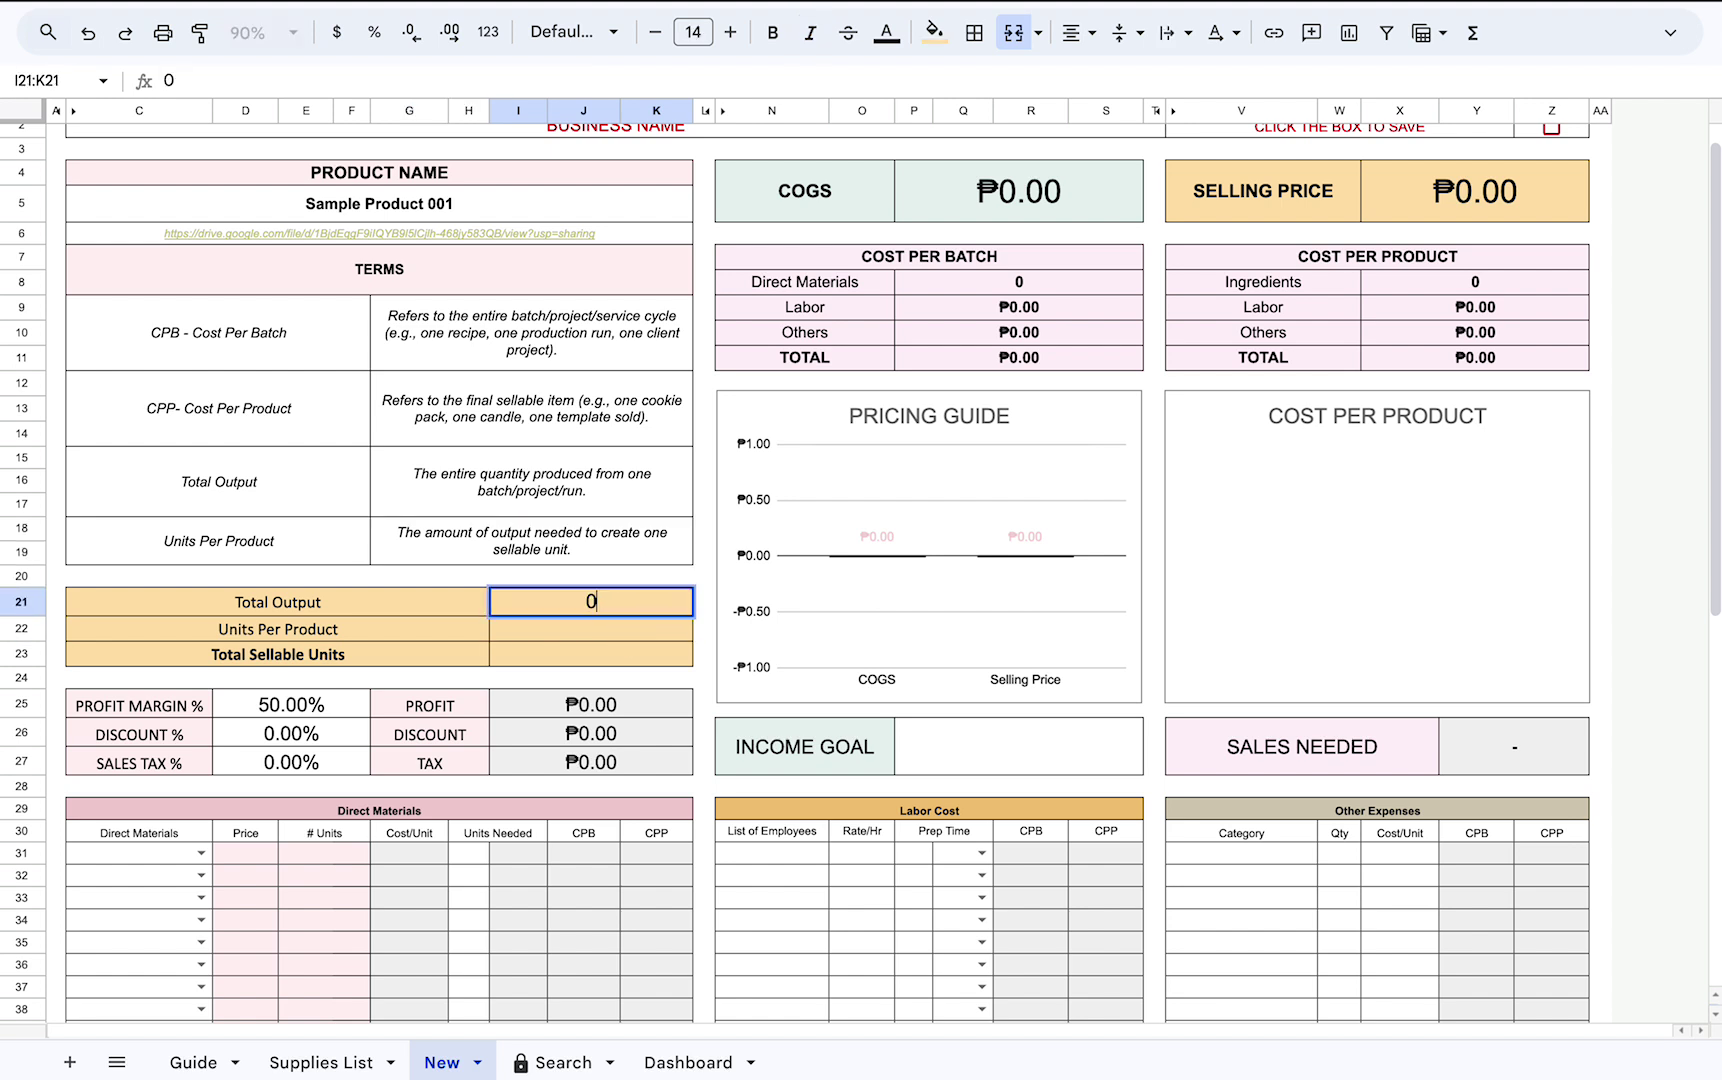
{"action": "key", "text": "BackSpace"}
{"action": "type", "text": "50"}
{"action": "key", "text": "Return"}
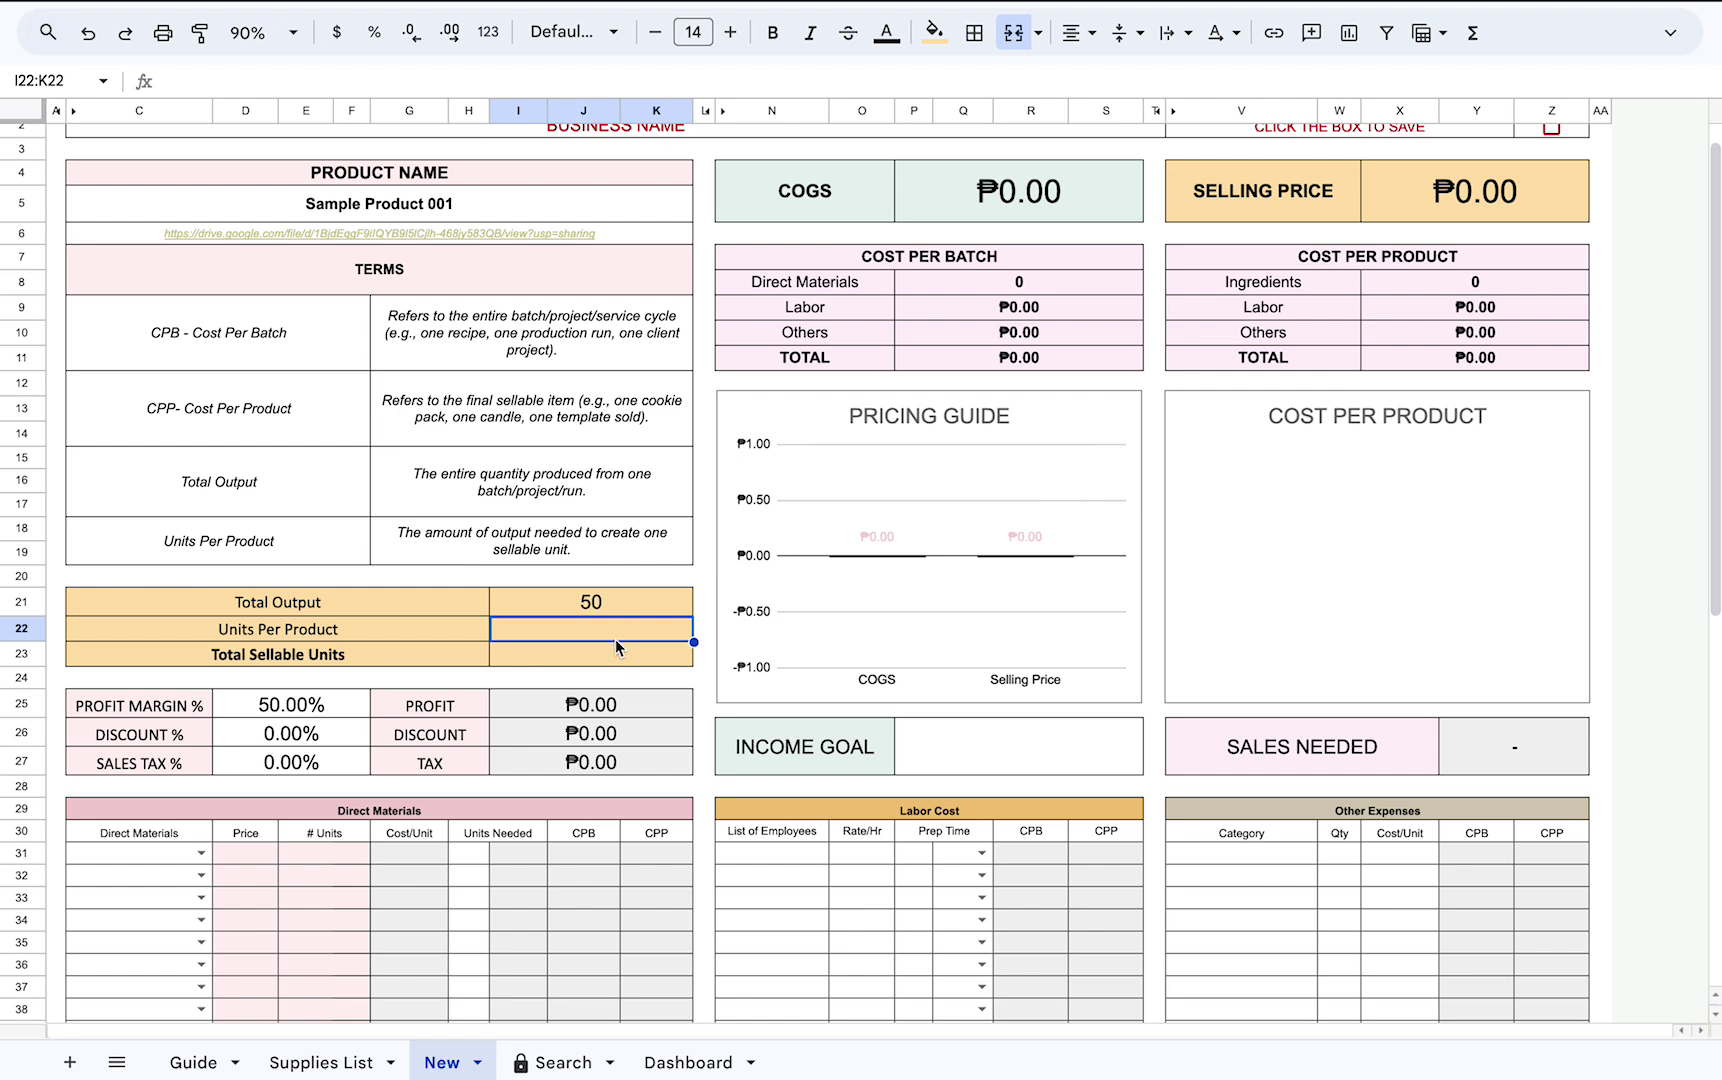
{"action": "type", "text": "2"}
{"action": "left_click", "coordinate": [387, 640]}
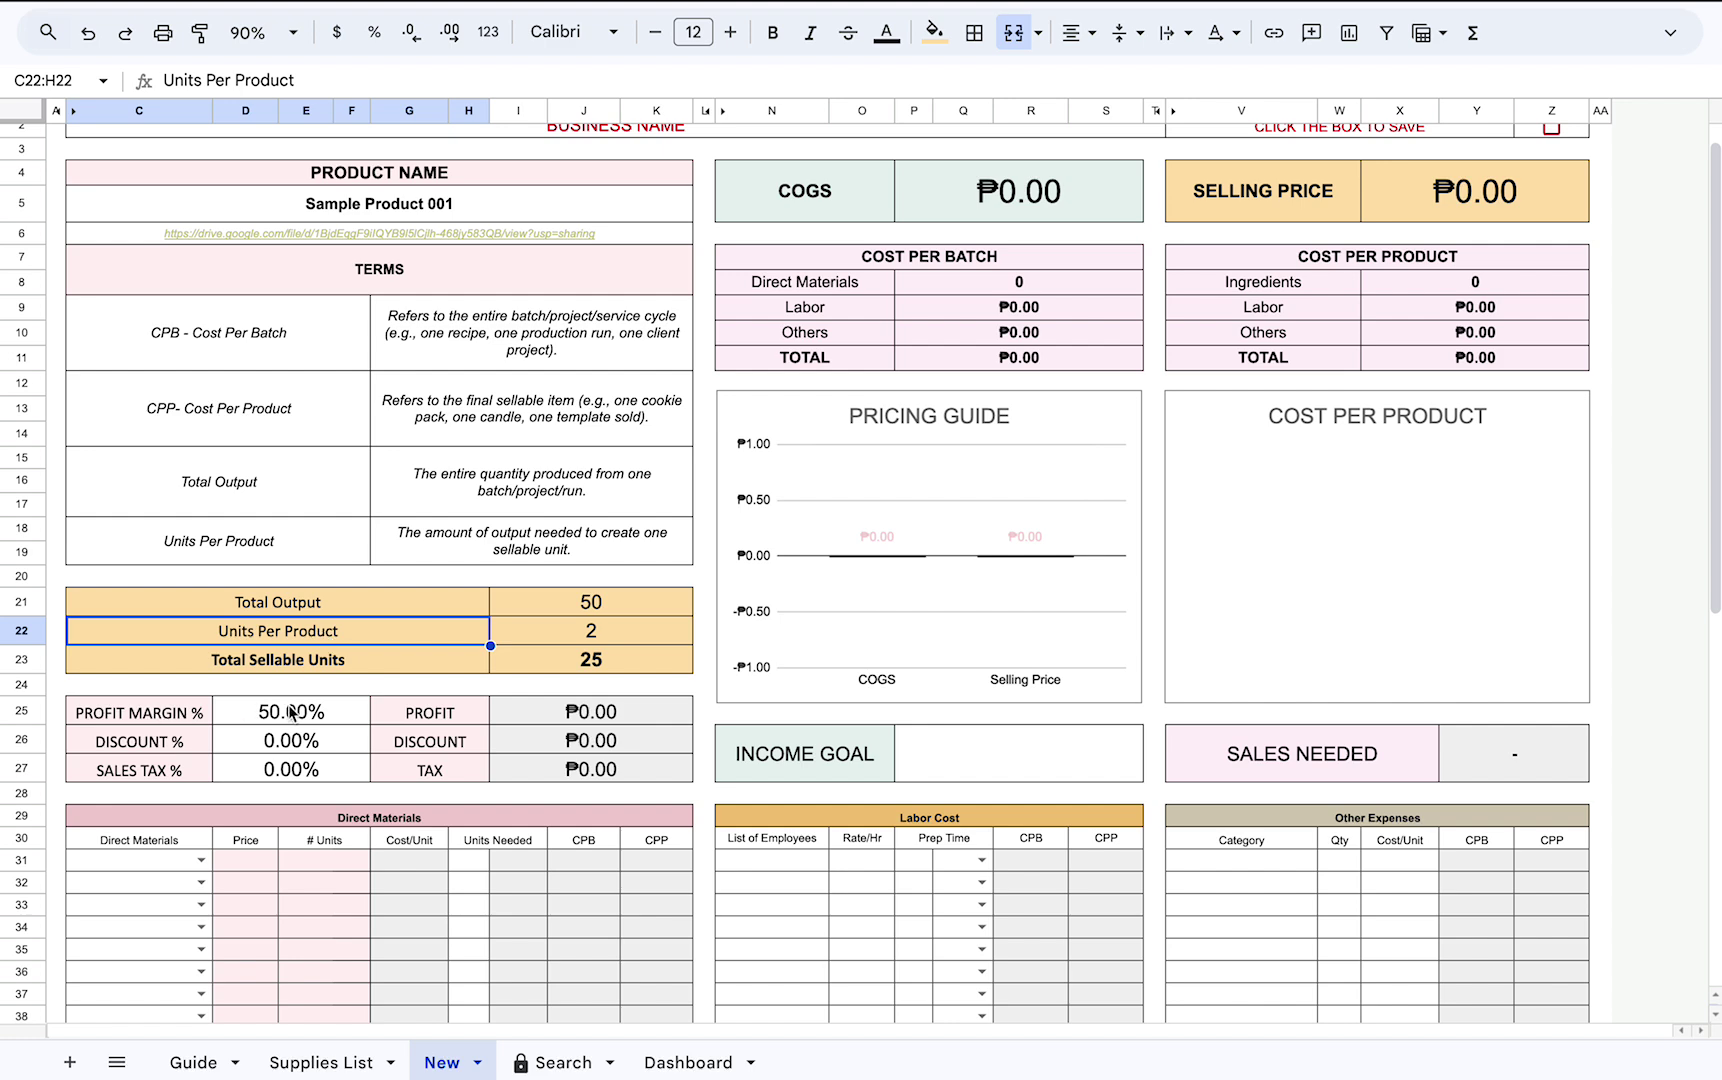
Set the profit margin percentage to 60%.
{"action": "left_click", "coordinate": [362, 722]}
{"action": "scroll", "coordinate": [352, 825], "scroll_direction": "down", "scroll_amount": 1}
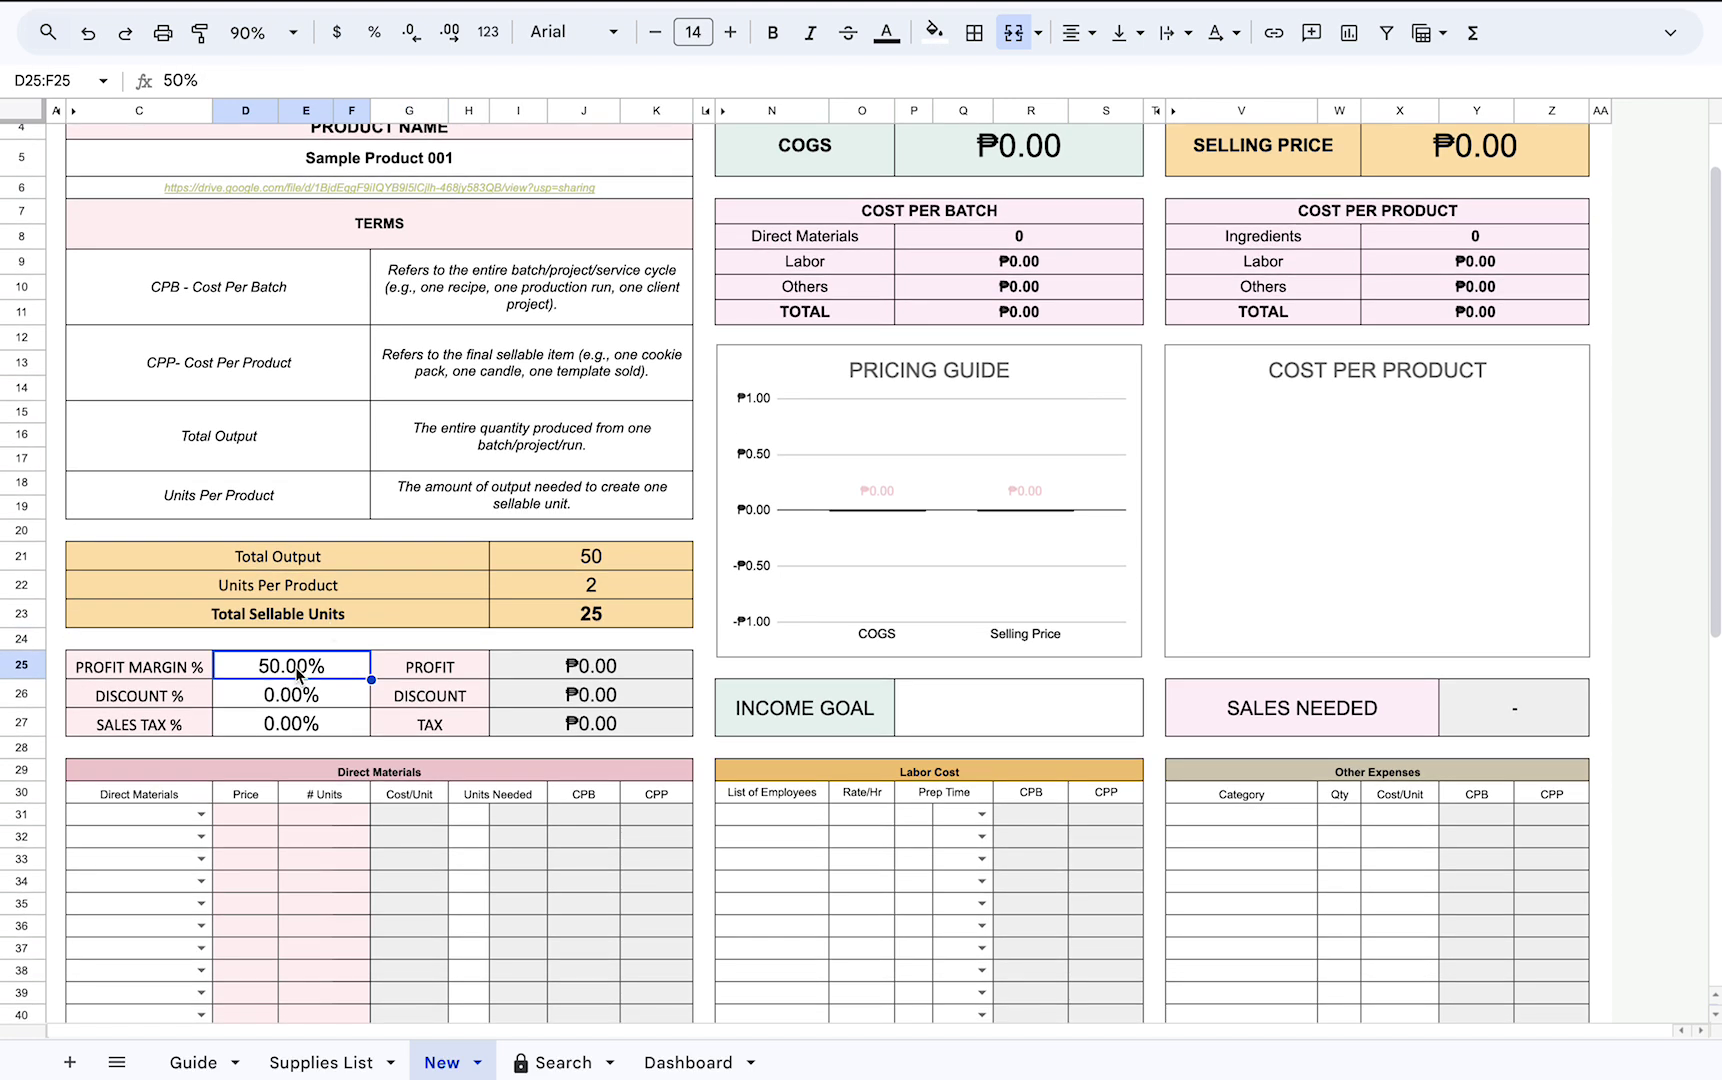
{"action": "type", "text": "5"}
{"action": "key", "text": "BackSpace"}
{"action": "type", "text": "60"}
{"action": "key", "text": "Return"}
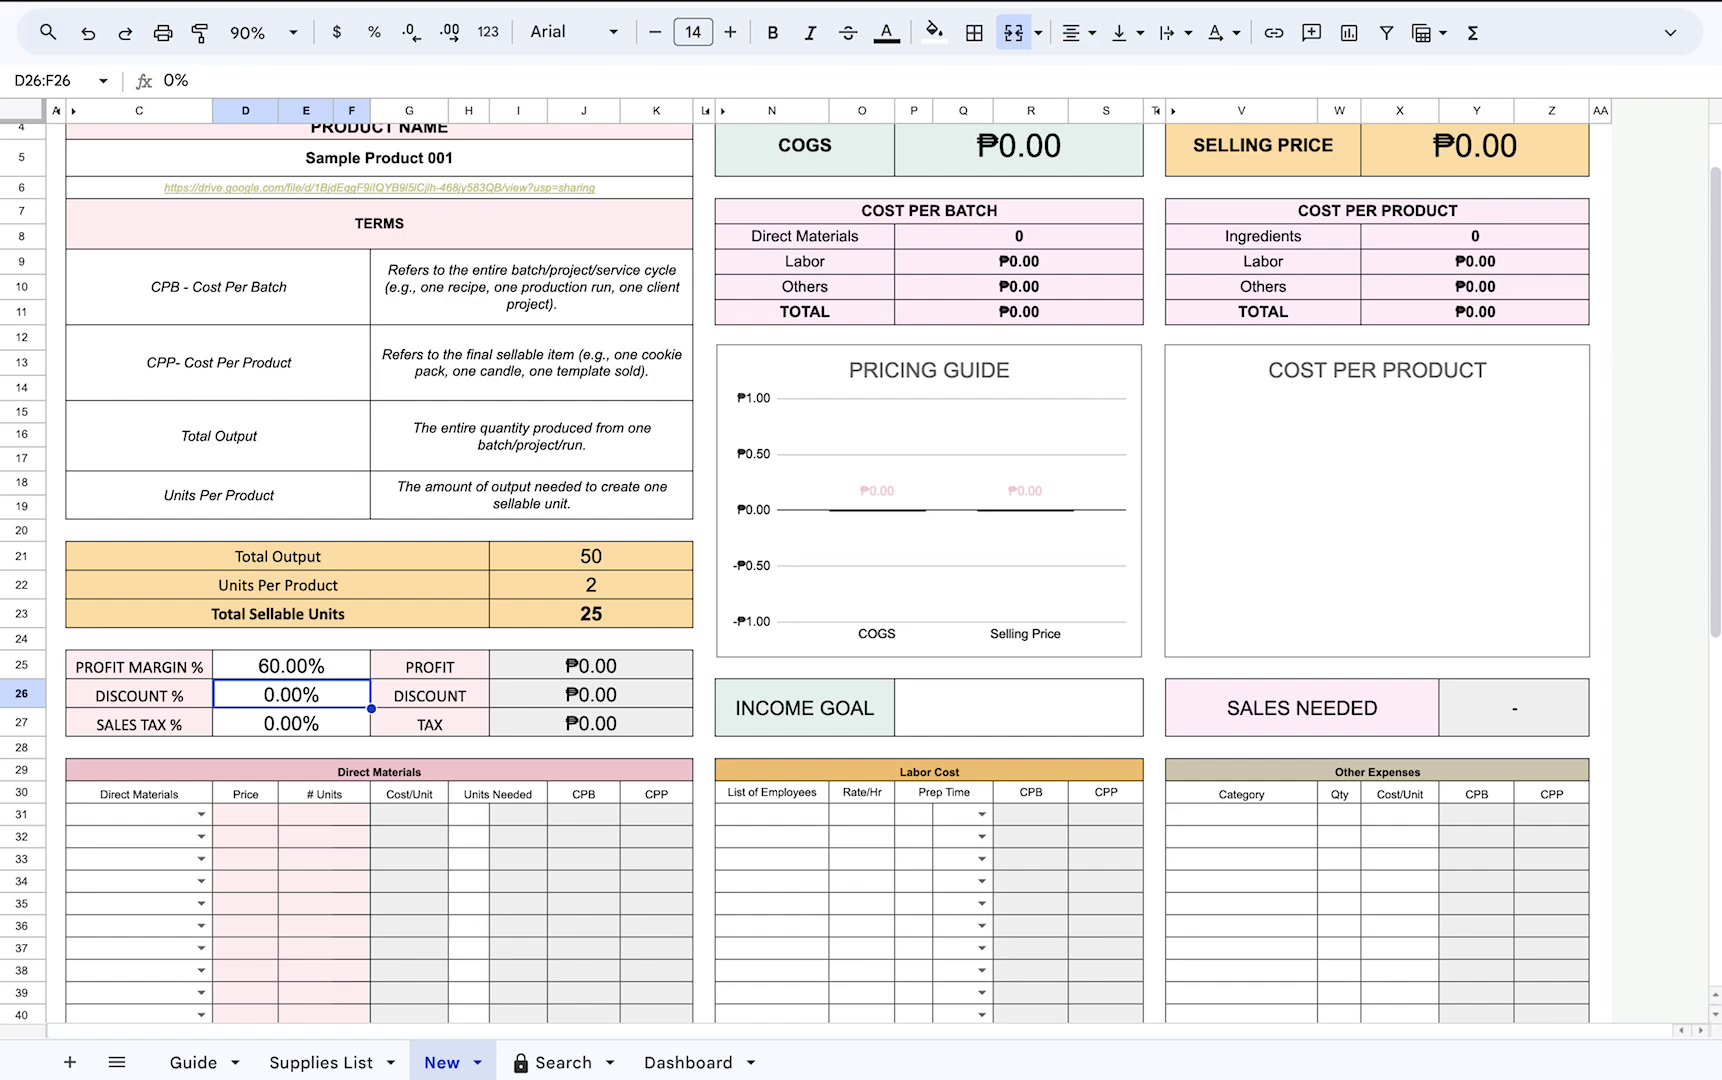
{"action": "scroll", "coordinate": [300, 672], "scroll_direction": "up", "scroll_amount": 1}
{"action": "scroll", "coordinate": [300, 672], "scroll_direction": "down", "scroll_amount": 1}
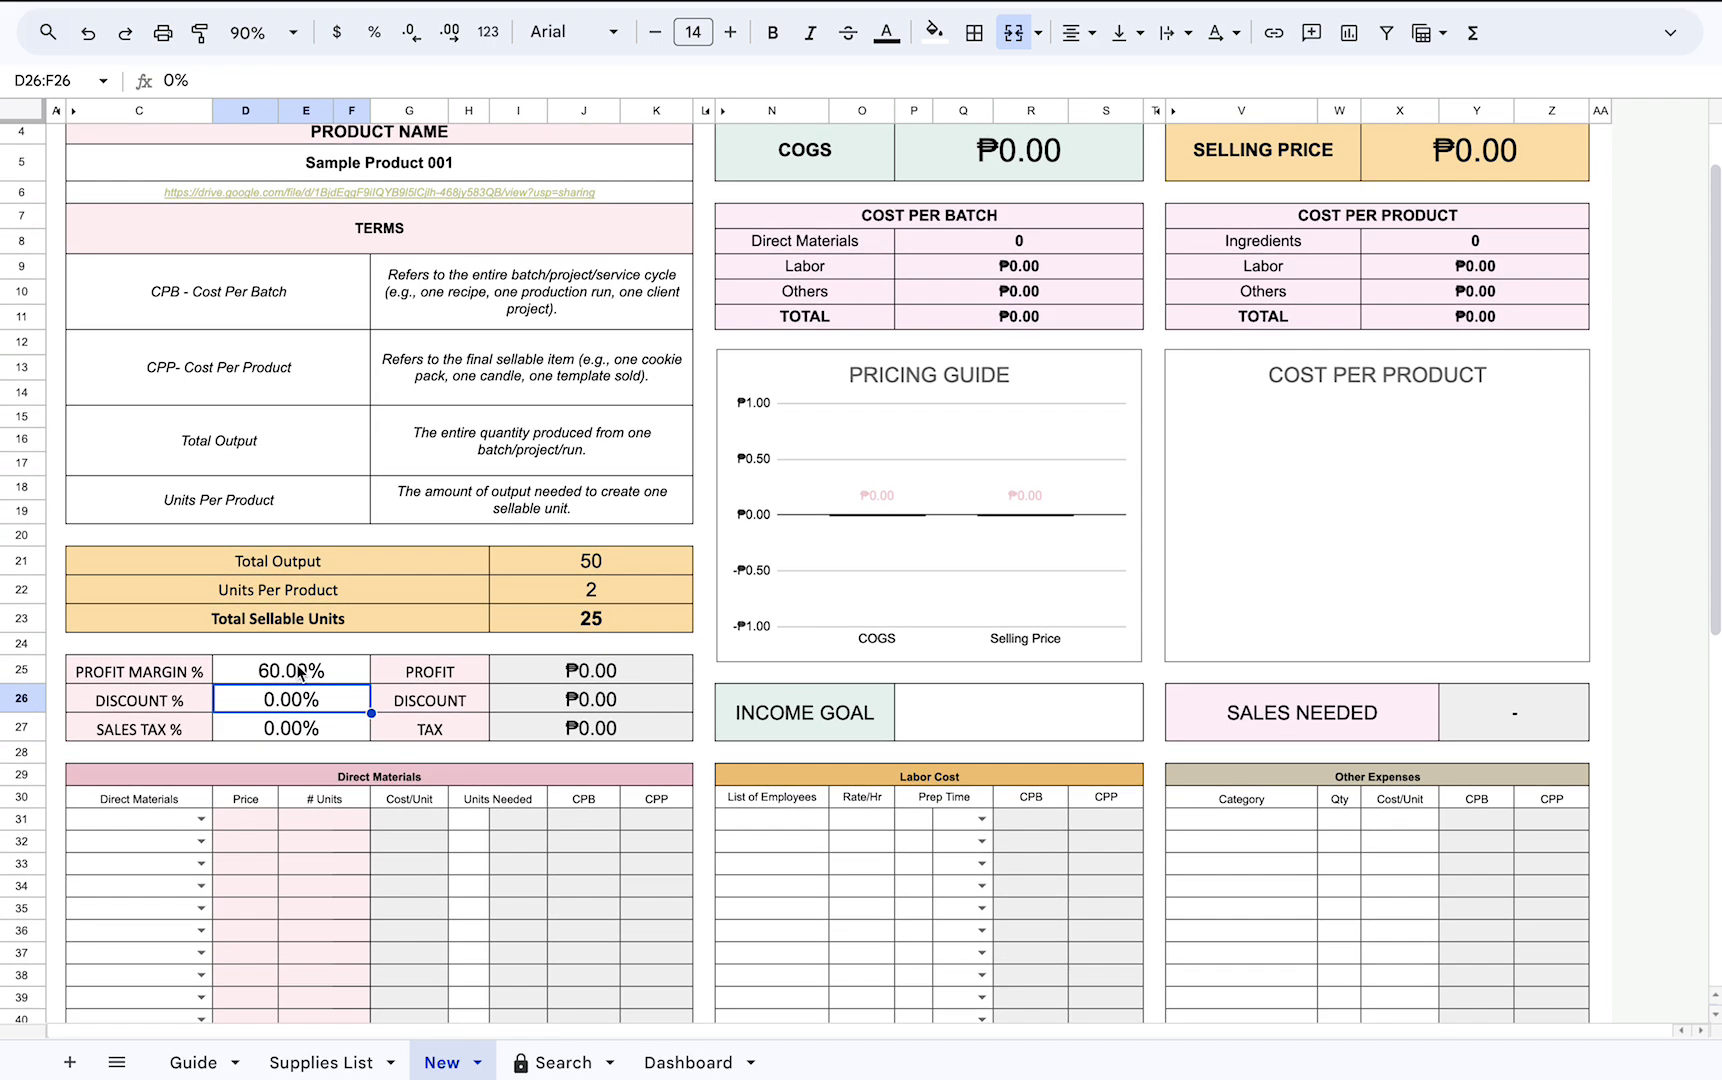
Fill the first three Direct Materials rows with Item A, Item B and Item C.
{"action": "scroll", "coordinate": [261, 900], "scroll_direction": "down", "scroll_amount": 3}
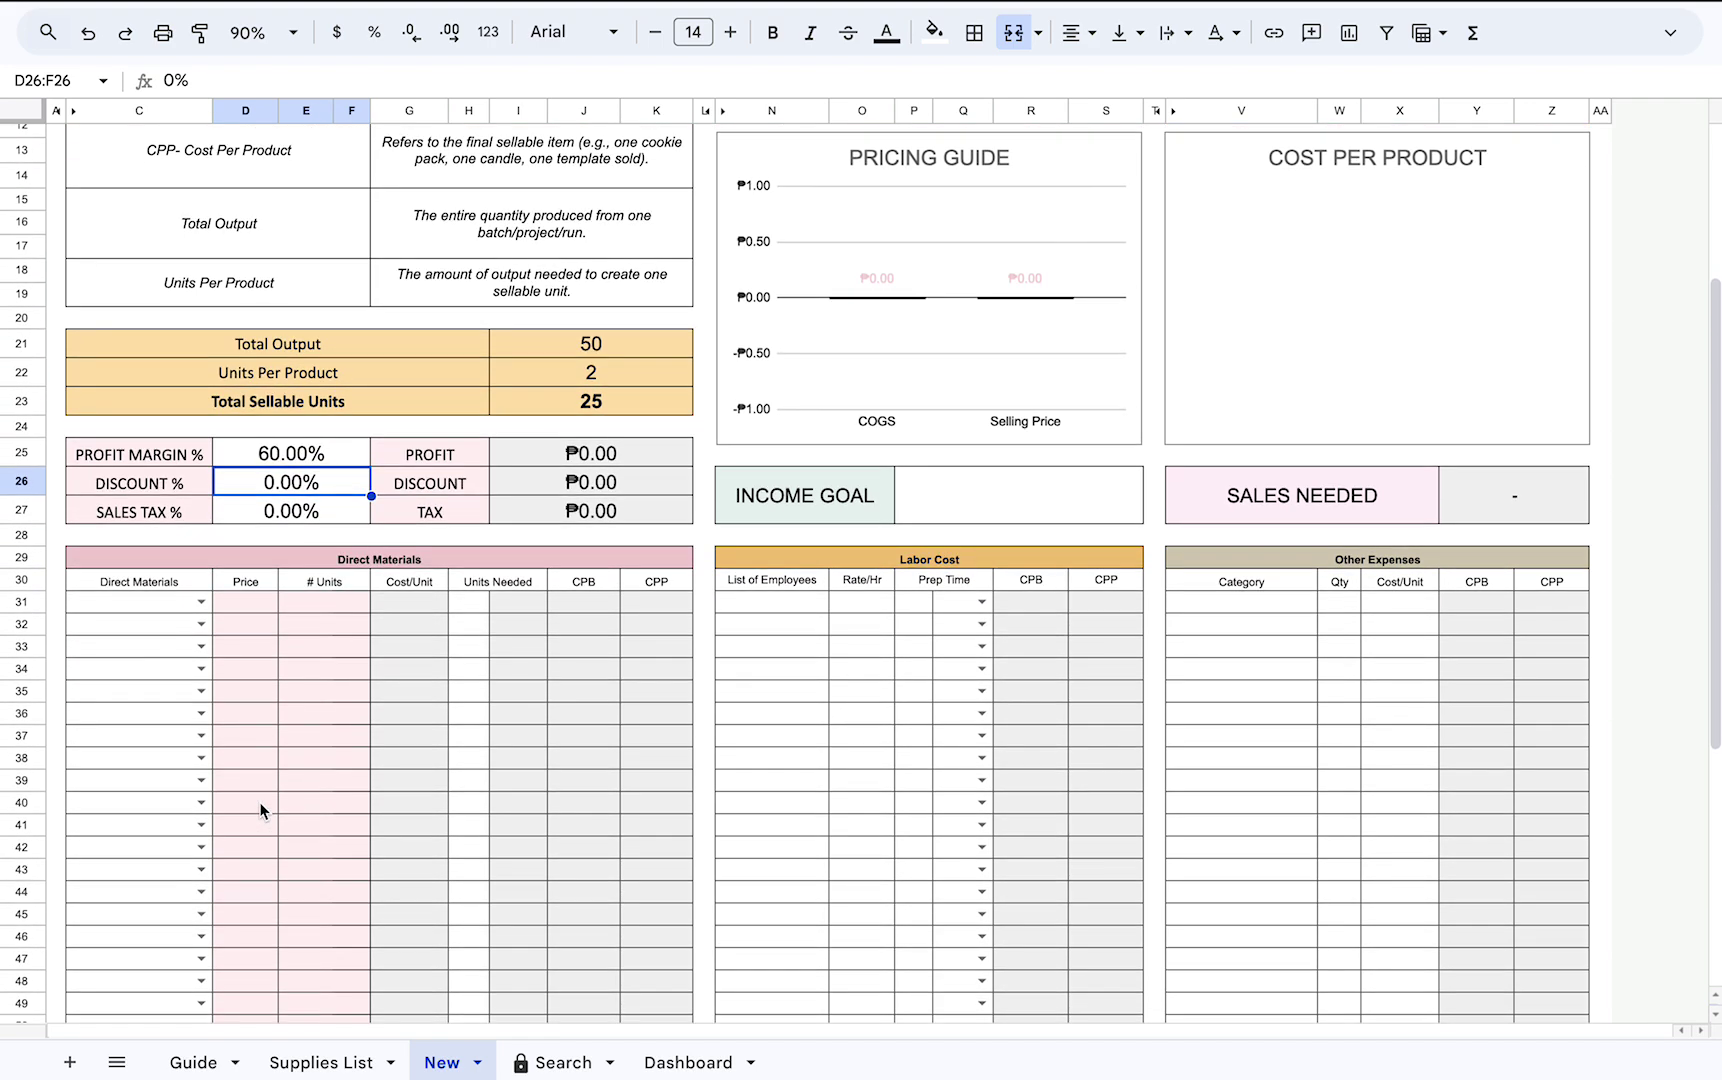
{"action": "scroll", "coordinate": [1434, 367], "scroll_direction": "up", "scroll_amount": 5}
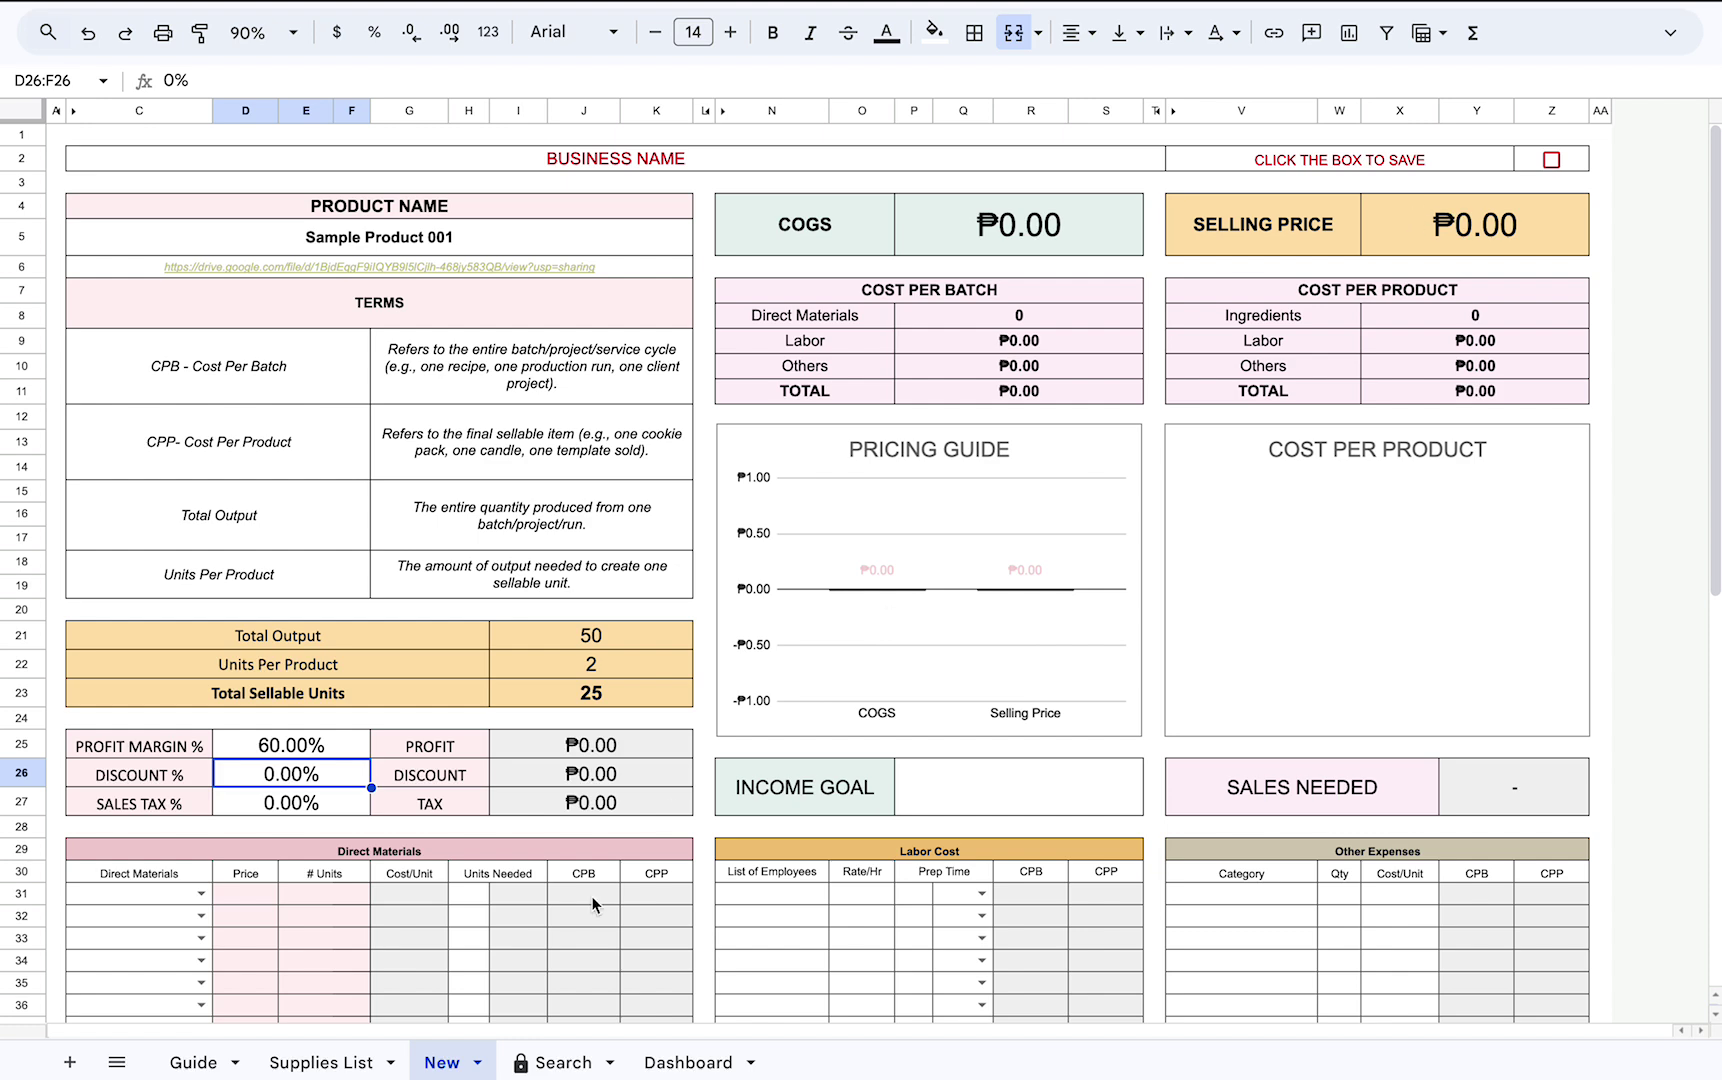
{"action": "scroll", "coordinate": [595, 895], "scroll_direction": "down", "scroll_amount": 5}
{"action": "left_click", "coordinate": [170, 641]}
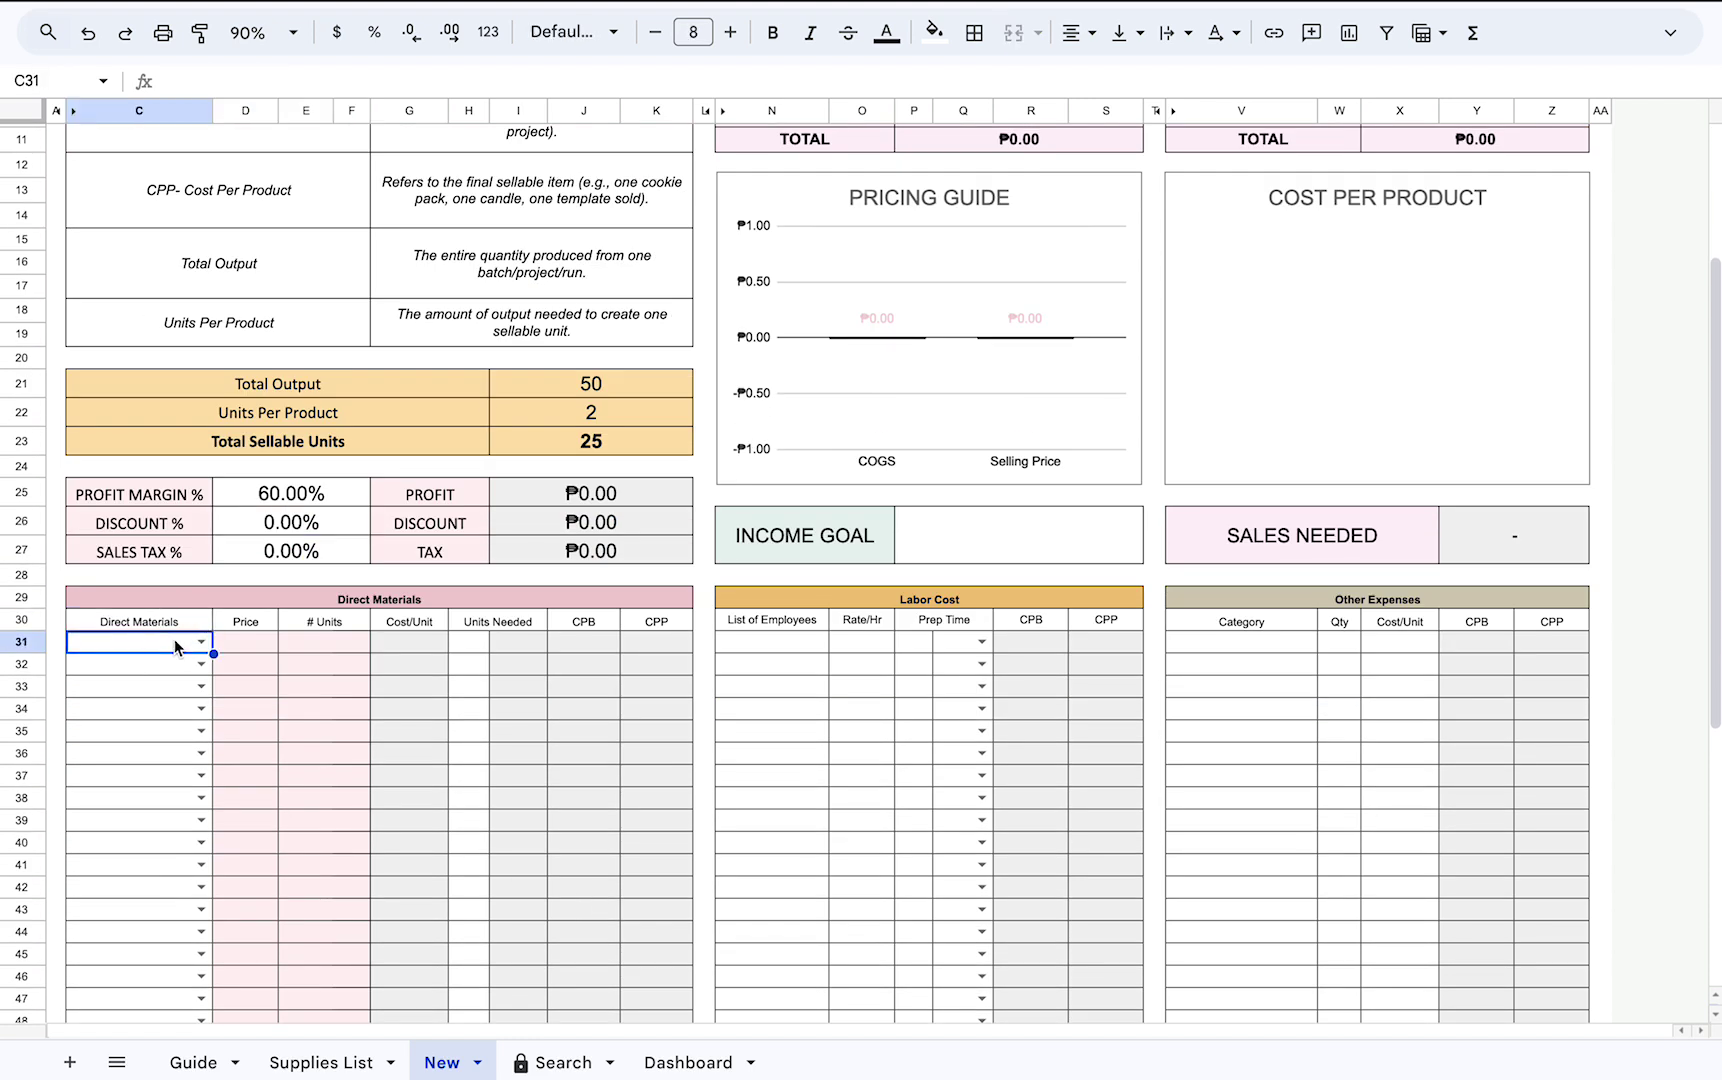
{"action": "type", "text": "it"}
{"action": "left_click", "coordinate": [158, 670]}
{"action": "left_click", "coordinate": [165, 668]}
{"action": "left_click", "coordinate": [164, 672]}
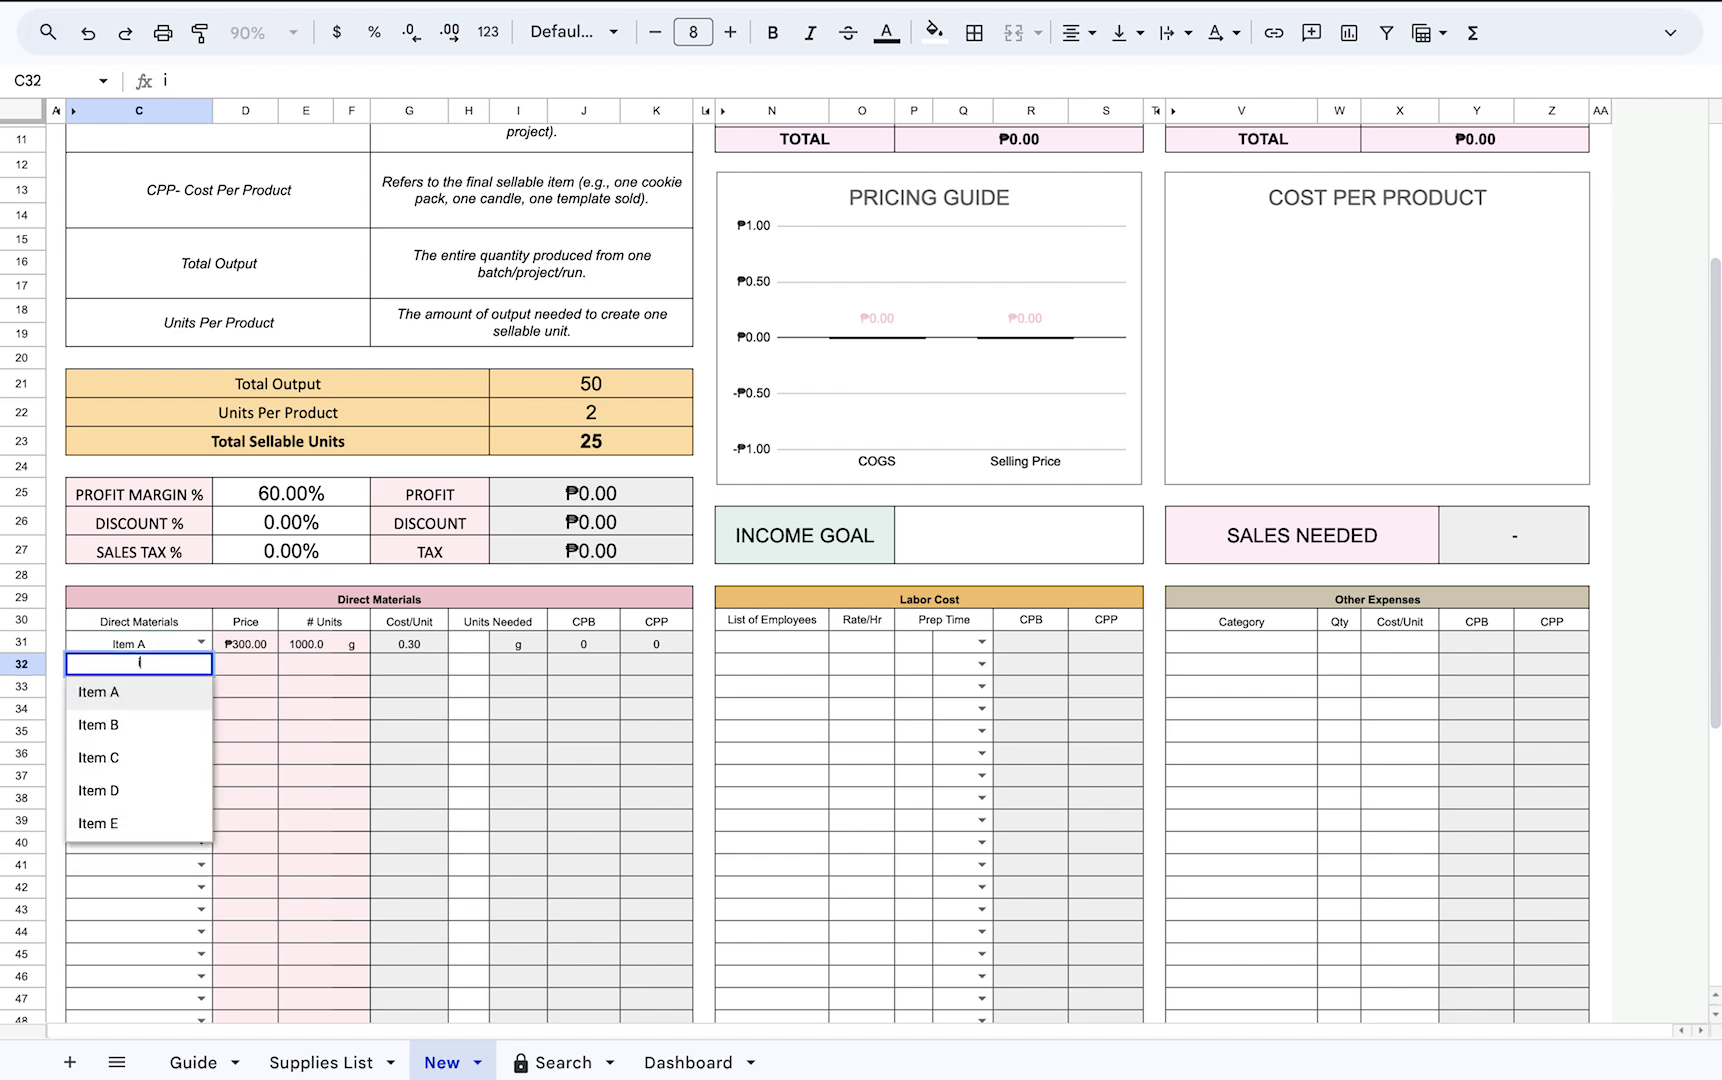
{"action": "left_click", "coordinate": [142, 724]}
{"action": "left_click", "coordinate": [147, 704]}
{"action": "left_click", "coordinate": [147, 690]}
{"action": "type", "text": "iem"}
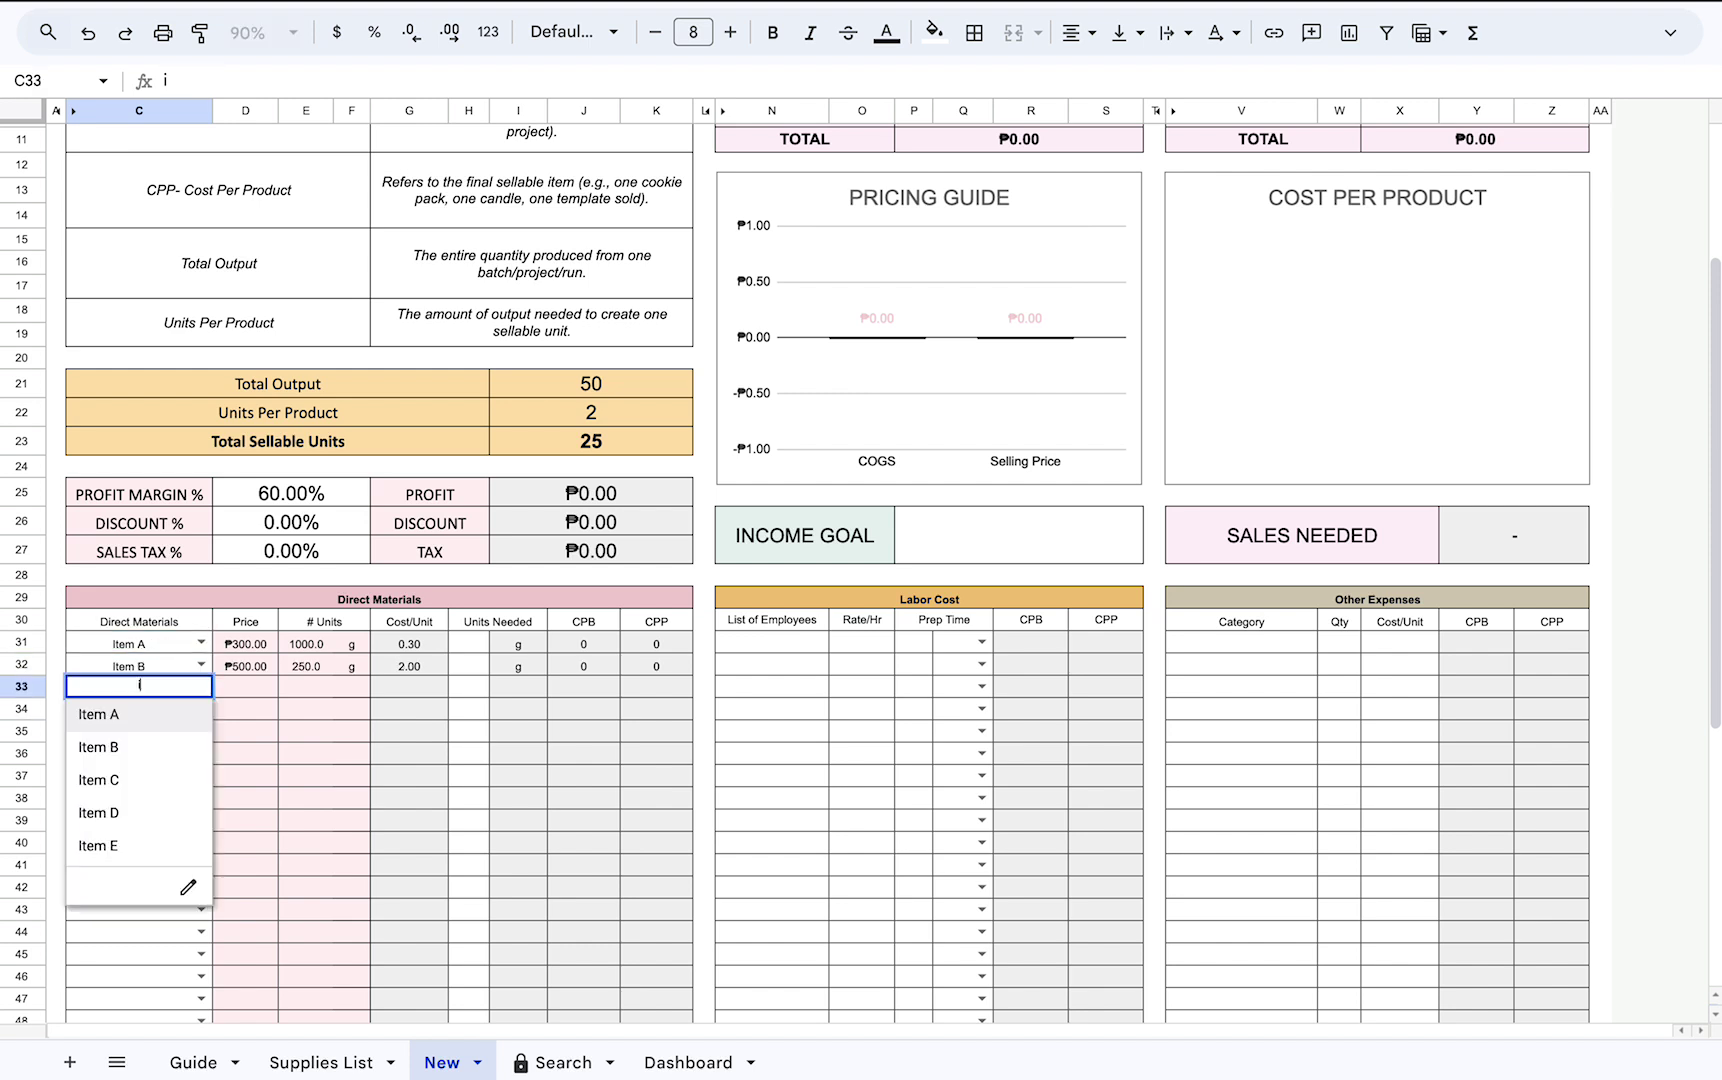
{"action": "key", "text": "BackSpace"}
{"action": "key", "text": "BackSpace"}
{"action": "left_click", "coordinate": [176, 782]}
Enter the Units Needed for the direct materials: 400 for Item A, 200 for Item B and 100 for Item C.
{"action": "left_click", "coordinate": [462, 646]}
{"action": "left_click", "coordinate": [495, 626]}
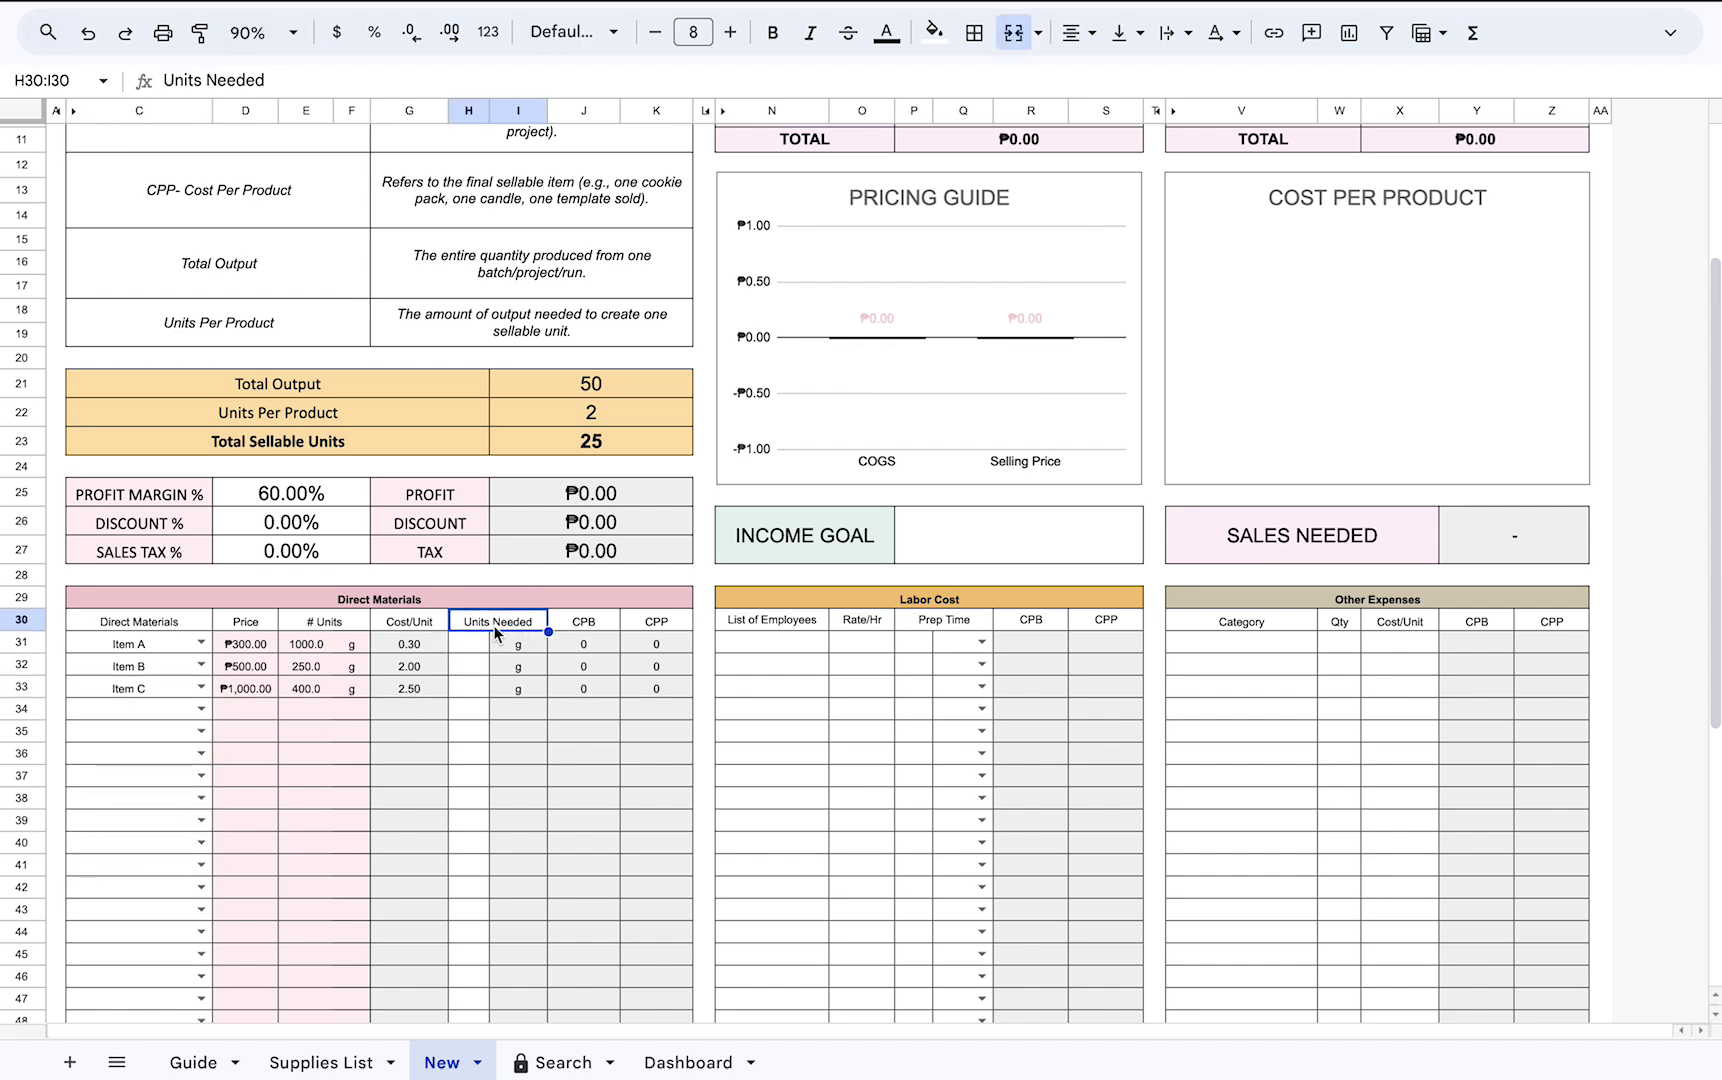
{"action": "left_click", "coordinate": [470, 645]}
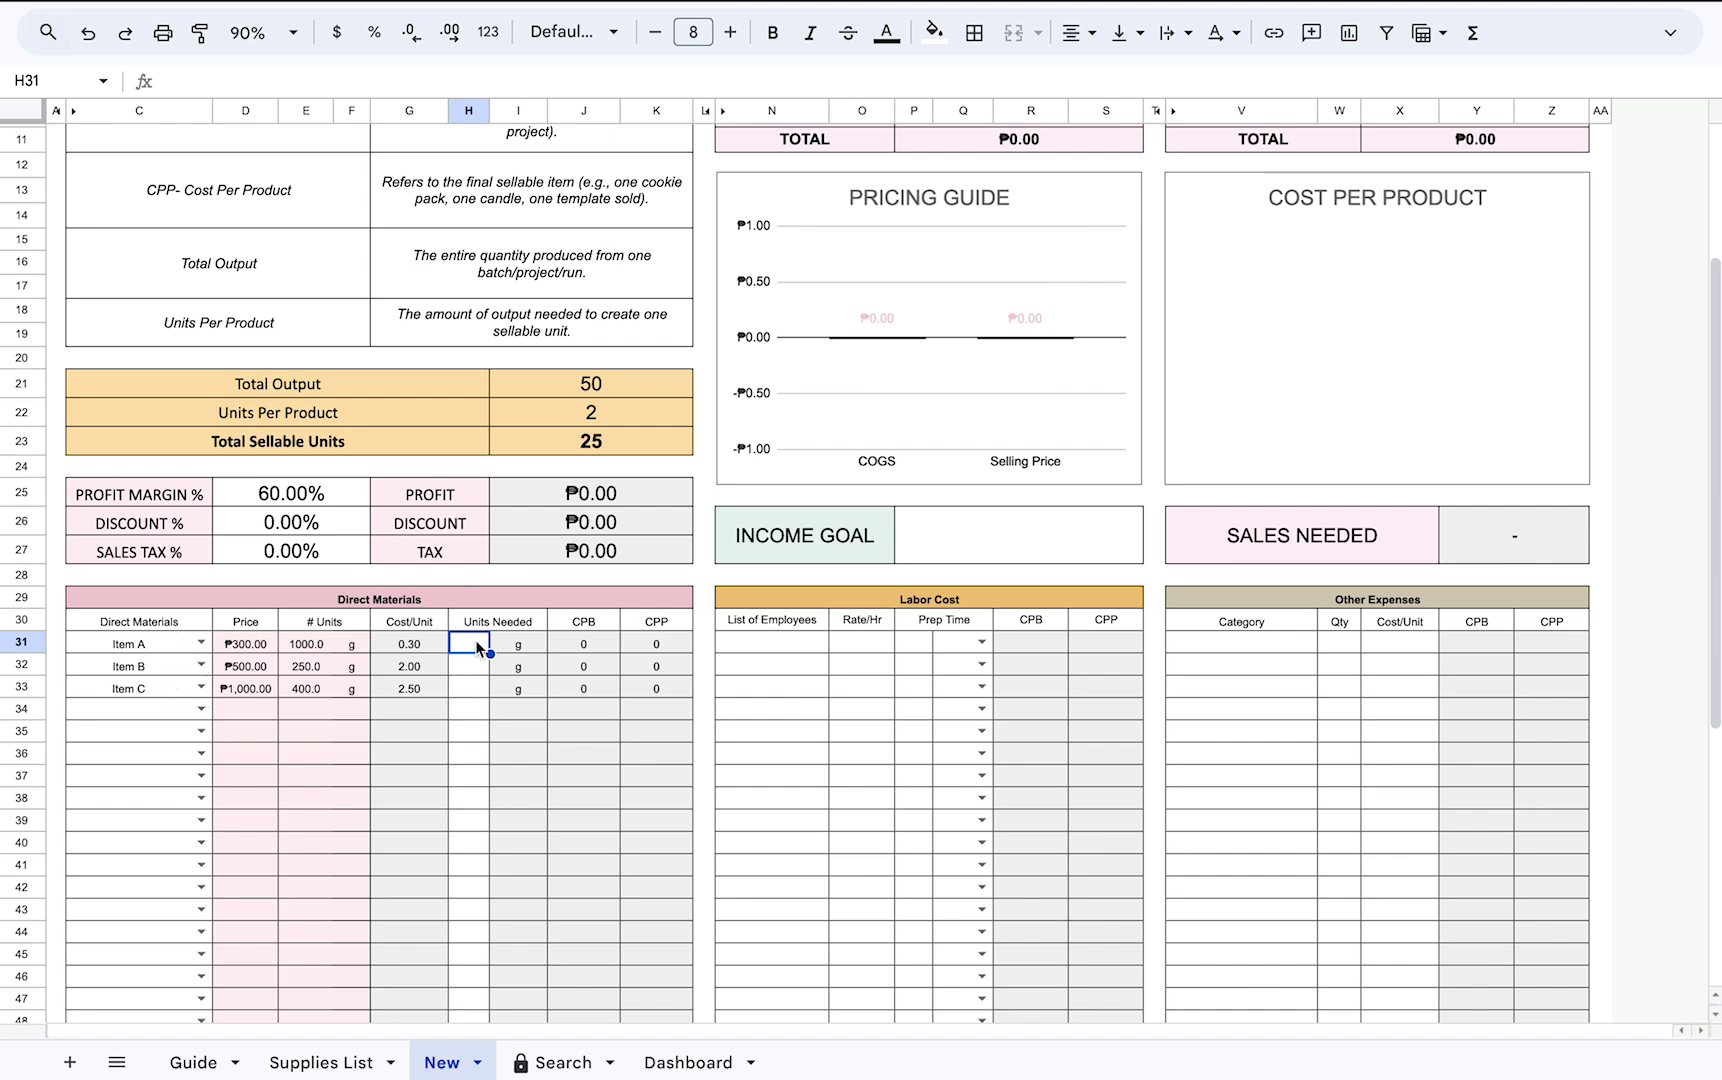
{"action": "scroll", "coordinate": [478, 710], "scroll_direction": "up", "scroll_amount": 2}
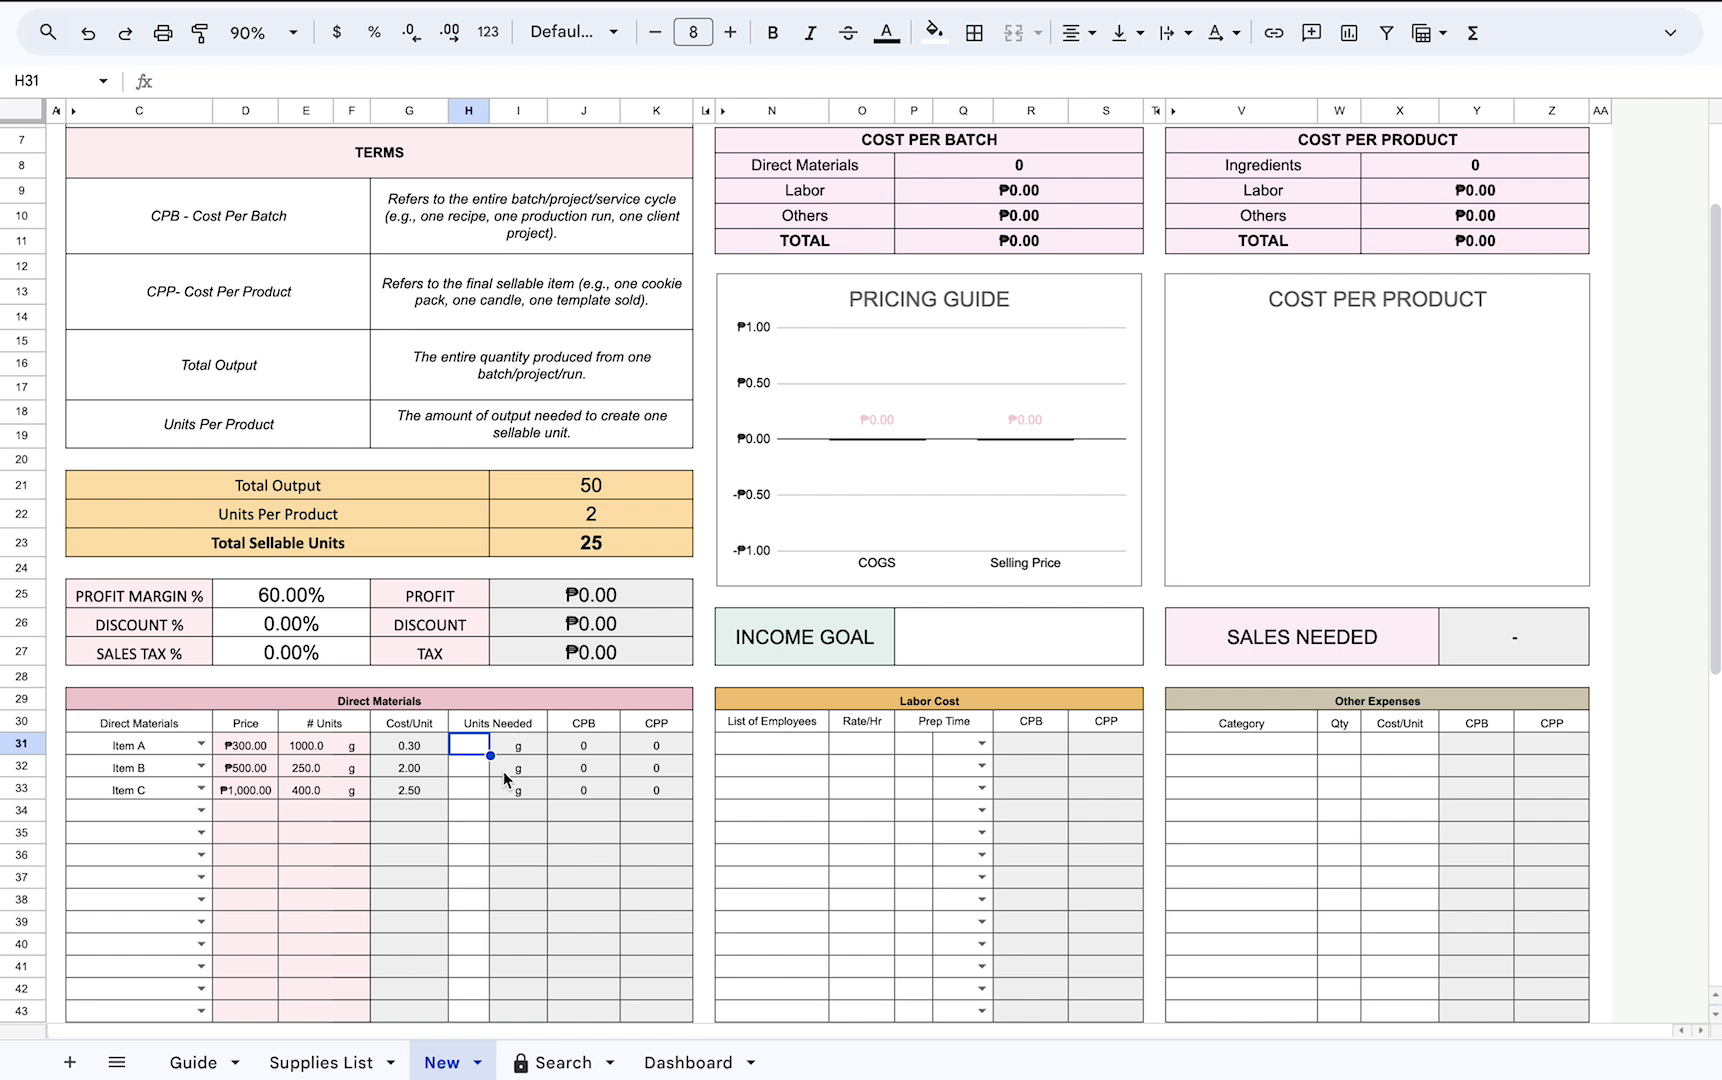
{"action": "type", "text": "400"}
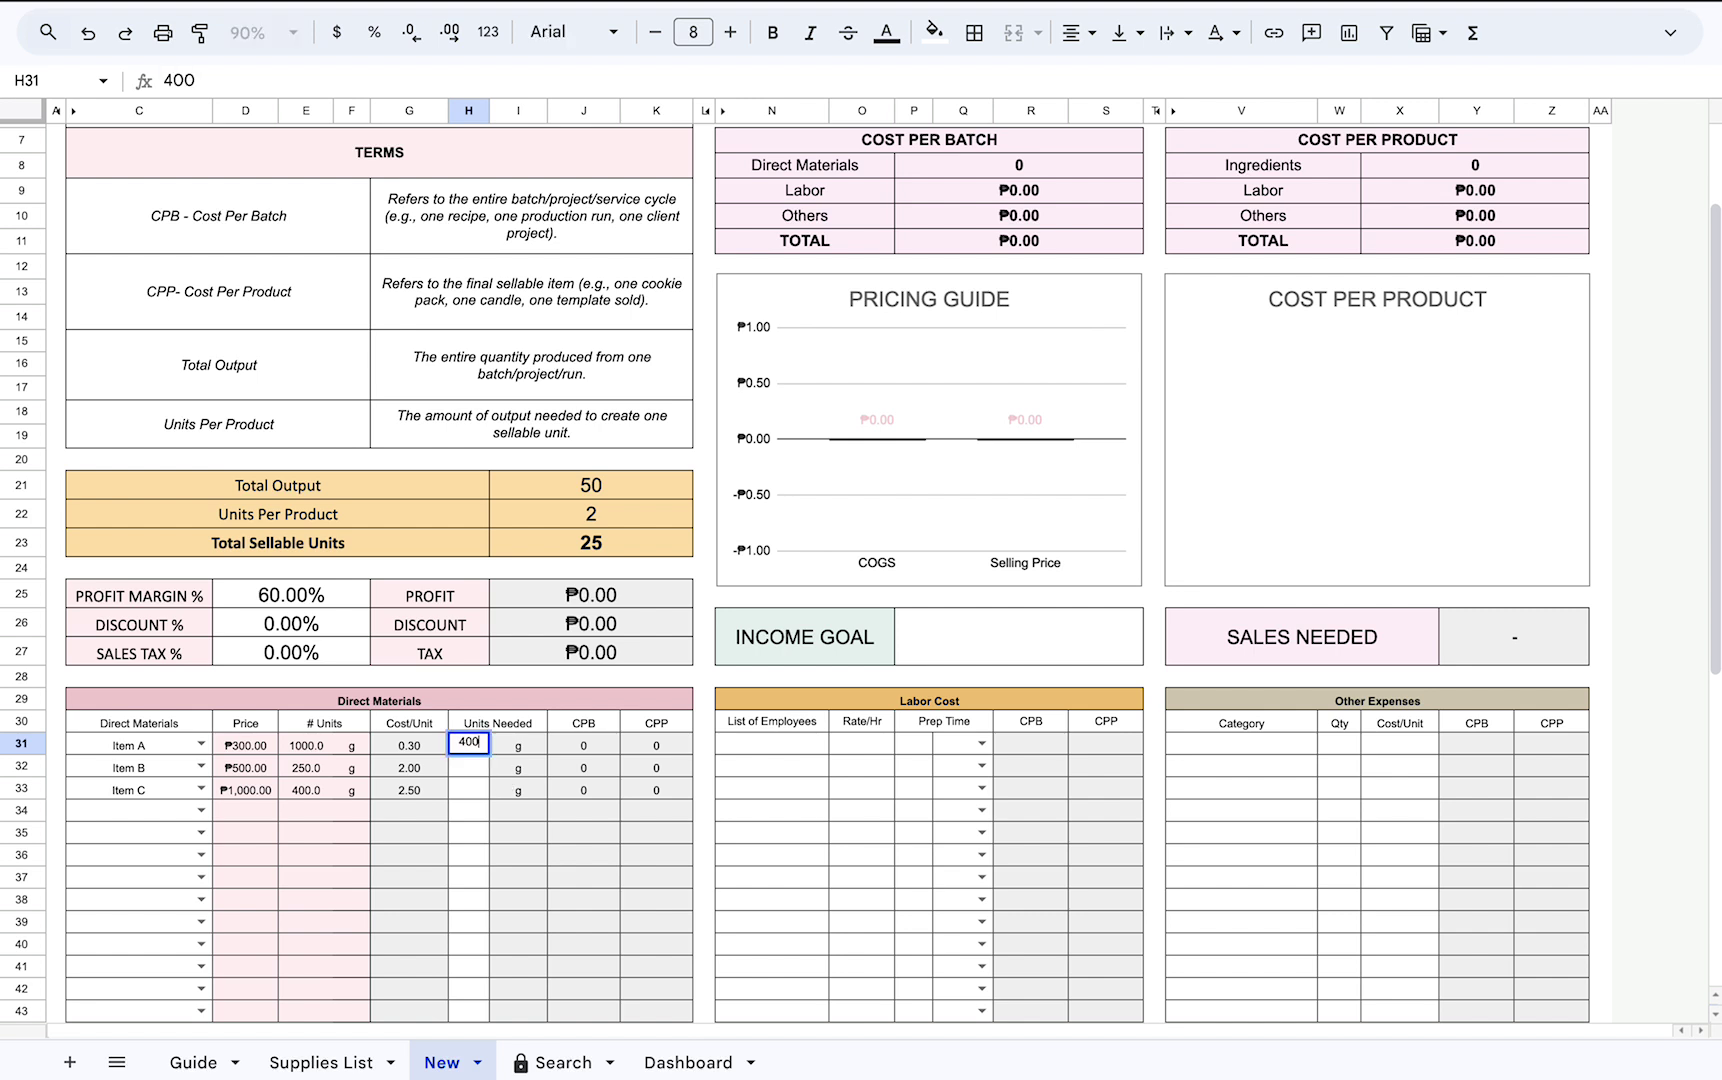
{"action": "key", "text": "Return"}
{"action": "type", "text": "200"}
{"action": "key", "text": "Return"}
{"action": "type", "text": "100"}
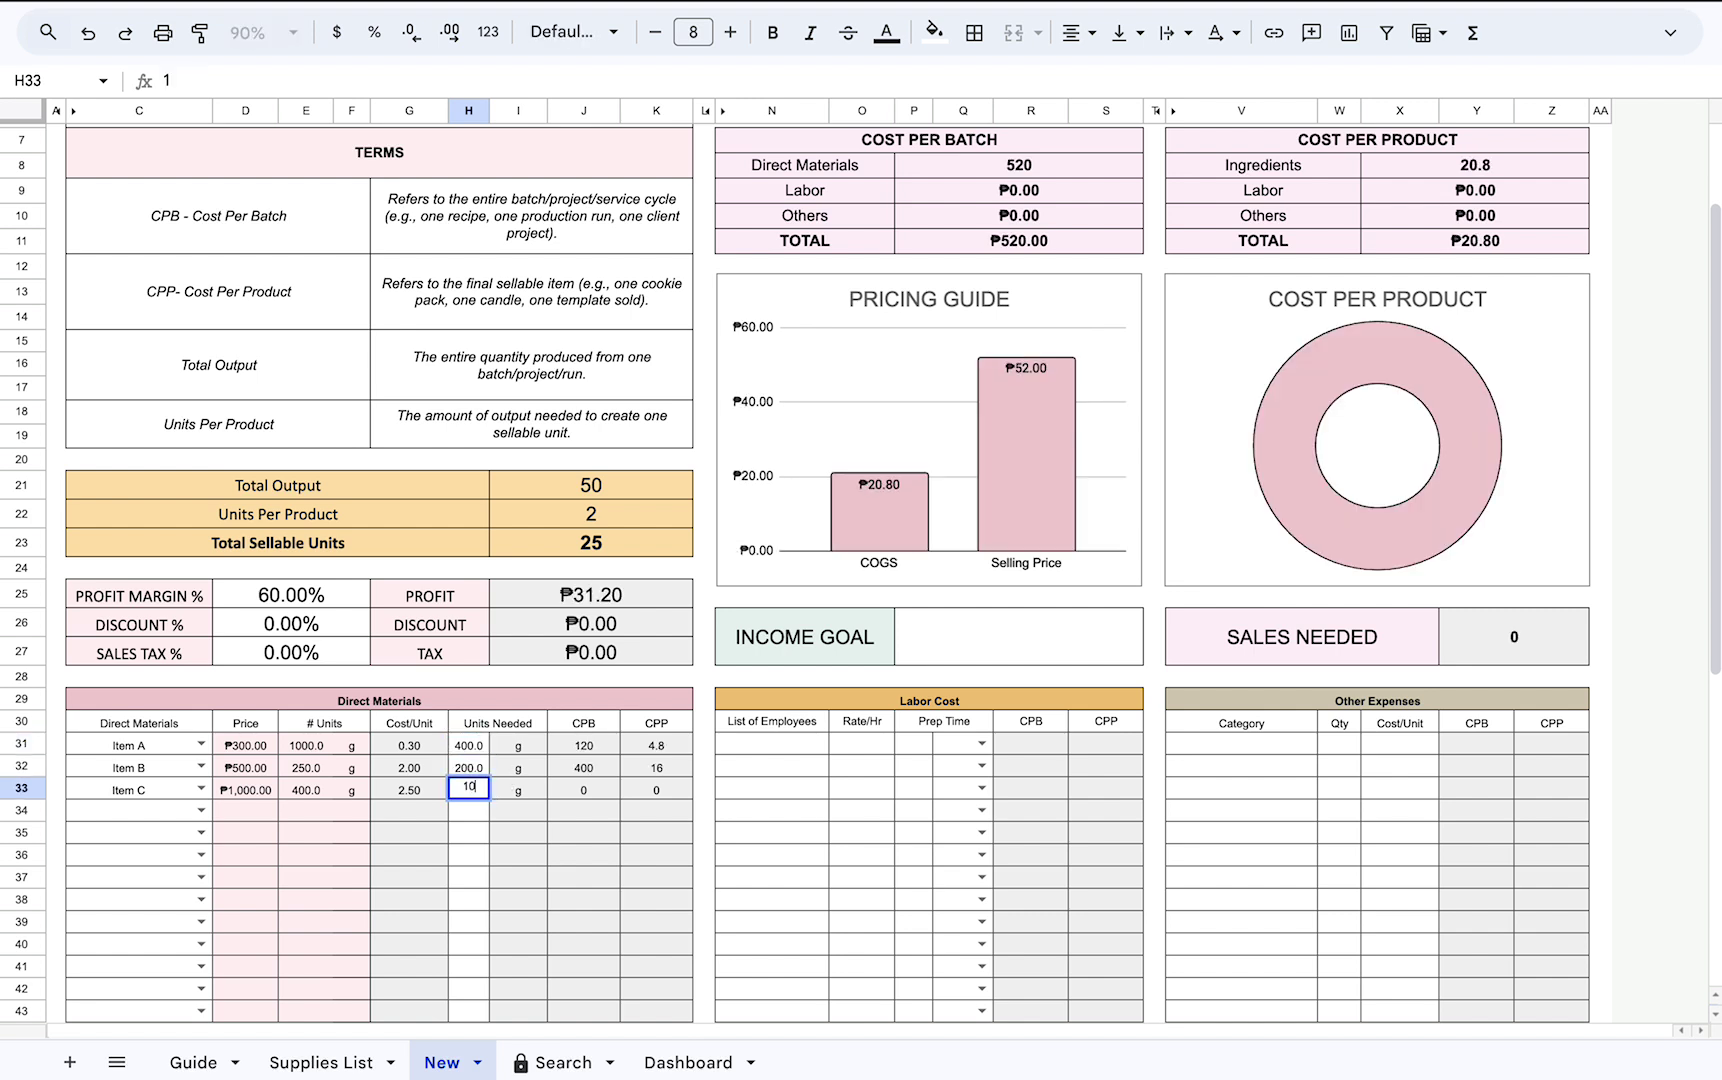
{"action": "key", "text": "Return"}
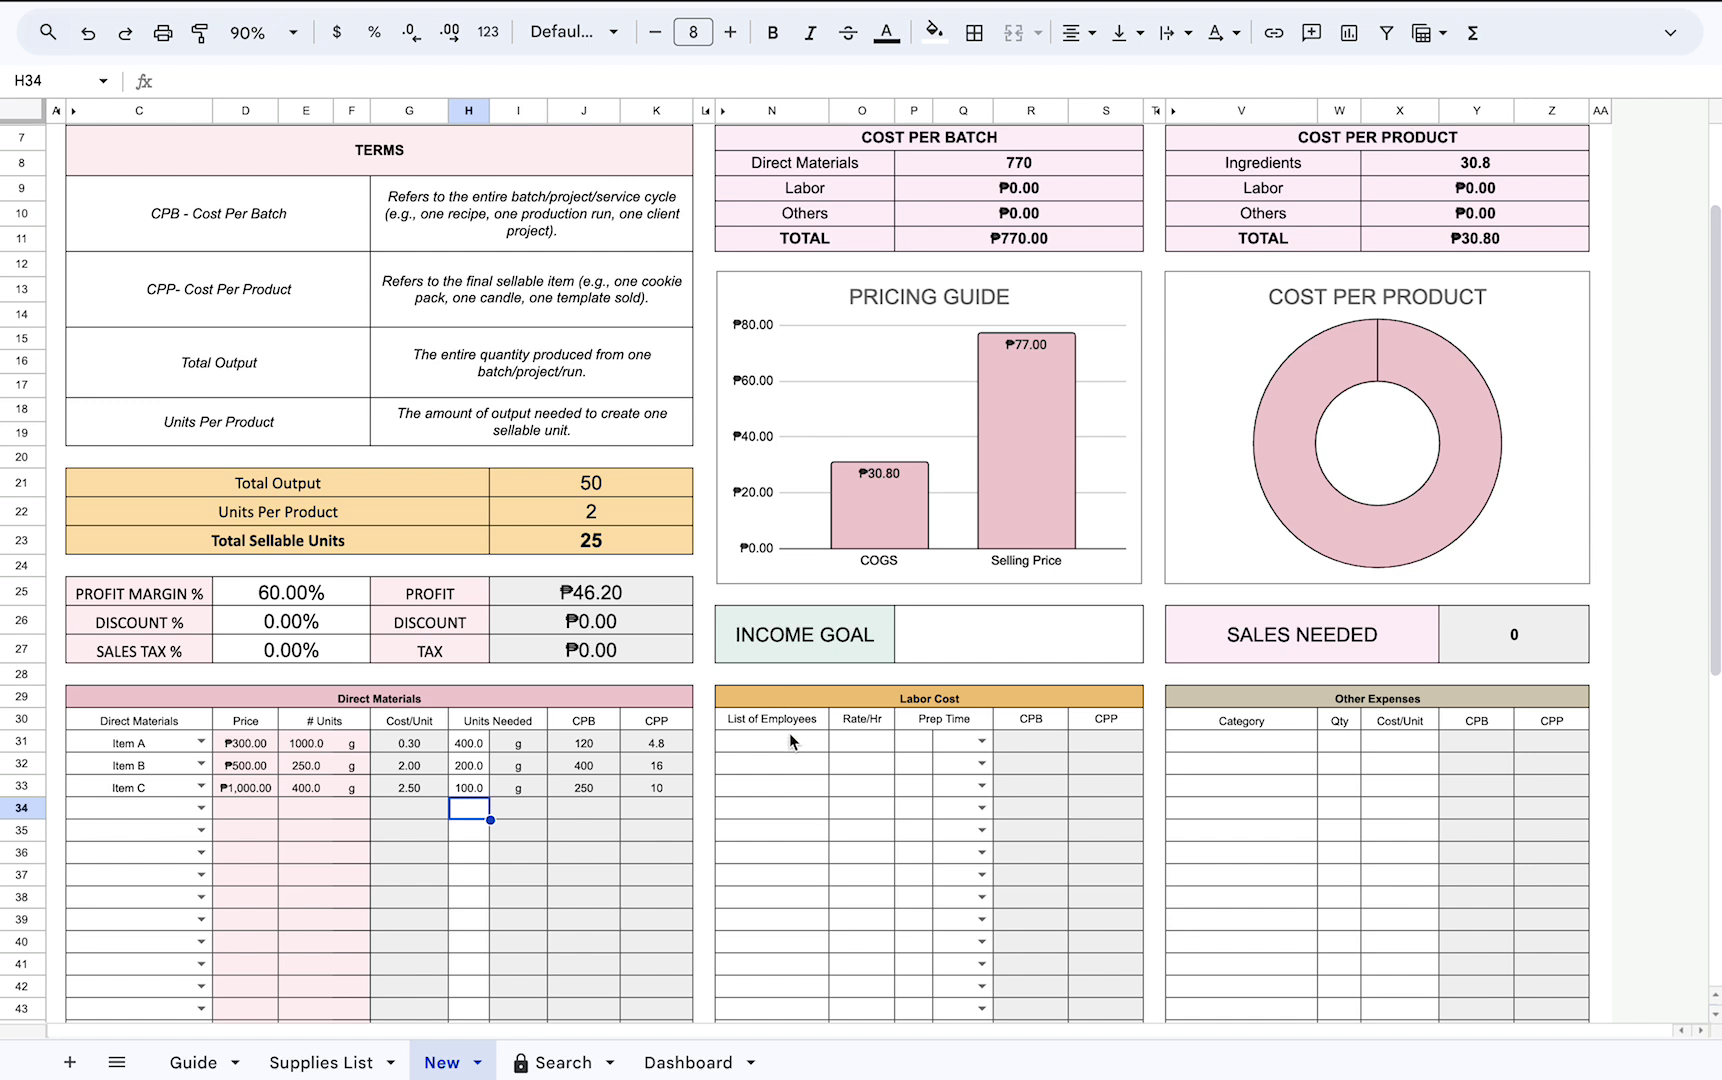
Add Employee A to the first row of the Labor Cost table with an hourly rate of 80.
{"action": "left_click", "coordinate": [787, 741]}
{"action": "type", "text": "Employee A"}
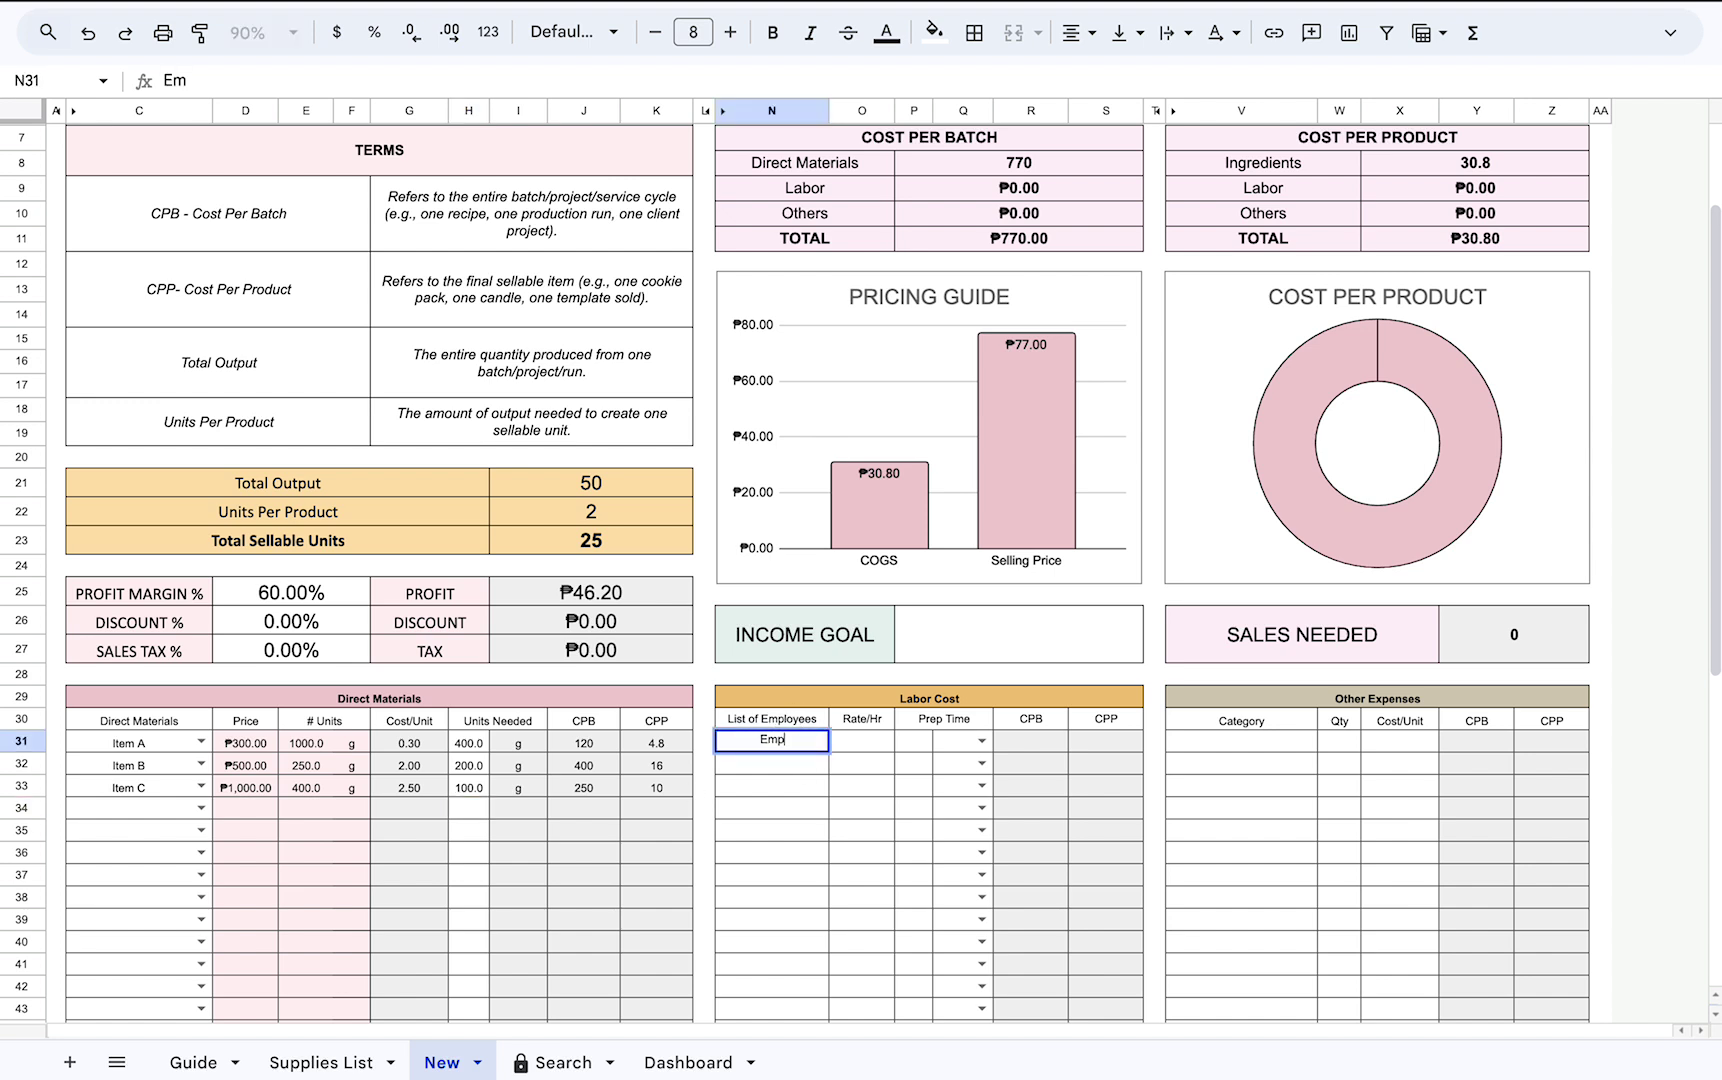
{"action": "key", "text": "Return"}
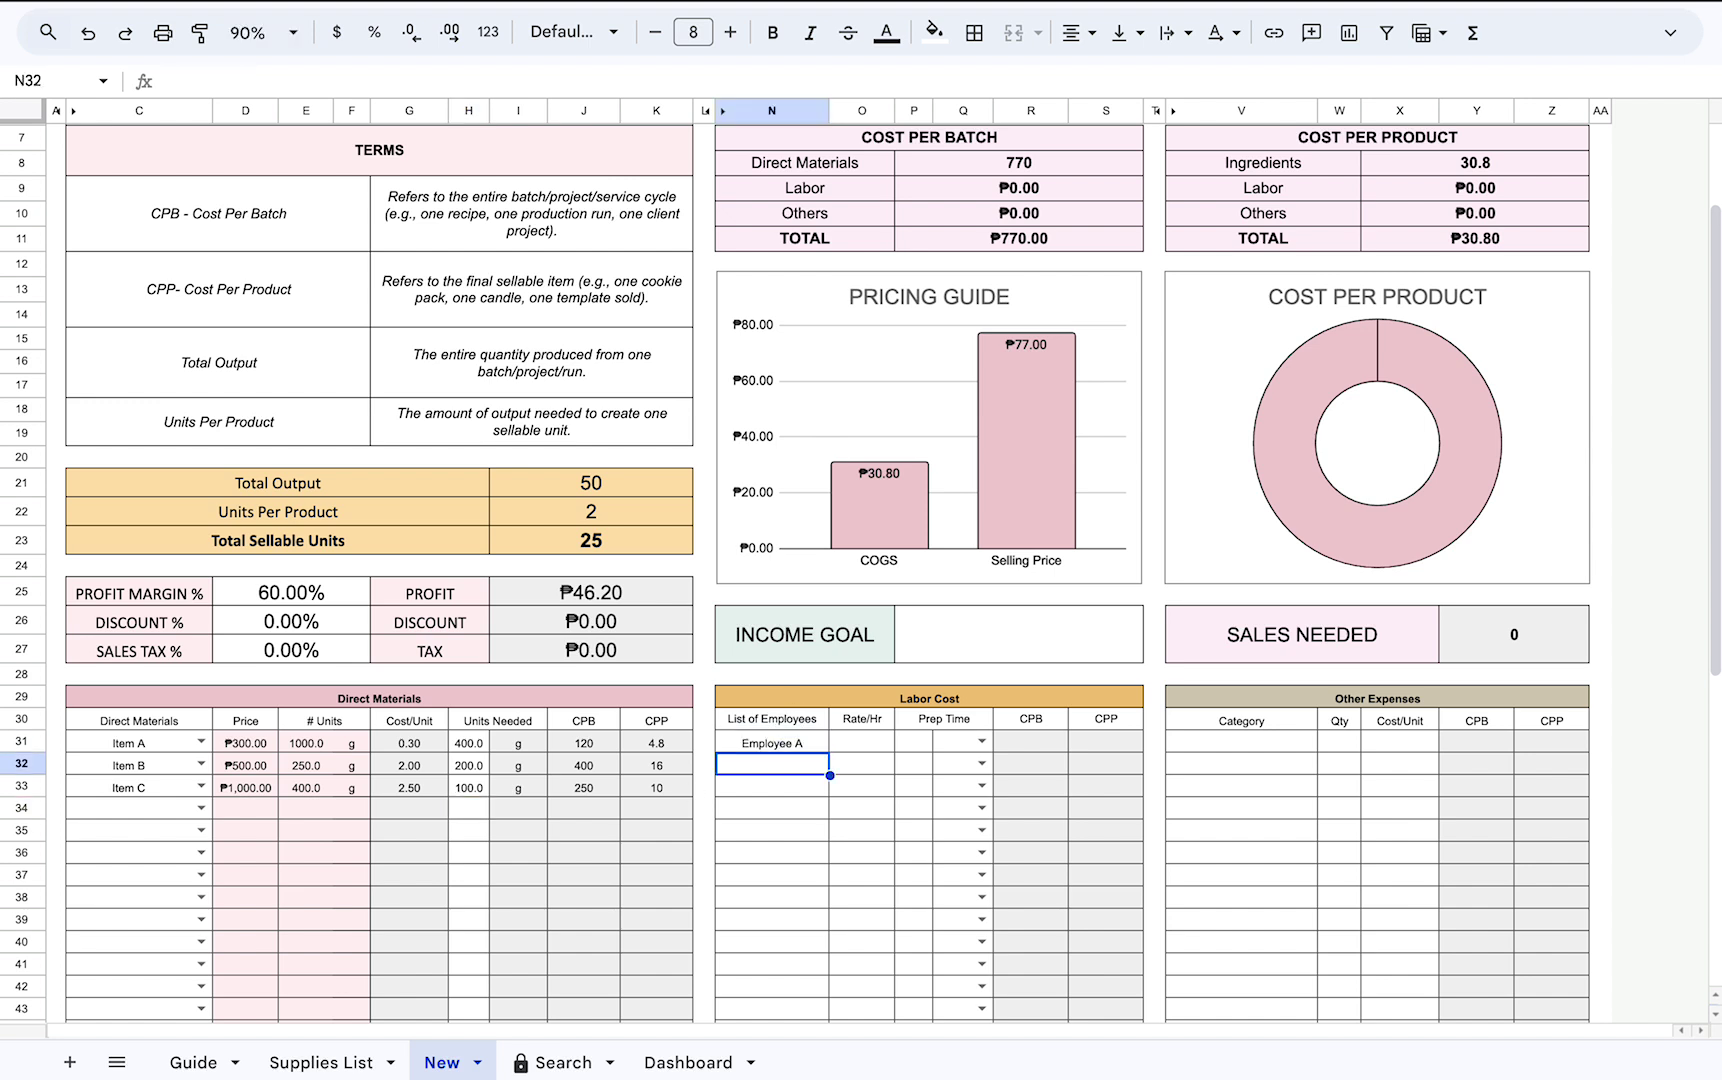
{"action": "left_click", "coordinate": [886, 746]}
{"action": "type", "text": "80"}
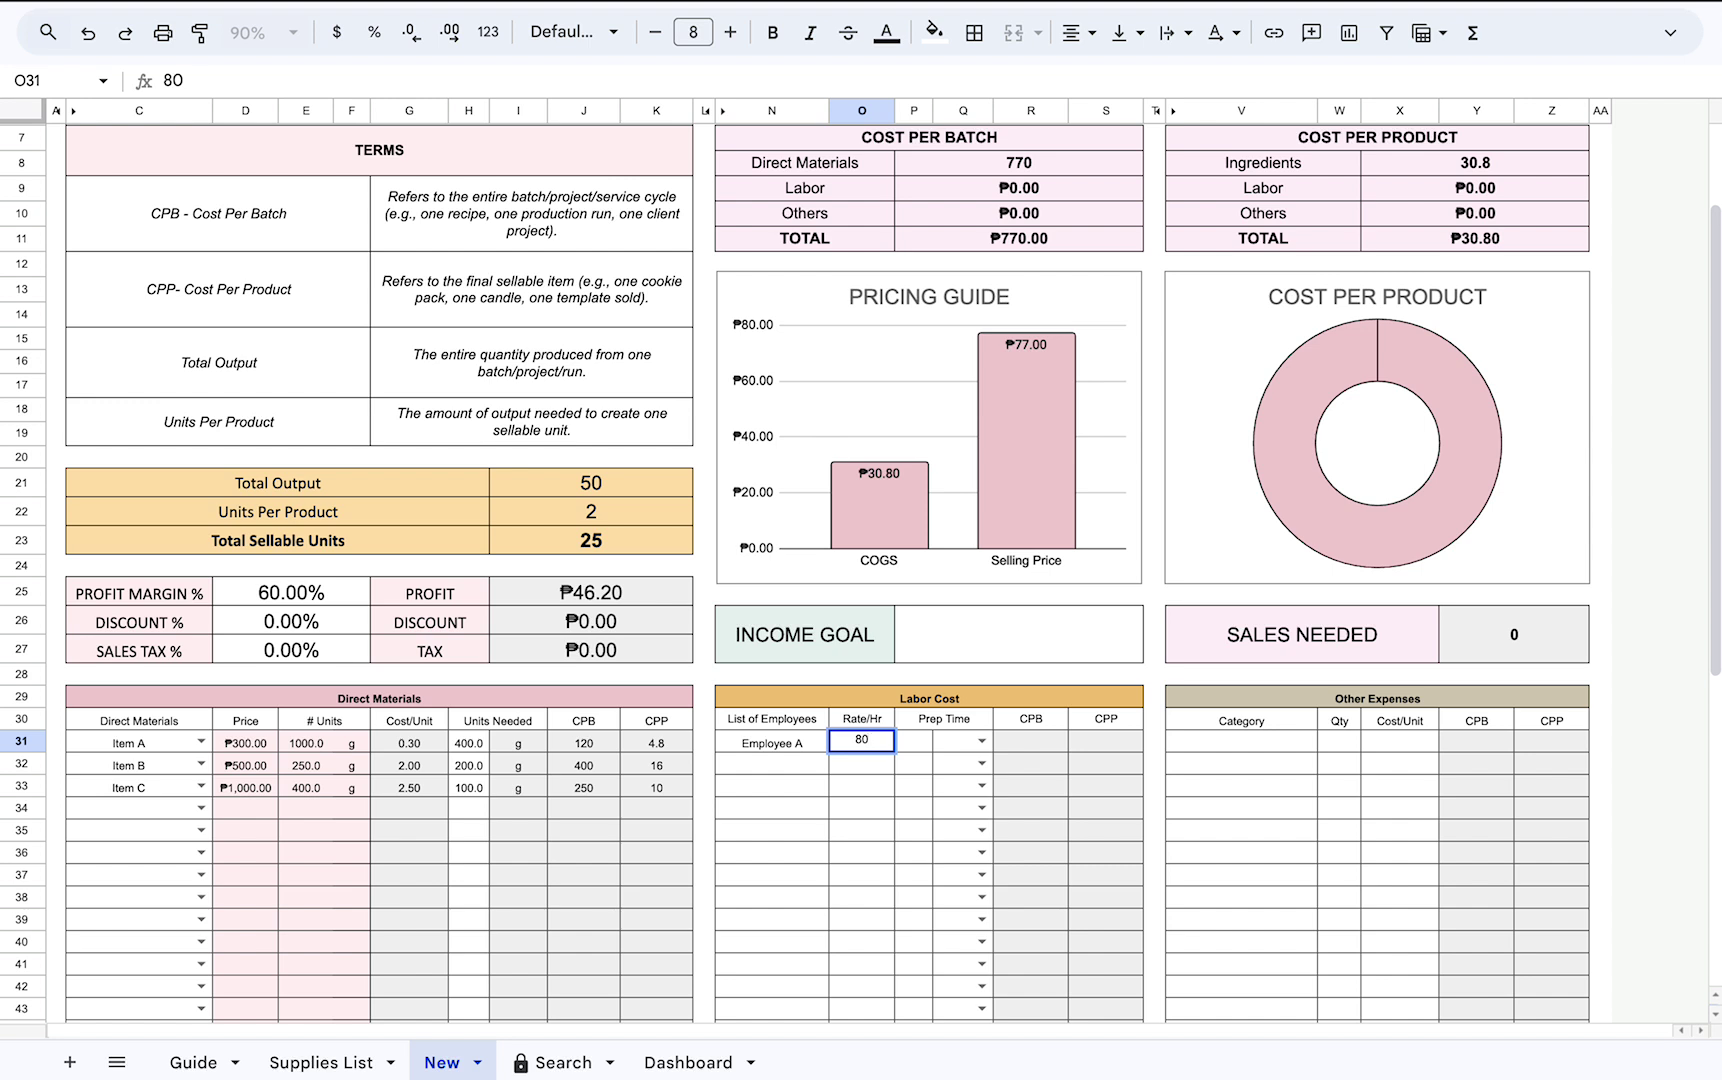
Set Employee A's prep time to 4 hrs in the Labor Cost table.
{"action": "left_click", "coordinate": [905, 742]}
{"action": "left_click", "coordinate": [985, 740]}
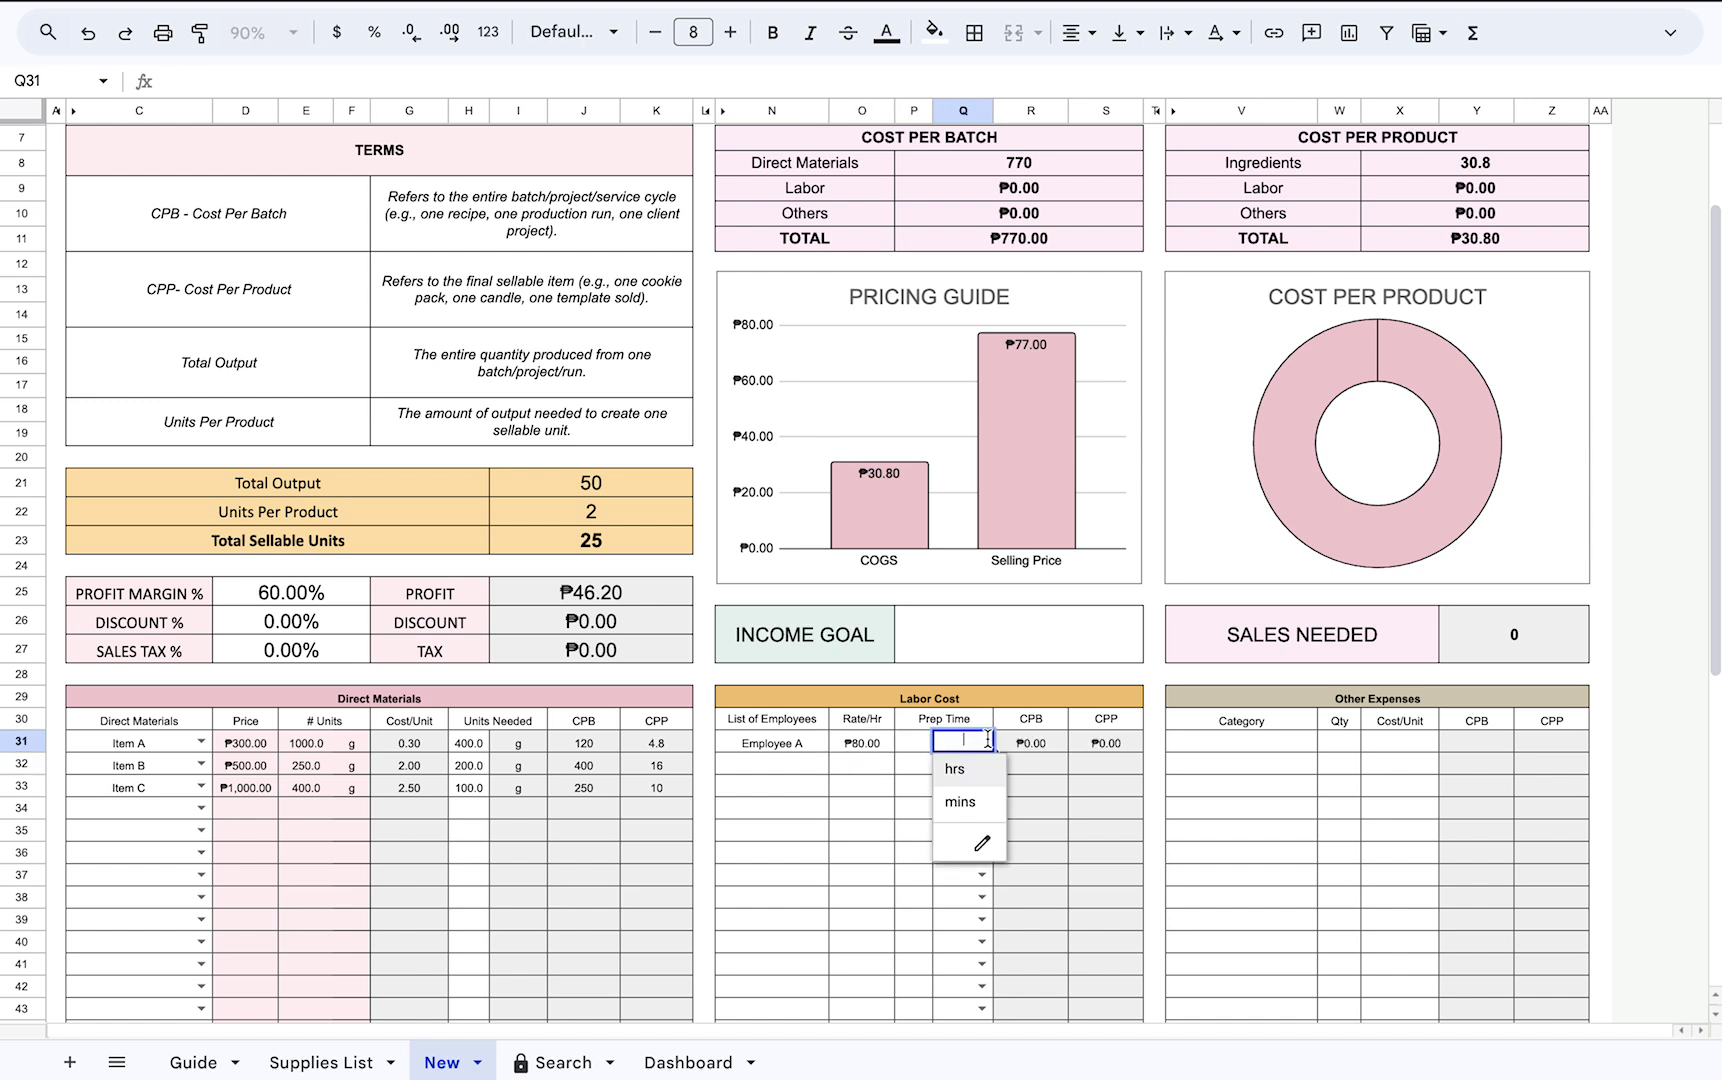
{"action": "left_click", "coordinate": [915, 750]}
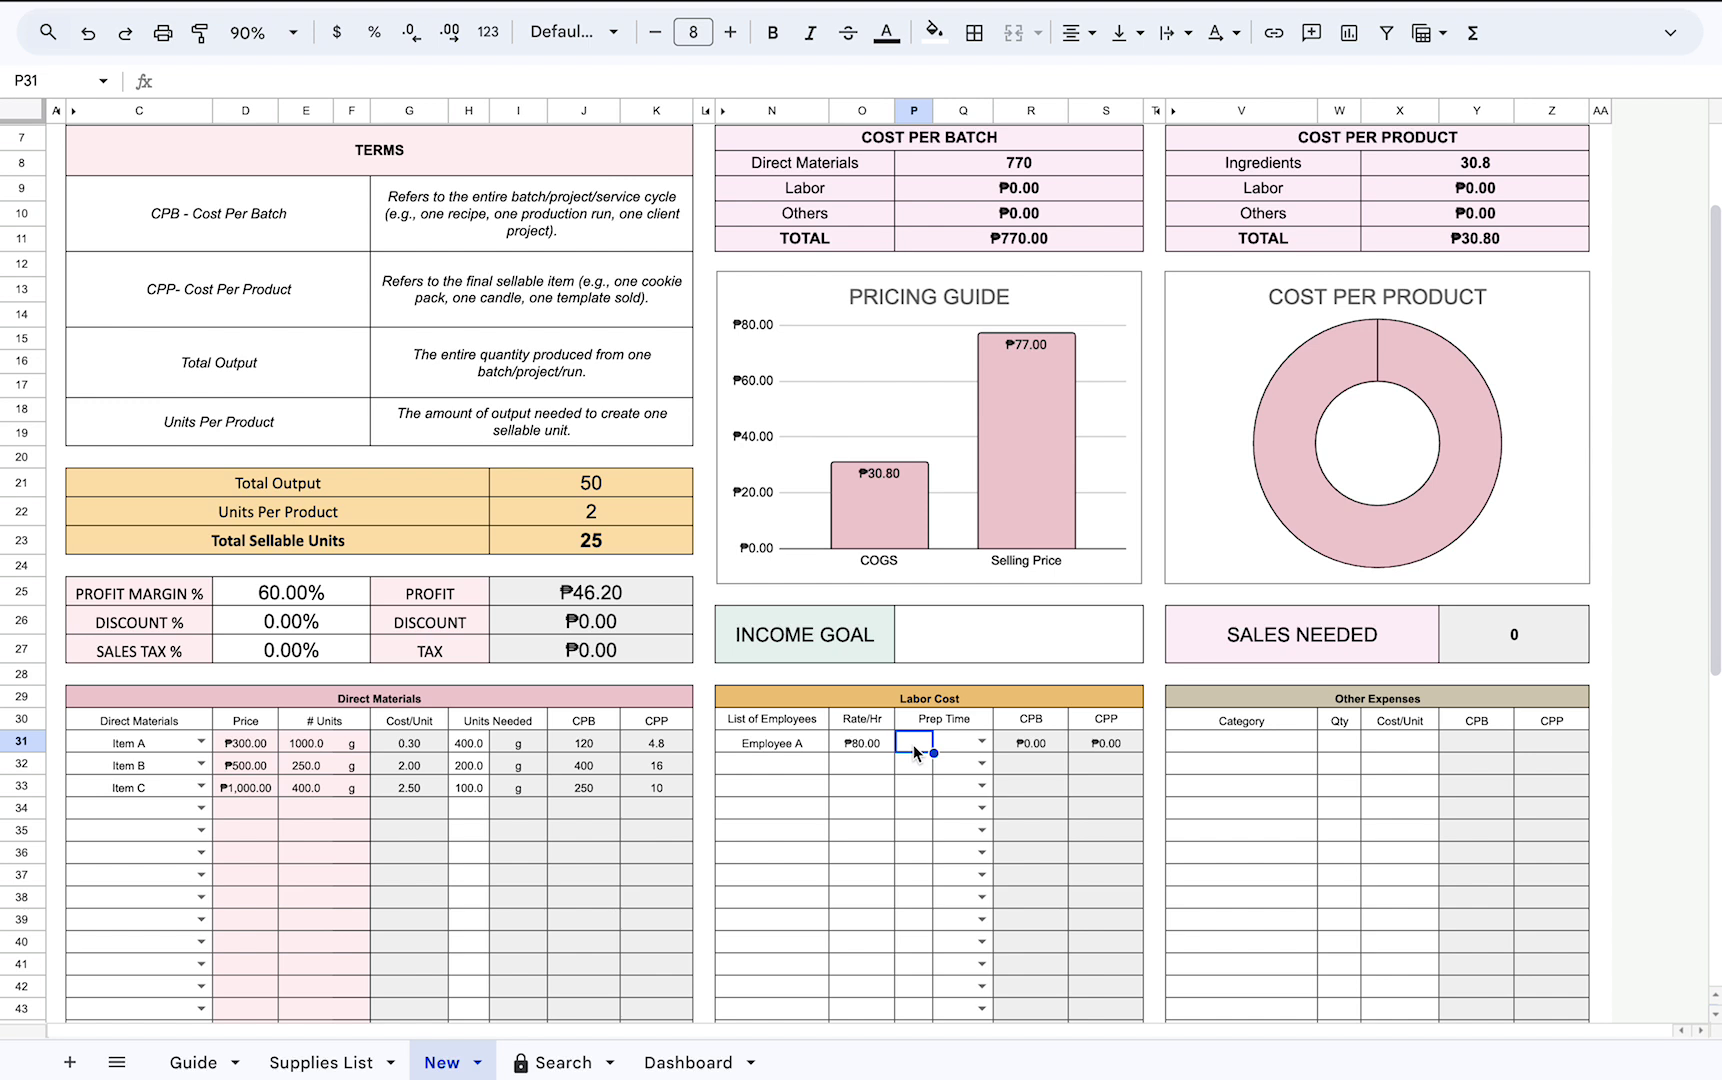
{"action": "type", "text": "4"}
{"action": "key", "text": "Return"}
{"action": "left_click", "coordinate": [981, 741]}
{"action": "left_click", "coordinate": [948, 773]}
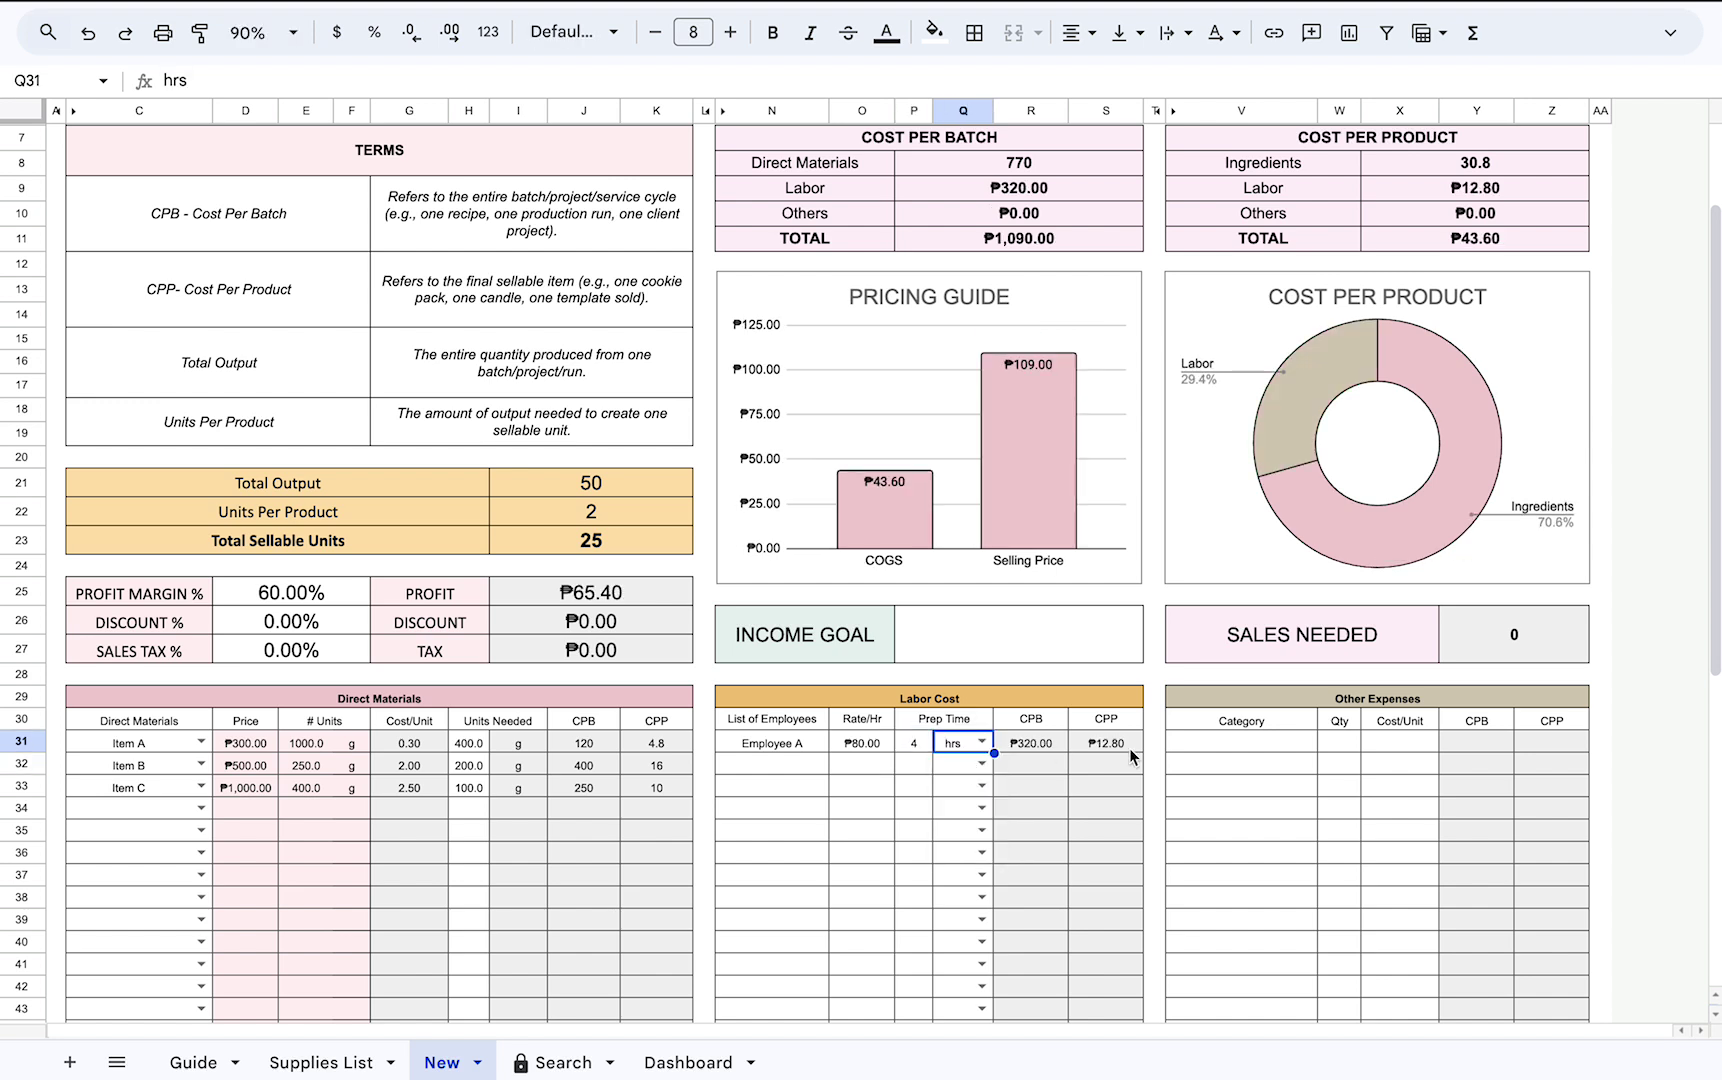
List Category A and Category B in the first two rows of the Other Expenses table.
{"action": "left_click", "coordinate": [1275, 742]}
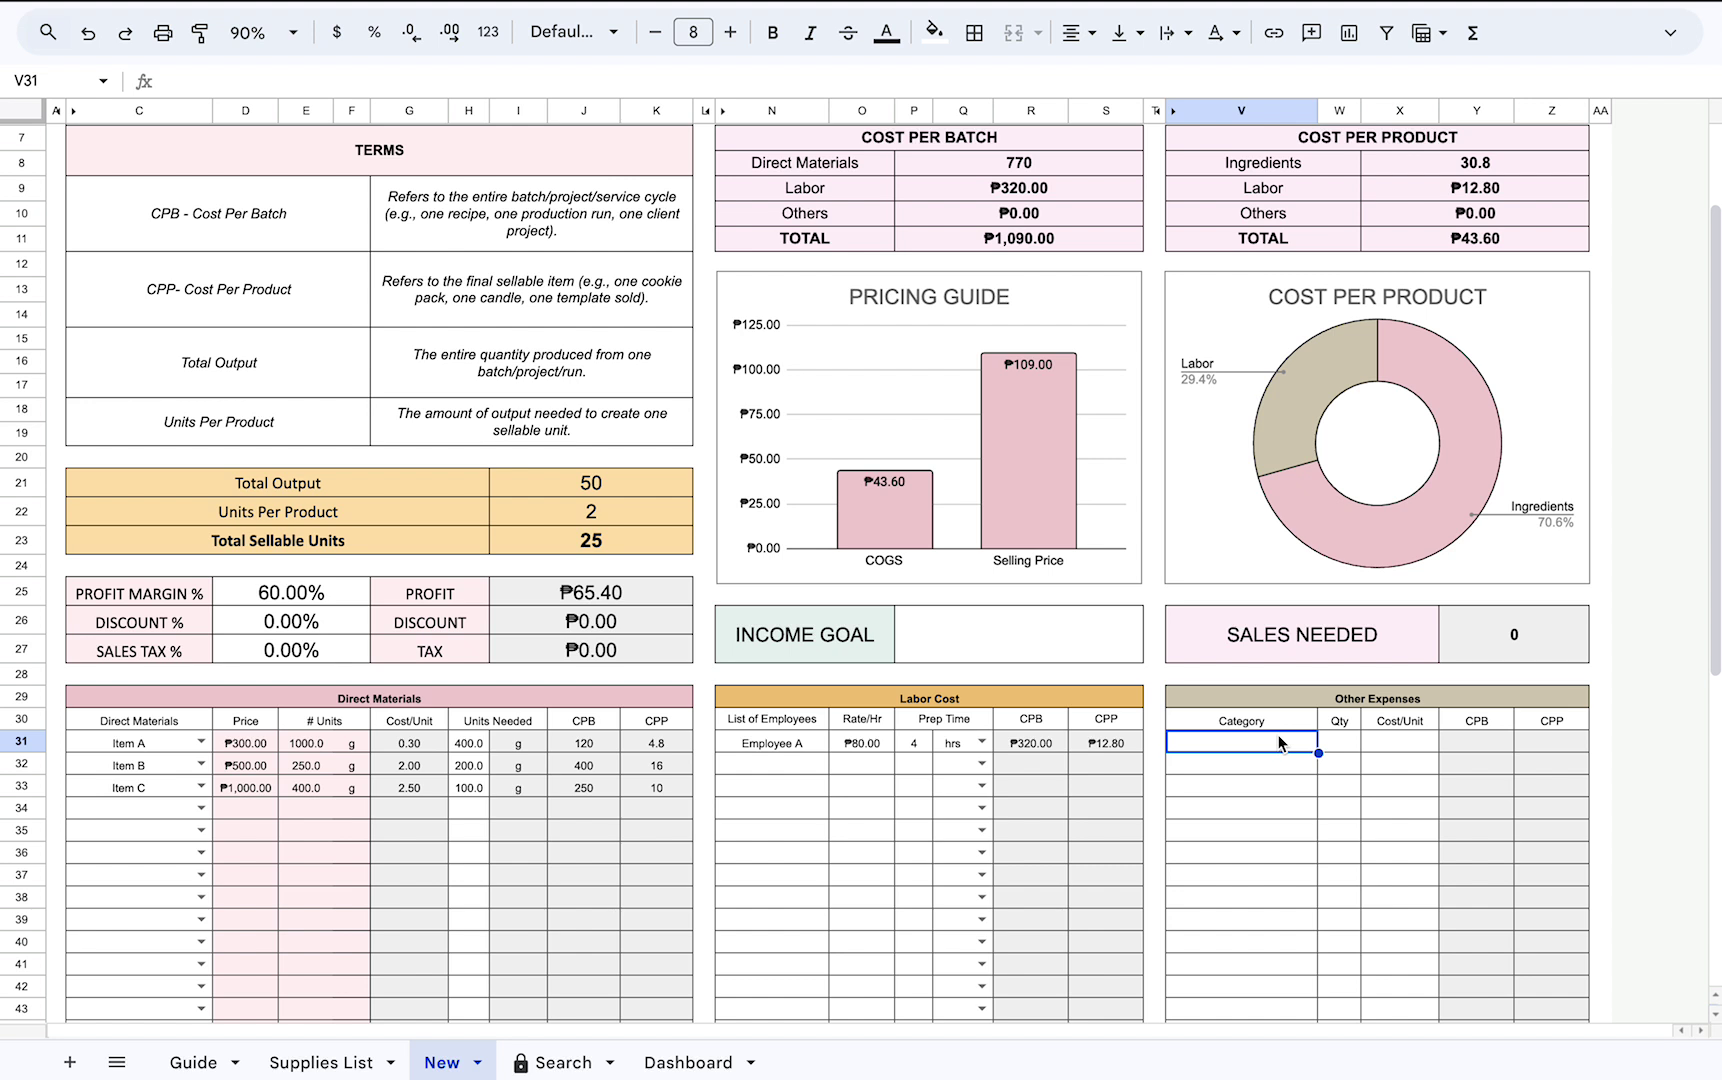
{"action": "type", "text": "CA"}
{"action": "key", "text": "BackSpace"}
{"action": "key", "text": "BackSpace"}
{"action": "type", "text": "a"}
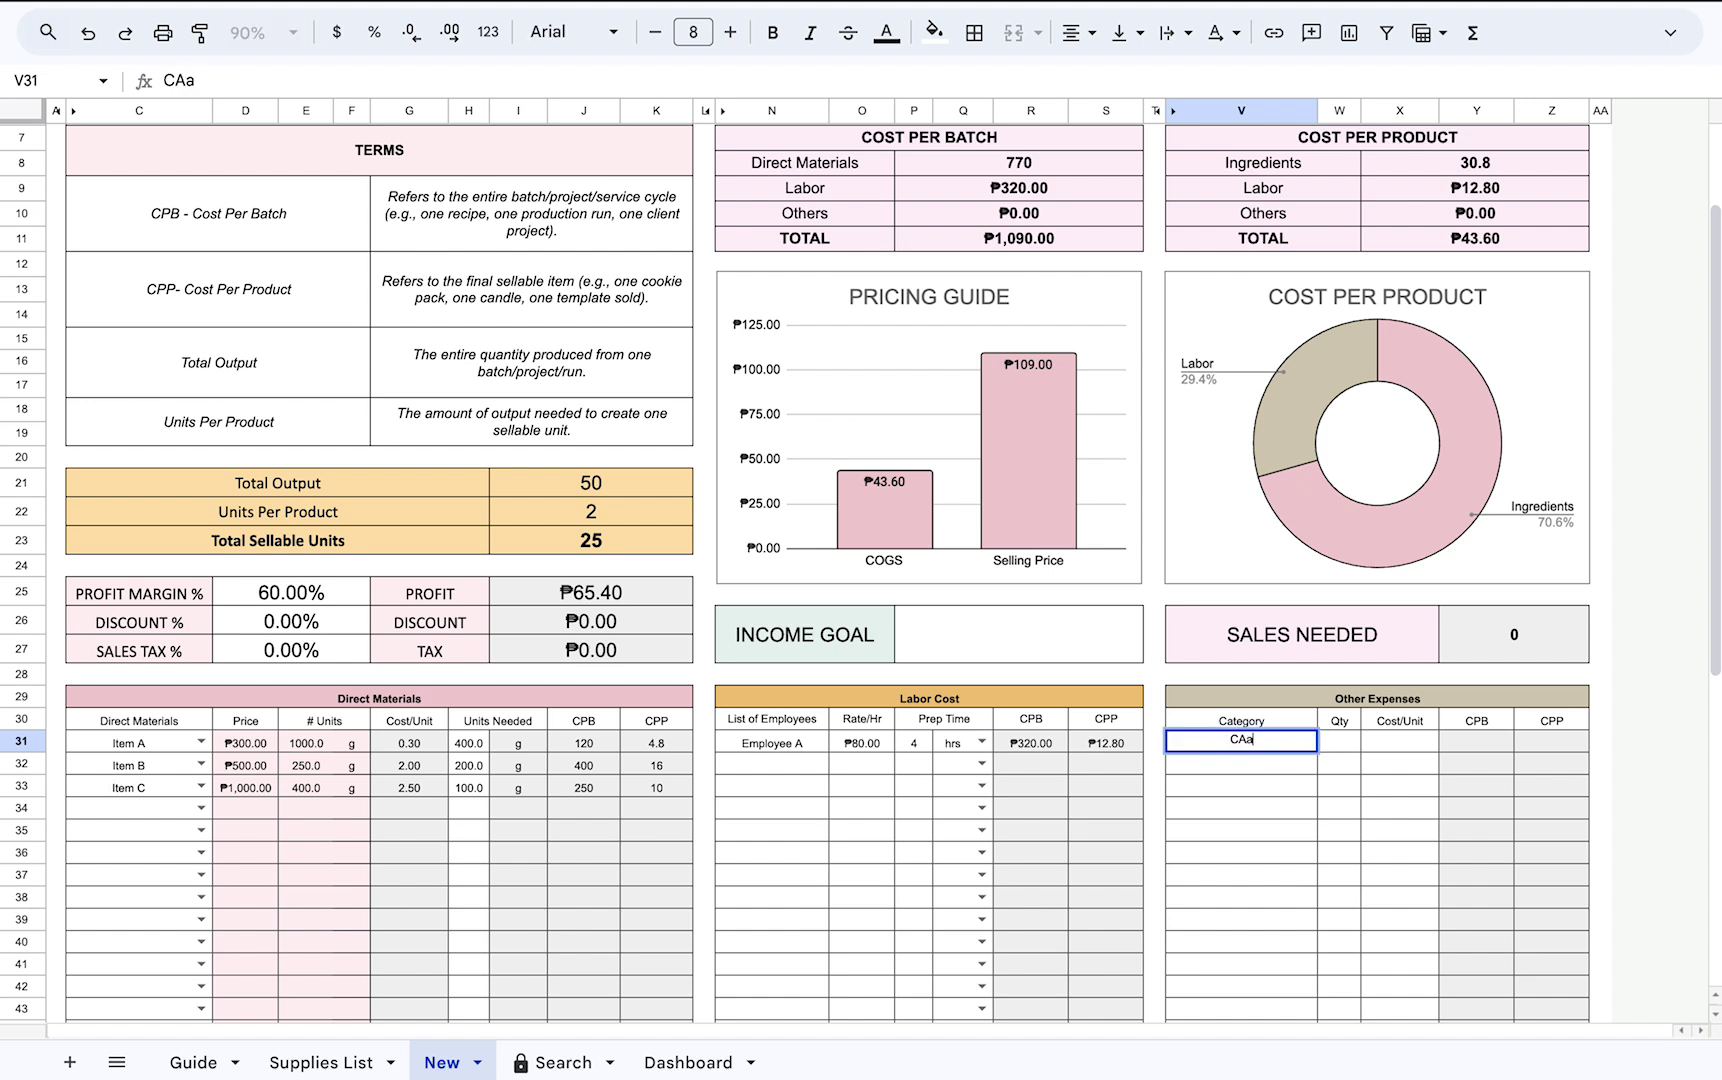
{"action": "type", "text": "tegory A"}
{"action": "key", "text": "Return"}
{"action": "type", "text": "Category B"}
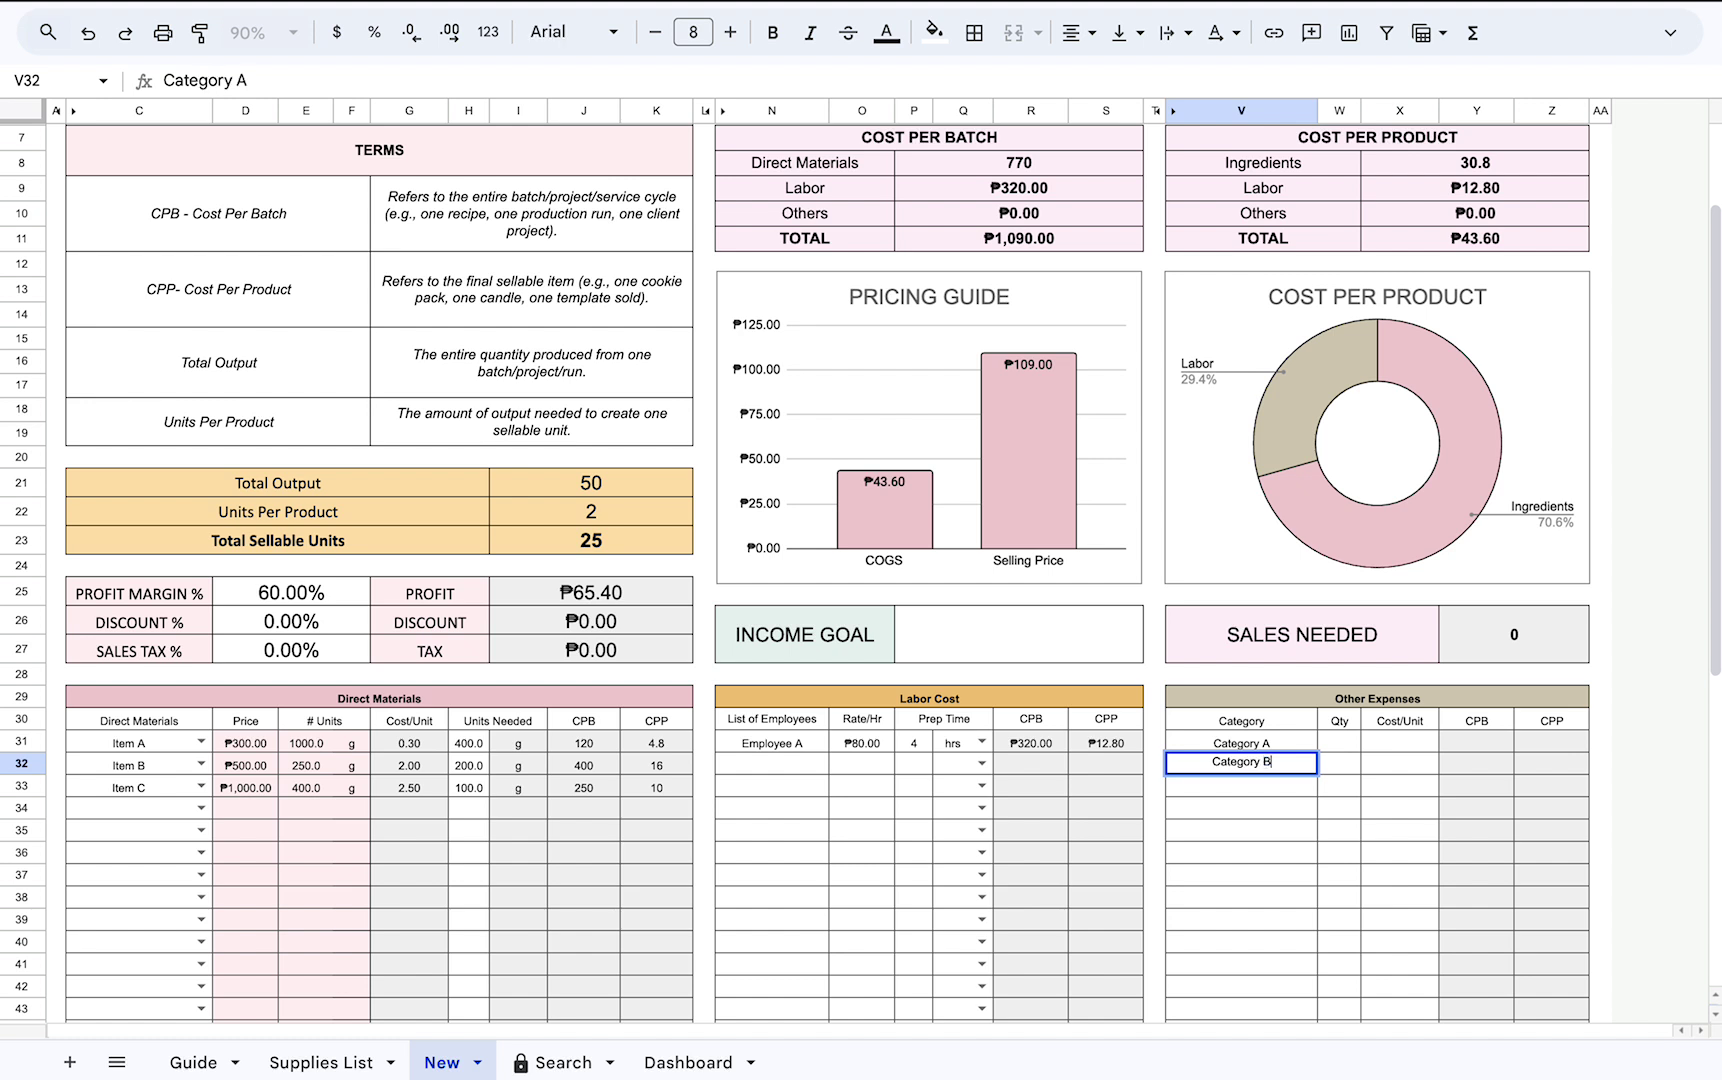
Give both expense categories a quantity of 1, with a cost per unit of 20 for Category A and 10 for Category B.
{"action": "left_click", "coordinate": [1340, 743]}
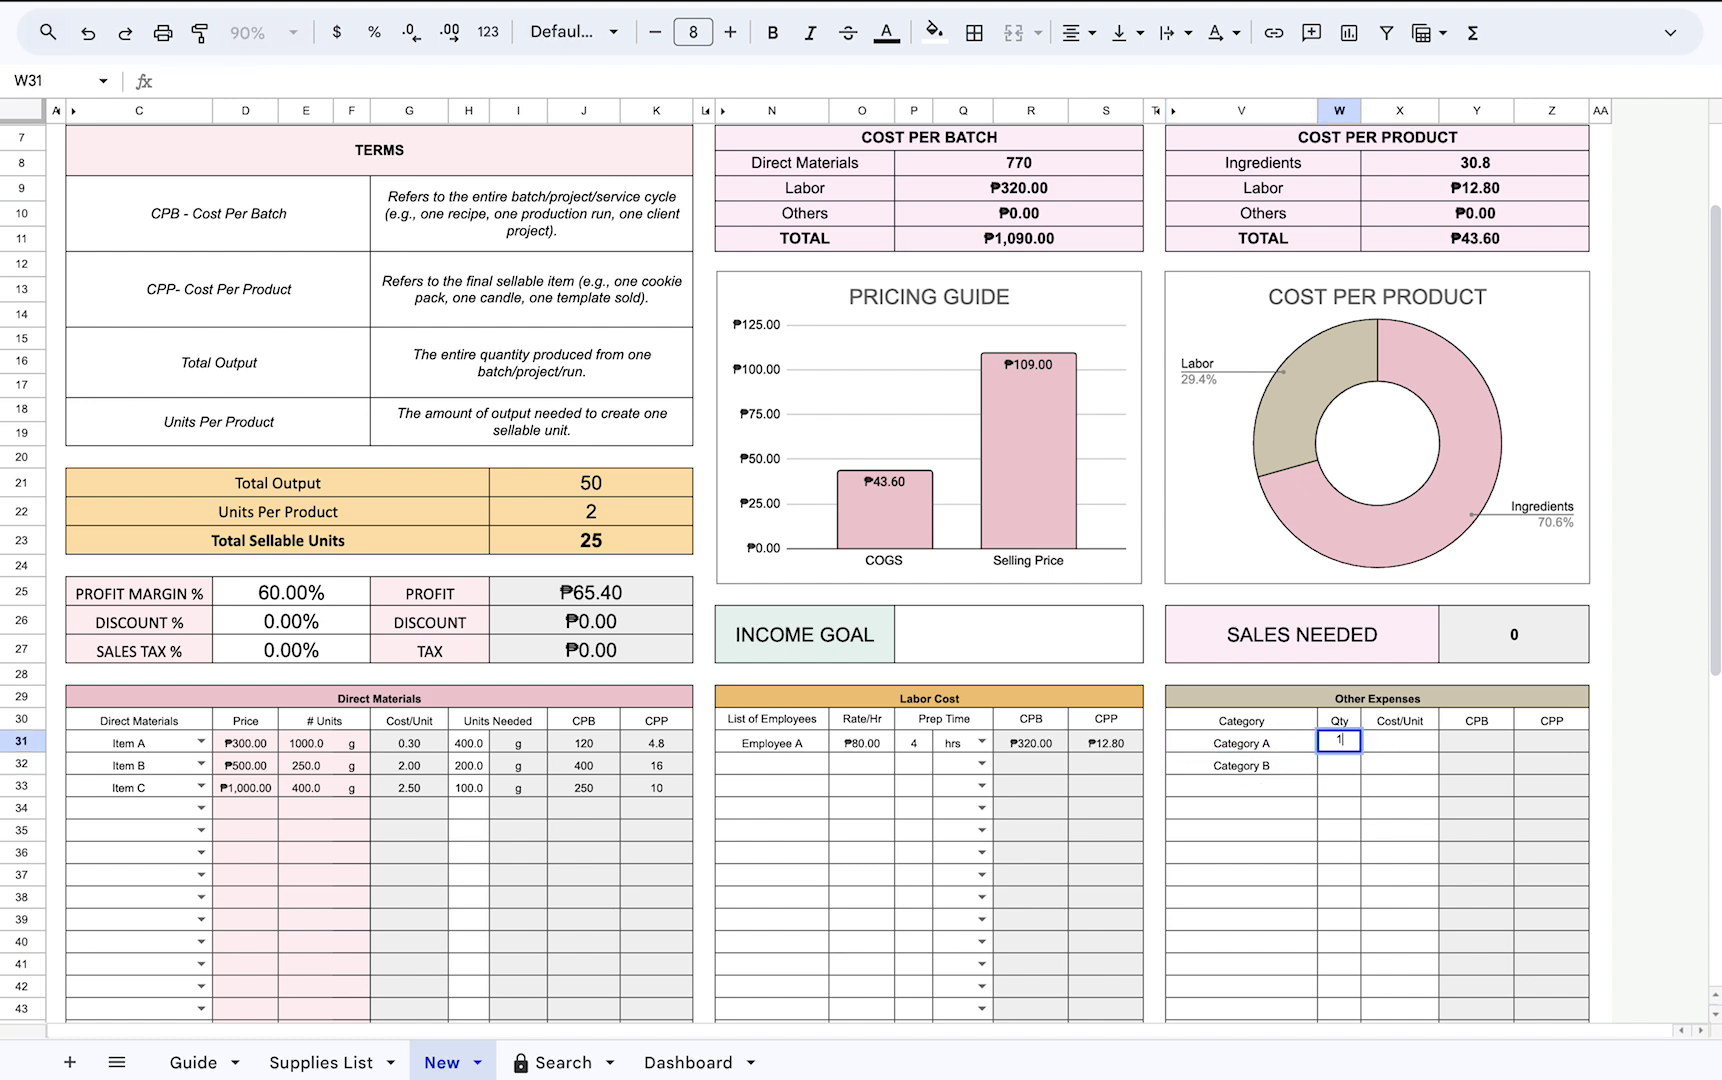
{"action": "type", "text": "1"}
{"action": "key", "text": "Return"}
{"action": "type", "text": "1"}
{"action": "key", "text": "Return"}
{"action": "left_click", "coordinate": [1420, 740]}
{"action": "type", "text": "20"}
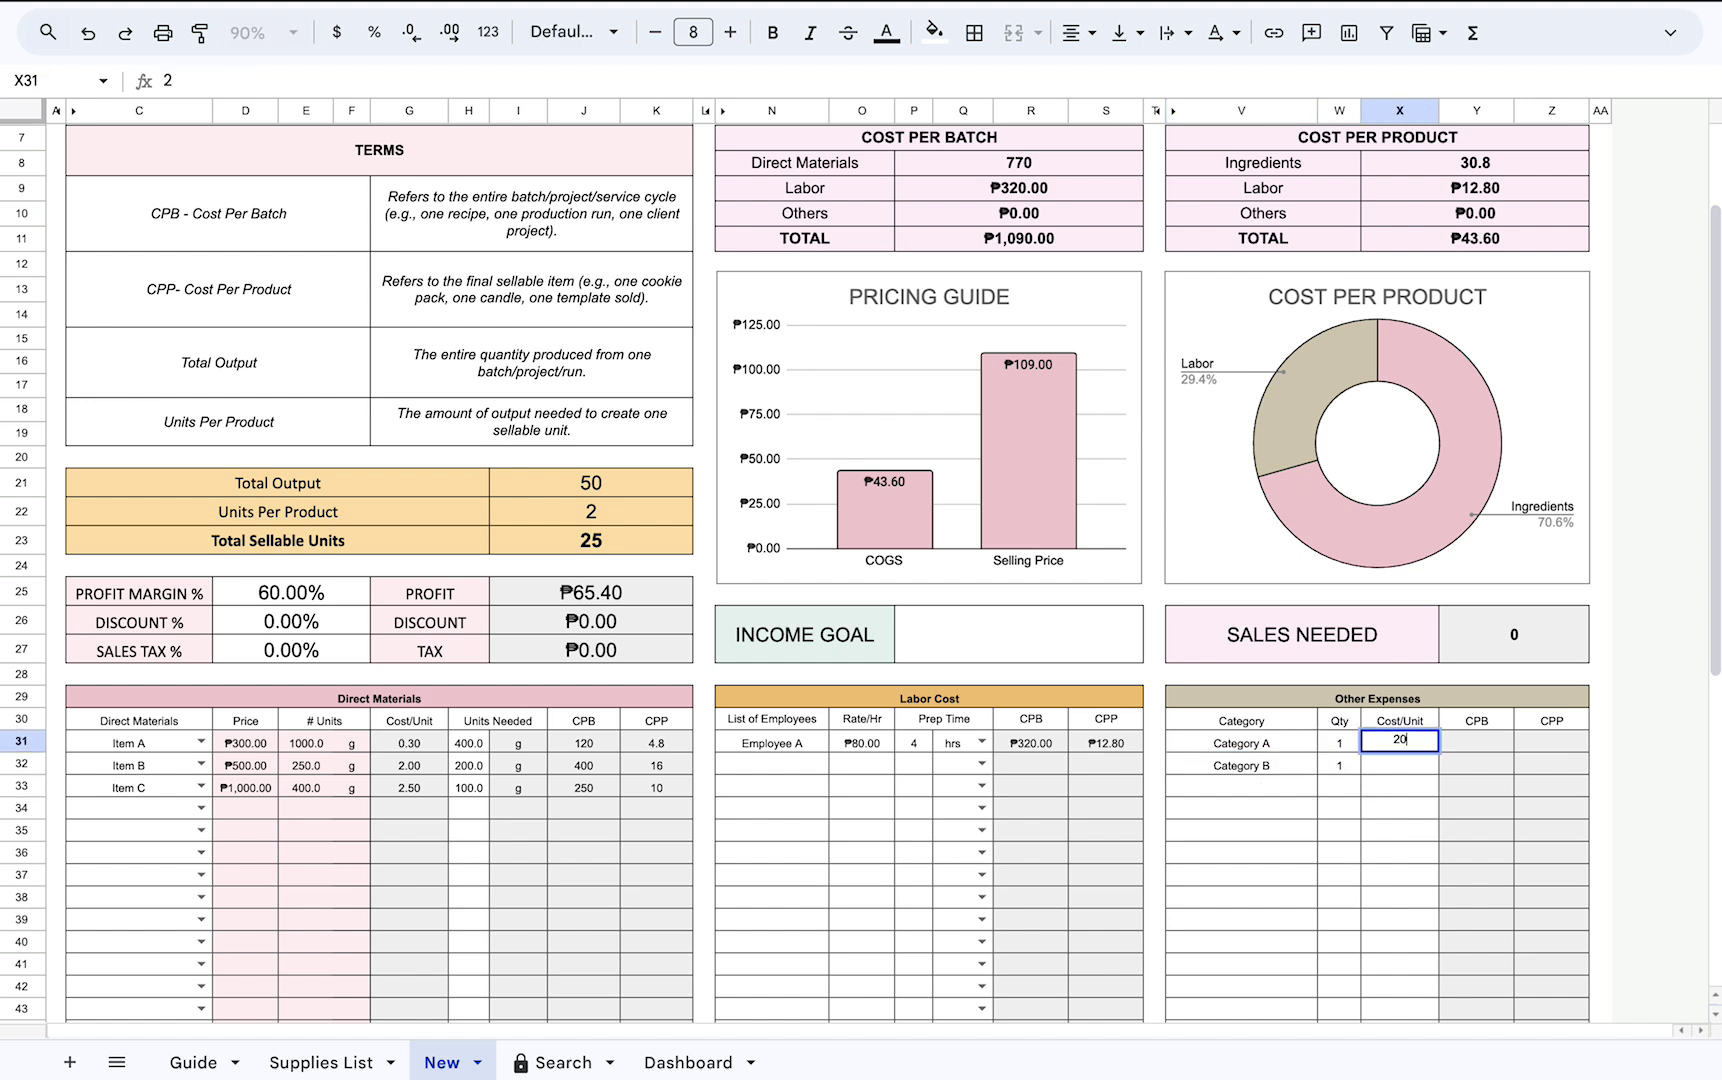
{"action": "key", "text": "Return"}
{"action": "type", "text": "10"}
{"action": "key", "text": "Return"}
Set the Income Goal to 10000.
{"action": "scroll", "coordinate": [1497, 835], "scroll_direction": "up", "scroll_amount": 3}
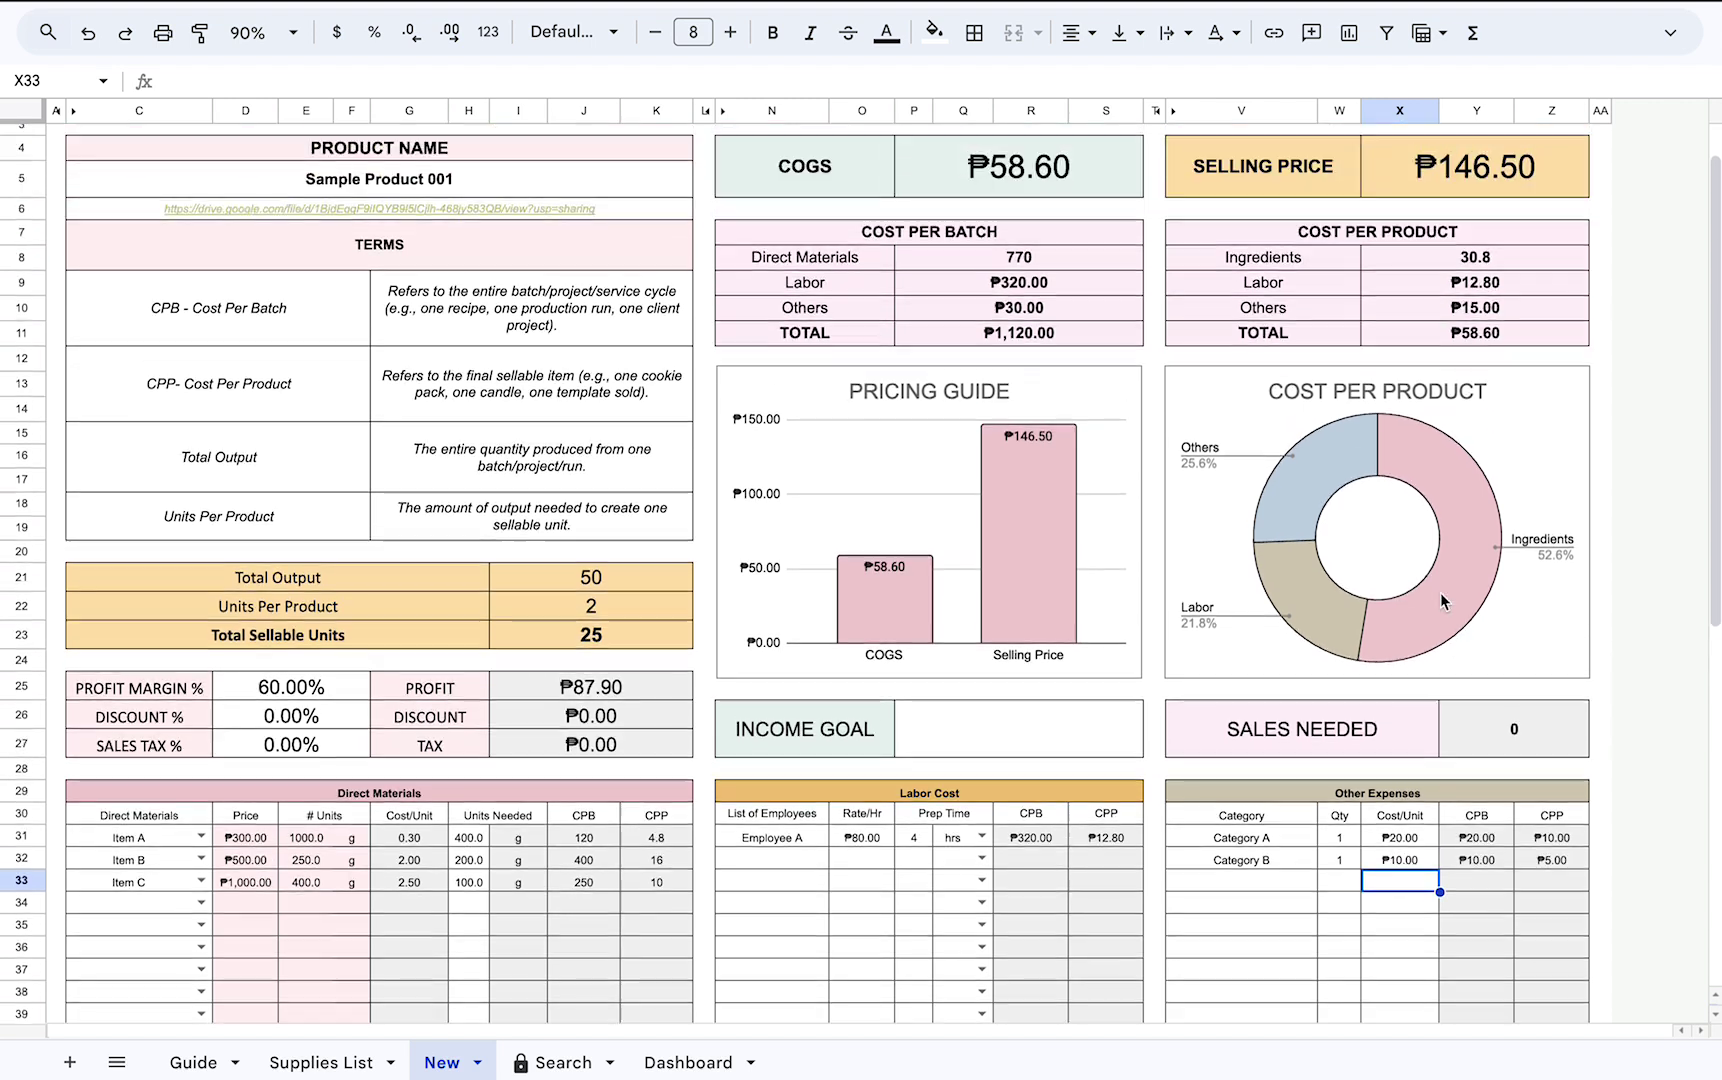
{"action": "left_click", "coordinate": [955, 785]}
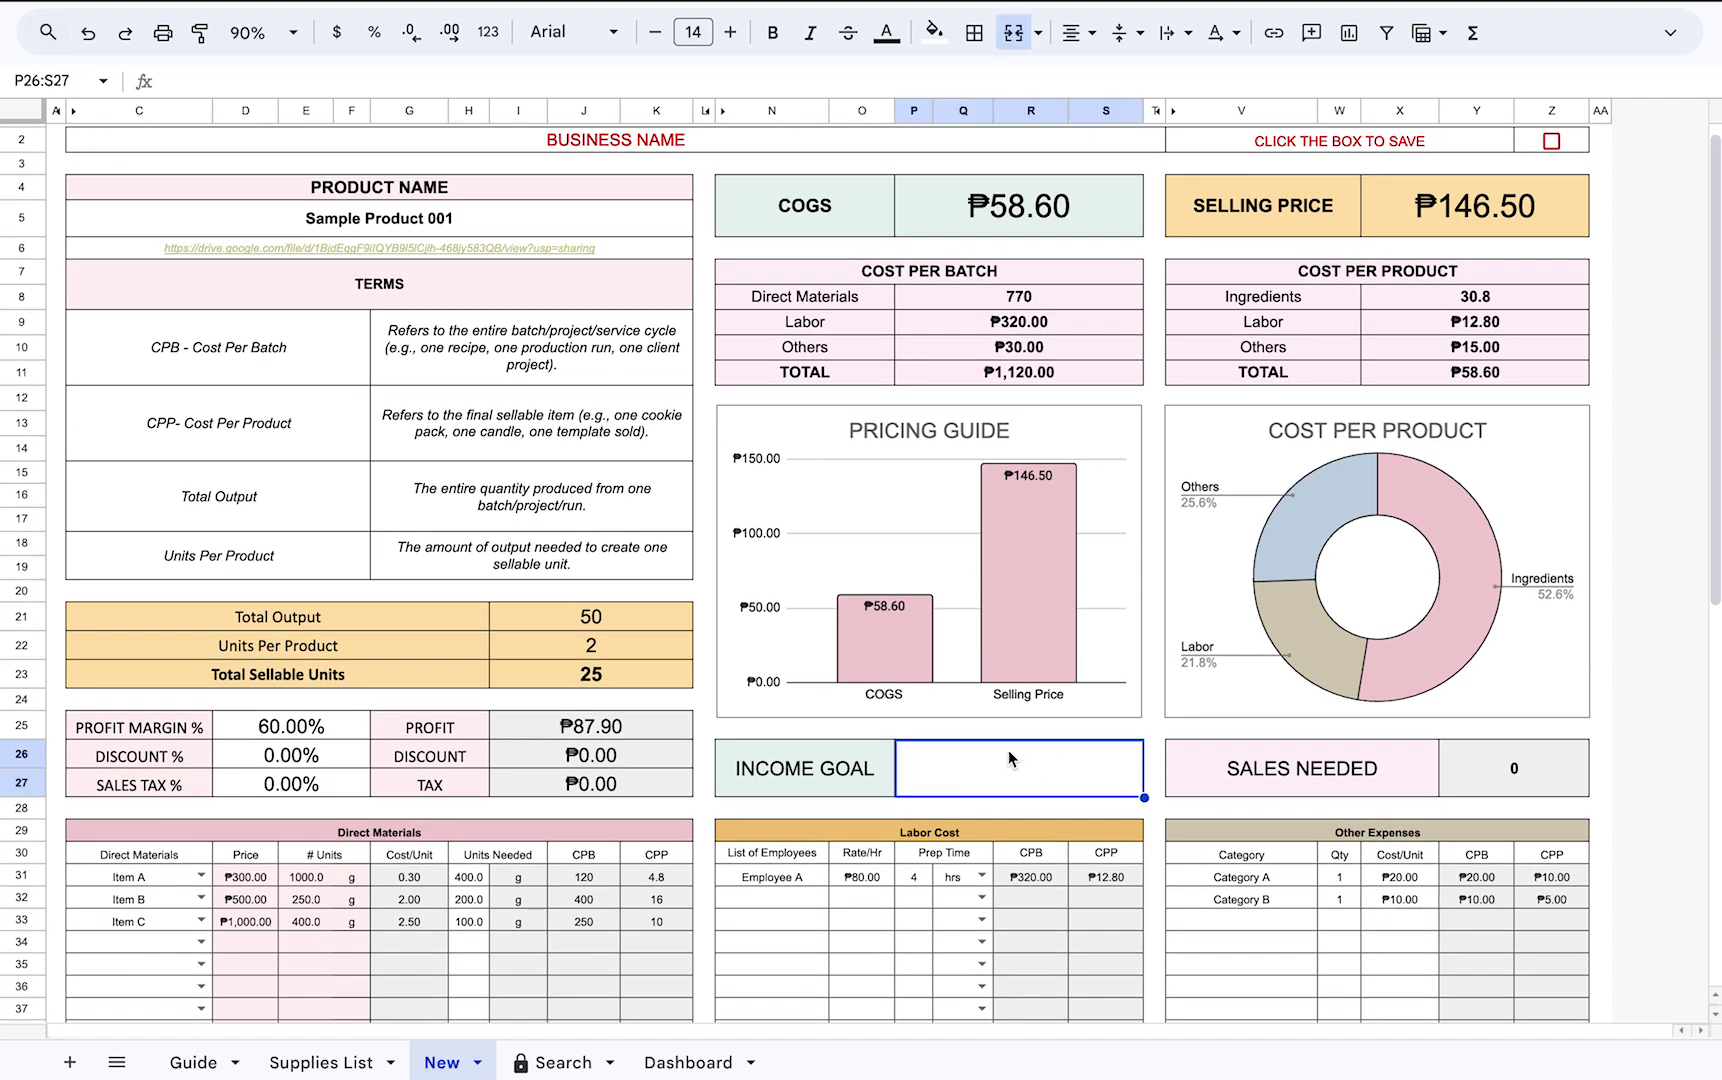
{"action": "type", "text": "10000"}
{"action": "key", "text": "Return"}
Review the calculated Sales Needed, COGS and Selling Price for the sample product.
{"action": "left_click", "coordinate": [1492, 780]}
{"action": "left_click", "coordinate": [1600, 699]}
{"action": "scroll", "coordinate": [1285, 580], "scroll_direction": "up", "scroll_amount": 1}
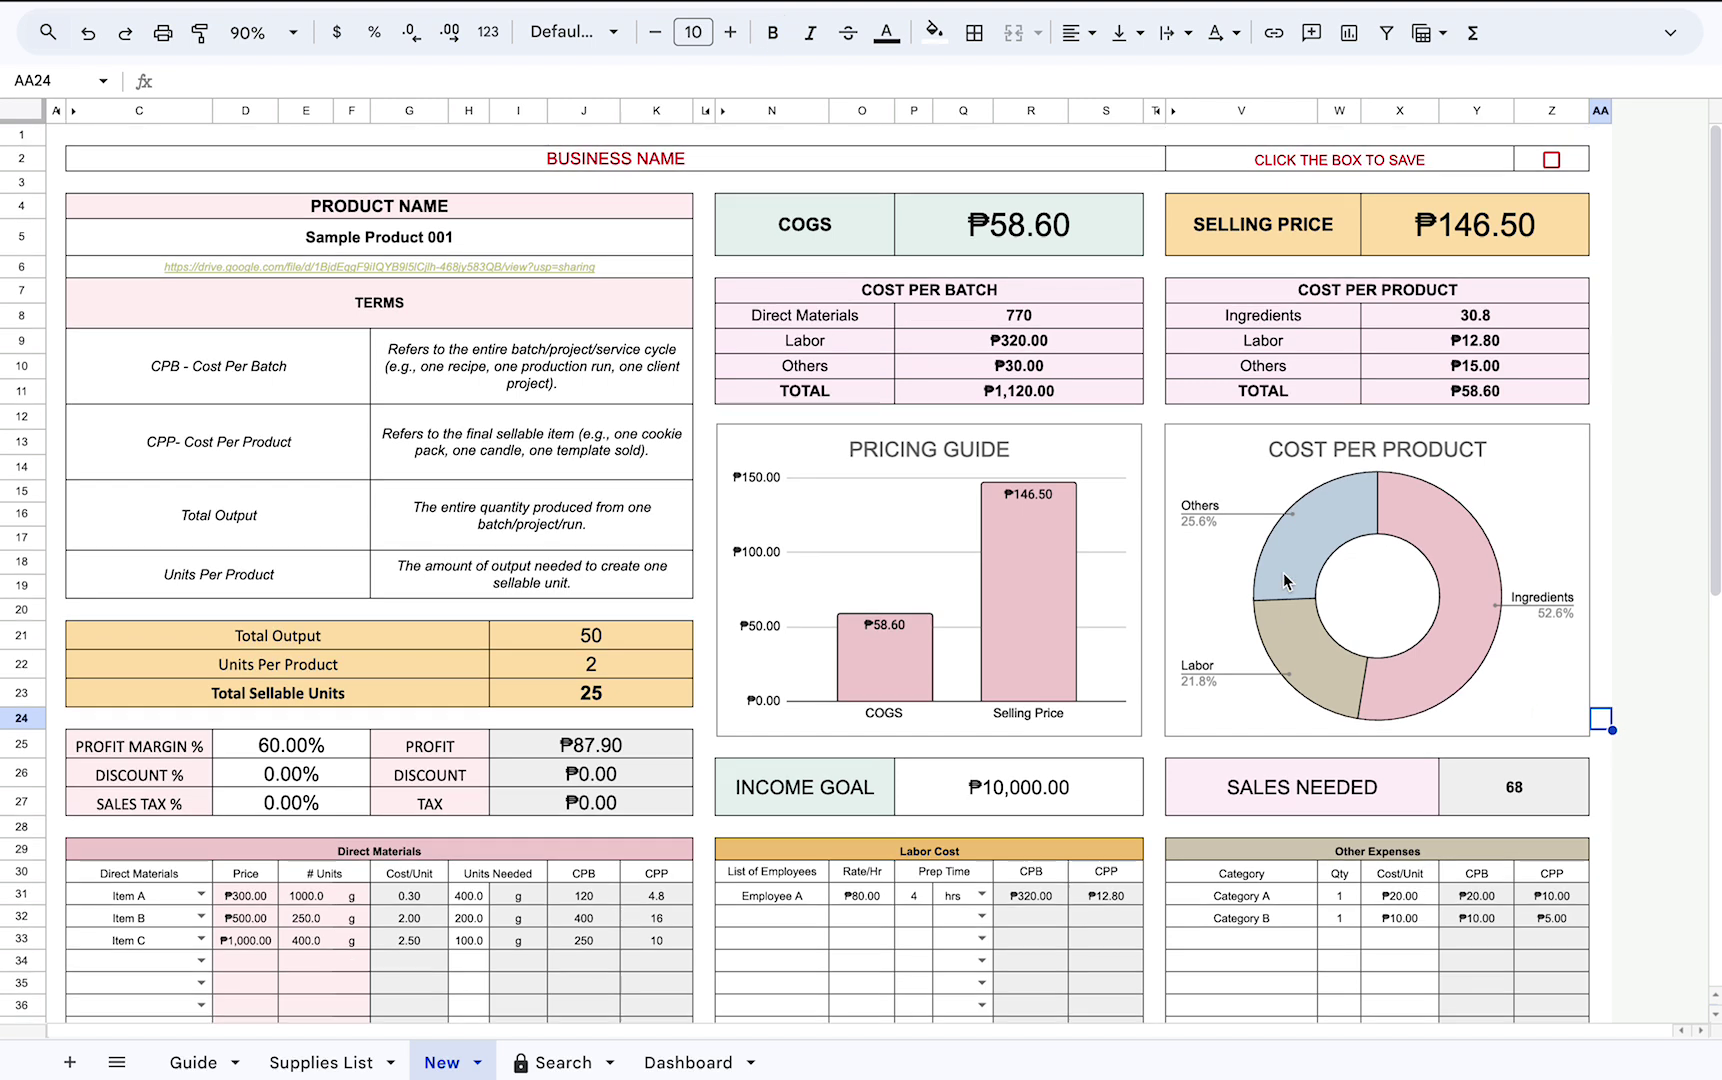
{"action": "left_click", "coordinate": [1021, 232]}
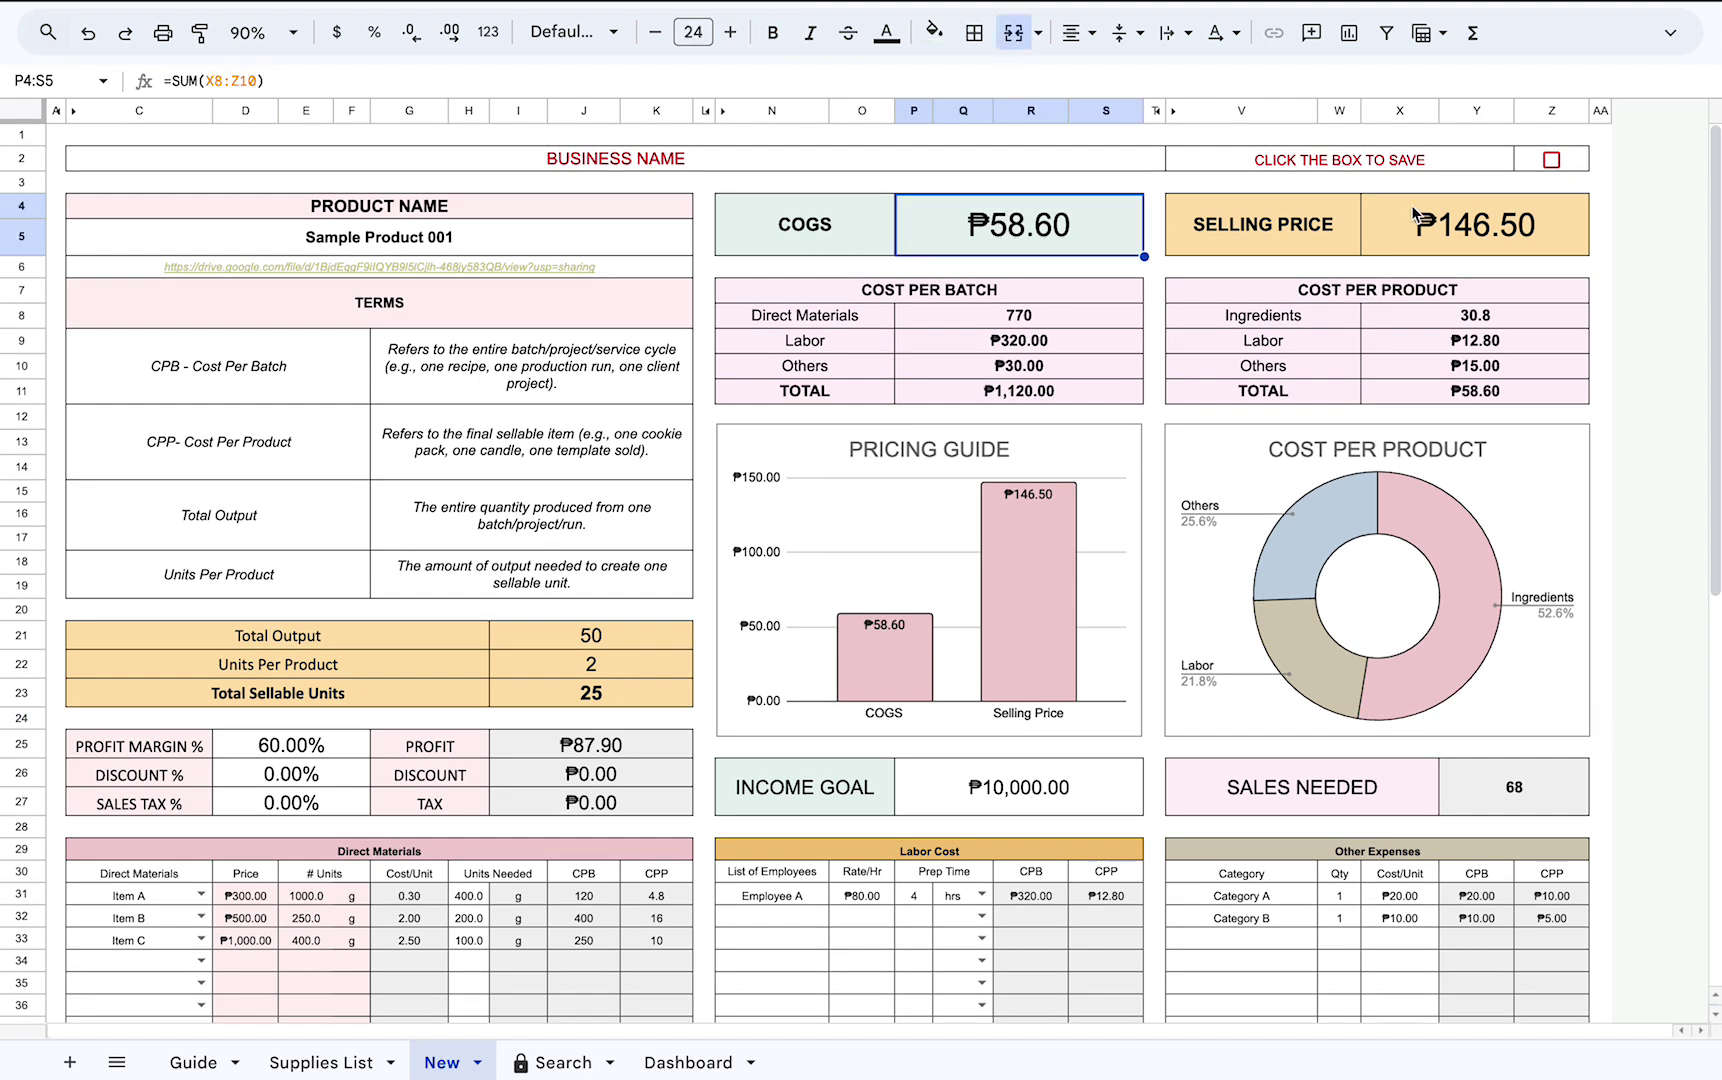
{"action": "left_click", "coordinate": [1538, 230]}
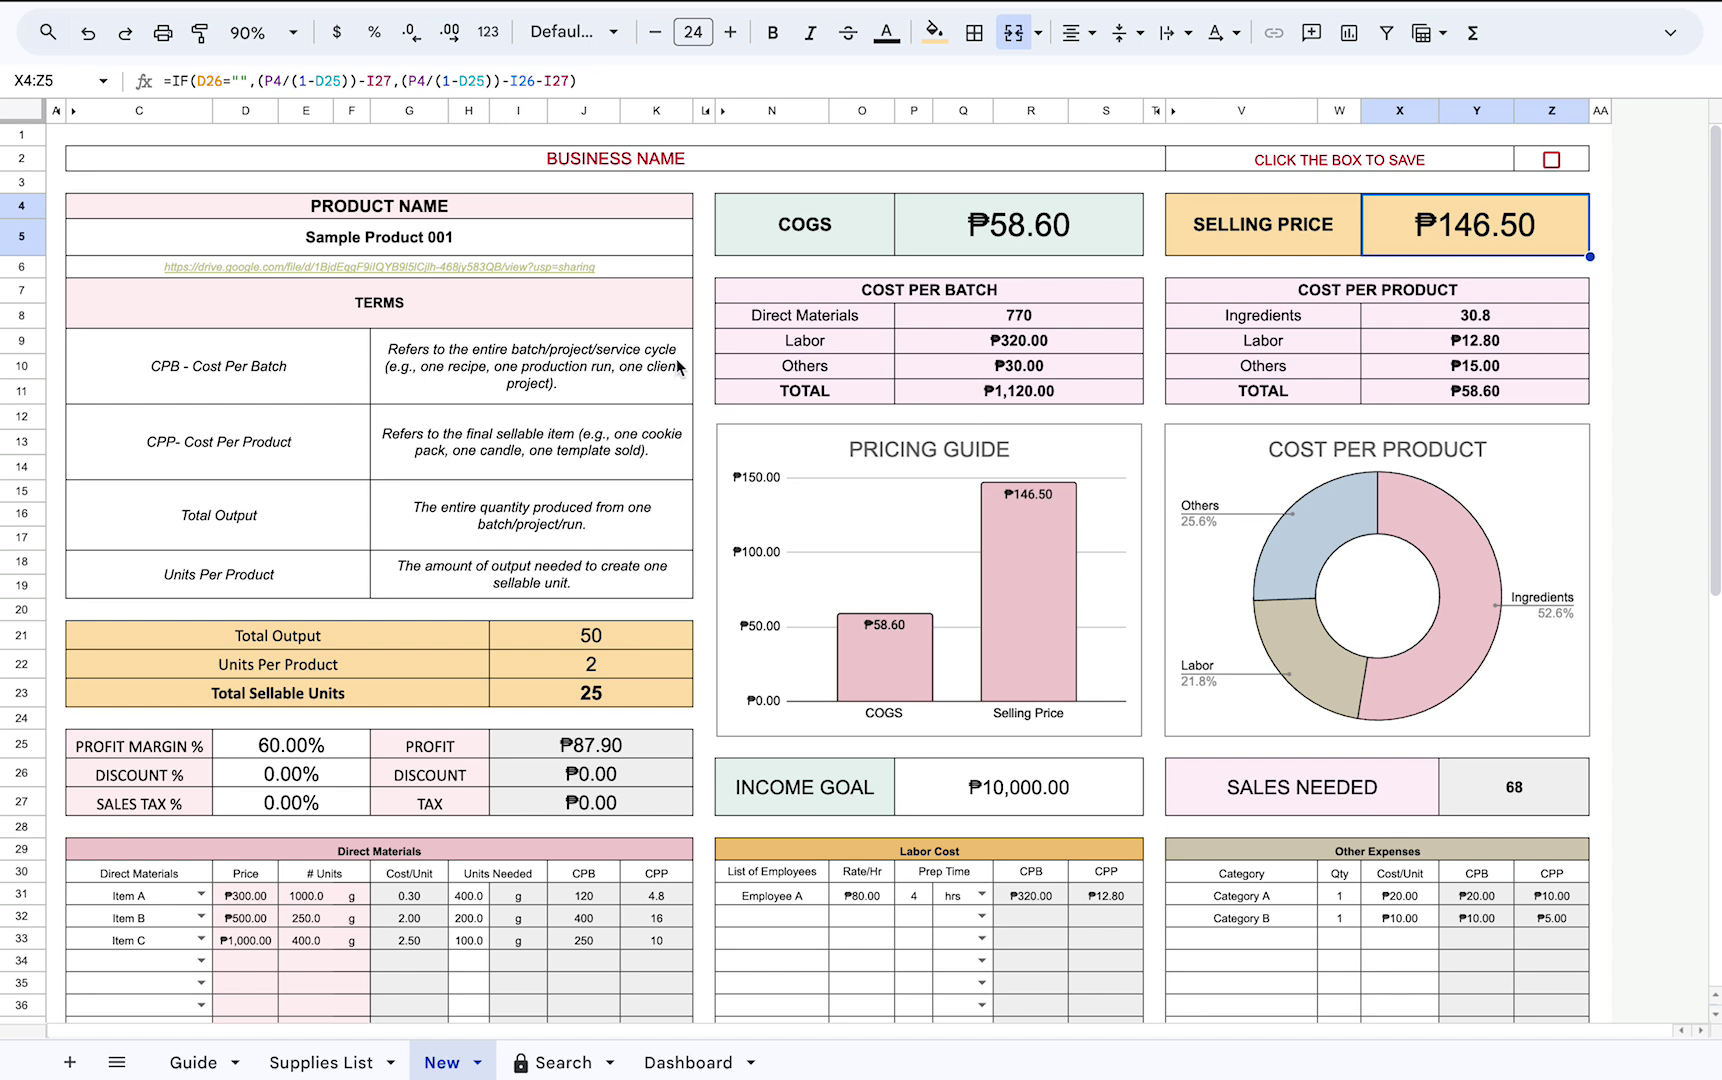
Review the Cost Per Batch and Cost Per Product summaries and the material, labor and other expense tables feeding them.
{"action": "left_click", "coordinate": [935, 295]}
{"action": "left_click", "coordinate": [1384, 295]}
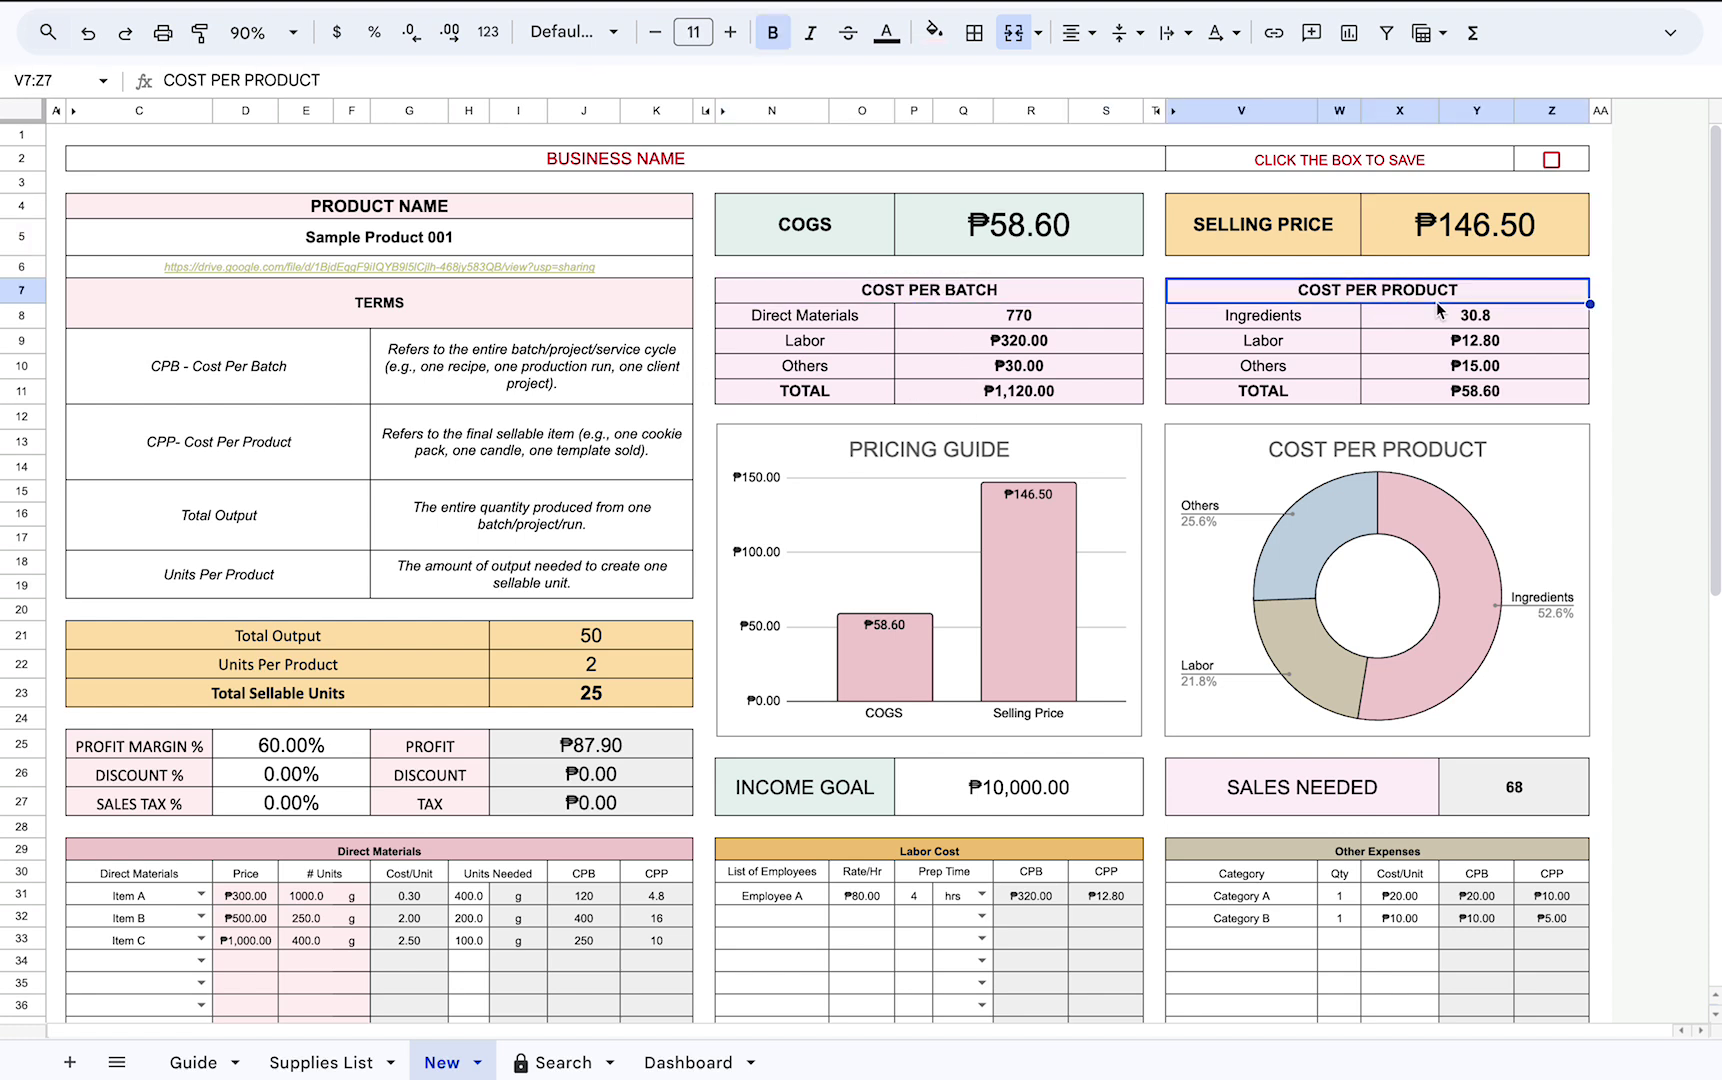
{"action": "left_click", "coordinate": [940, 320]}
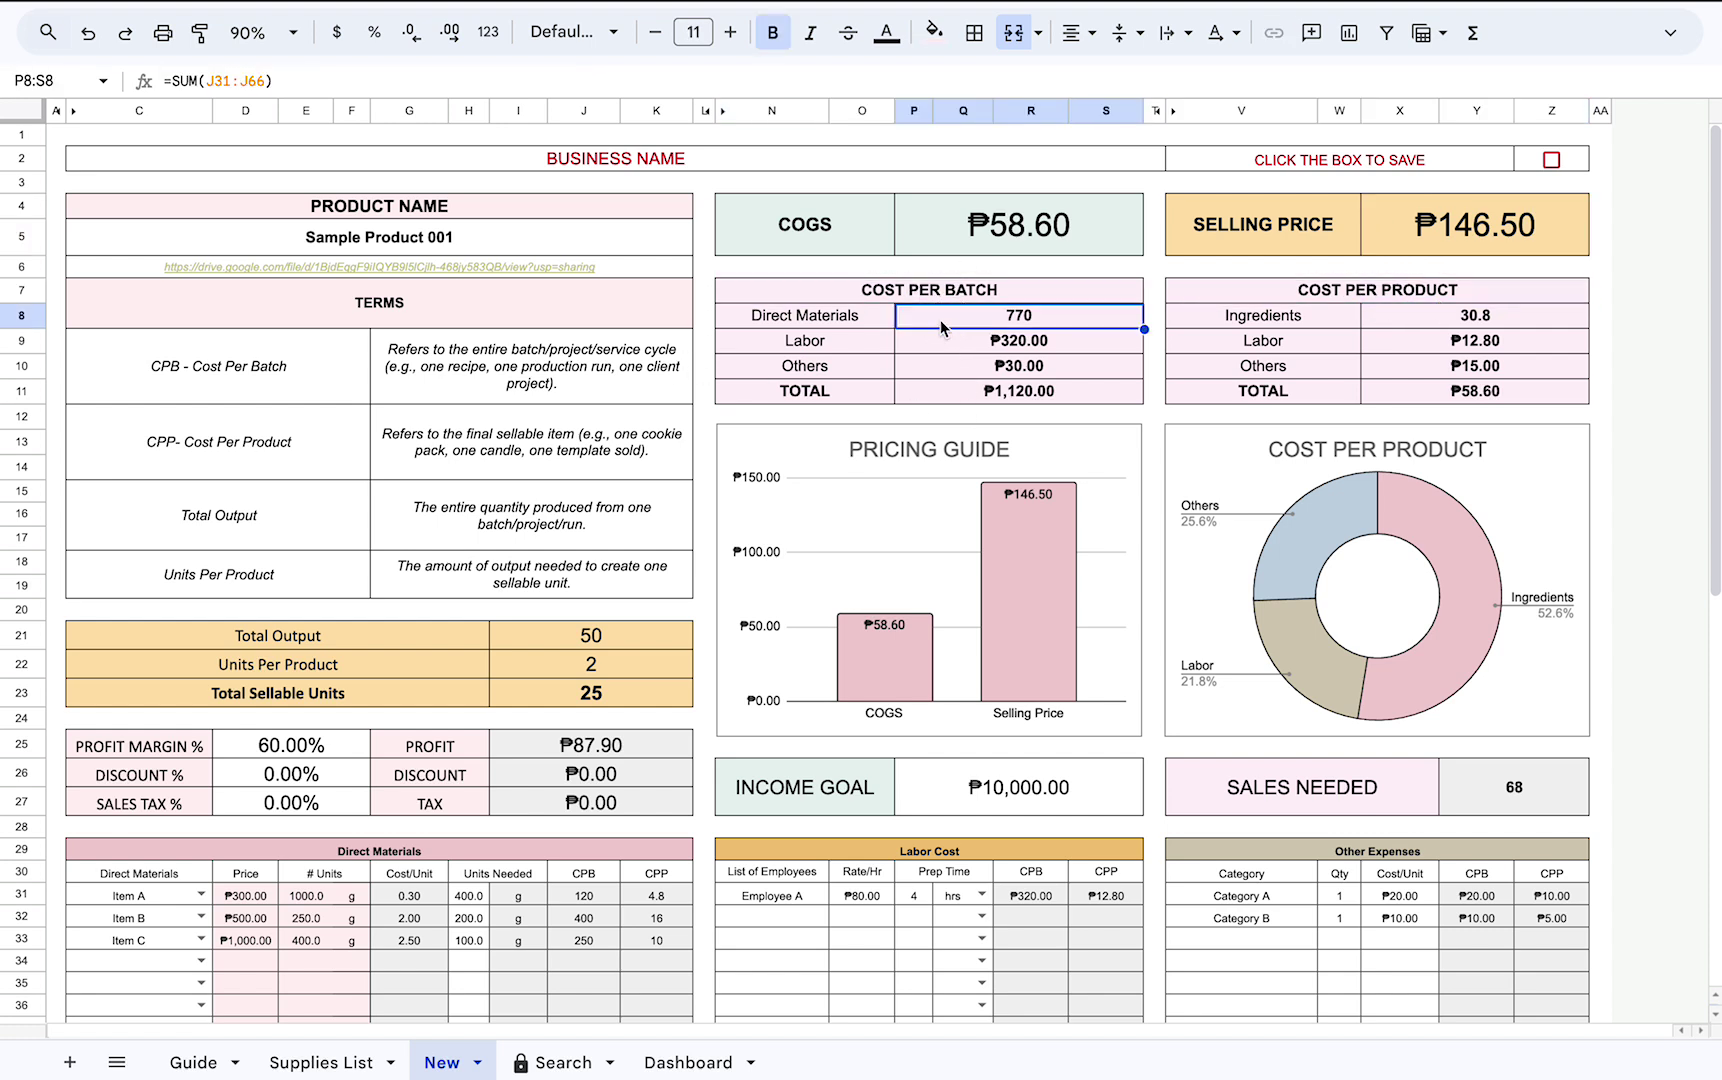
{"action": "left_click", "coordinate": [808, 320]}
{"action": "left_click", "coordinate": [810, 341]}
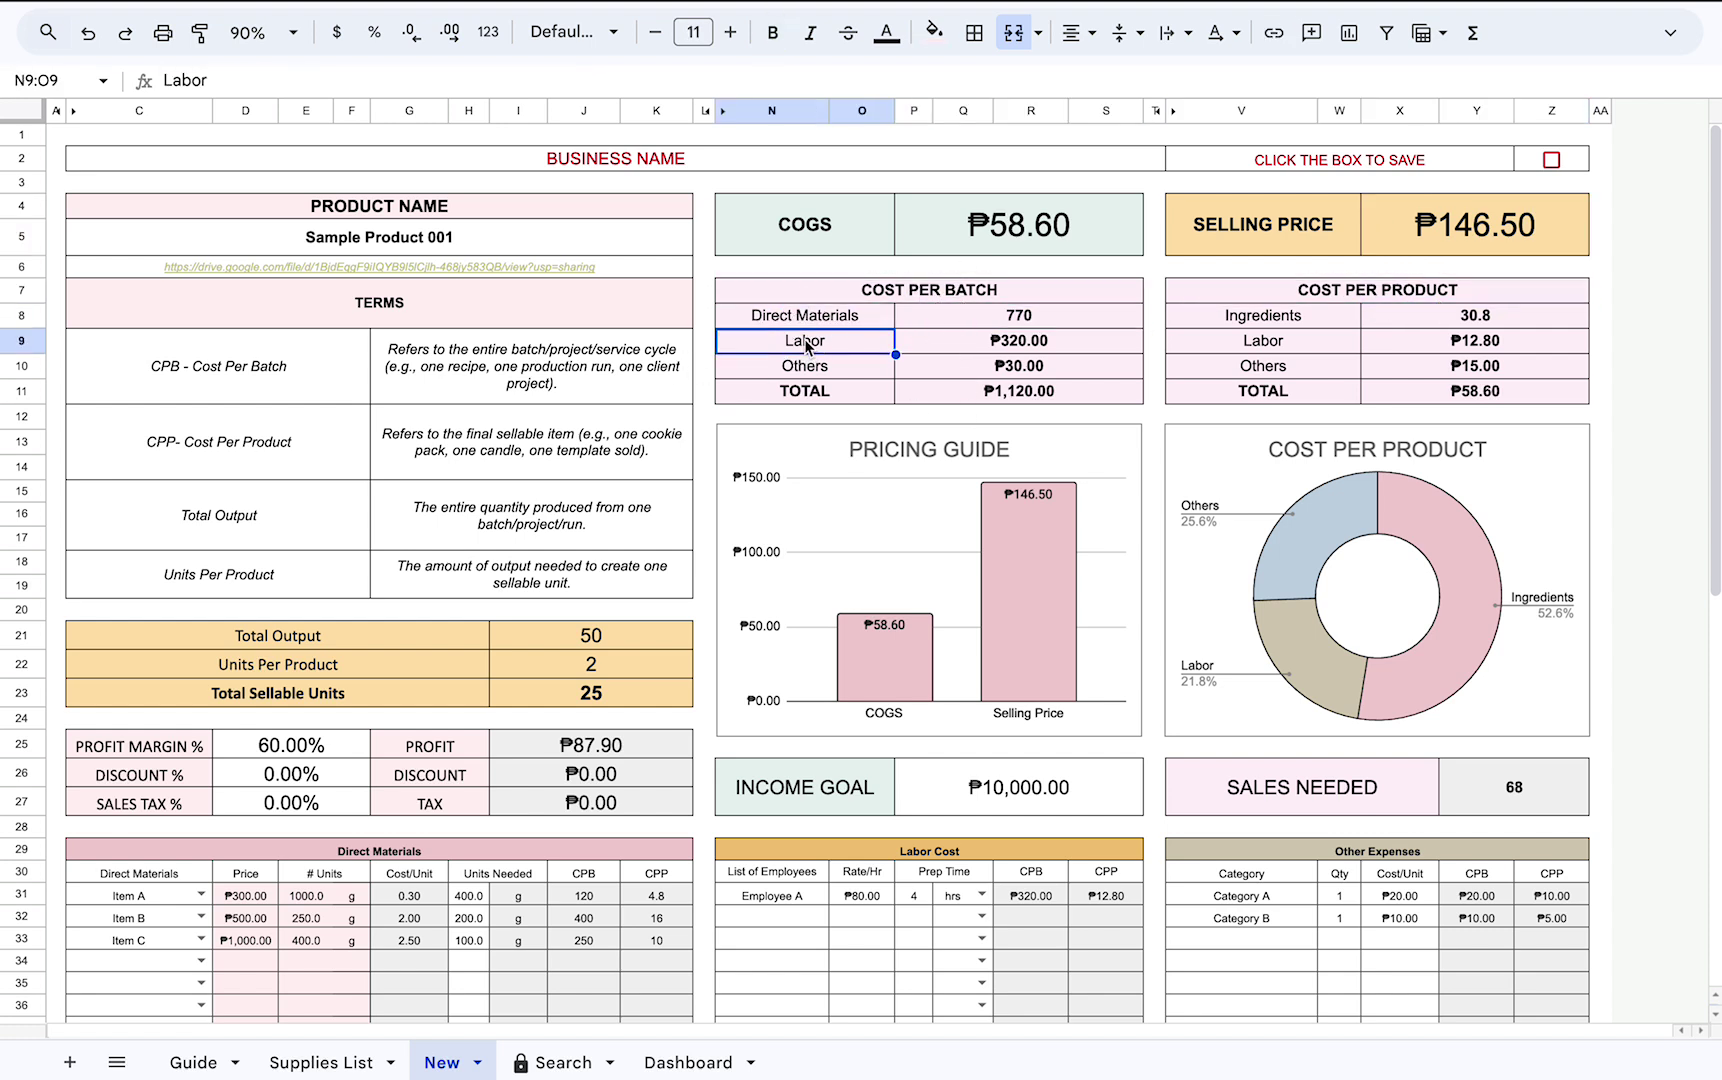
{"action": "left_click", "coordinate": [862, 319]}
{"action": "left_click", "coordinate": [862, 366]}
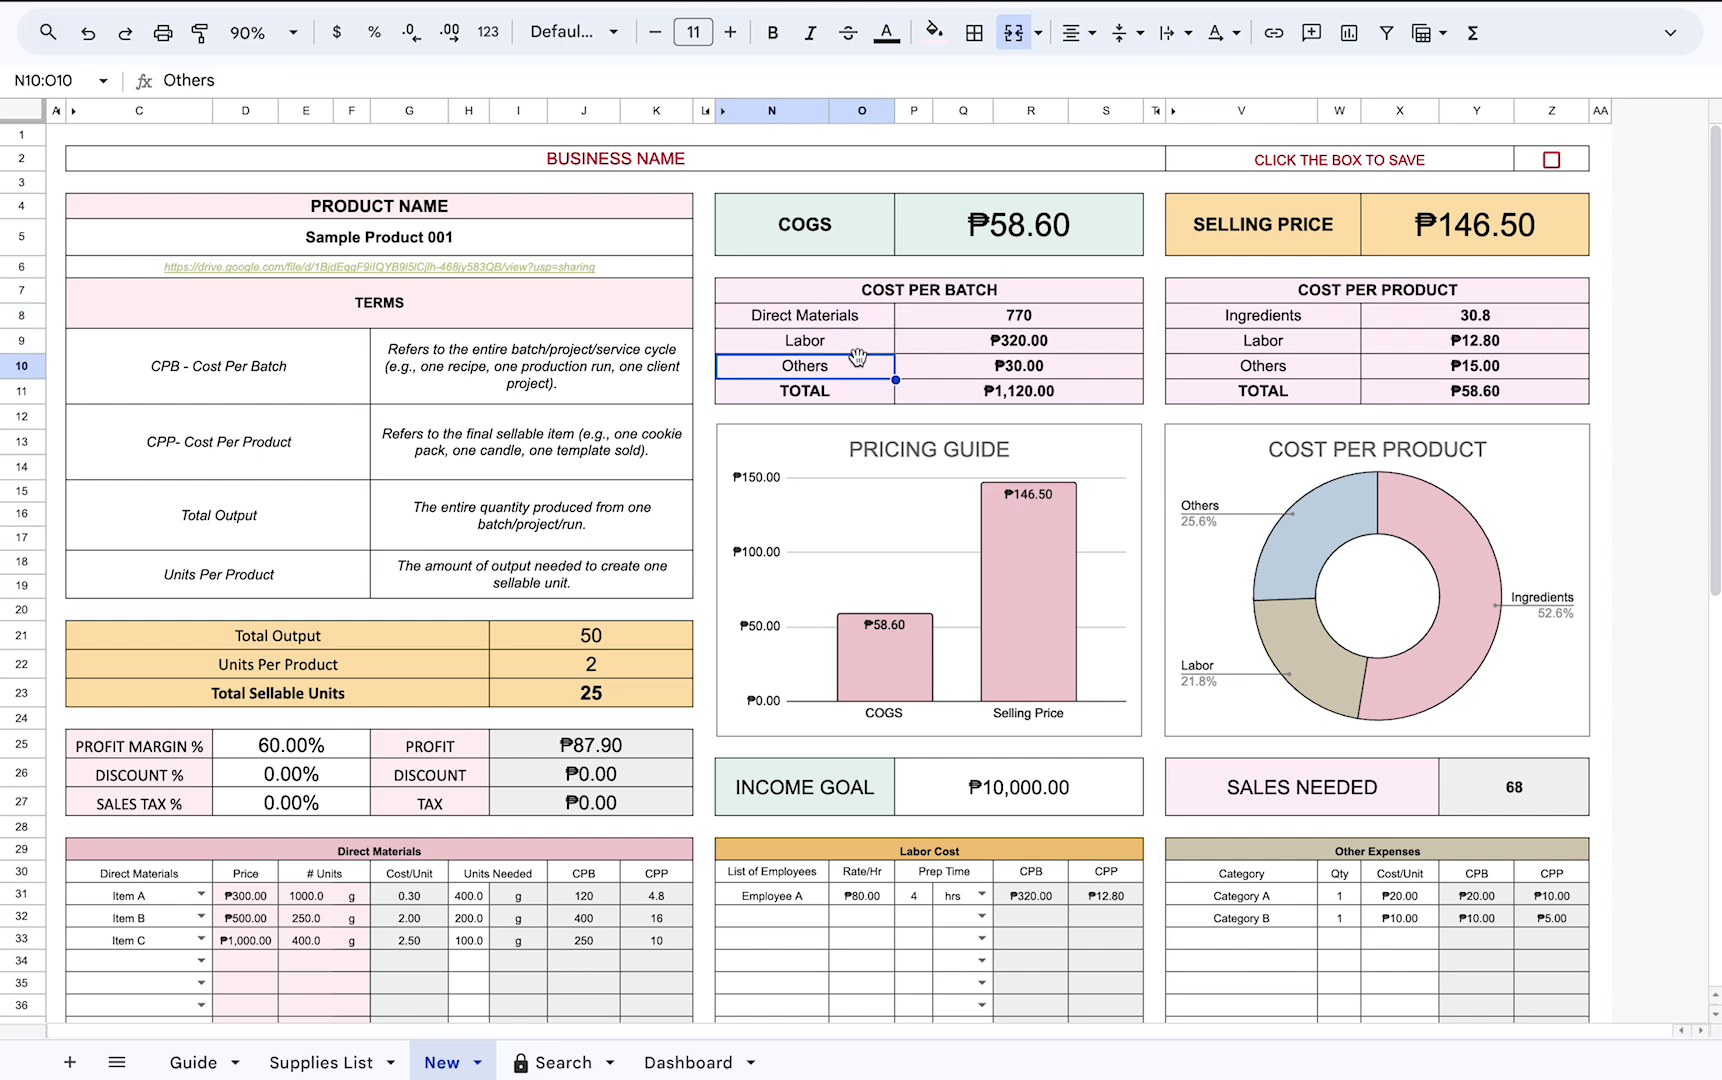
{"action": "scroll", "coordinate": [1183, 533], "scroll_direction": "down", "scroll_amount": 3}
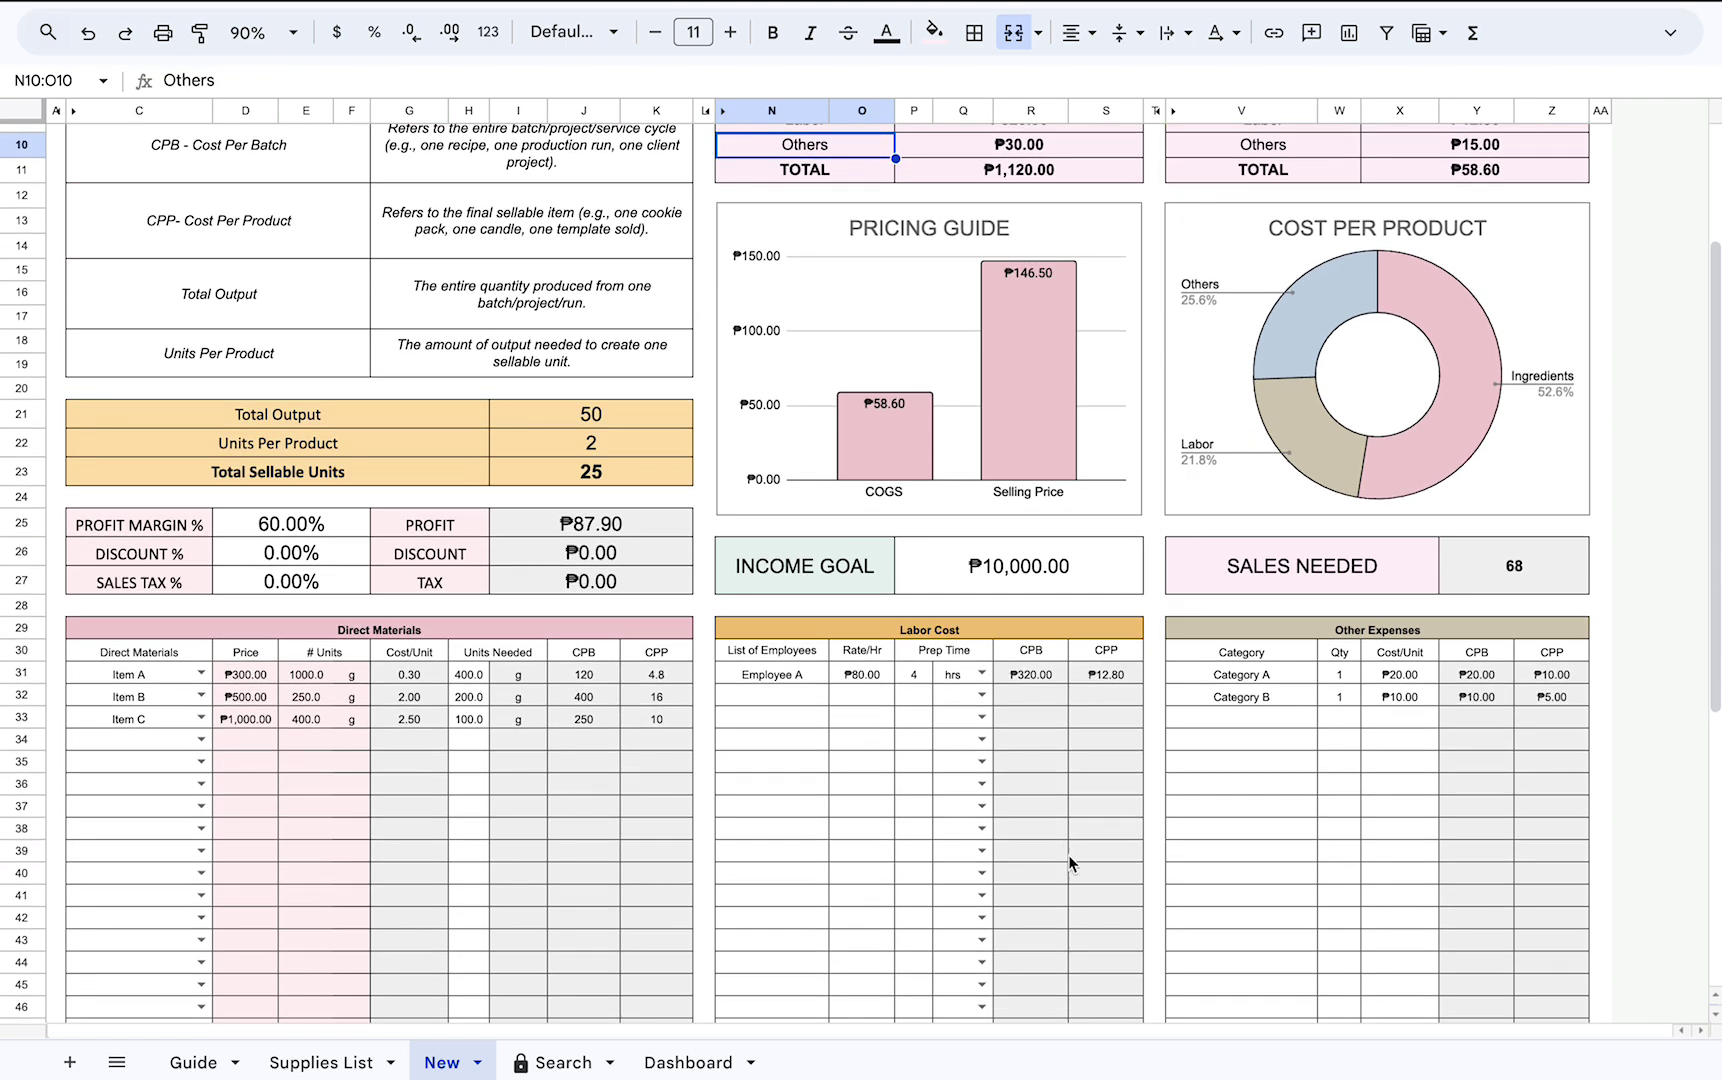
{"action": "scroll", "coordinate": [968, 570], "scroll_direction": "down", "scroll_amount": 2}
{"action": "scroll", "coordinate": [968, 570], "scroll_direction": "down", "scroll_amount": 5}
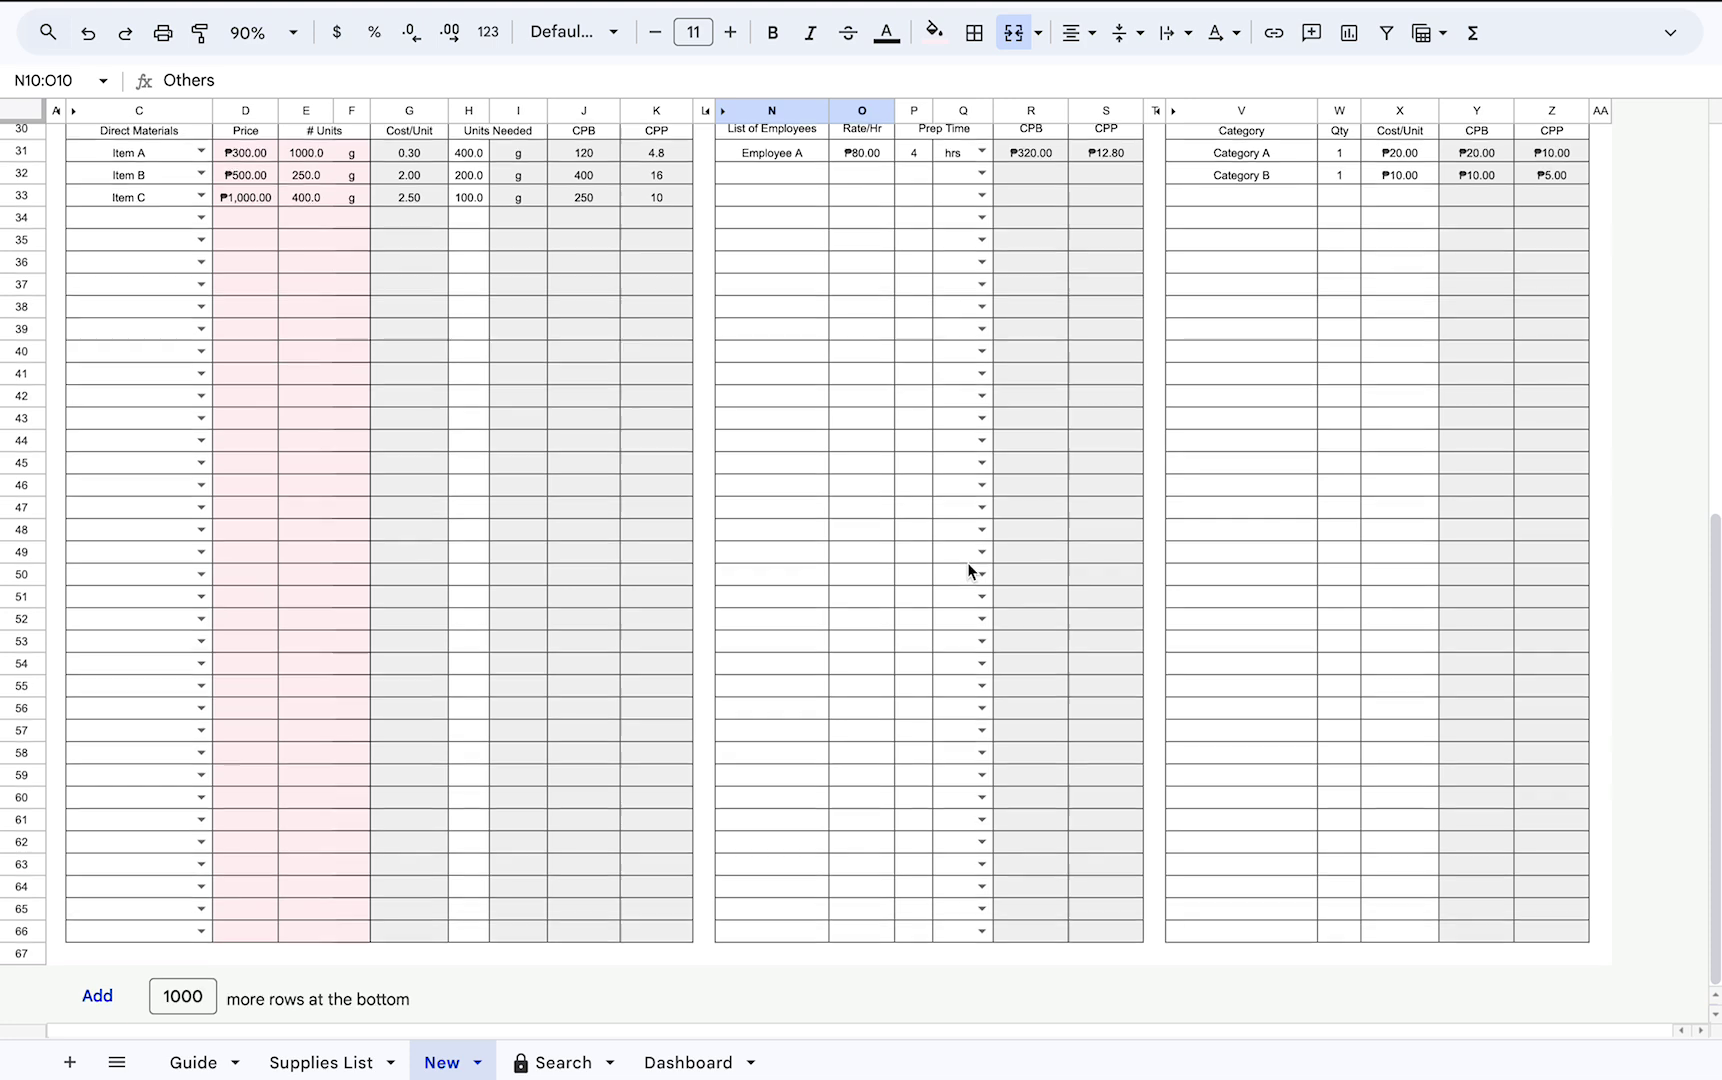
{"action": "scroll", "coordinate": [968, 560], "scroll_direction": "up", "scroll_amount": 10}
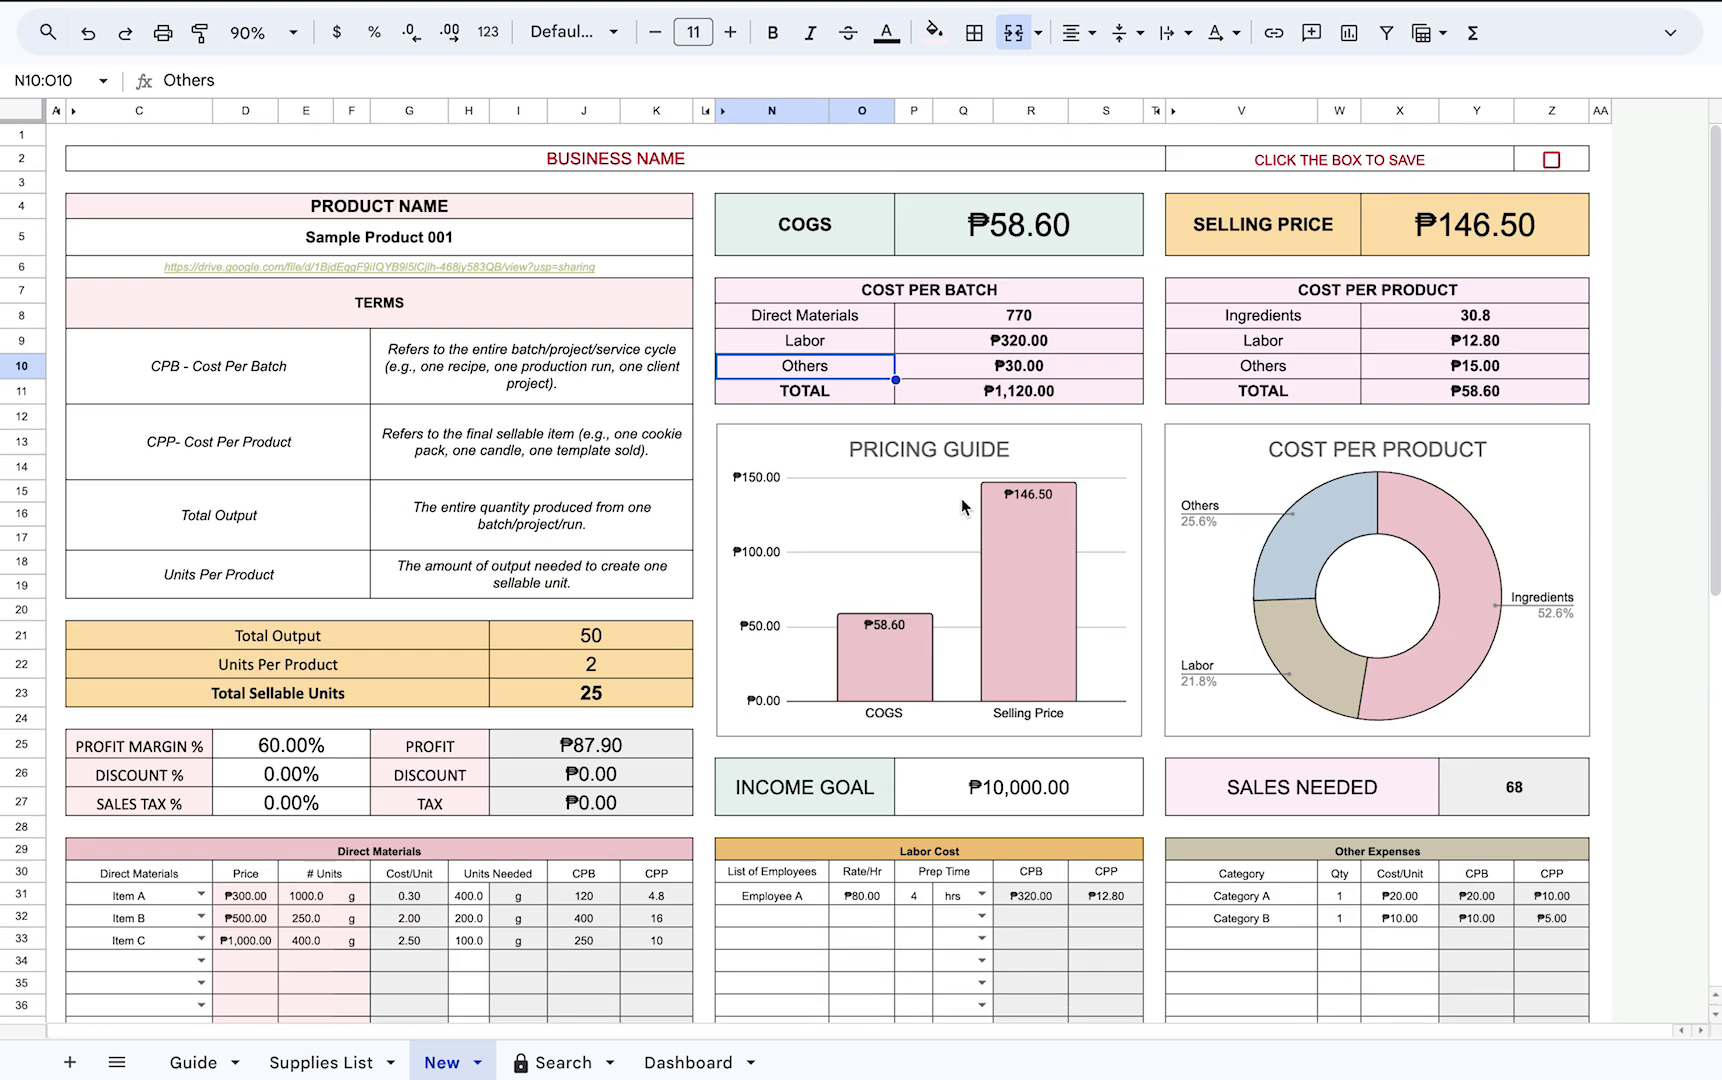
Save the completed Sample Product 001 costing from the New sheet.
{"action": "left_click", "coordinate": [1551, 160]}
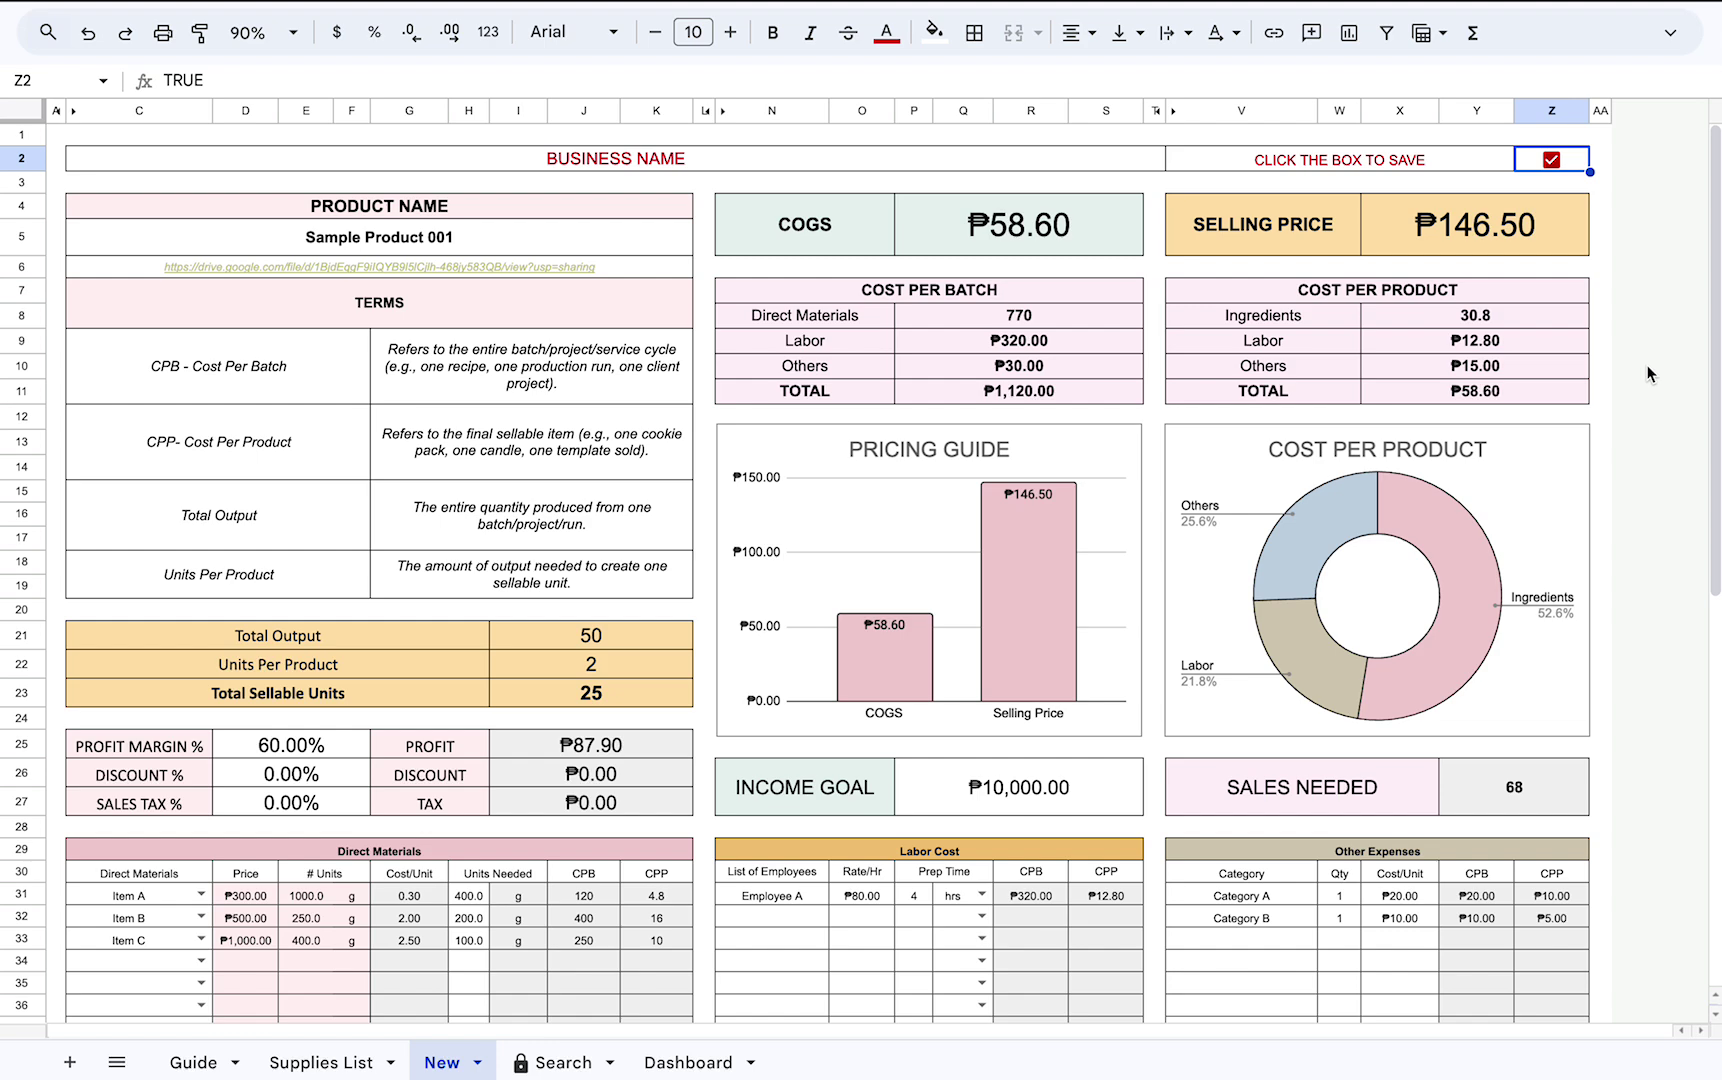
{"action": "left_click", "coordinate": [1610, 393]}
{"action": "scroll", "coordinate": [1609, 387], "scroll_direction": "down", "scroll_amount": 1}
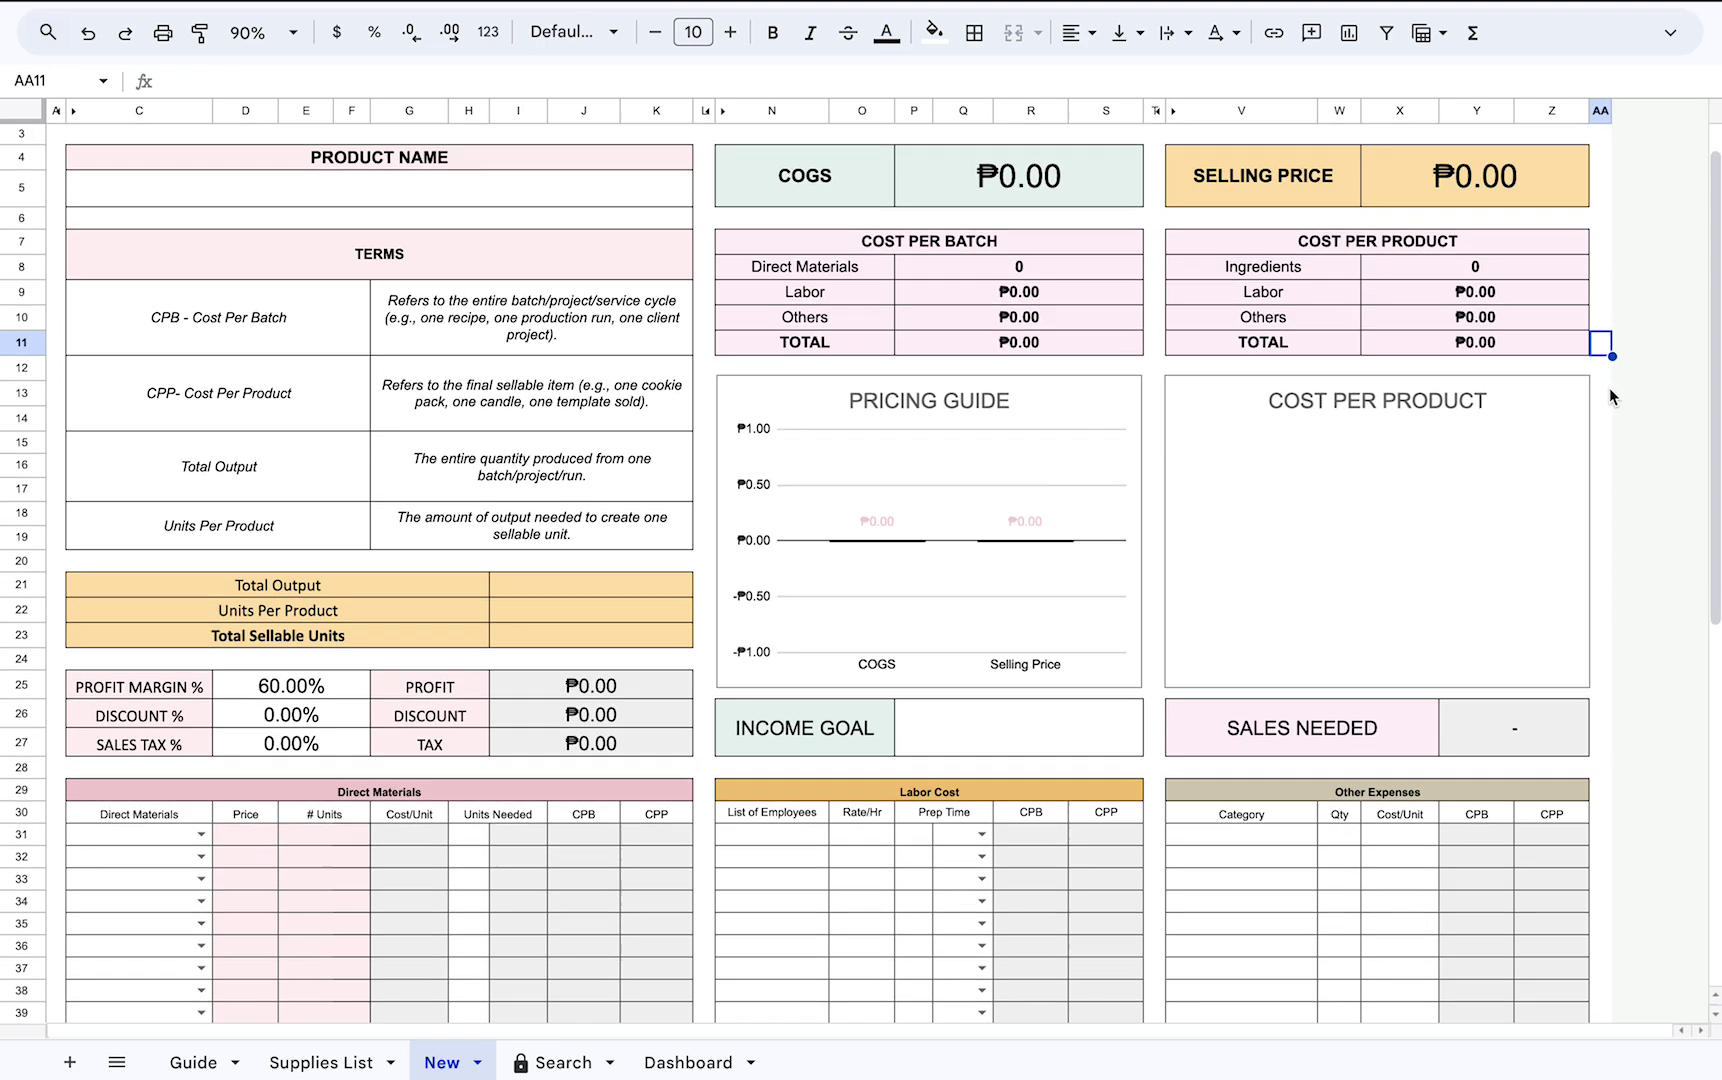
{"action": "scroll", "coordinate": [800, 805], "scroll_direction": "down", "scroll_amount": 3}
Load Sample Product 001 in the Search sheet and review its saved costing record.
{"action": "left_click", "coordinate": [577, 1055]}
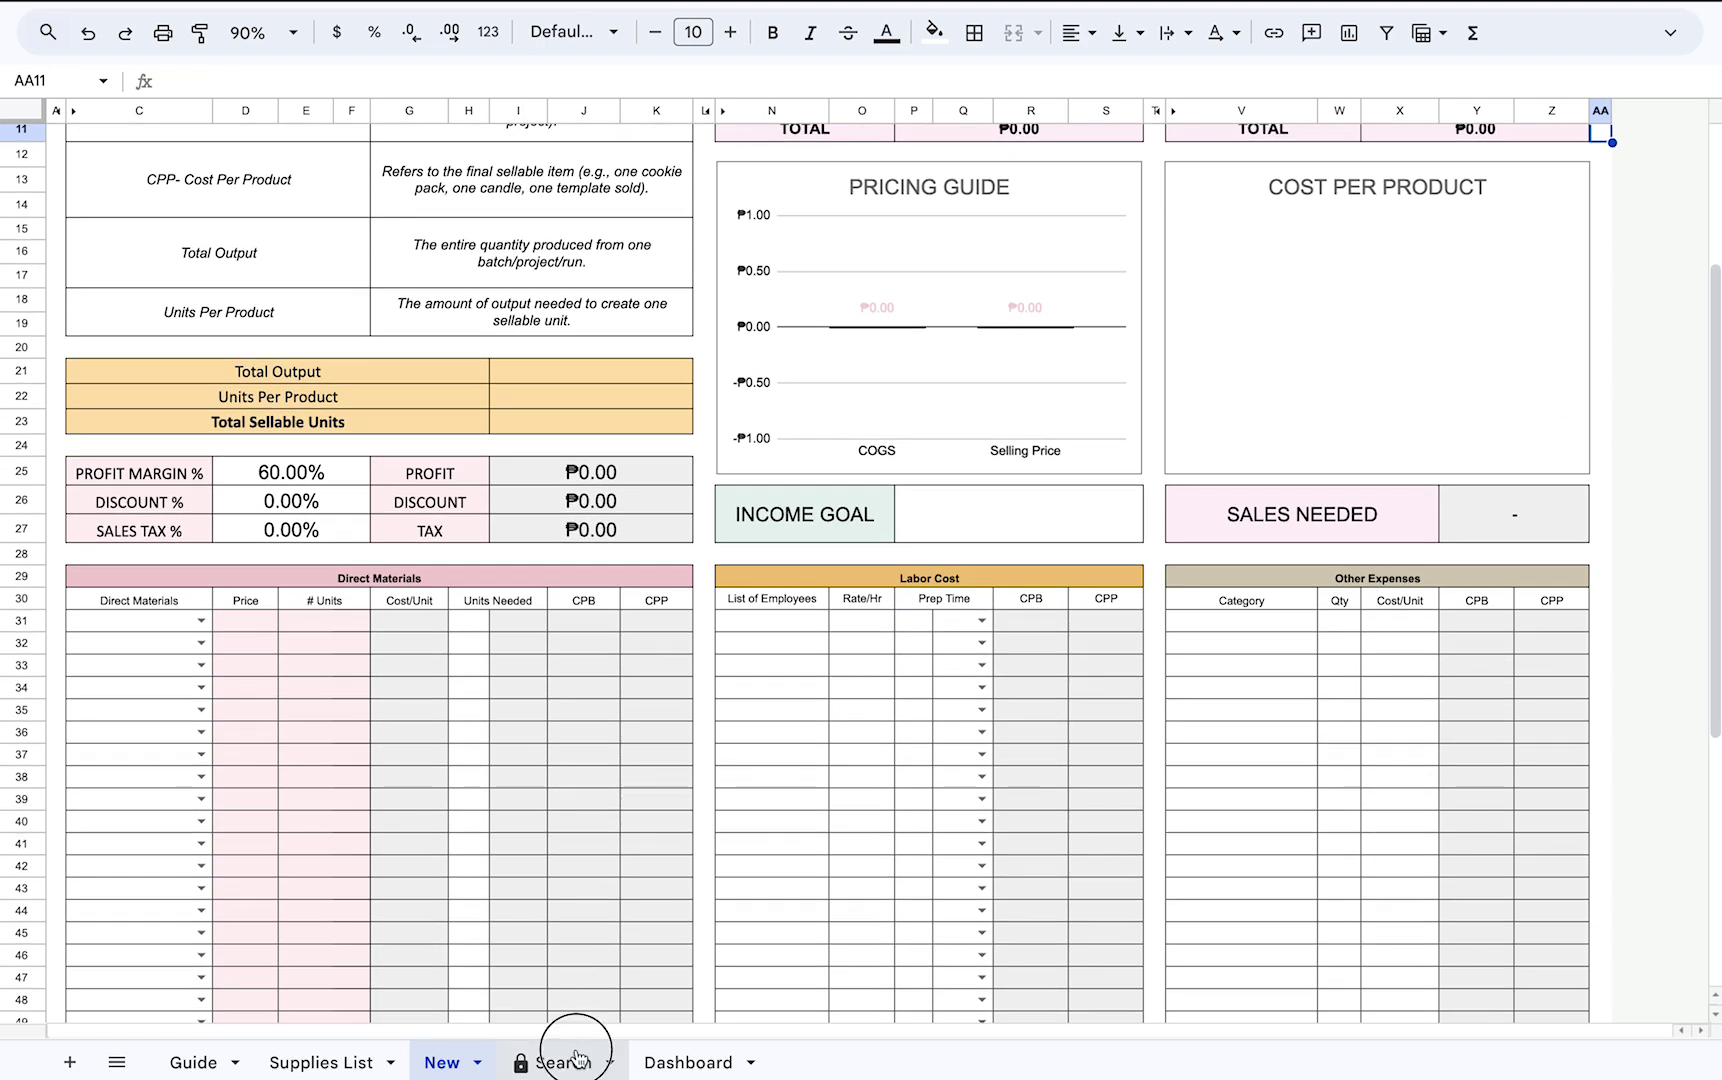
{"action": "scroll", "coordinate": [599, 417], "scroll_direction": "up", "scroll_amount": 5}
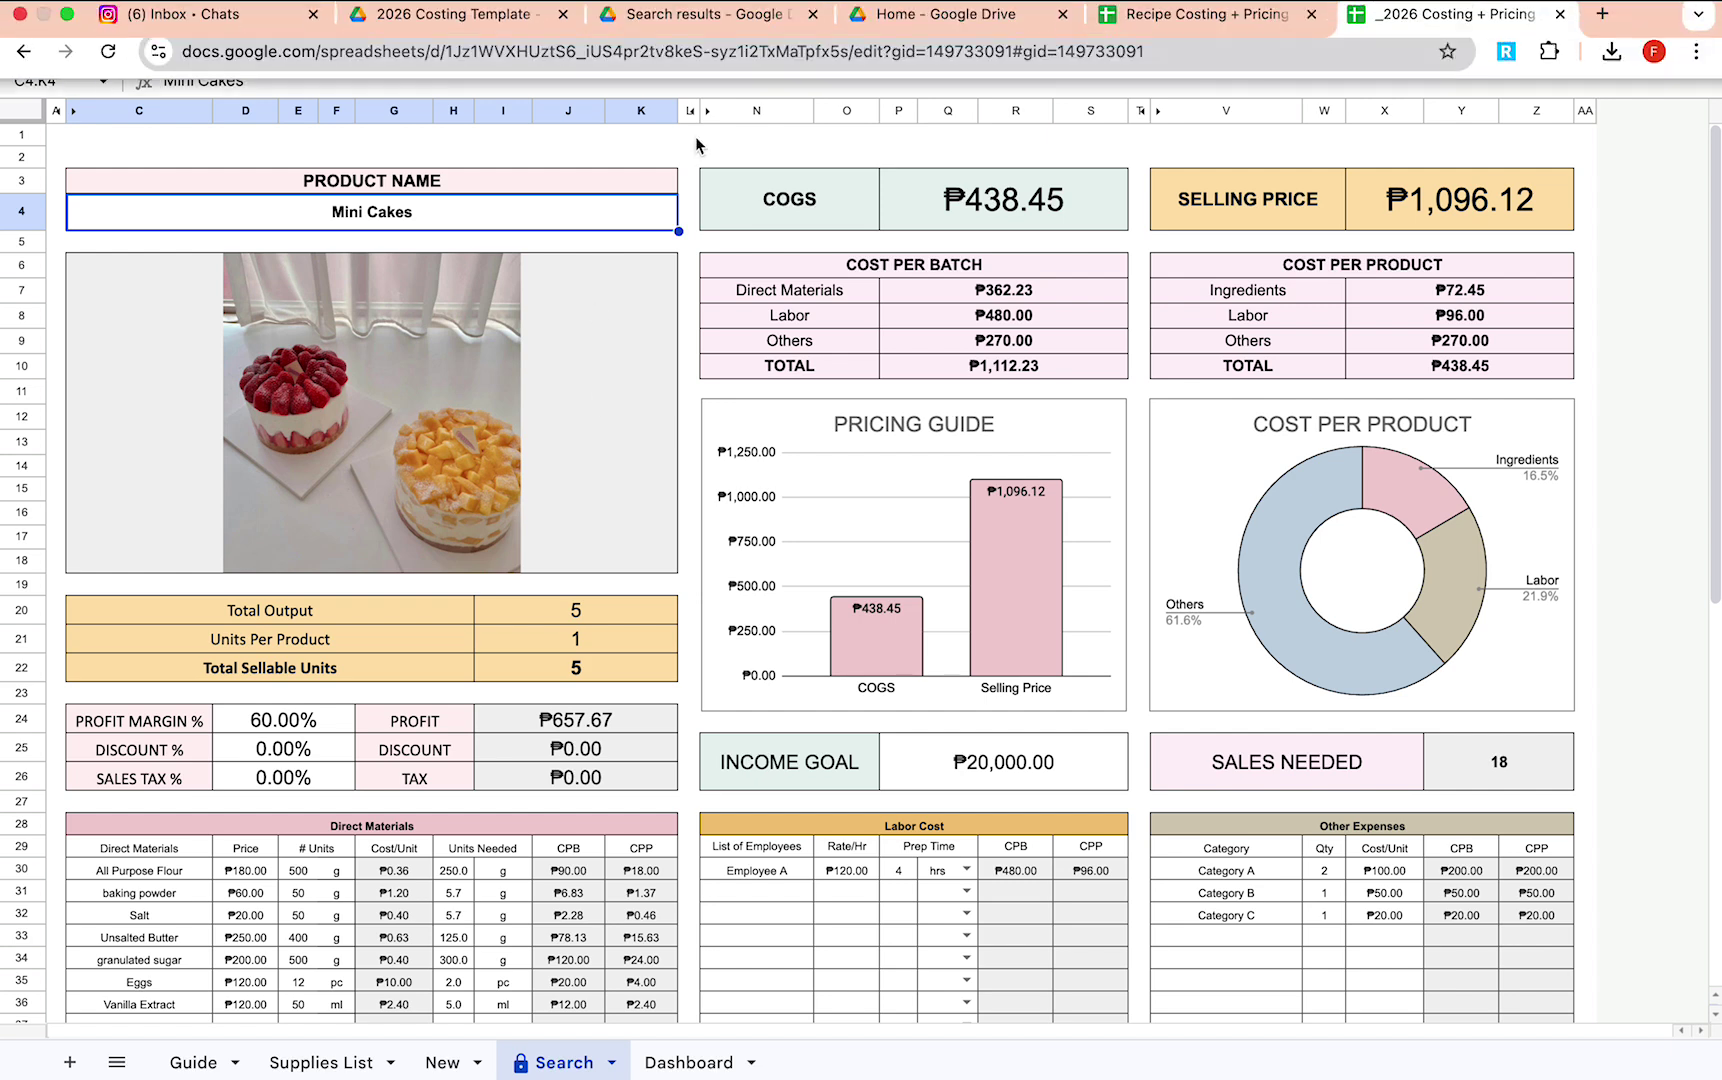
{"action": "left_click", "coordinate": [505, 224]}
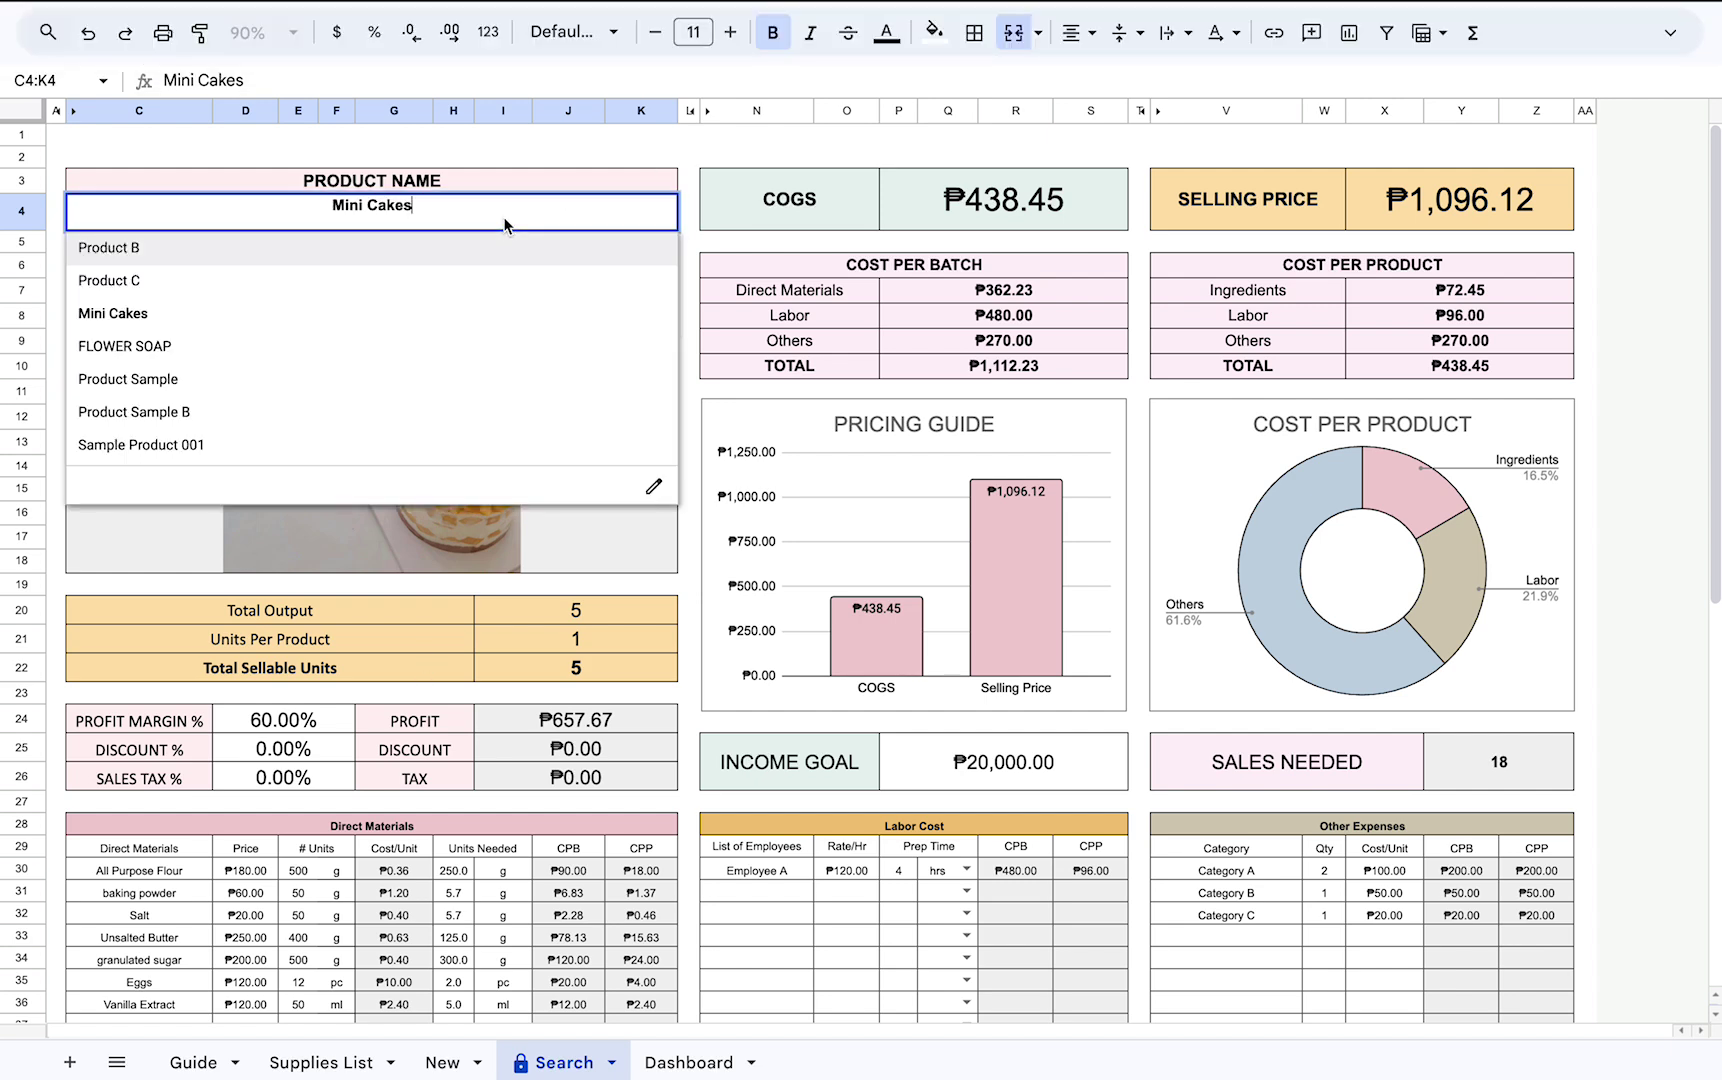
{"action": "left_click", "coordinate": [296, 445]}
{"action": "scroll", "coordinate": [437, 782], "scroll_direction": "down", "scroll_amount": 10}
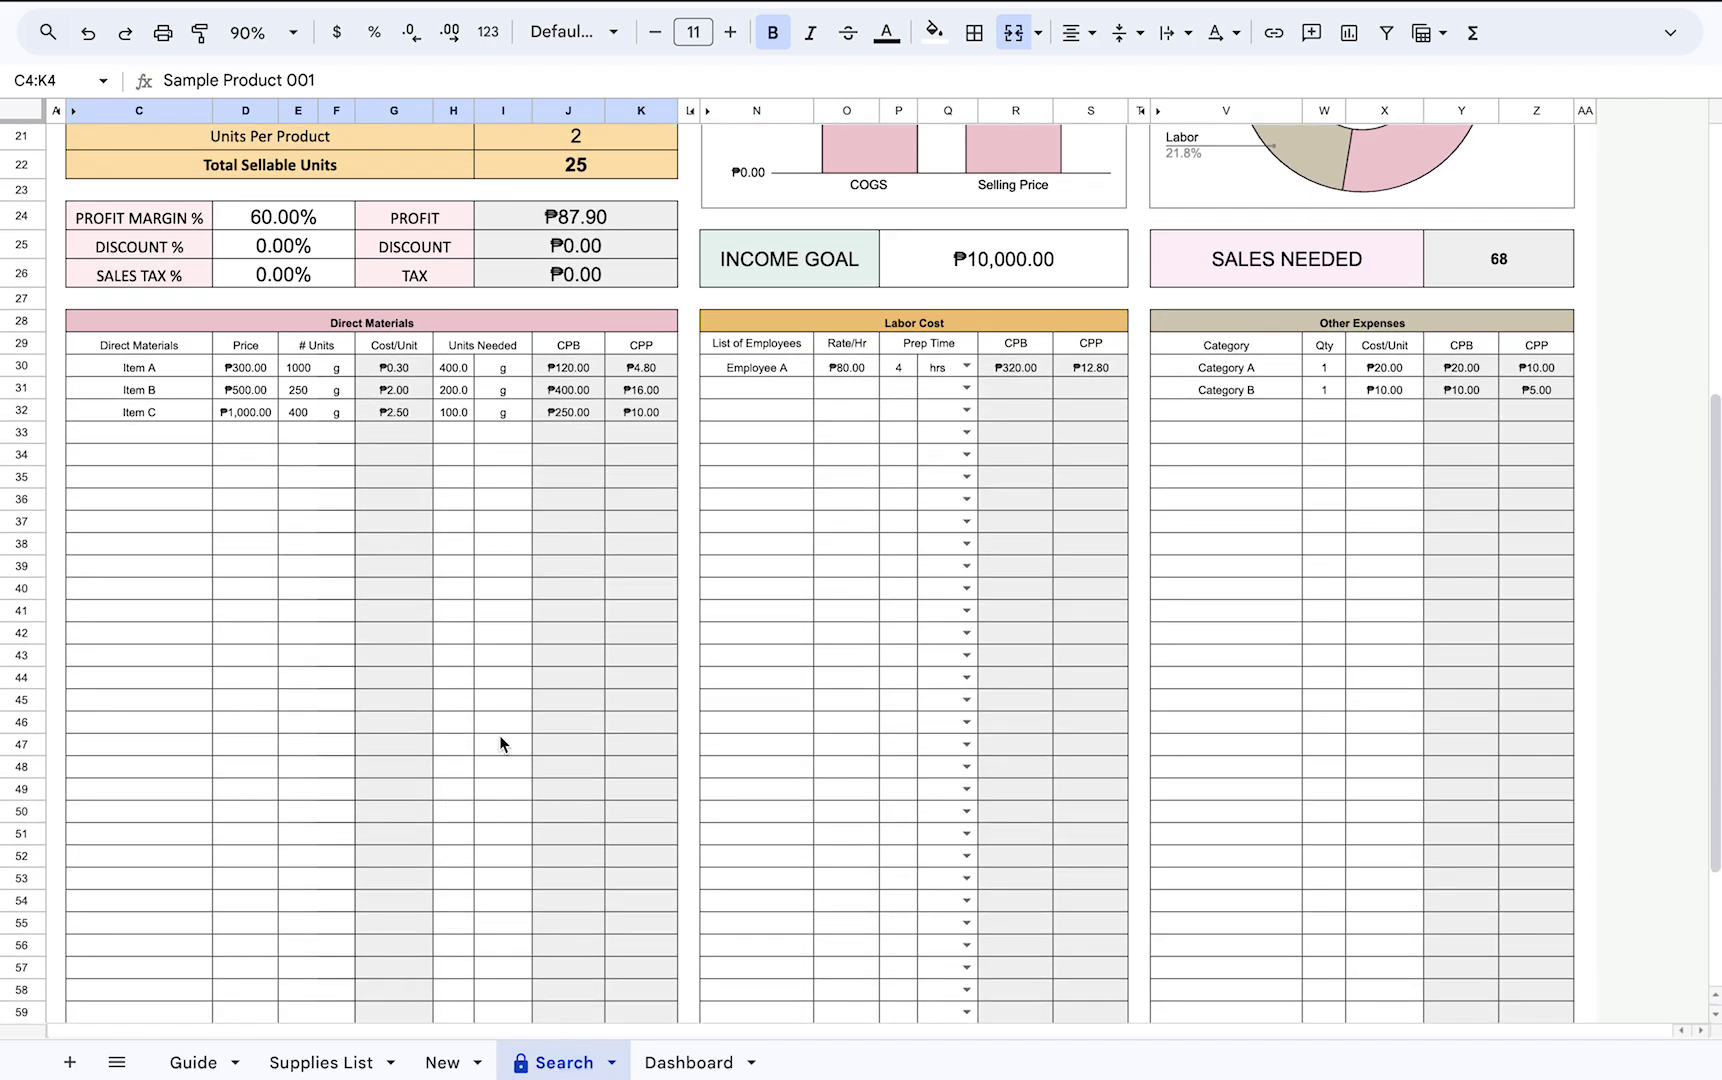
{"action": "scroll", "coordinate": [500, 736], "scroll_direction": "up", "scroll_amount": 10}
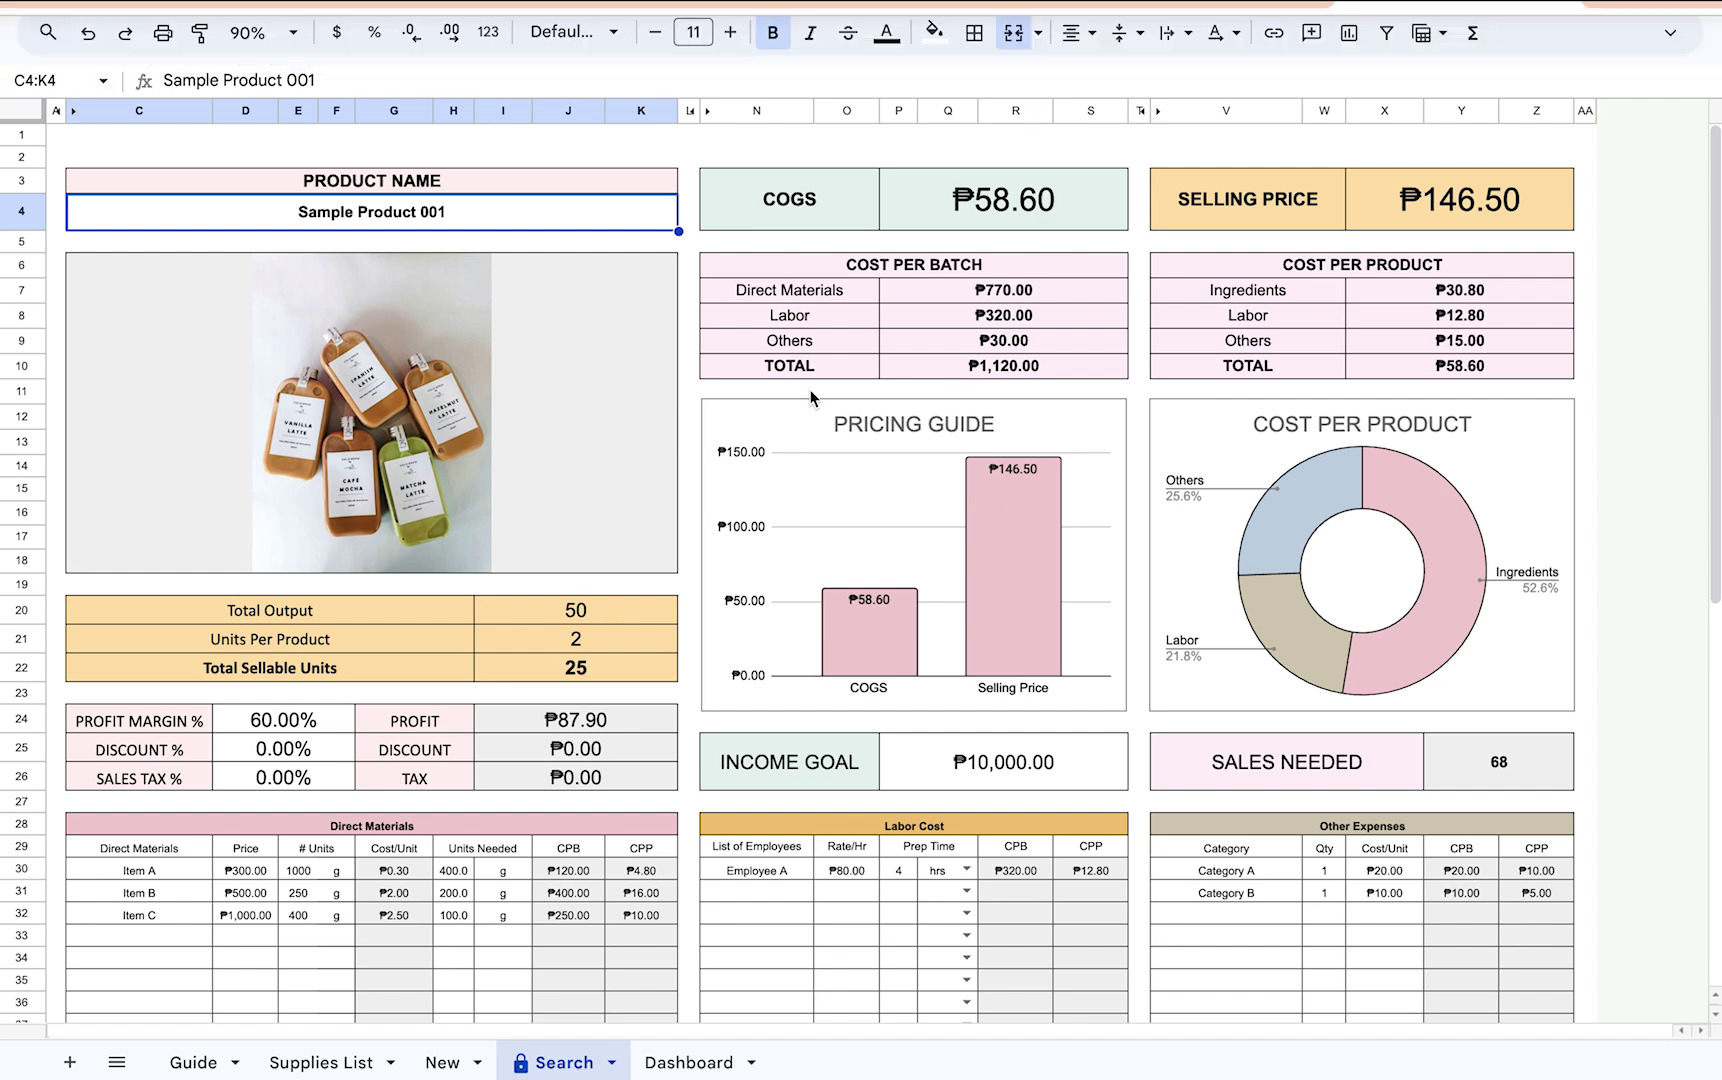
Open the Dashboard sheet and select the Sample Product 001 row in its product table.
{"action": "left_click", "coordinate": [697, 1066]}
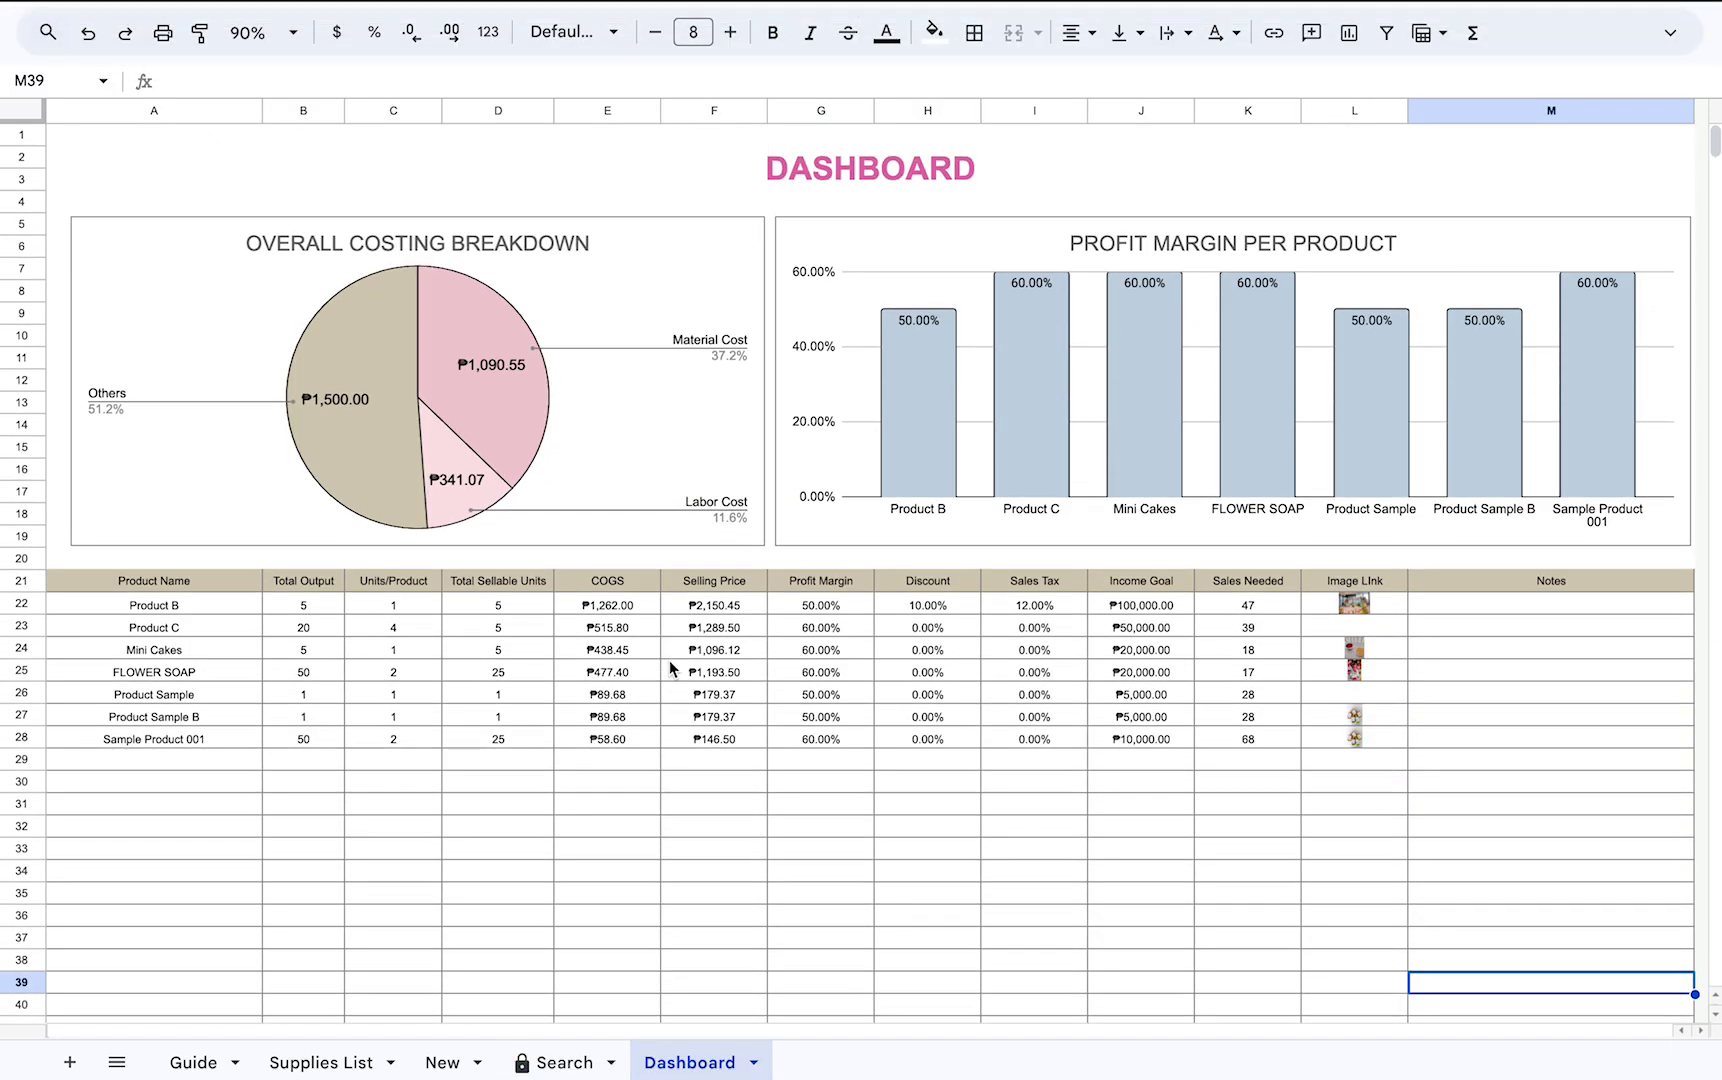
{"action": "left_click", "coordinate": [95, 760]}
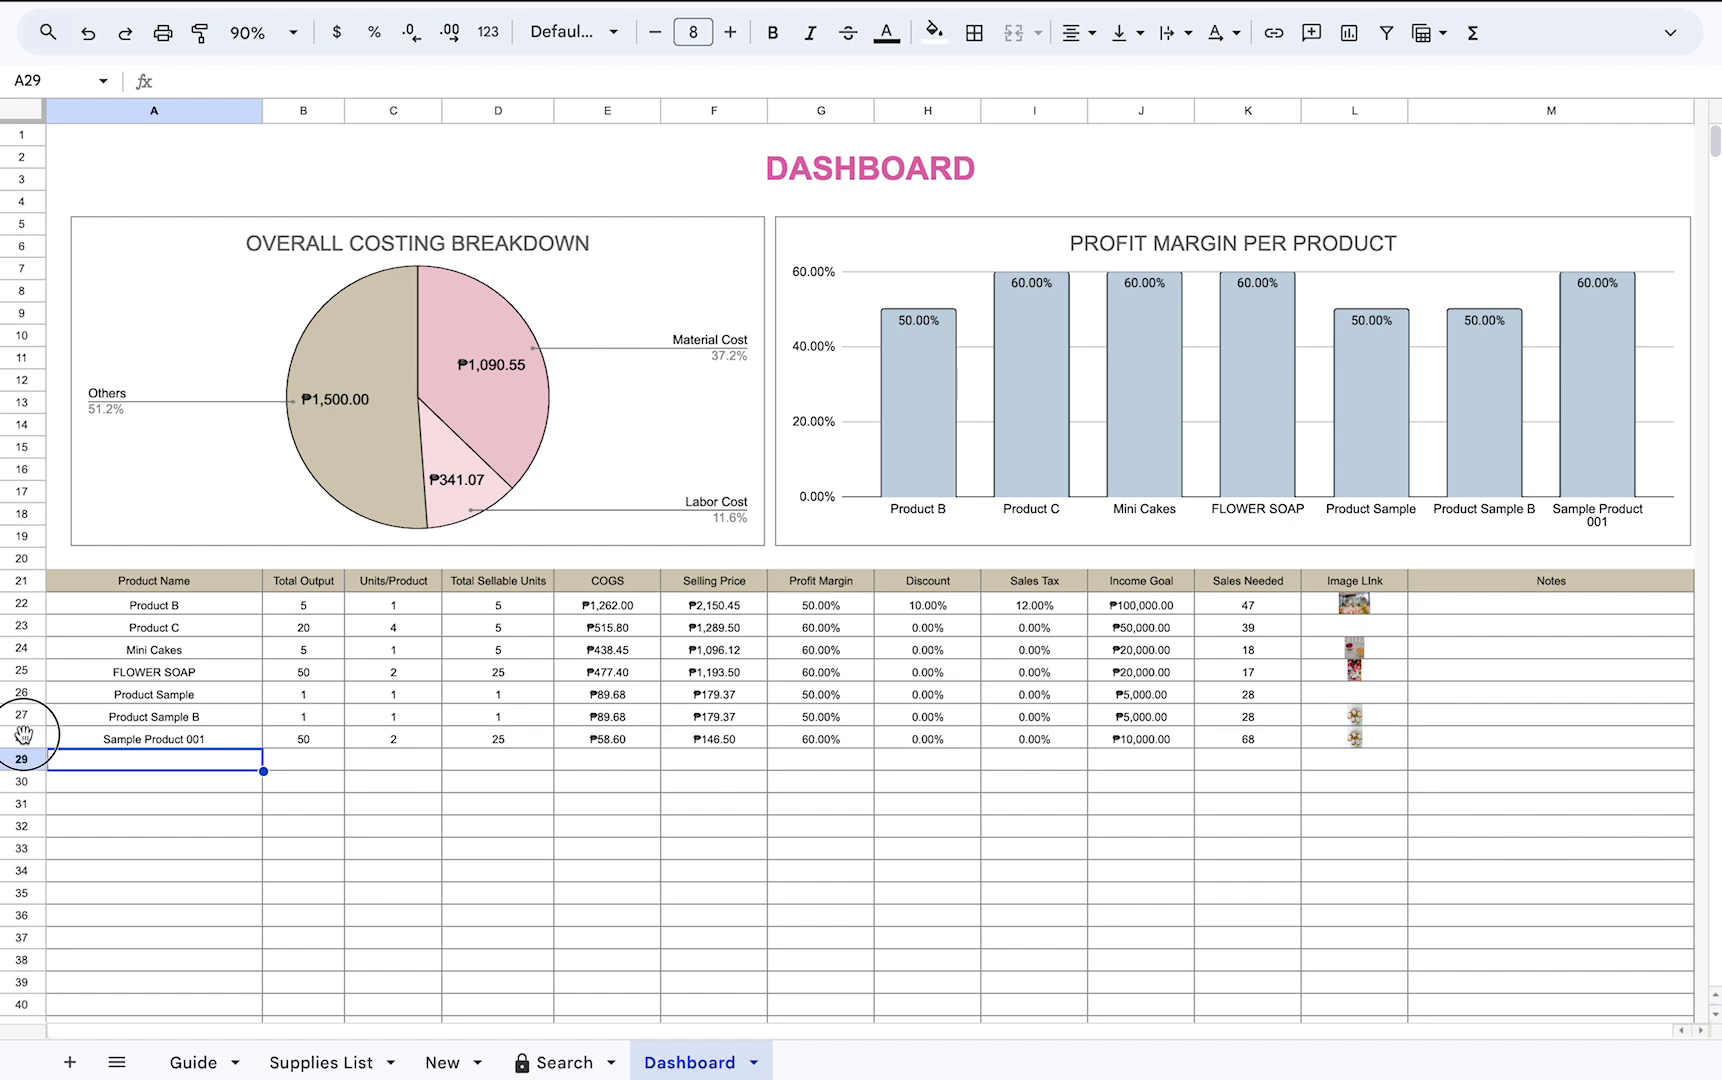
{"action": "left_click", "coordinate": [23, 737]}
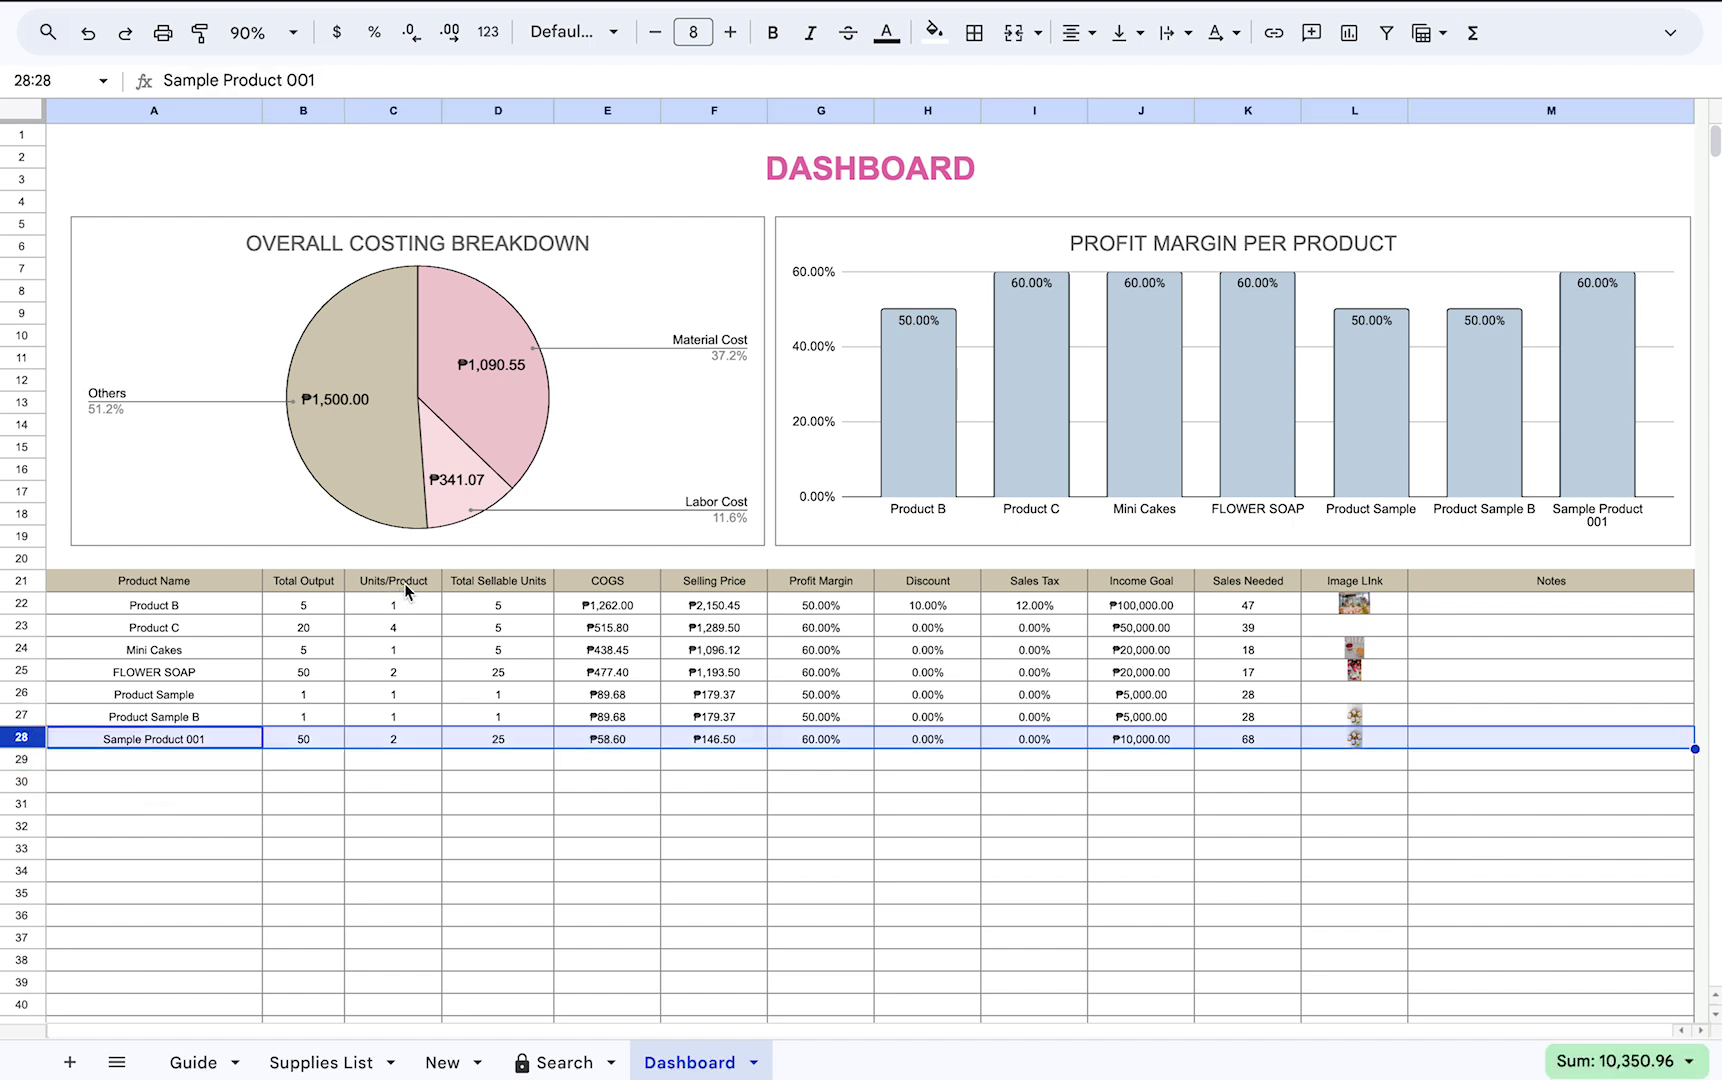
Review the COGS, Selling Price, Profit Margin, Discount, Sales Tax and Income Goal columns of the Dashboard table.
{"action": "left_click", "coordinate": [634, 583]}
{"action": "left_click", "coordinate": [732, 583]}
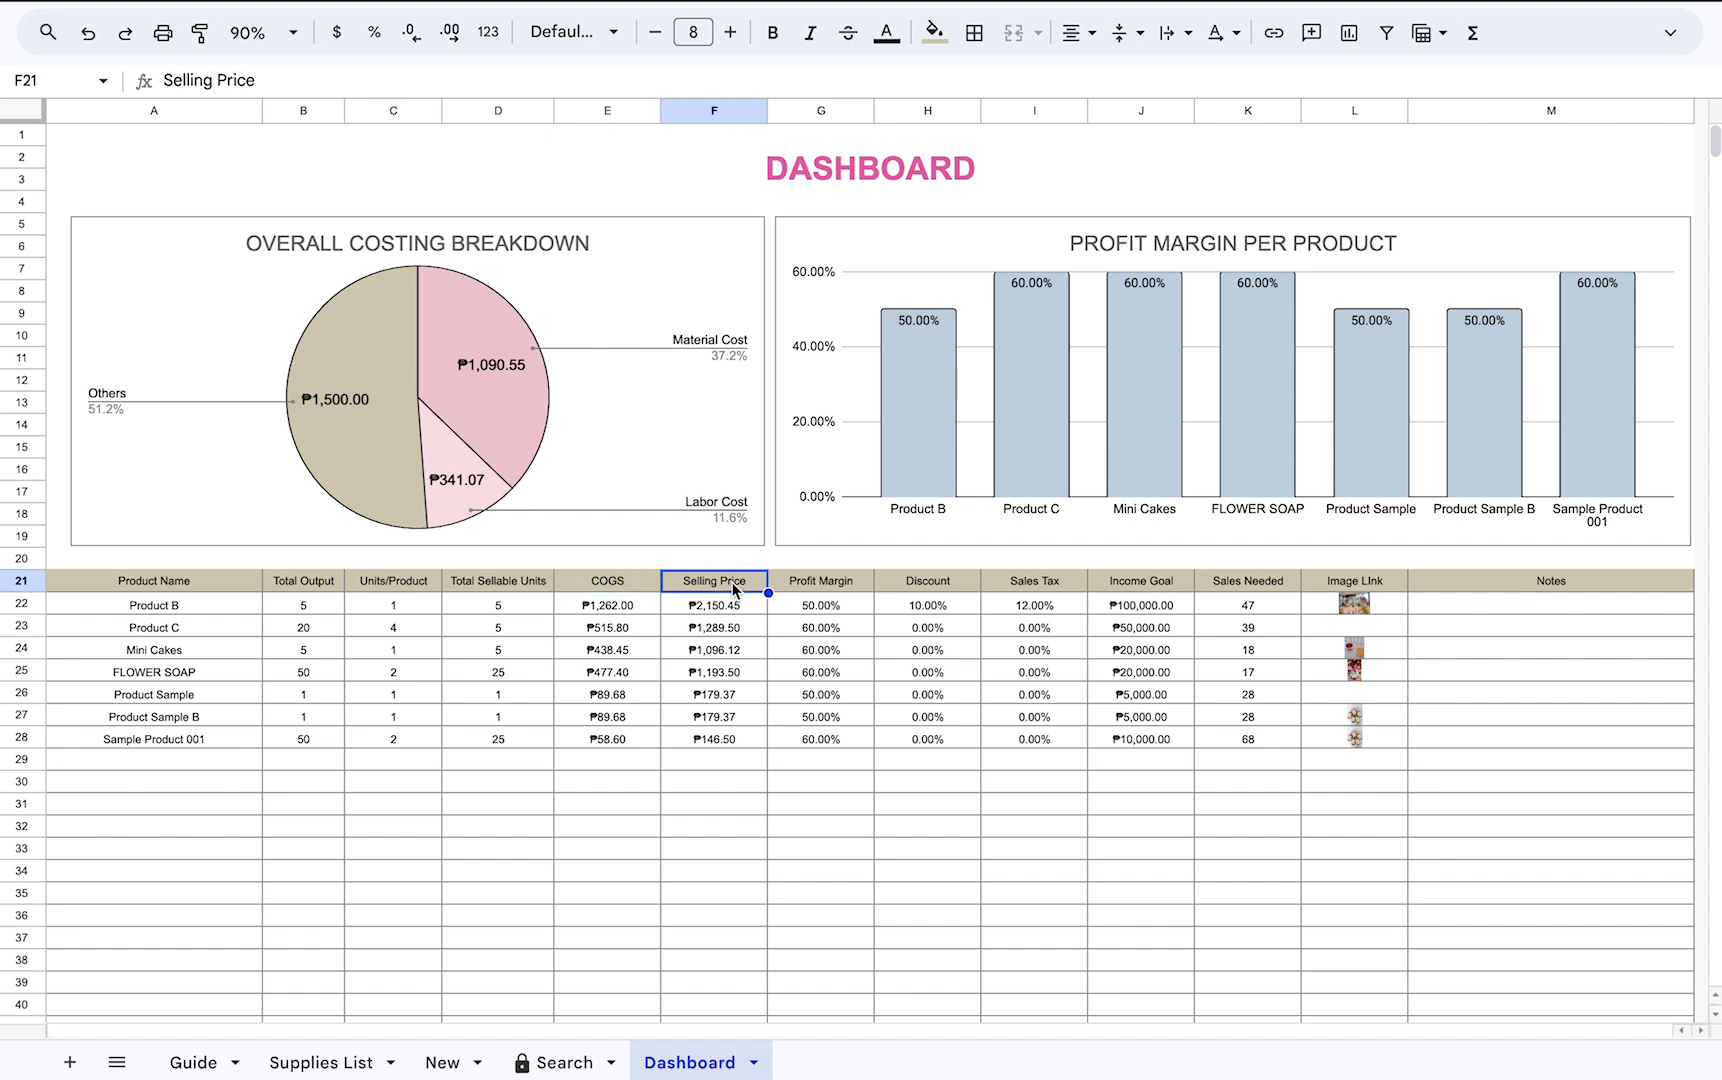
{"action": "left_click", "coordinate": [822, 583]}
{"action": "left_click", "coordinate": [948, 584]}
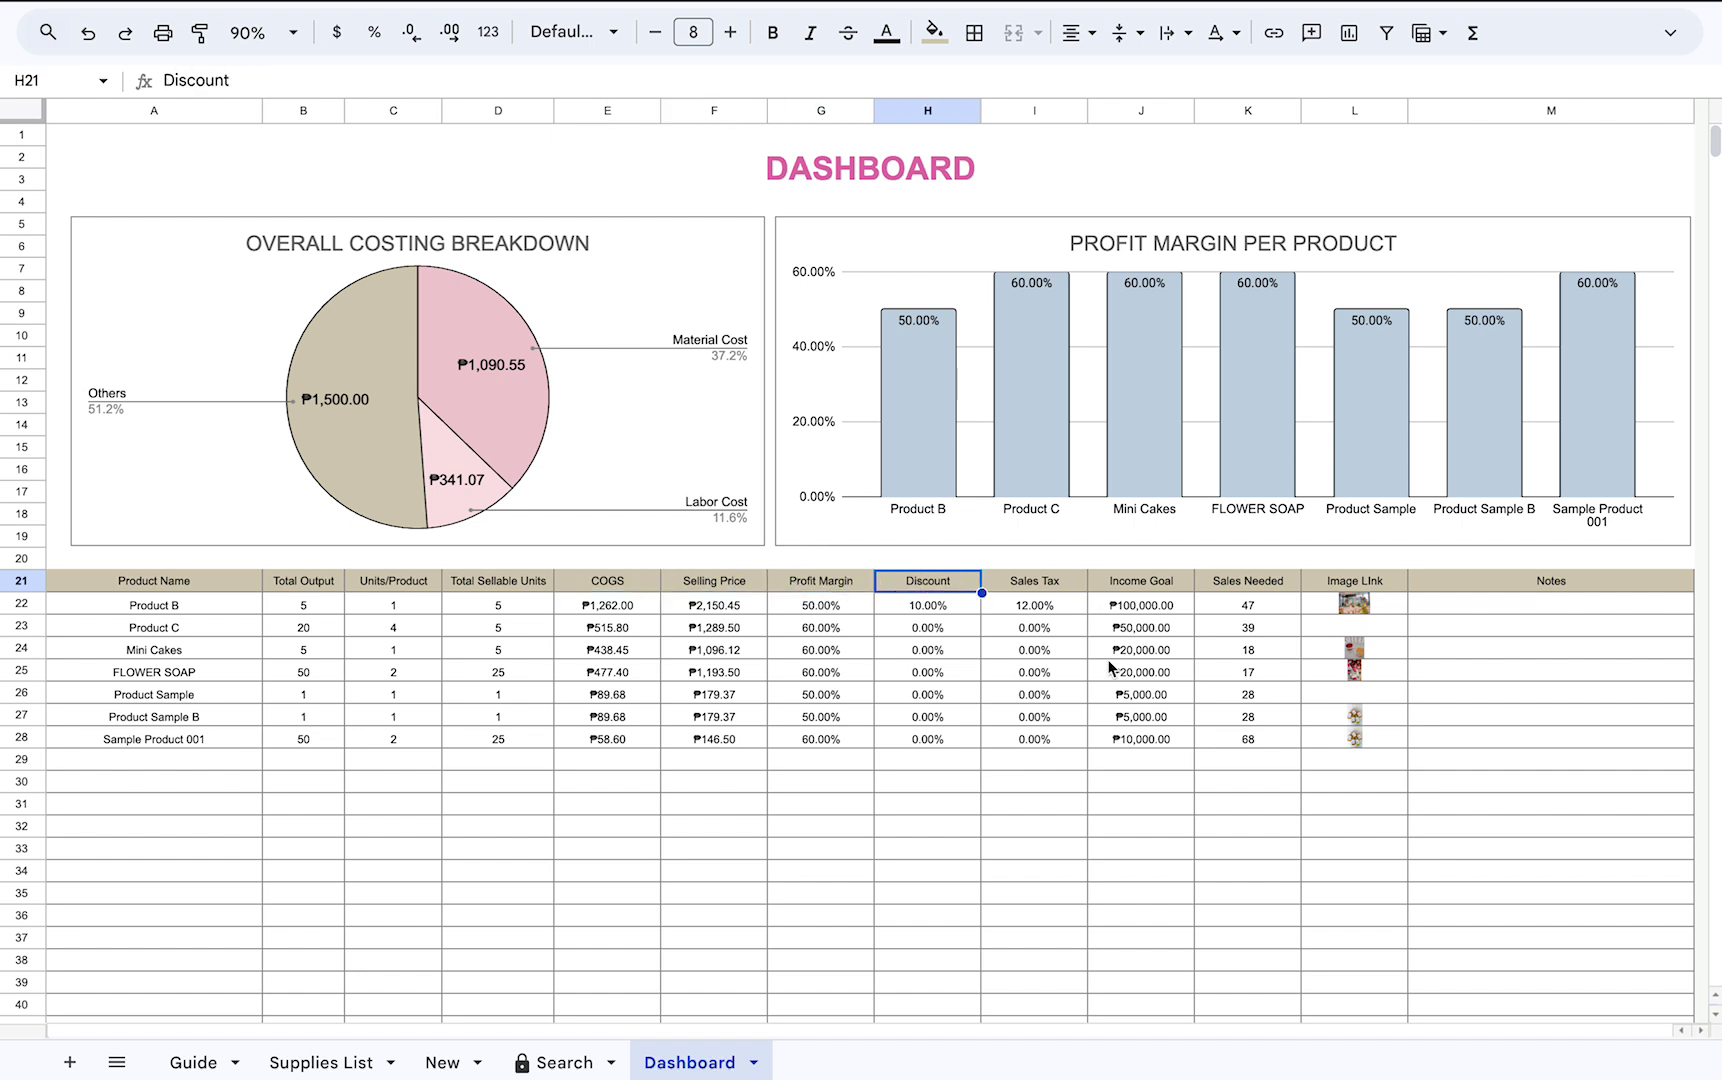
{"action": "left_click", "coordinate": [1189, 583]}
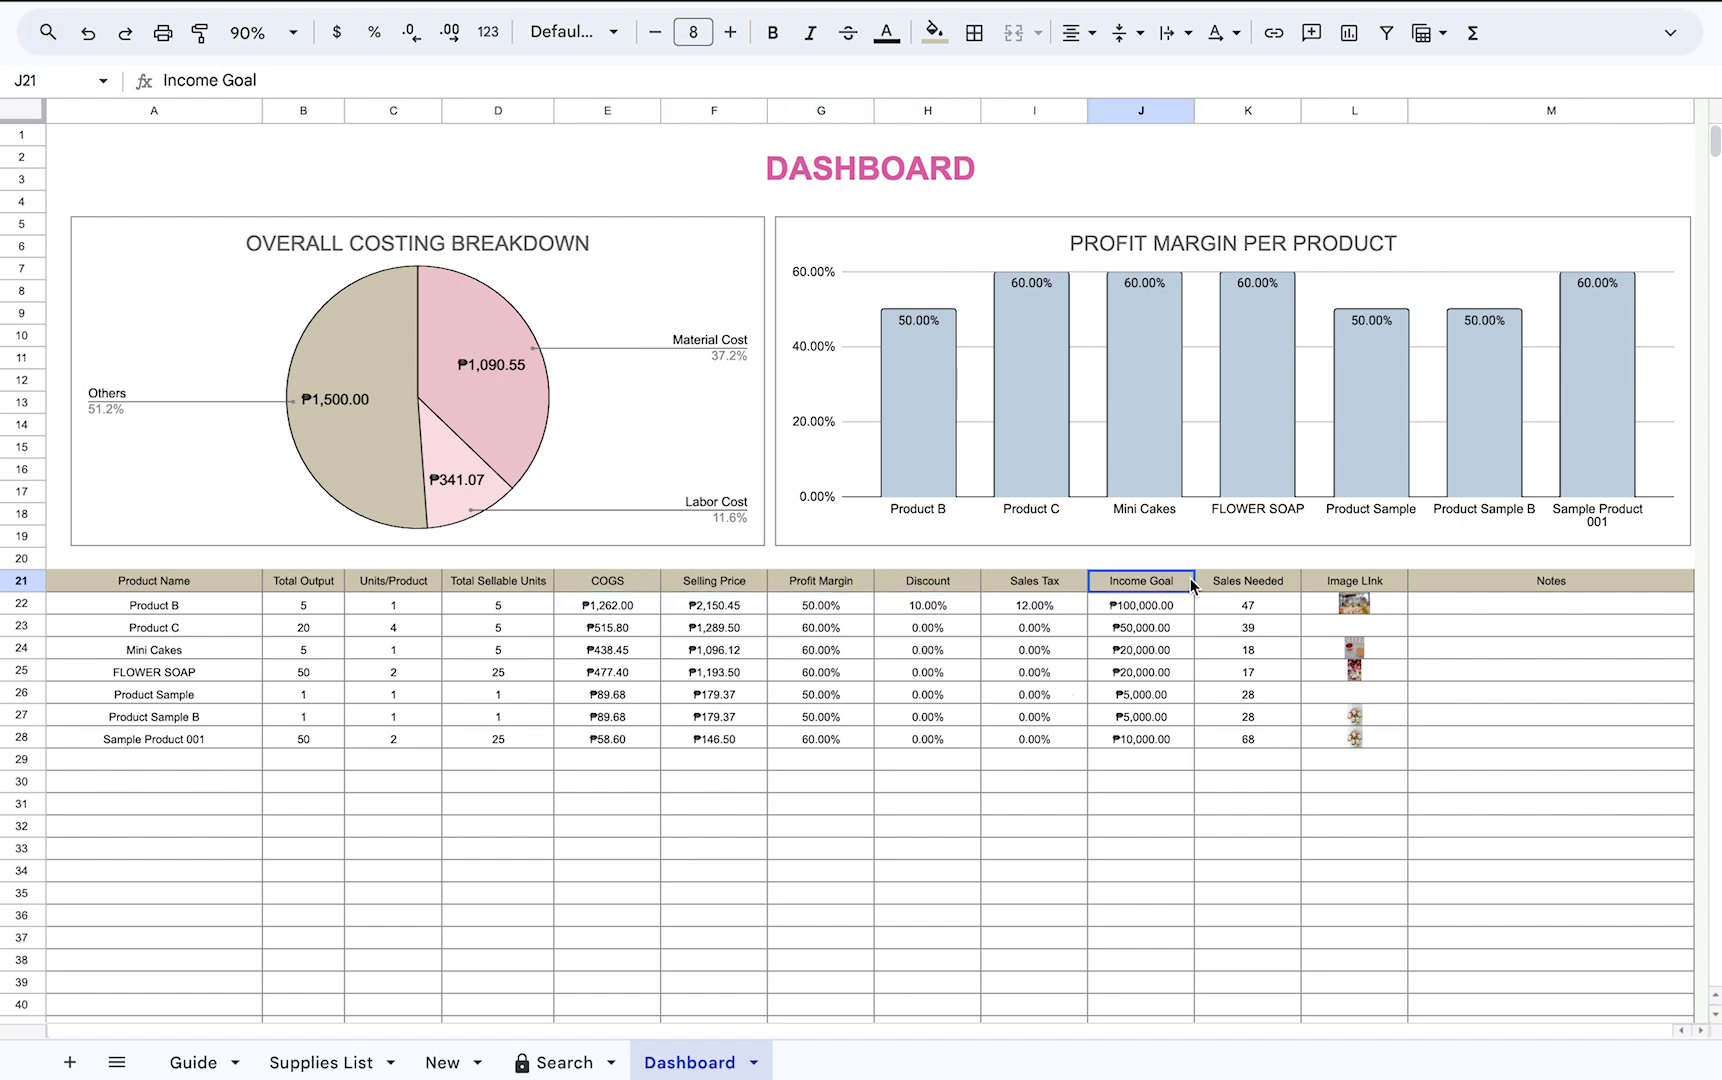
{"action": "left_click", "coordinate": [962, 588]}
{"action": "left_click", "coordinate": [1045, 584]}
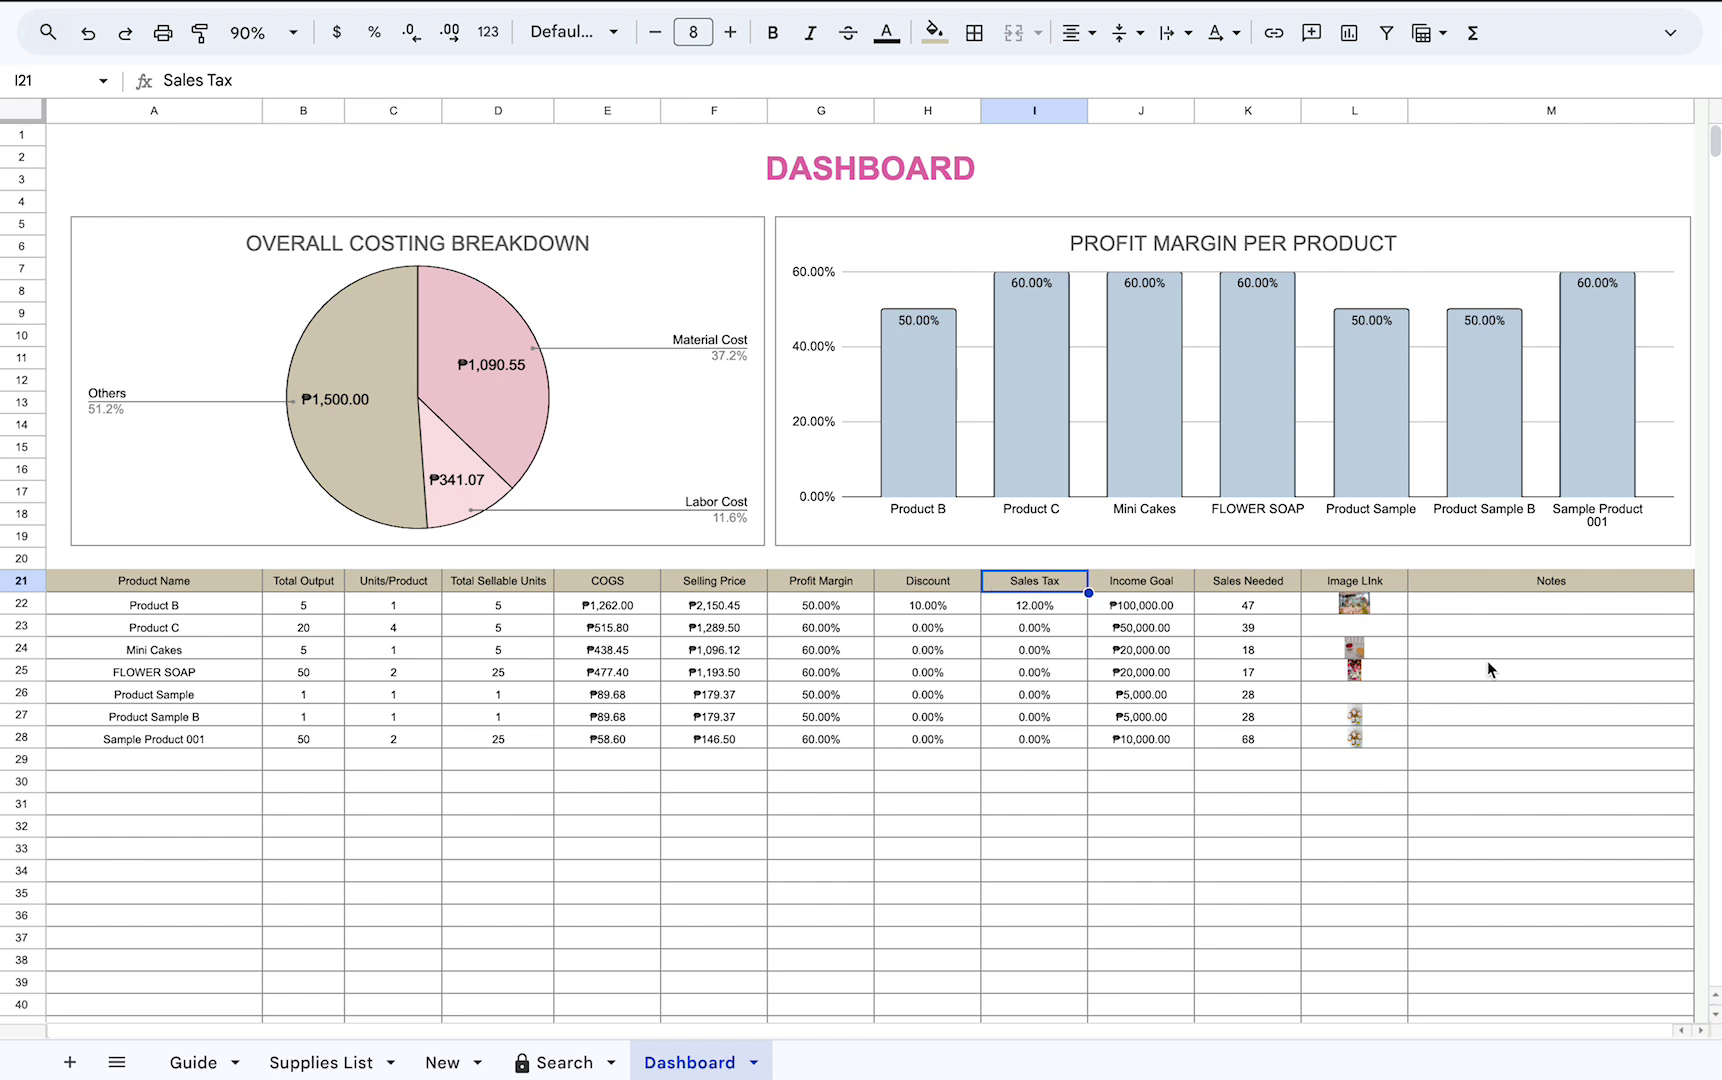
Examine the Notes column for the listed products in the Dashboard table.
{"action": "left_click", "coordinate": [1505, 609]}
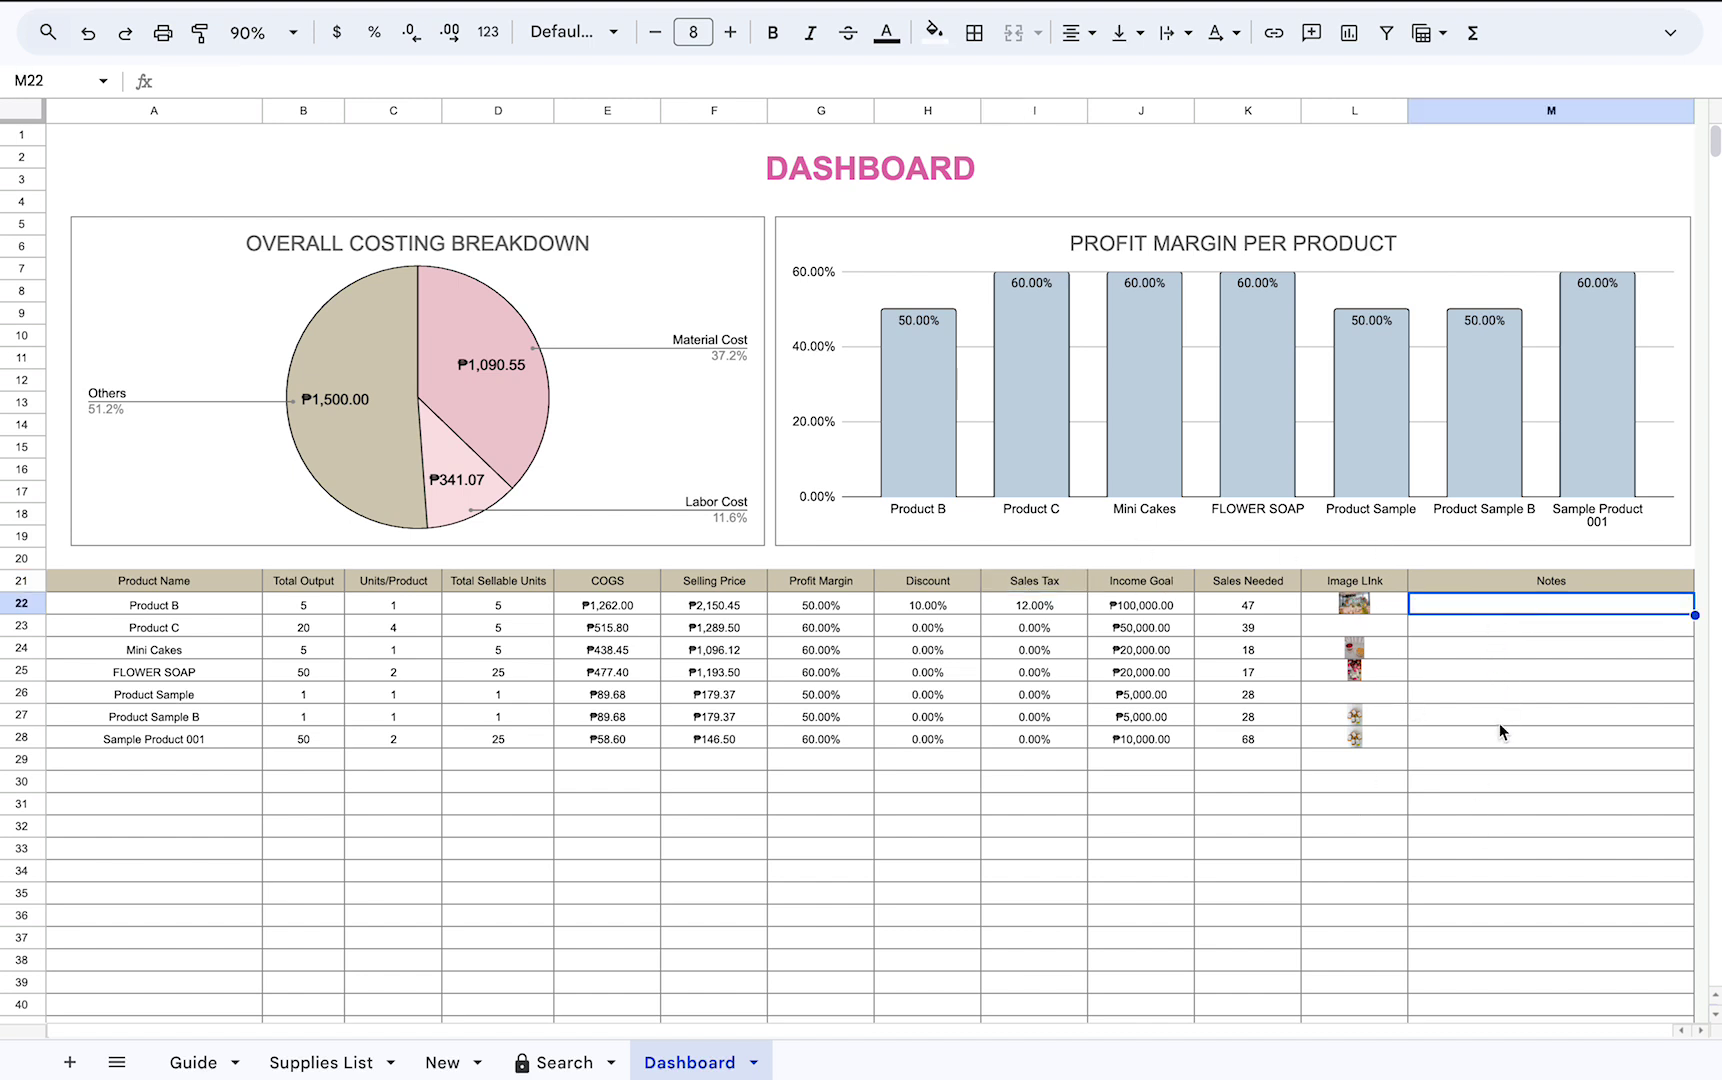
{"action": "left_click", "coordinate": [1450, 717]}
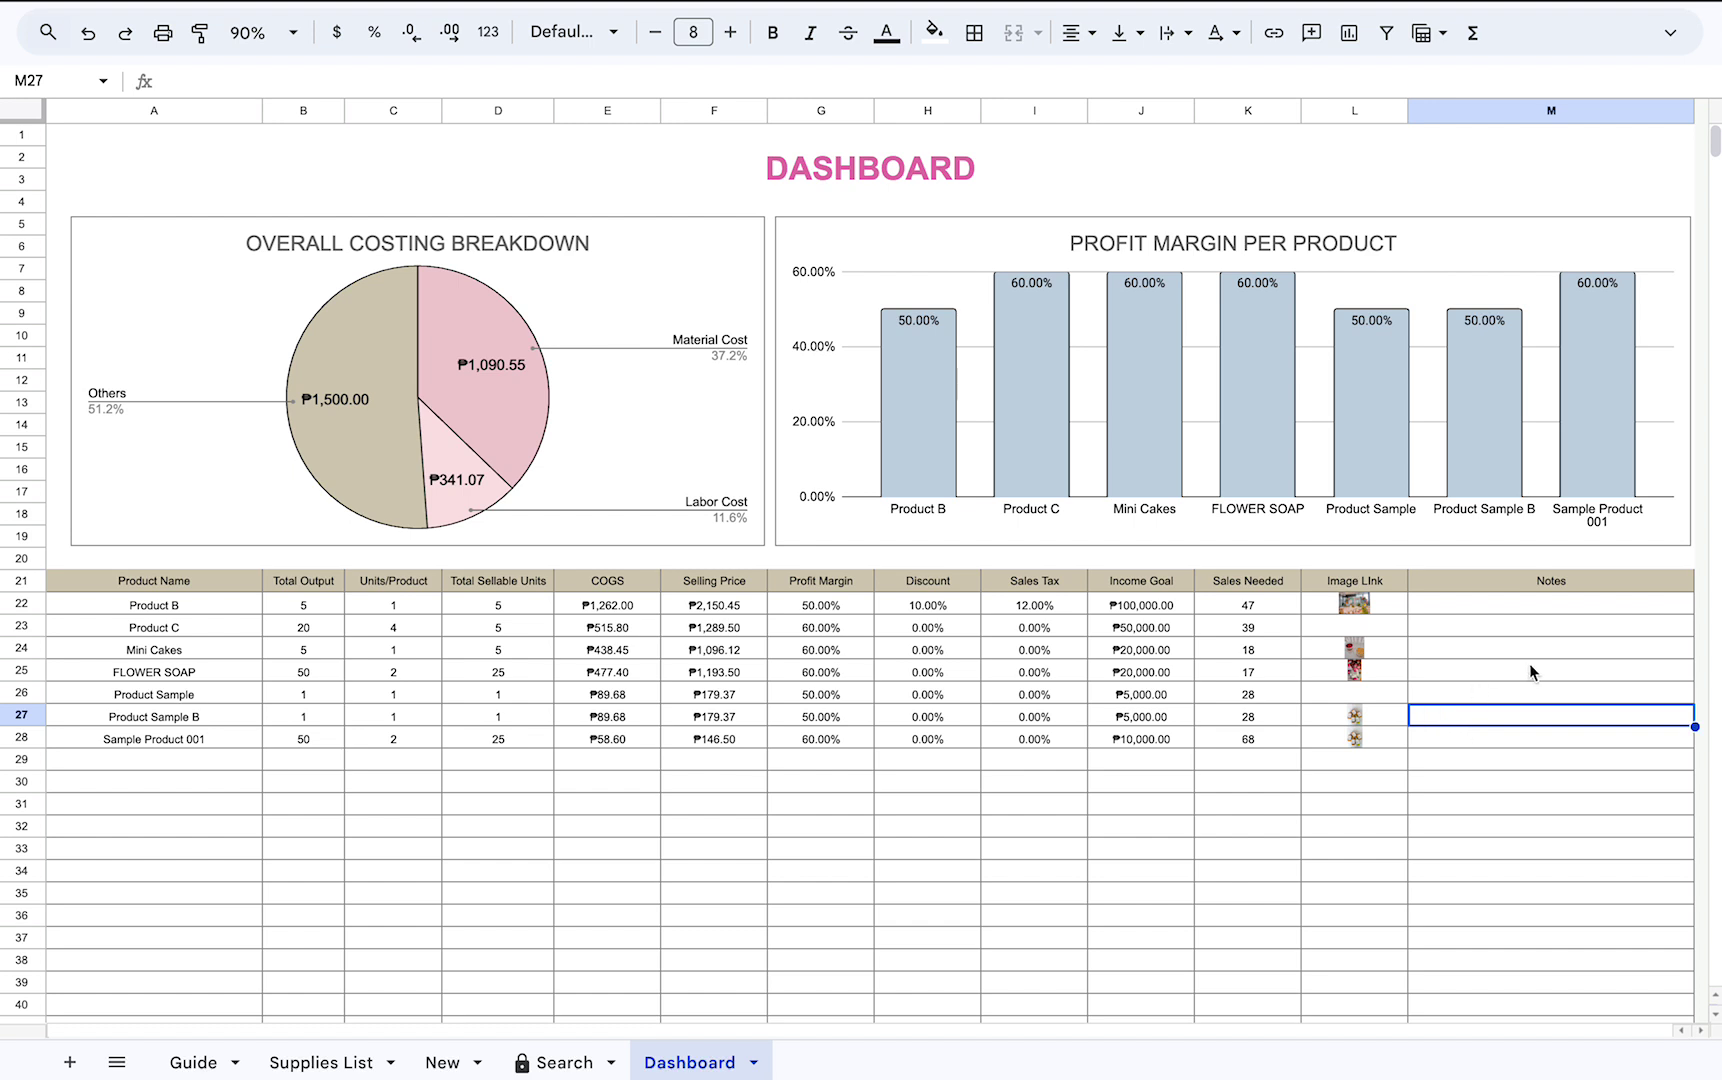
{"action": "left_click", "coordinate": [1557, 607]}
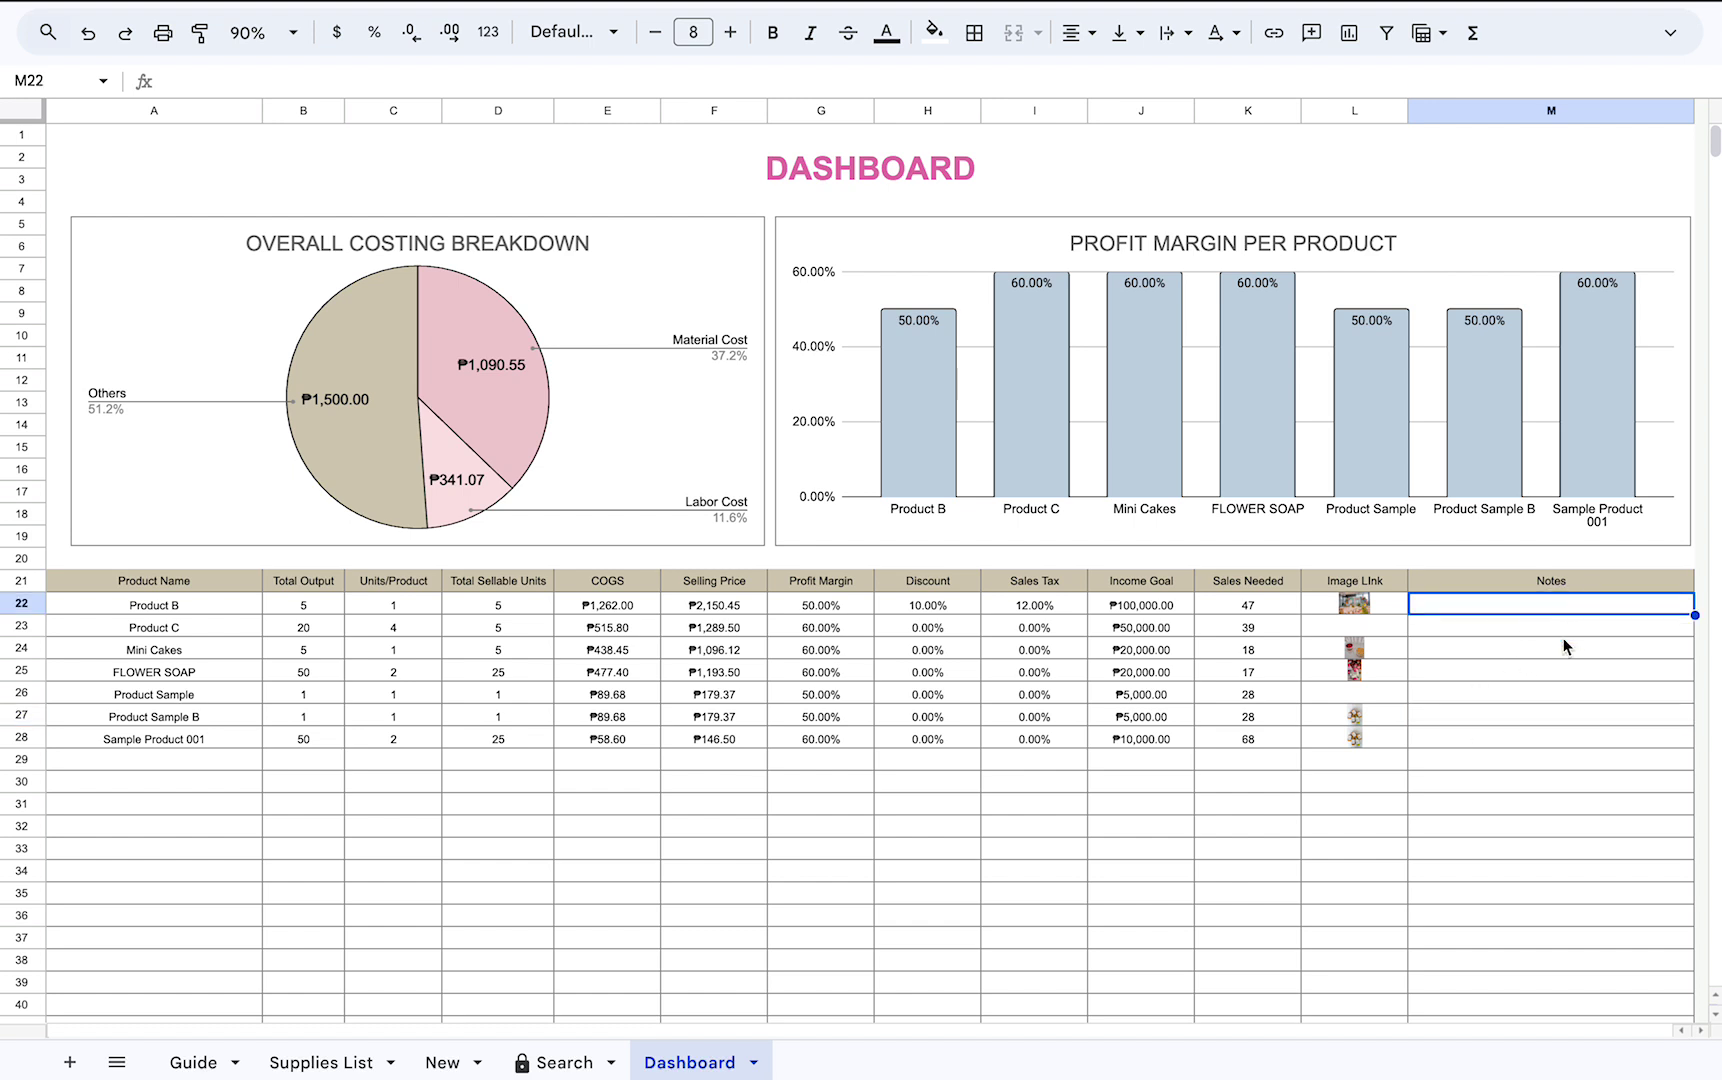
{"action": "left_click", "coordinate": [1565, 648]}
{"action": "left_click", "coordinate": [1565, 758]}
{"action": "left_click", "coordinate": [1526, 606]}
Revisit the Guide and New sheets, and review the full Sample Product 001 record on the Search sheet.
{"action": "left_click", "coordinate": [222, 1050]}
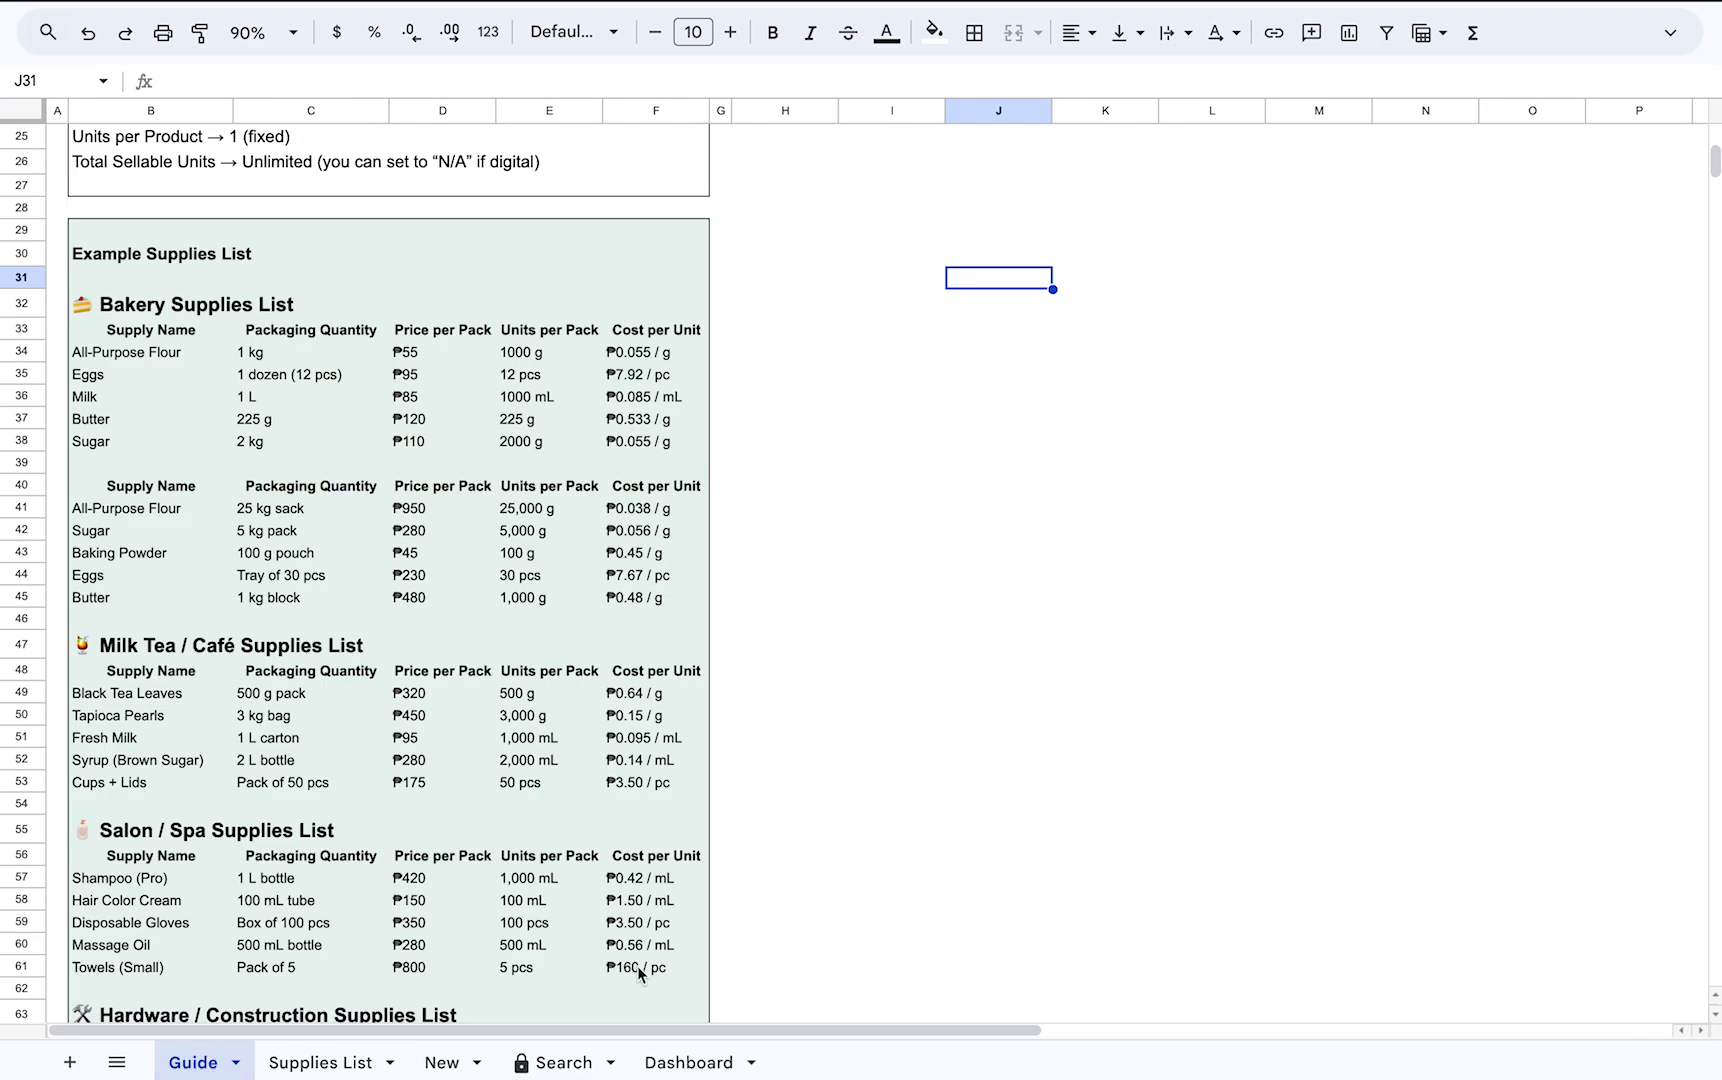
{"action": "left_click", "coordinate": [672, 1057]}
{"action": "left_click", "coordinate": [443, 1062]}
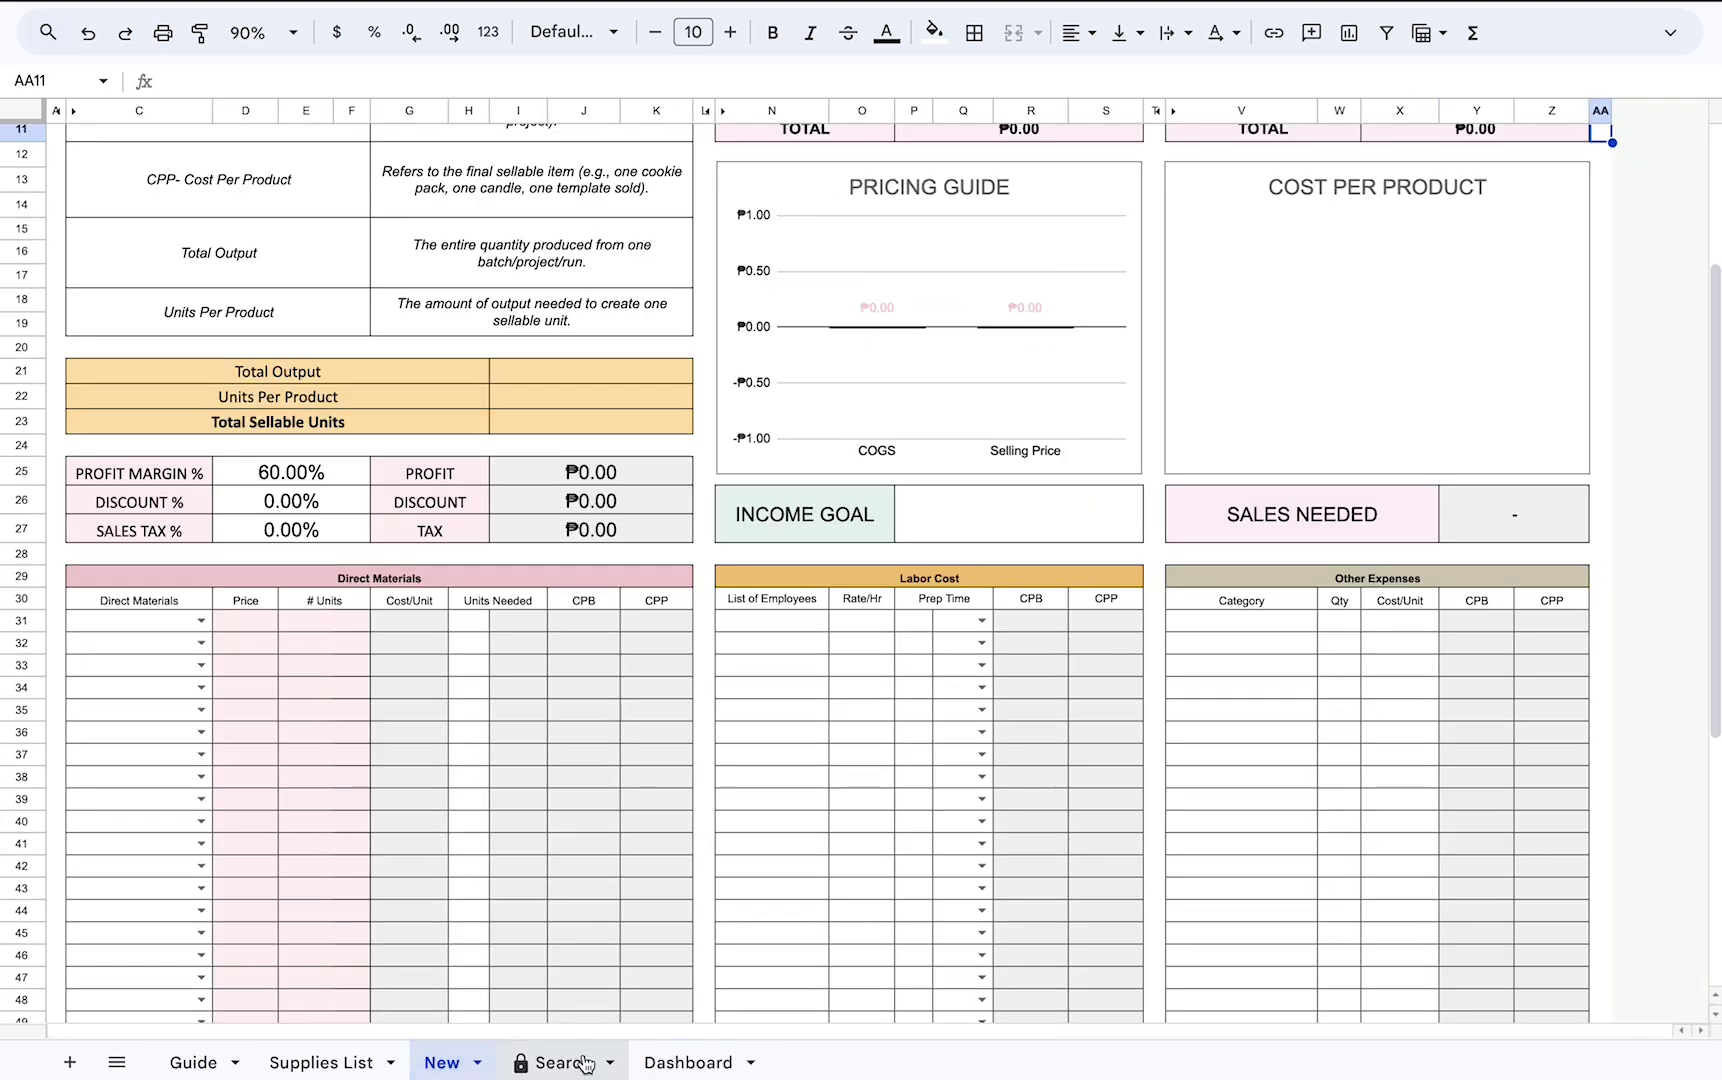
{"action": "left_click", "coordinate": [585, 1062]}
{"action": "scroll", "coordinate": [642, 895], "scroll_direction": "down", "scroll_amount": 4}
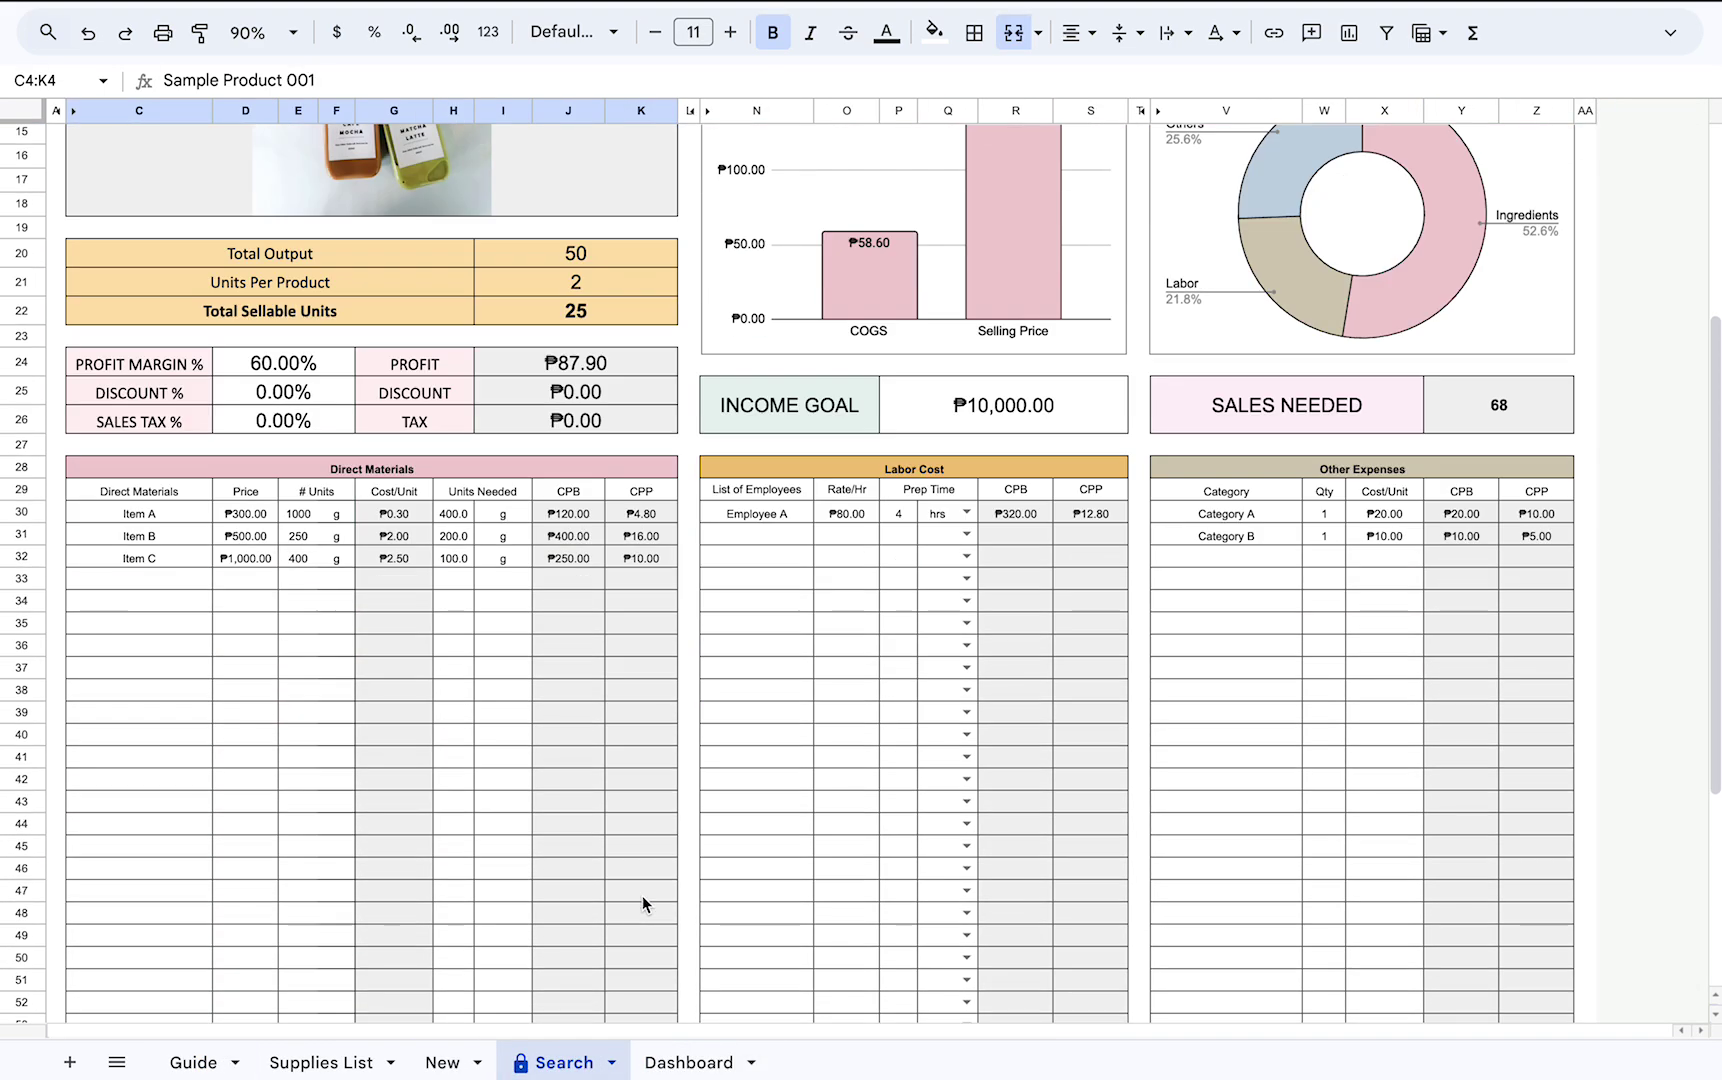
{"action": "scroll", "coordinate": [642, 895], "scroll_direction": "up", "scroll_amount": 4}
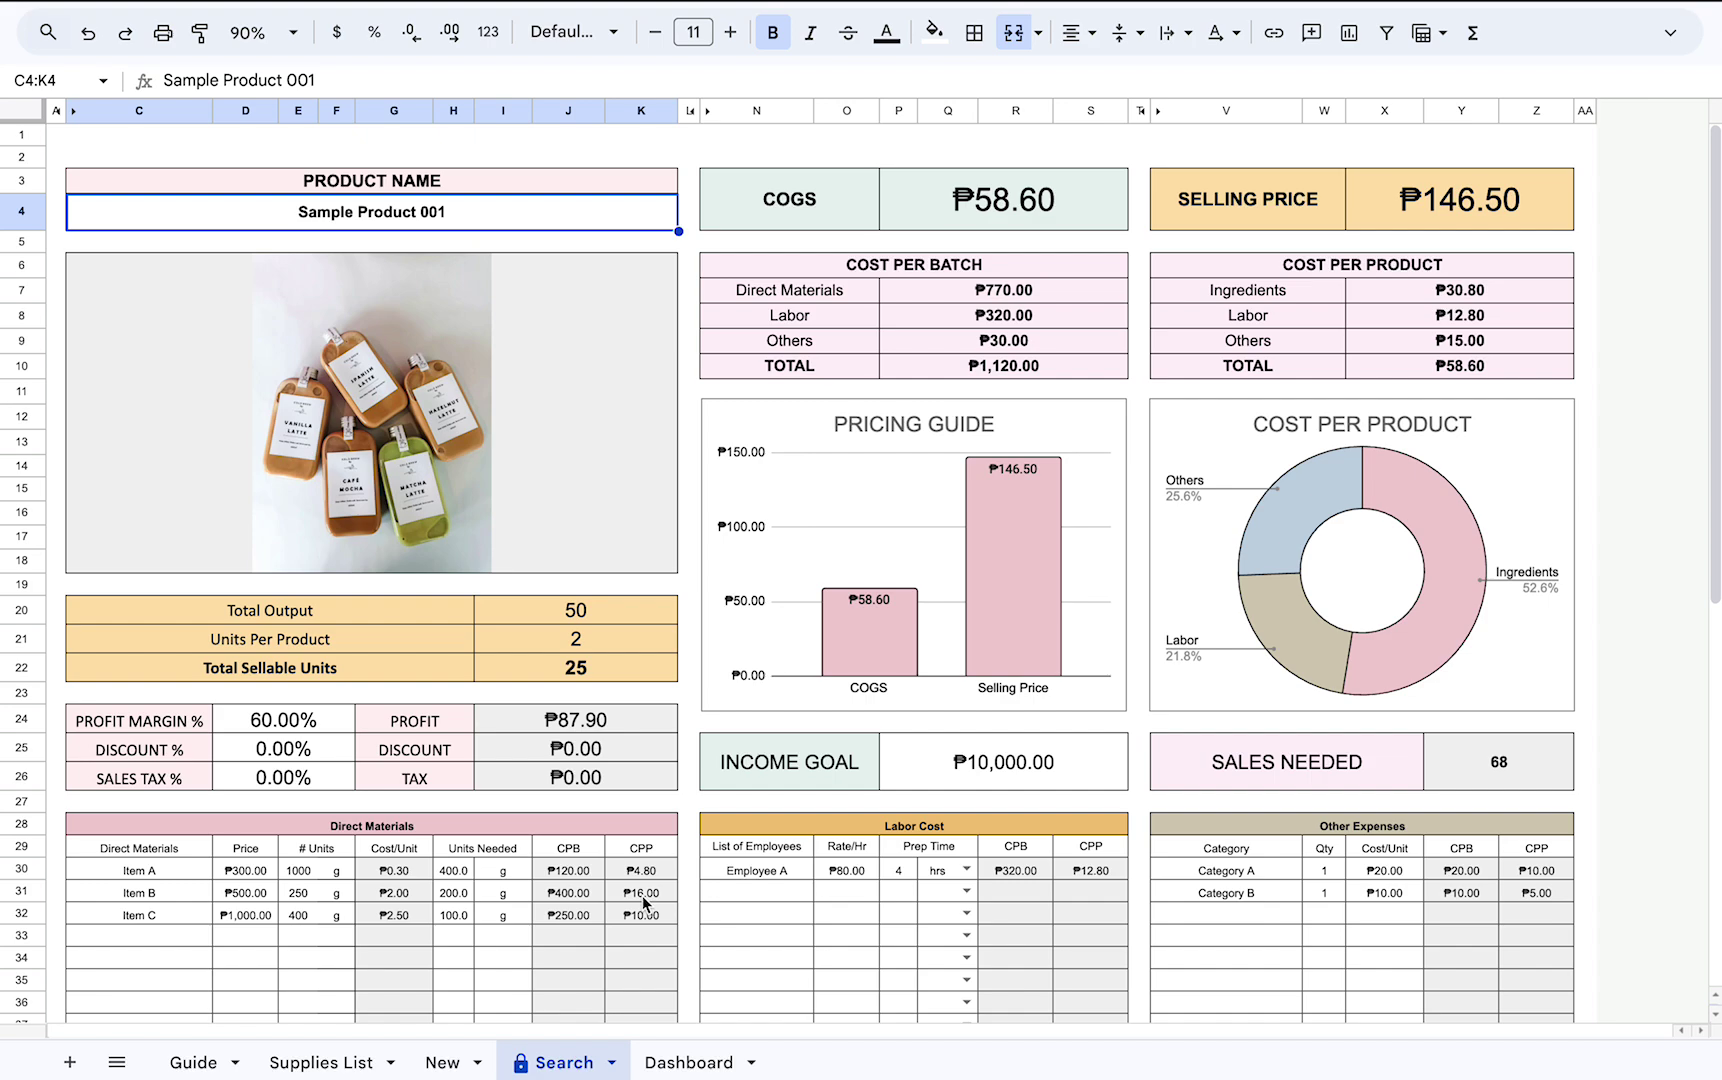
{"action": "scroll", "coordinate": [644, 904], "scroll_direction": "down", "scroll_amount": 1}
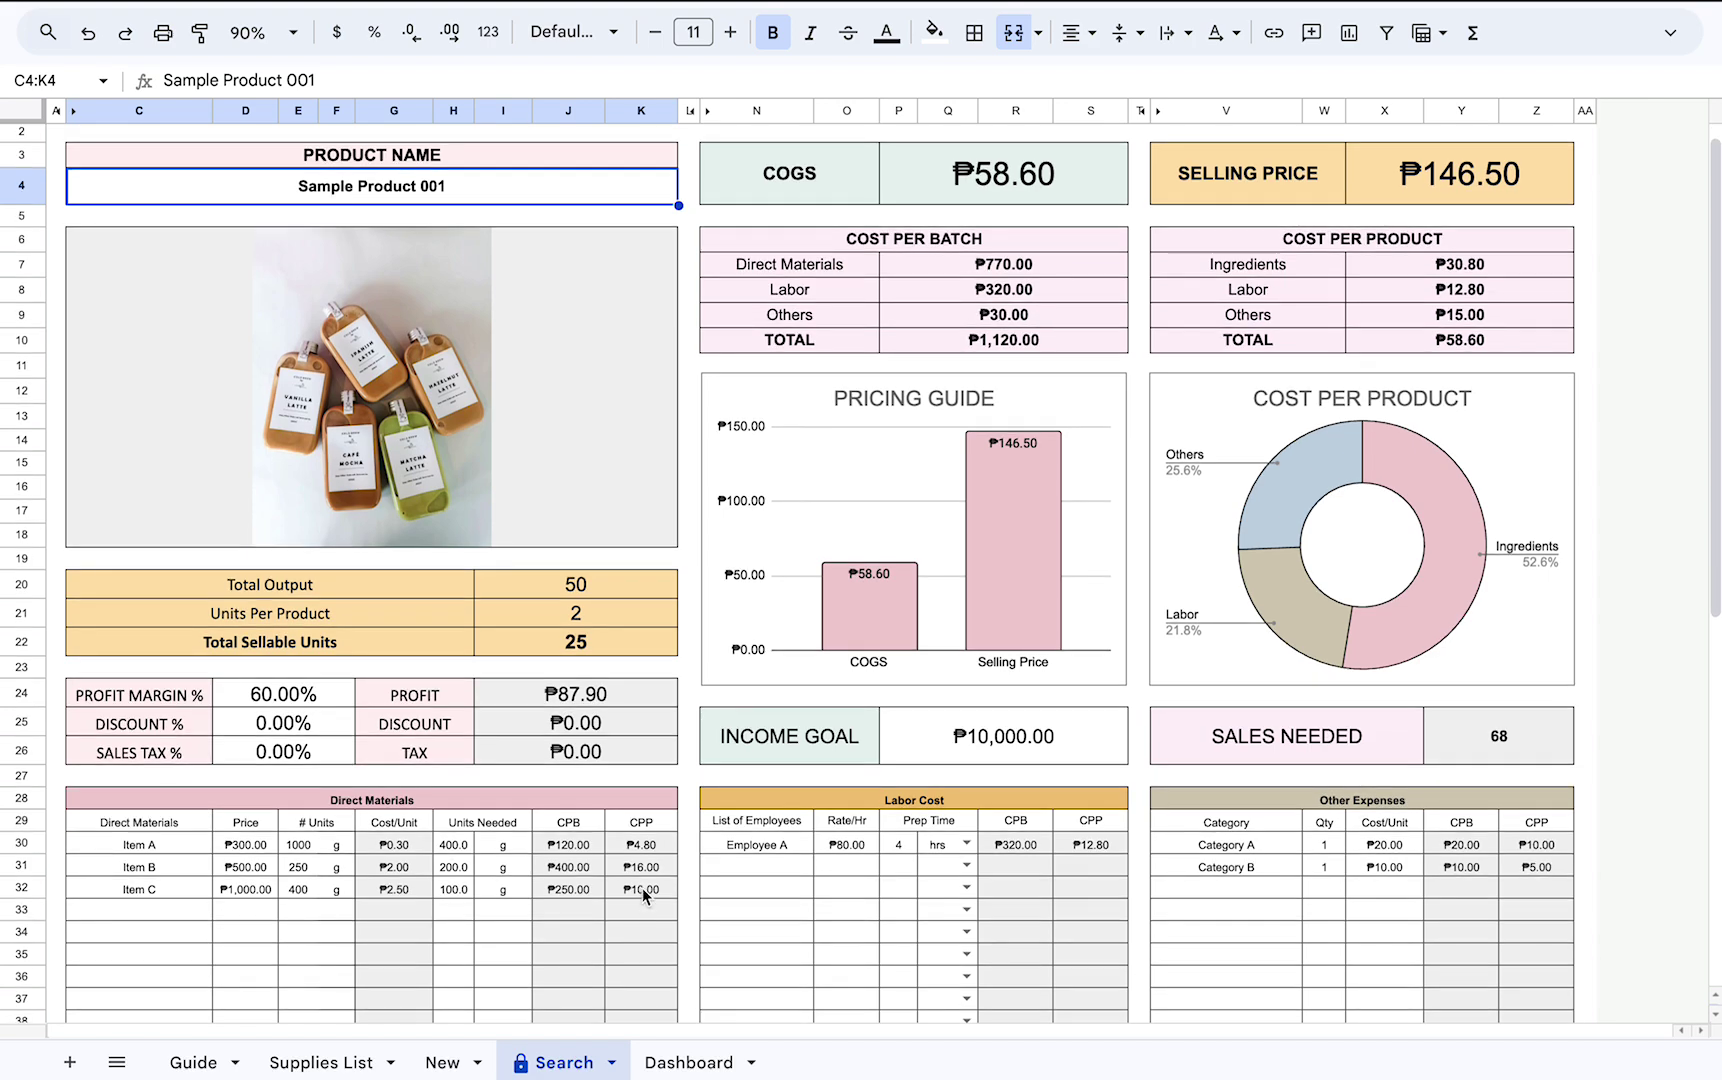
Switch the Search sheet's product name to Mini Cakes and look through its costing record.
{"action": "left_click", "coordinate": [565, 199]}
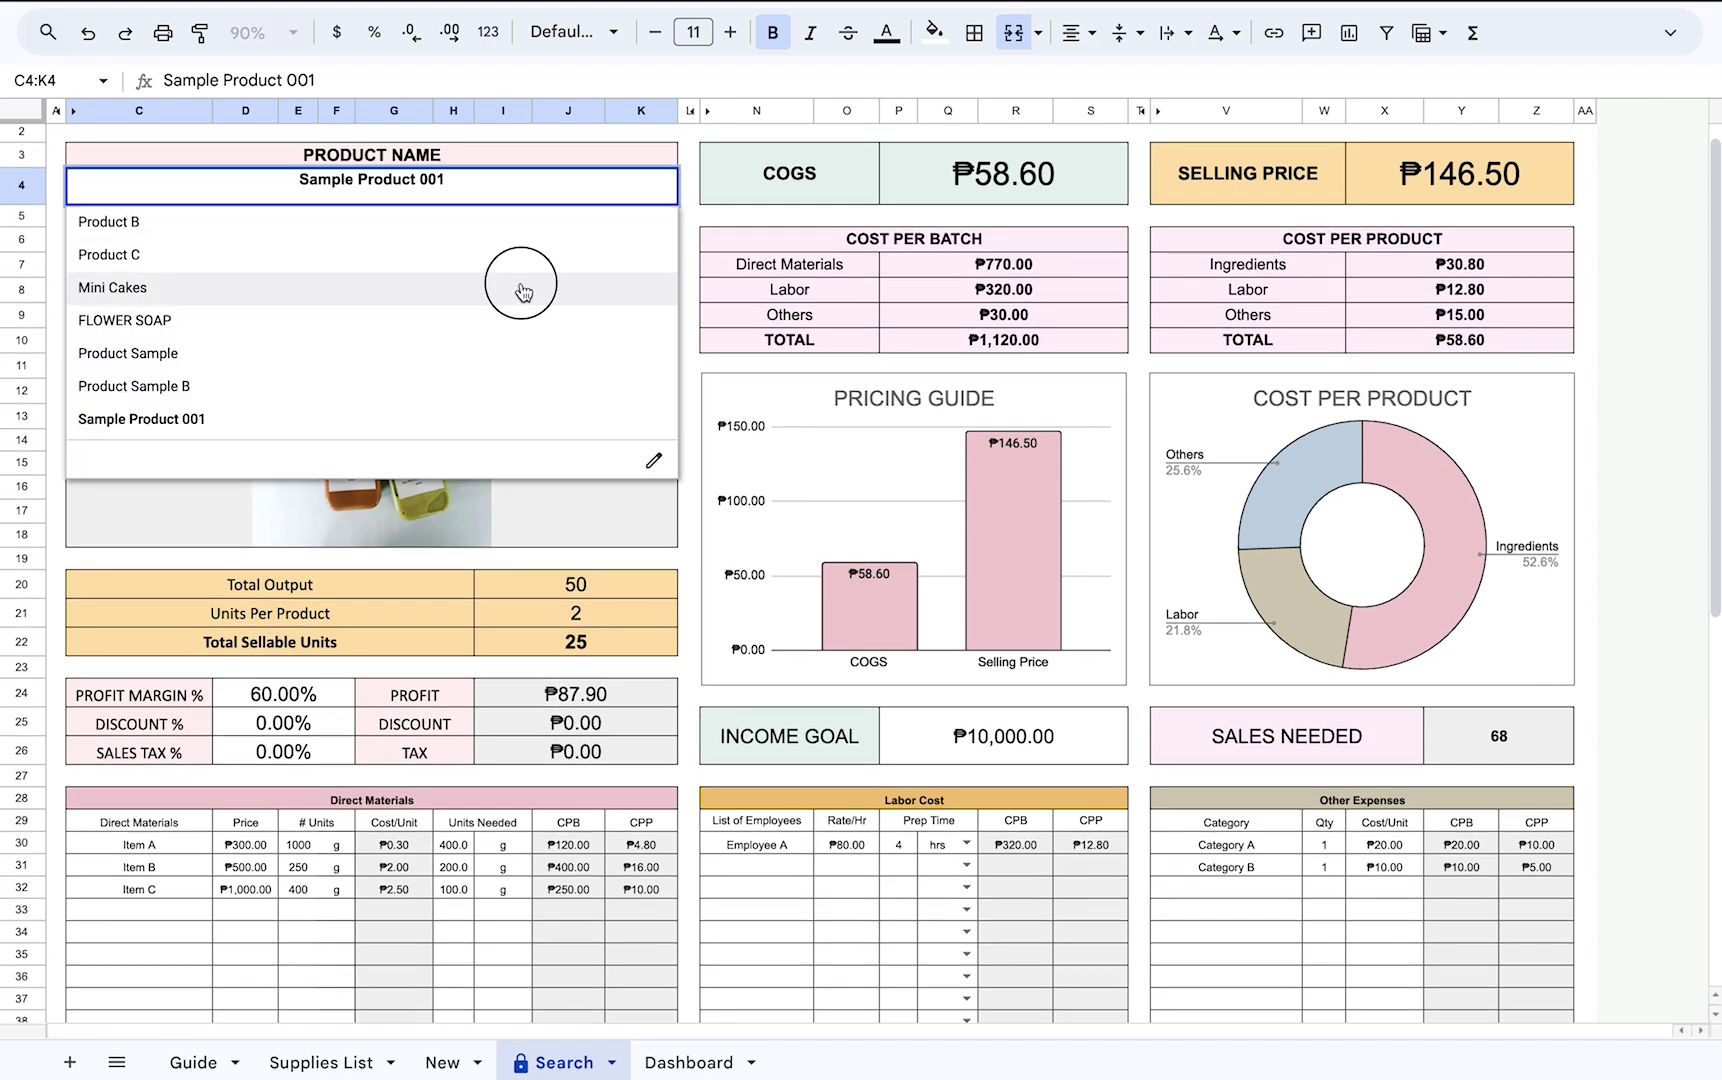
{"action": "left_click", "coordinate": [511, 284]}
{"action": "scroll", "coordinate": [655, 648], "scroll_direction": "down", "scroll_amount": 5}
{"action": "scroll", "coordinate": [655, 648], "scroll_direction": "up", "scroll_amount": 5}
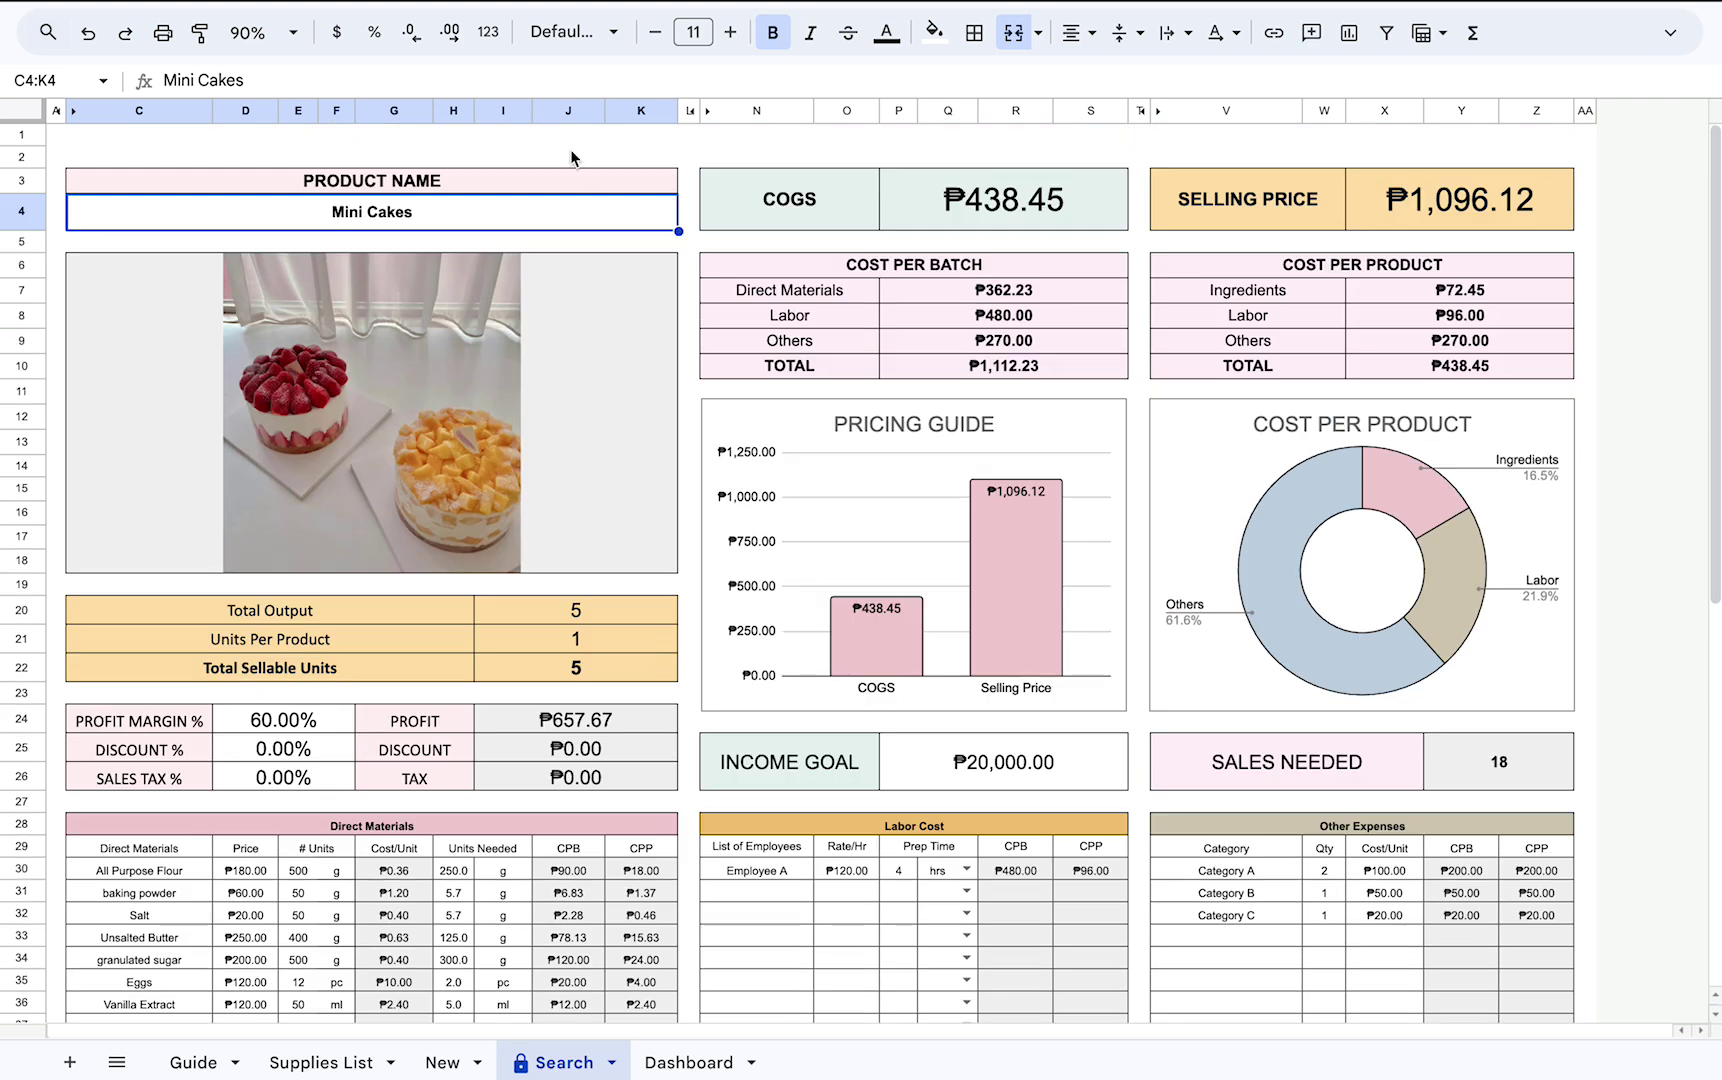
Display the saved costing of Product Sample B and of Sample Product 001 on the Search sheet.
{"action": "left_click", "coordinate": [565, 210]}
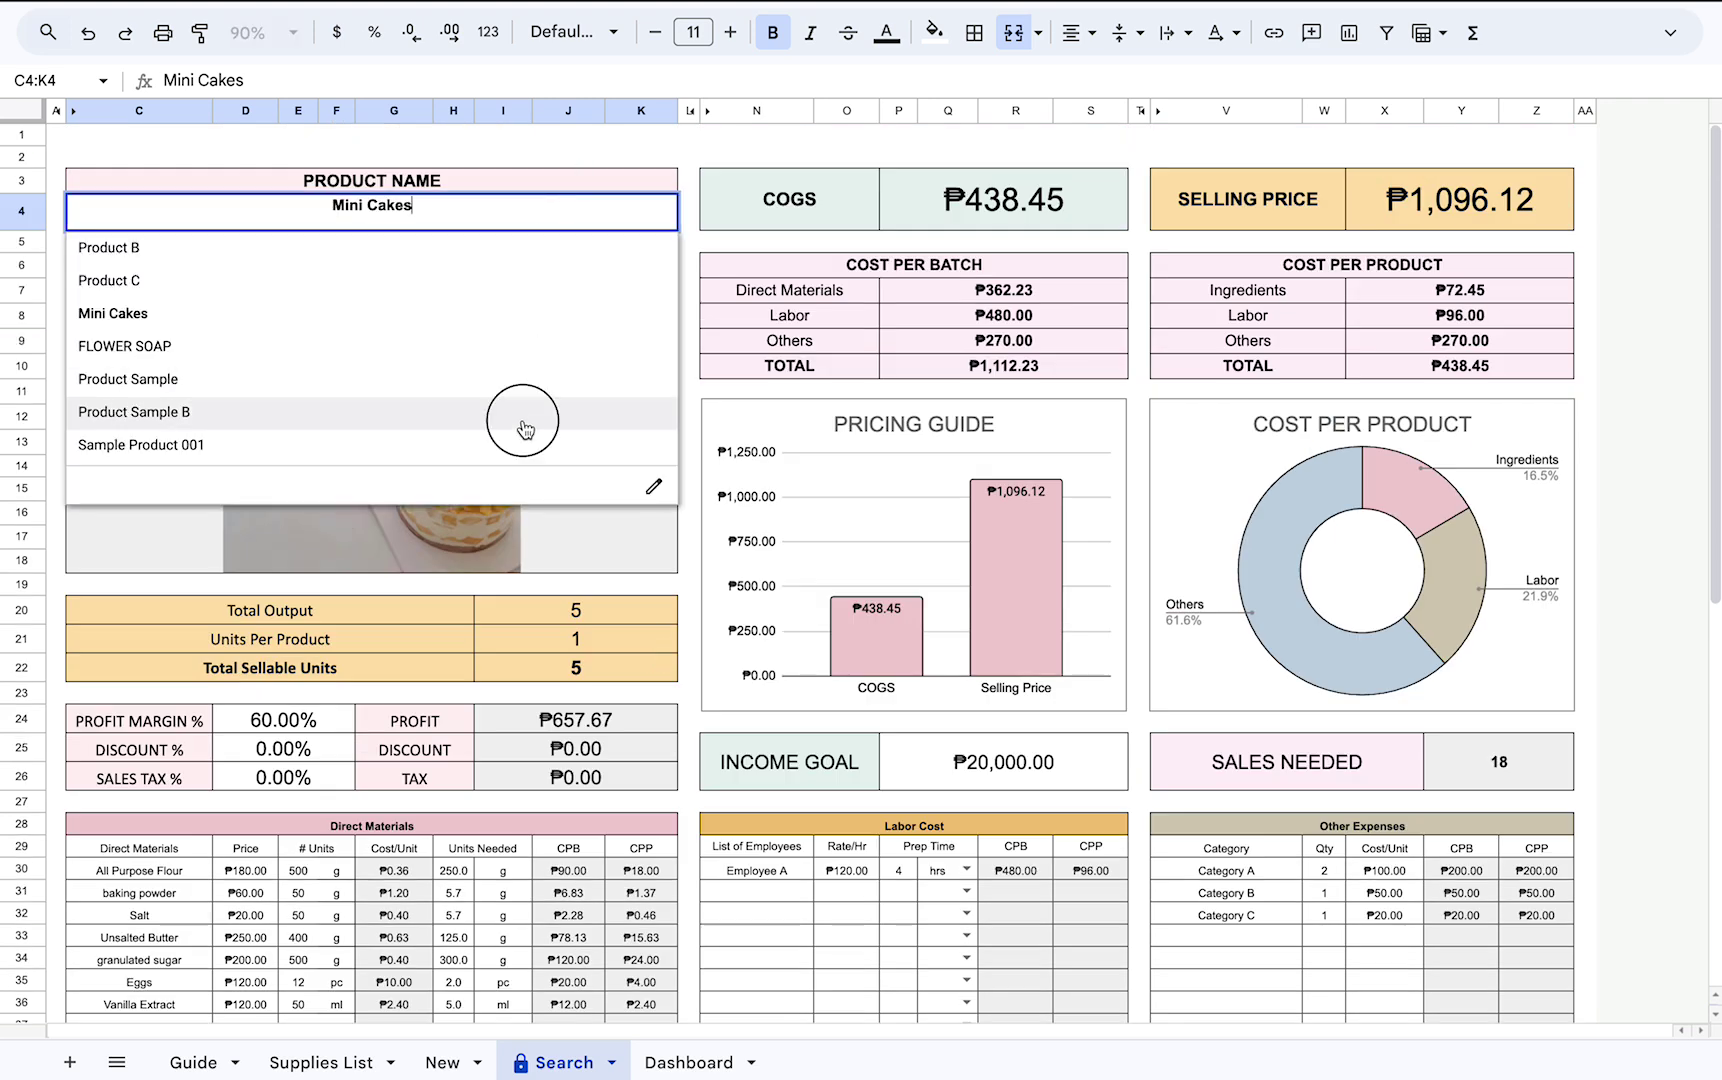
{"action": "left_click", "coordinate": [530, 419]}
{"action": "left_click", "coordinate": [584, 227]}
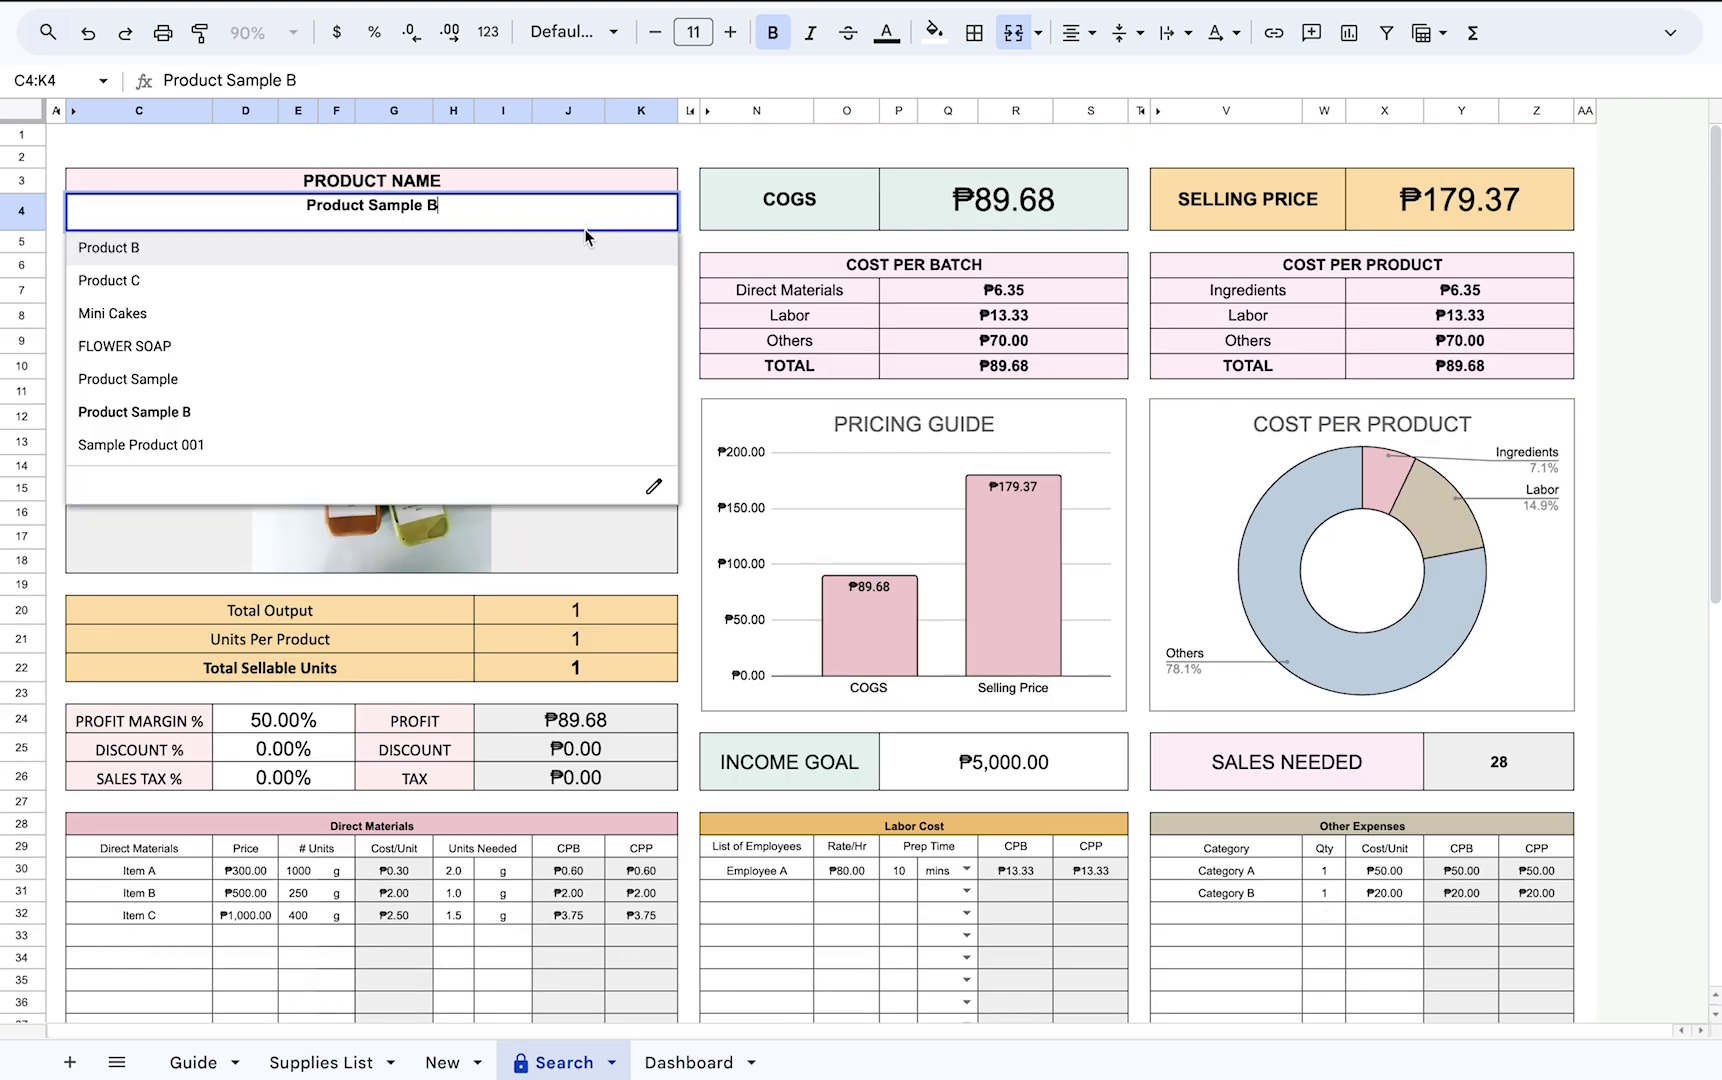
{"action": "left_click", "coordinate": [569, 451]}
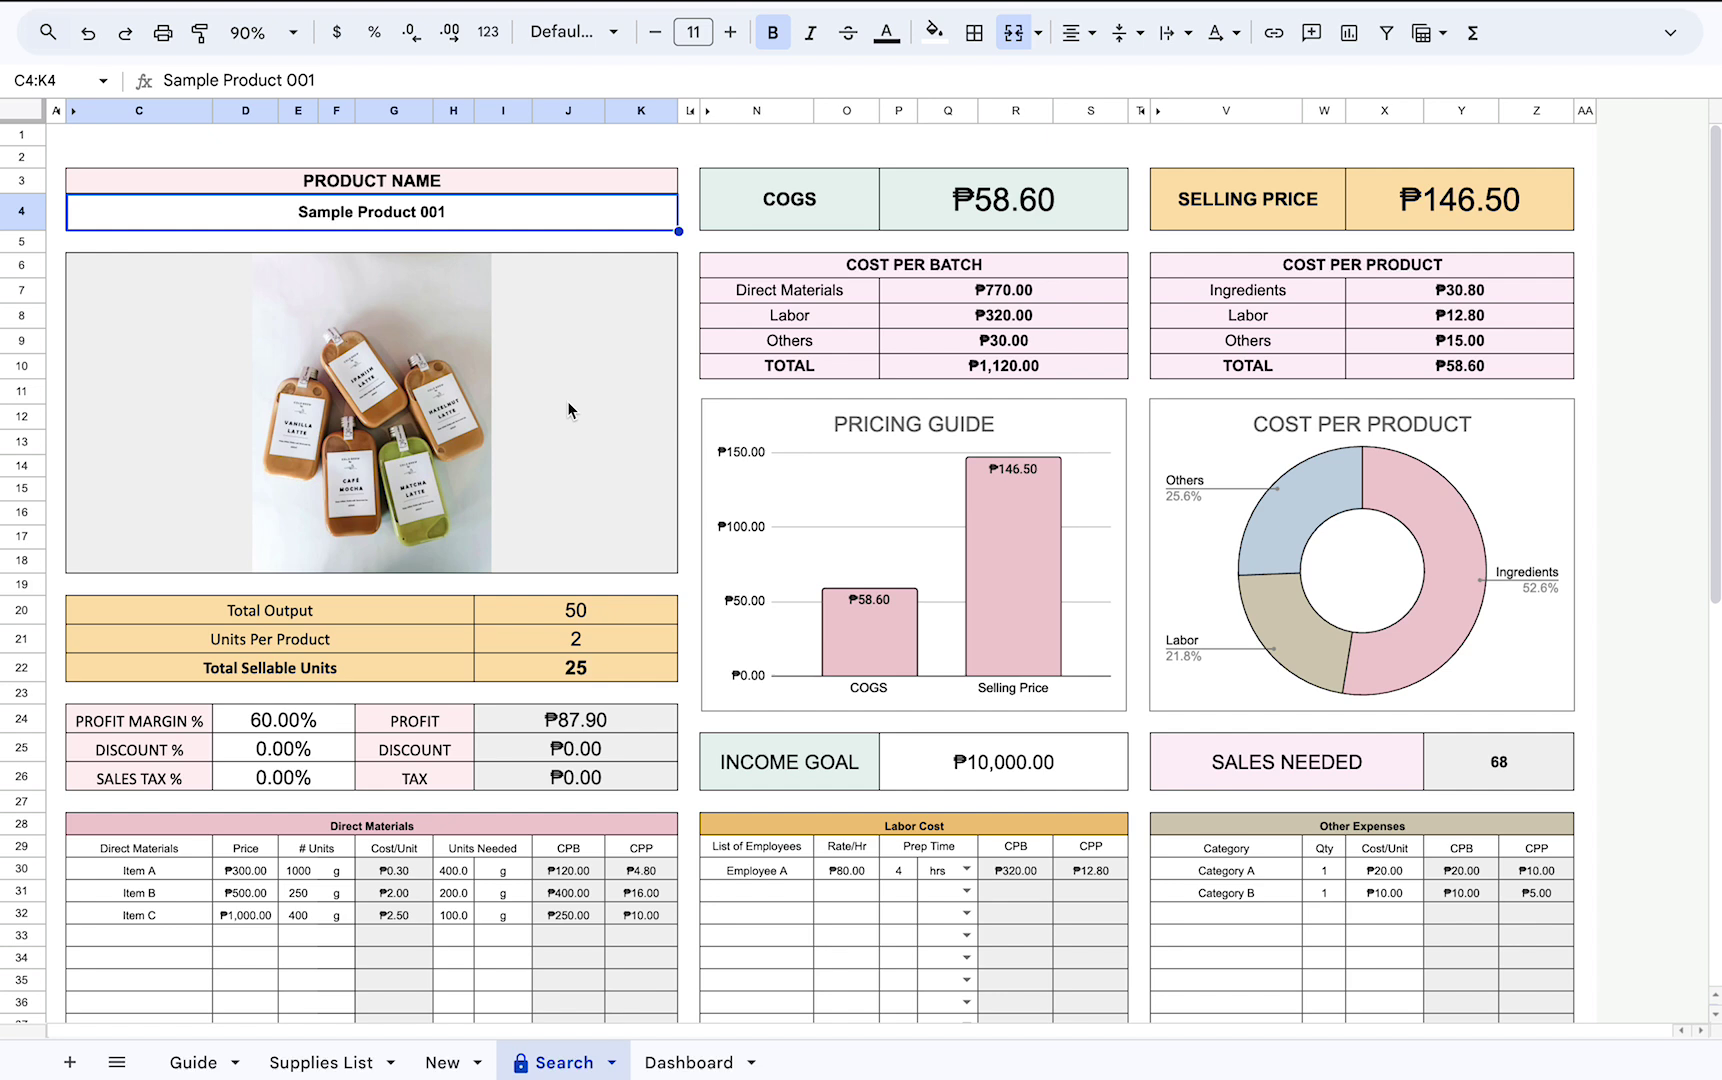
Display the saved costing of Product B and of Product C on the Search sheet.
{"action": "left_click", "coordinate": [595, 225]}
{"action": "left_click", "coordinate": [583, 250]}
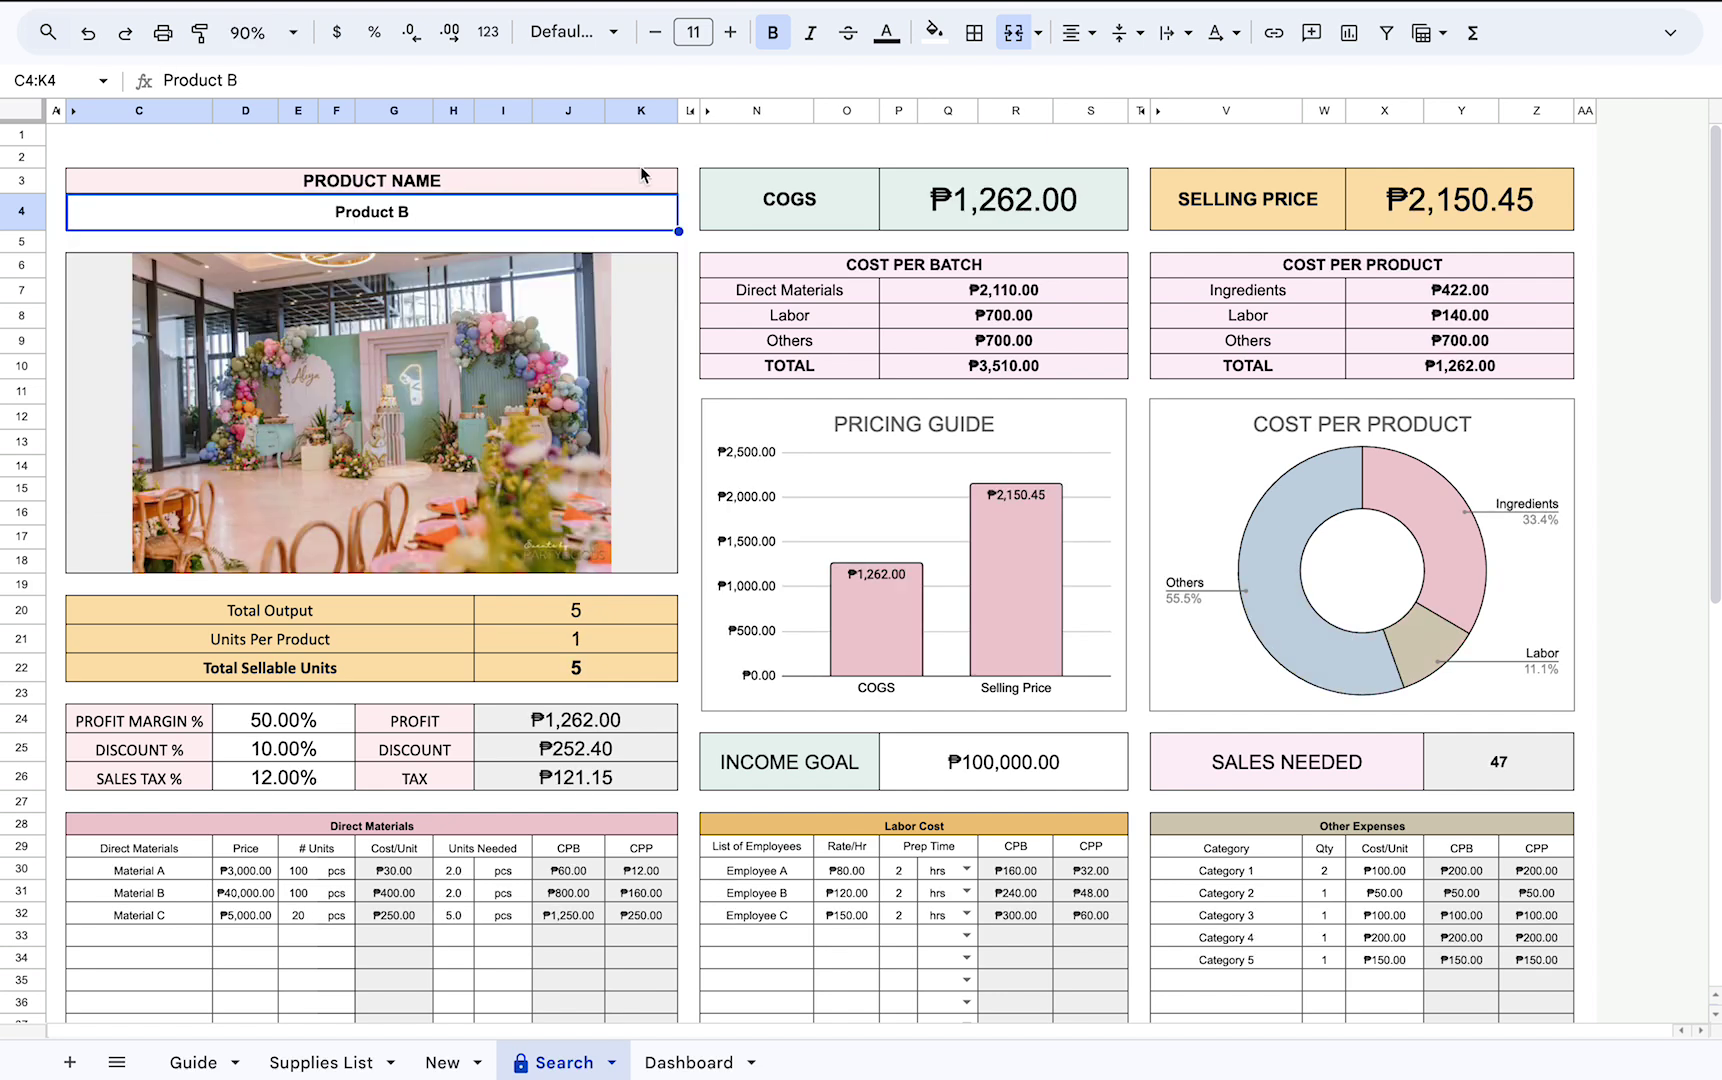
{"action": "left_click", "coordinate": [628, 212]}
{"action": "left_click", "coordinate": [615, 279]}
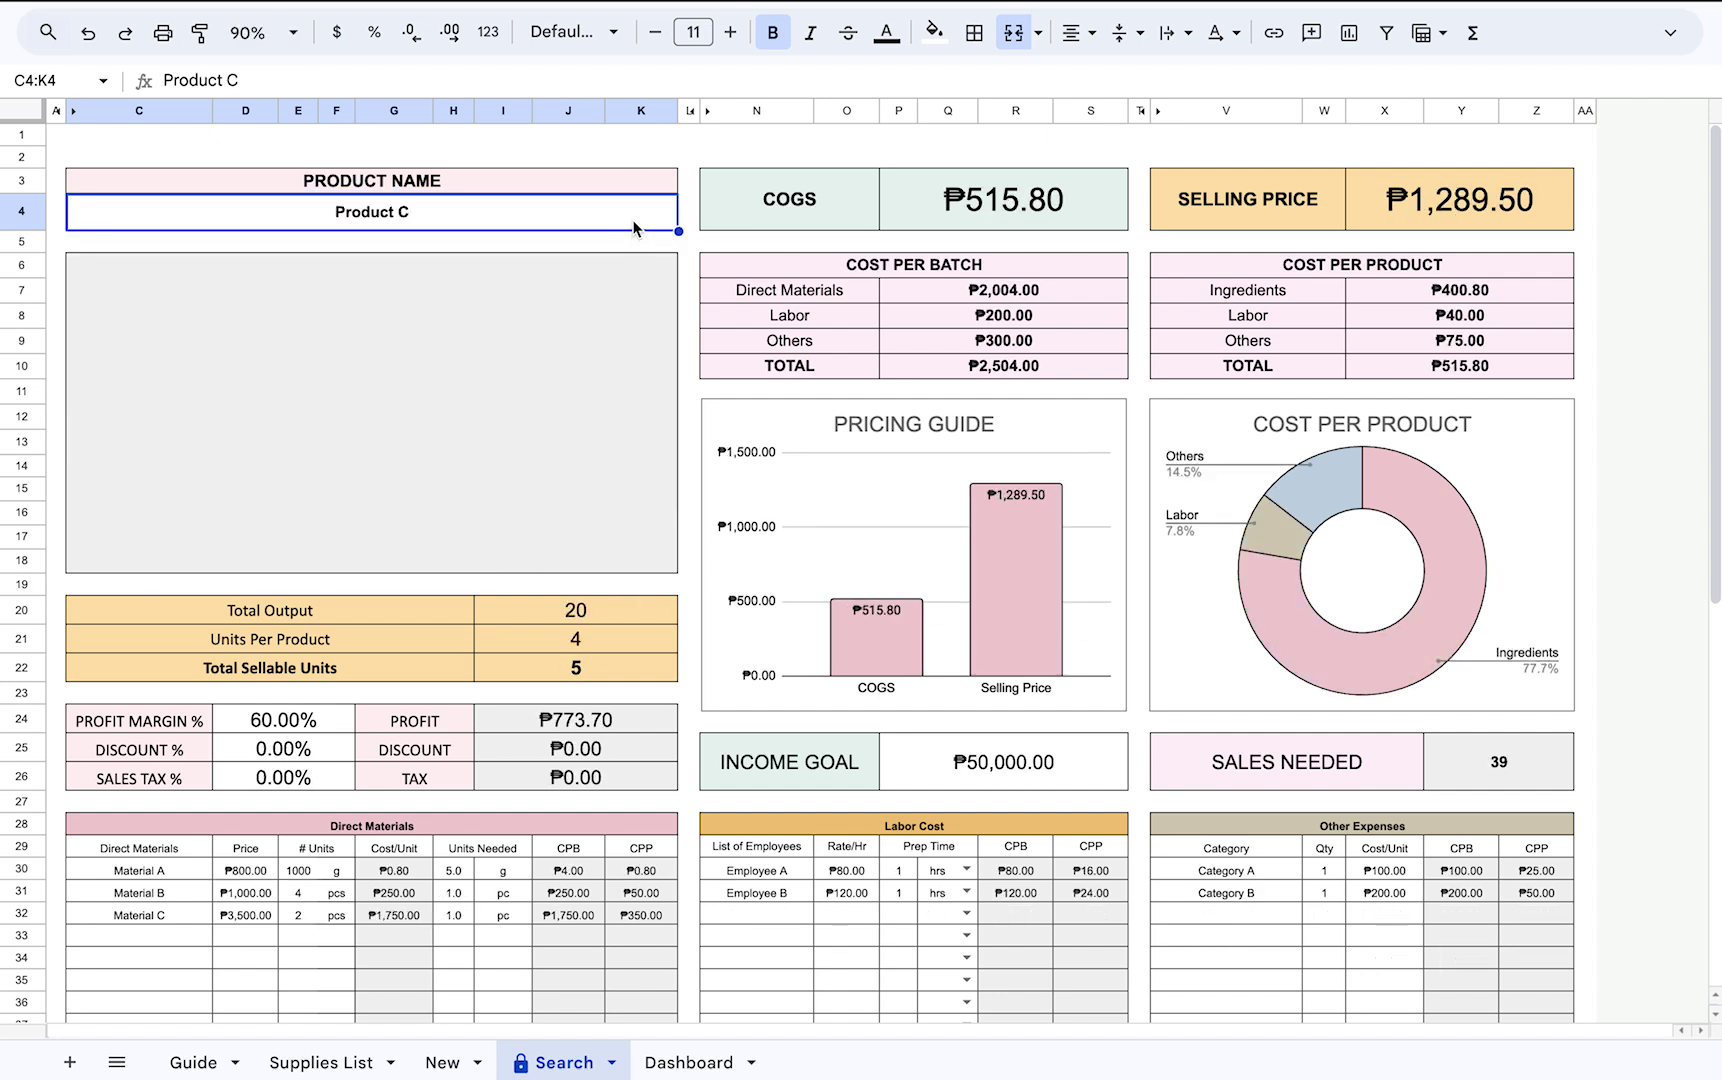
View the Product Sample record on the Search sheet, and set the product name to FLOWER SOAP.
{"action": "left_click", "coordinate": [637, 226]}
{"action": "left_click", "coordinate": [622, 372]}
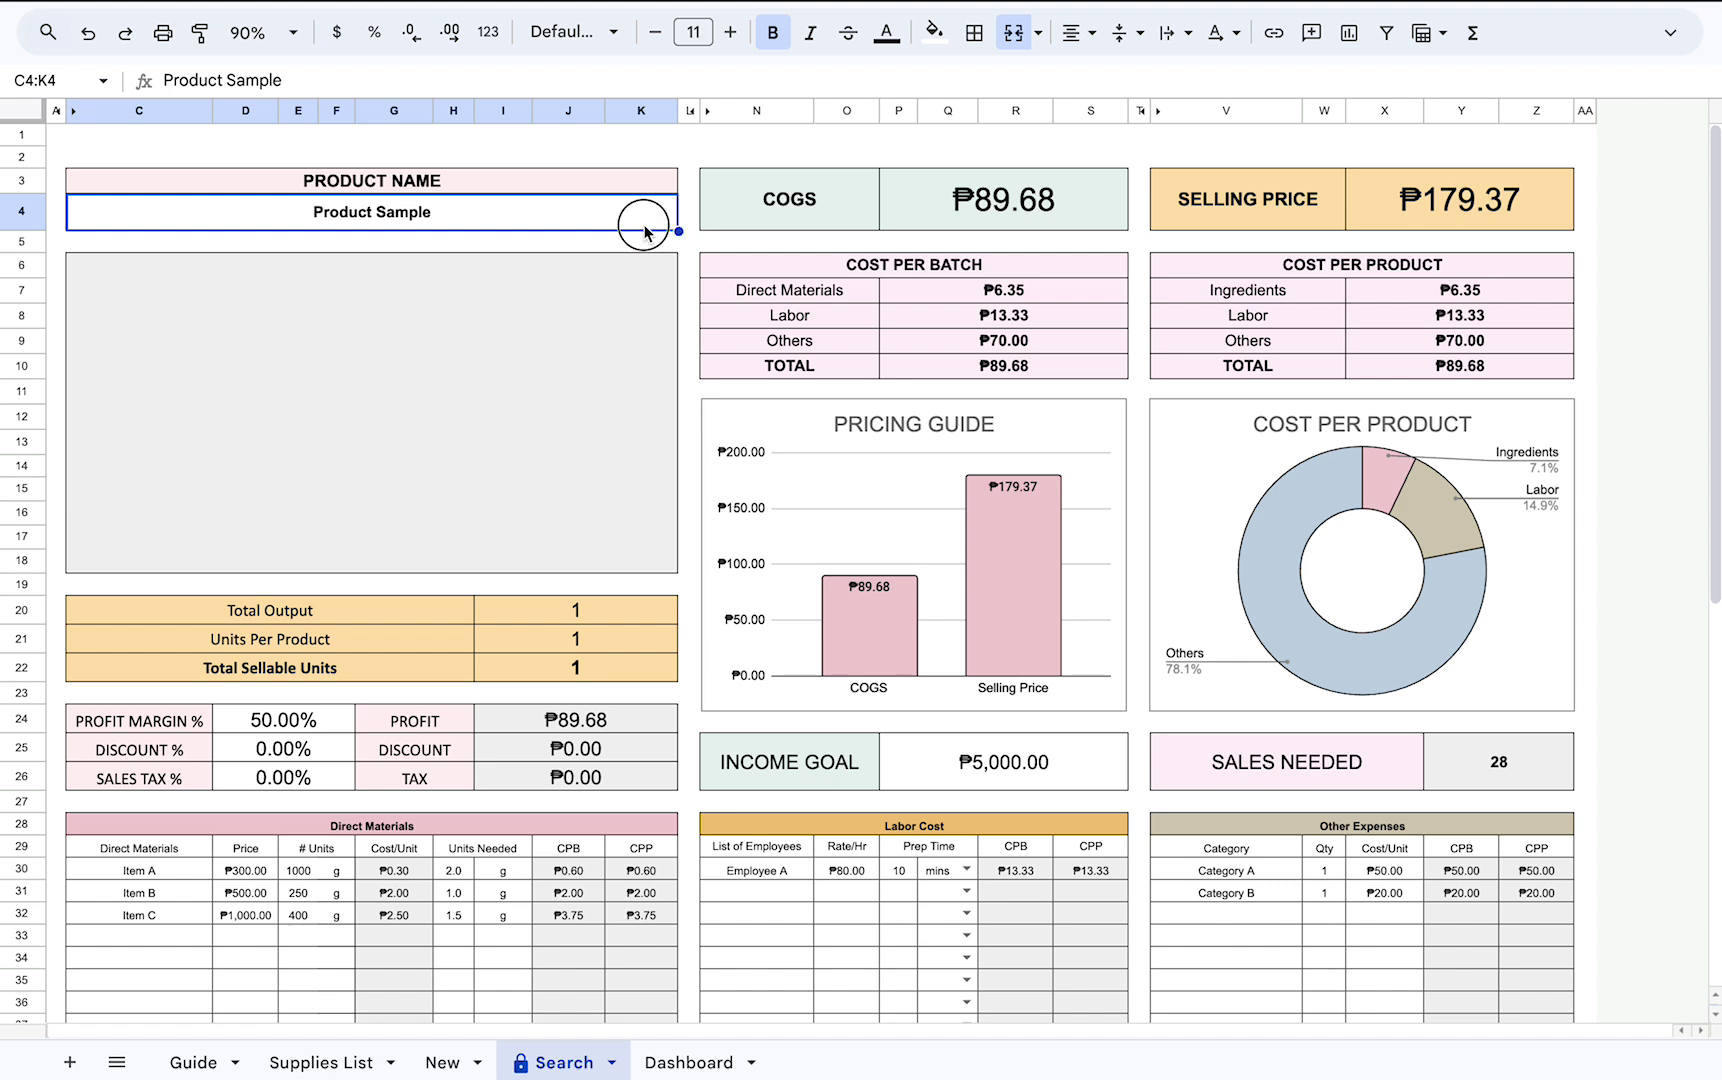
{"action": "left_click", "coordinate": [645, 233]}
{"action": "left_click", "coordinate": [630, 345]}
{"action": "mouse_move", "coordinate": [1130, 65]}
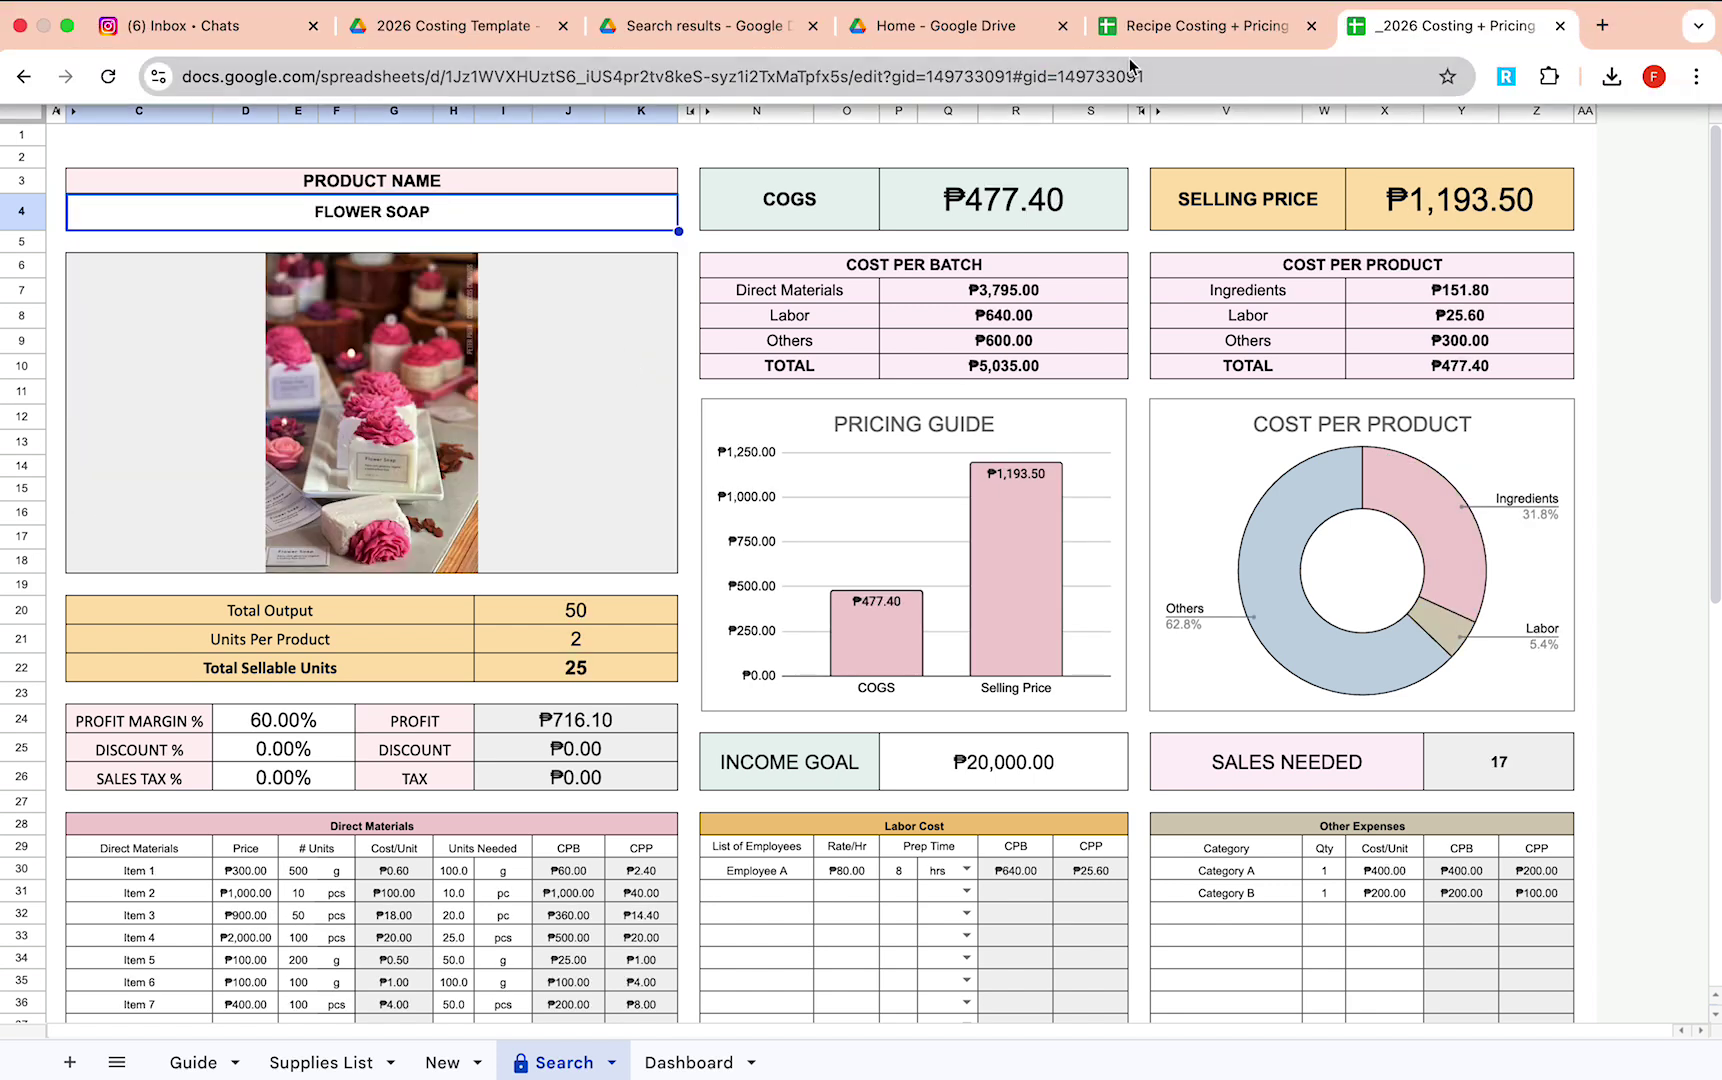